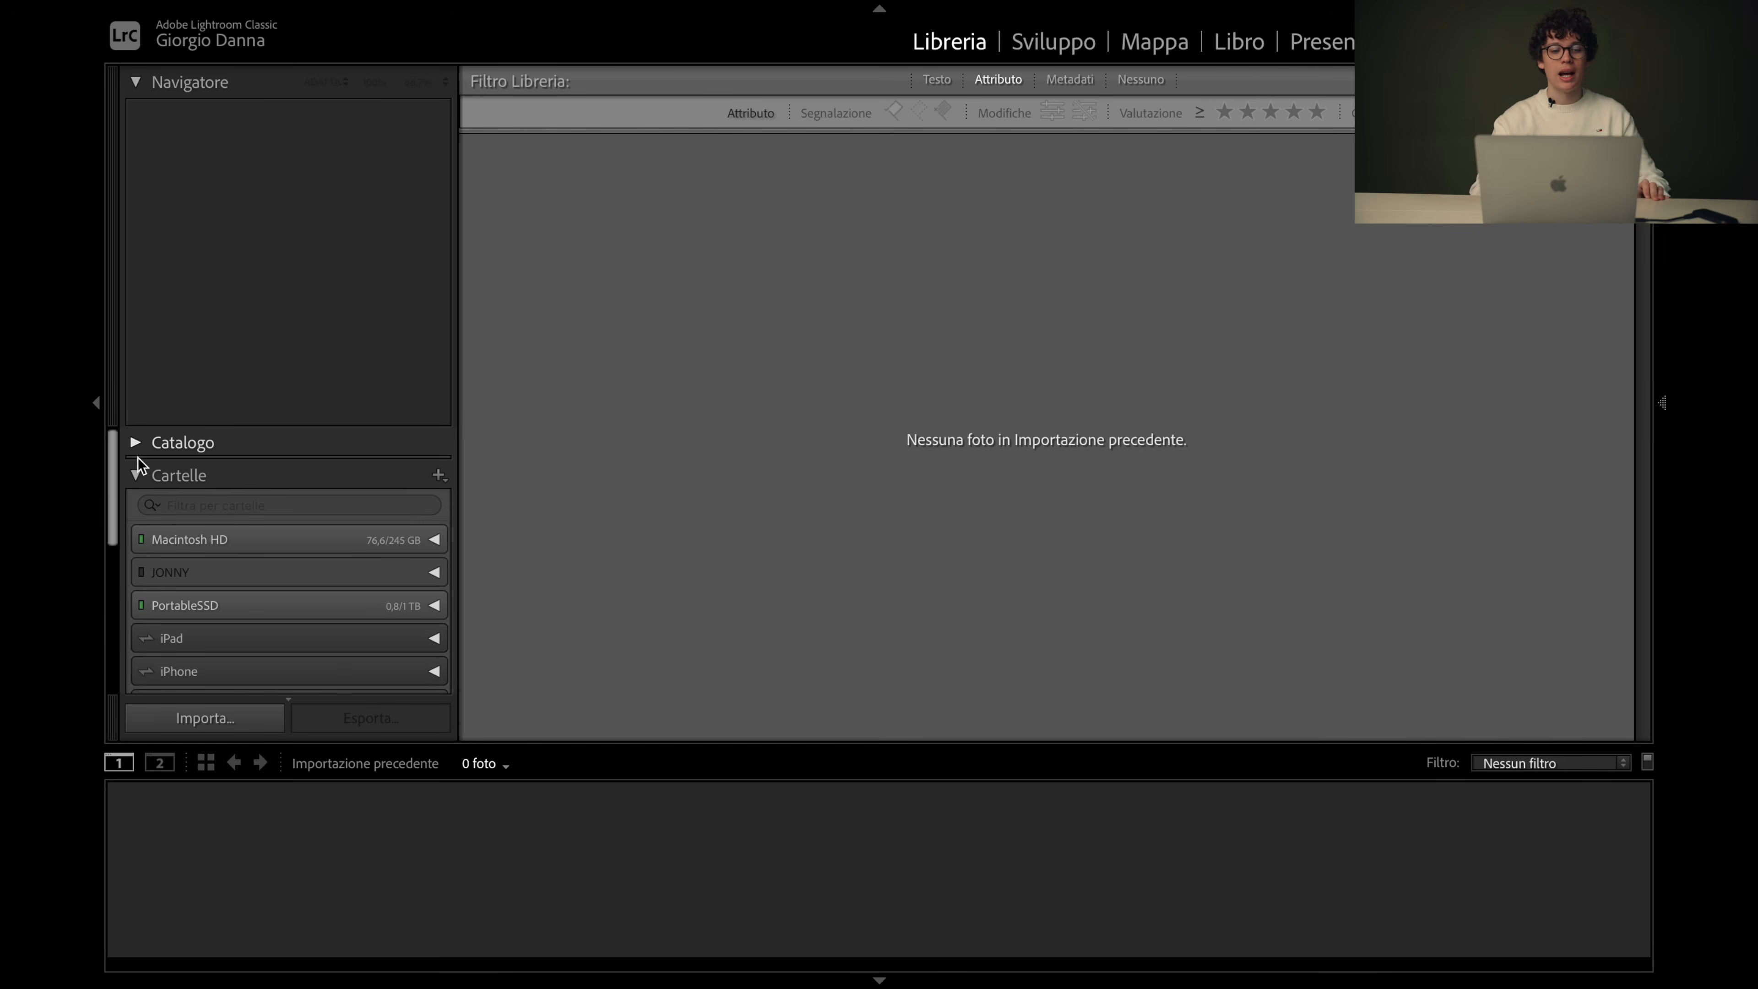
Collapse the Cartelle, Raccolte and Servizi pubblicazione sections in the Library
{"action": "left_click", "coordinate": [136, 476]}
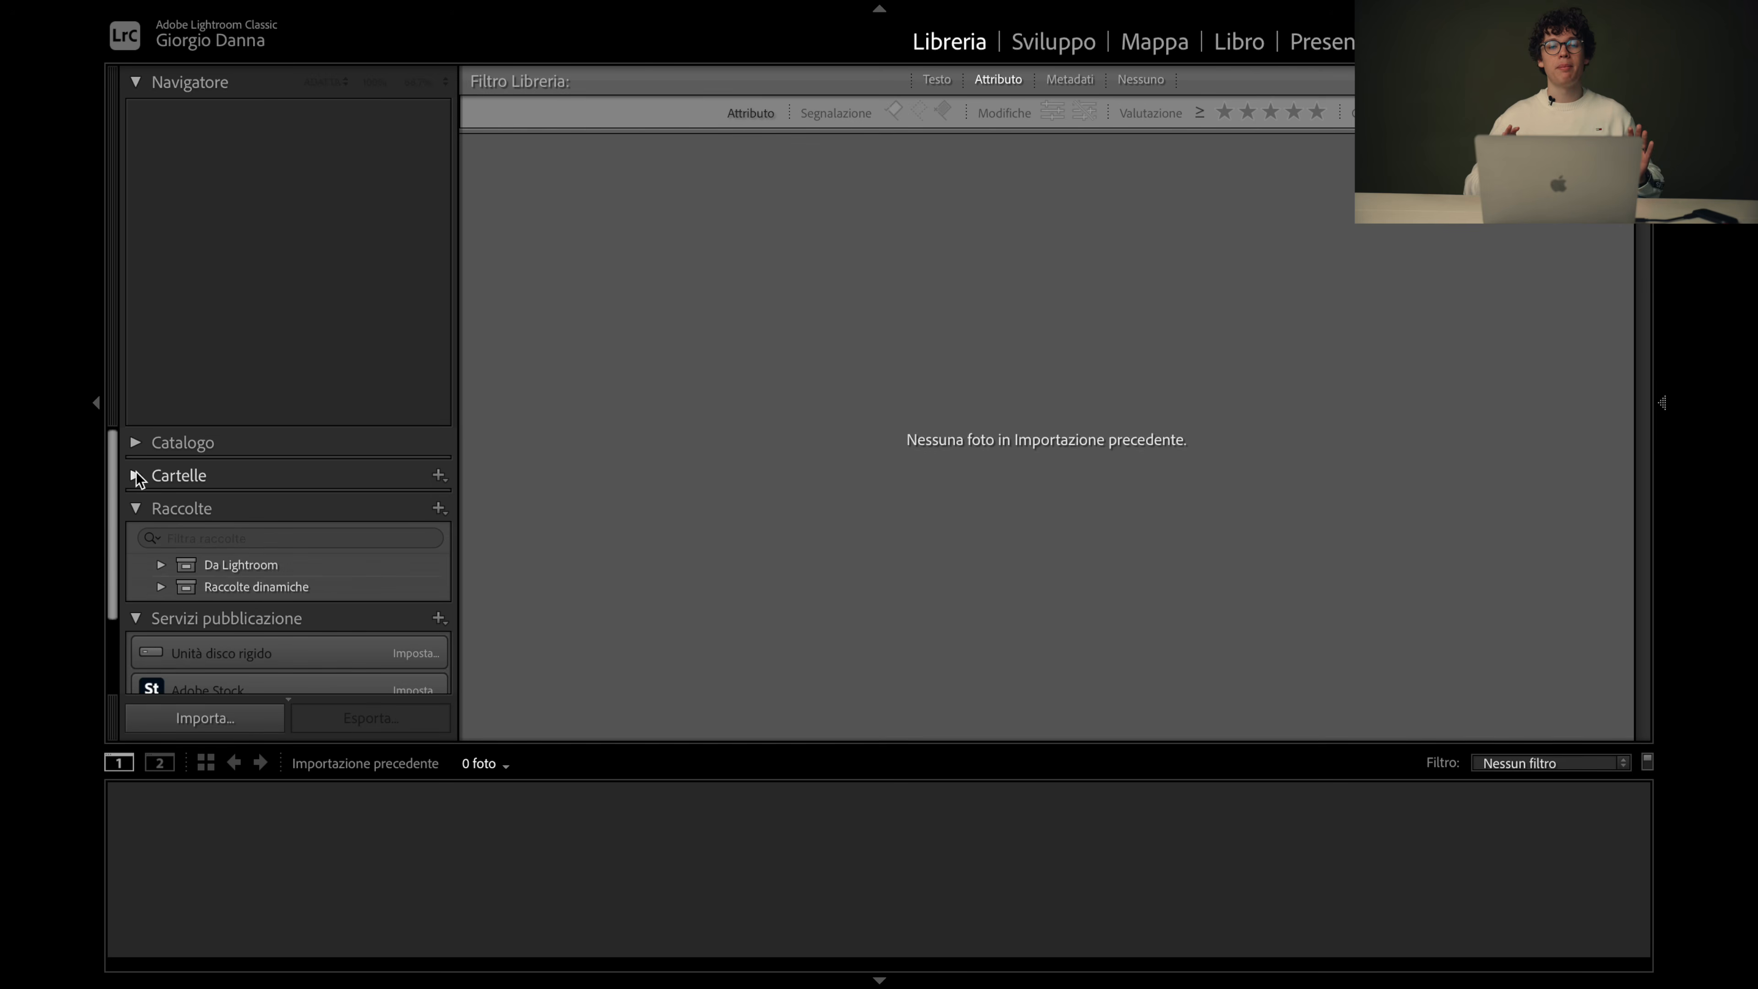
{"action": "left_click", "coordinate": [135, 508]}
{"action": "left_click", "coordinate": [136, 540]}
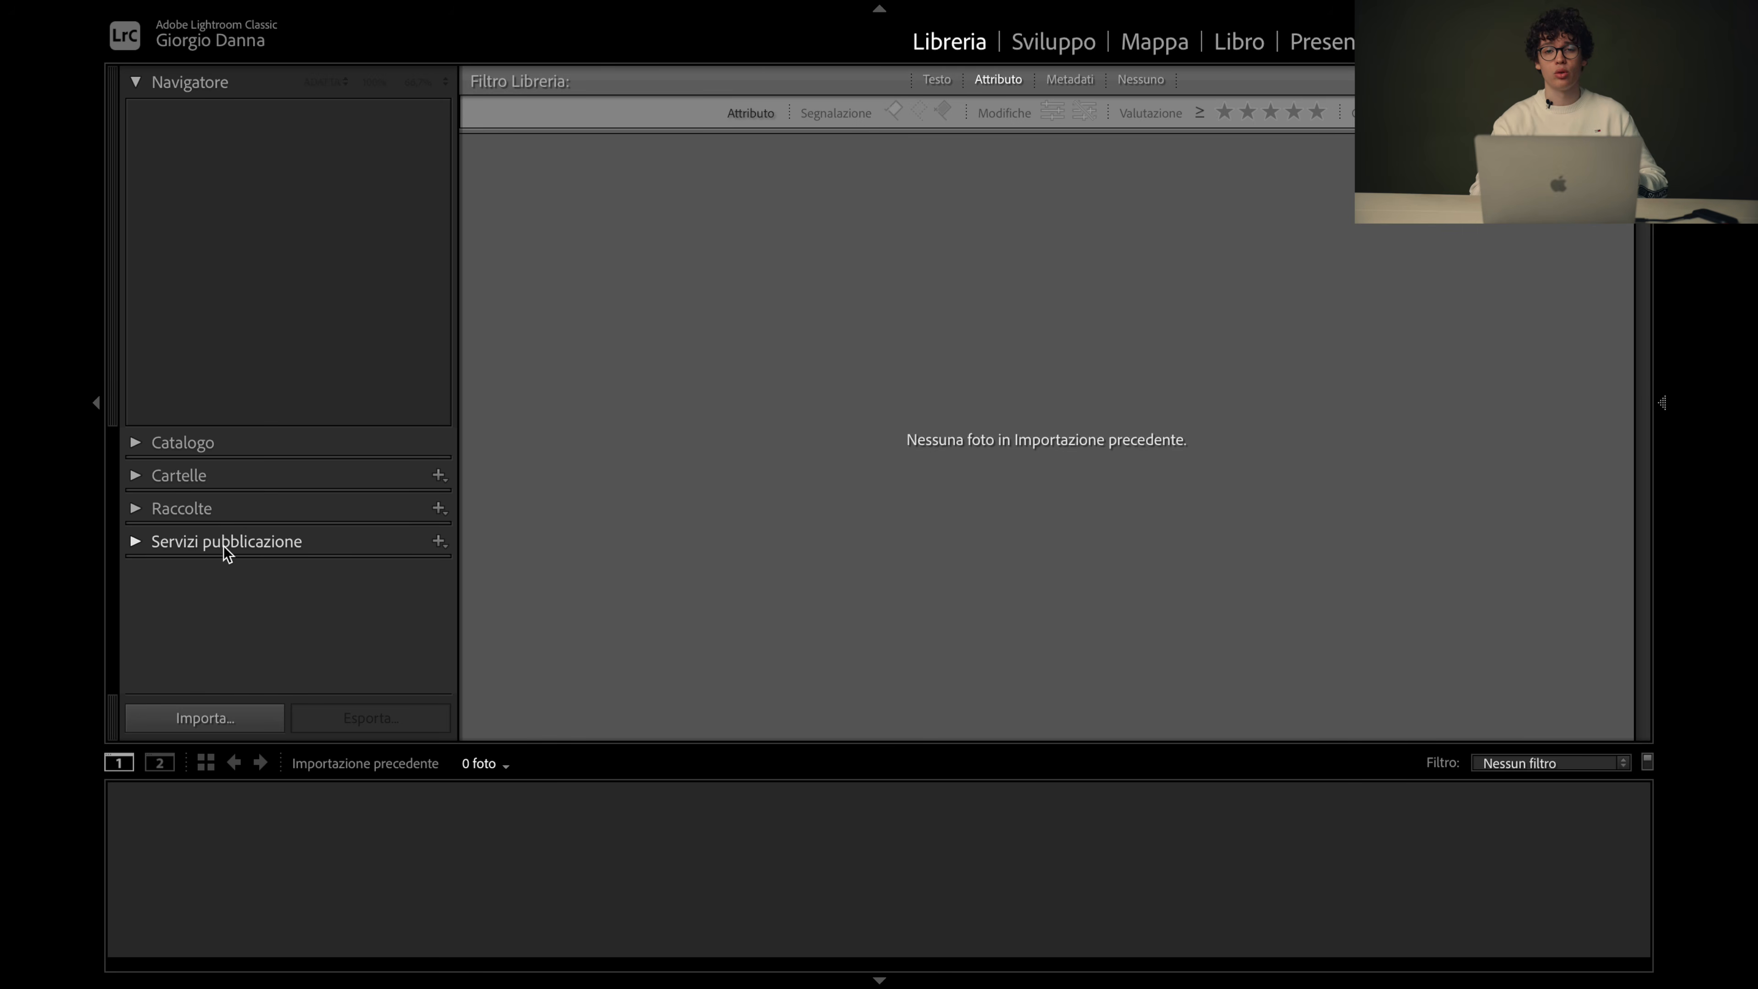
Expand the Catalogo section to view its photo groups, and collapse it again
{"action": "left_click", "coordinate": [210, 444]}
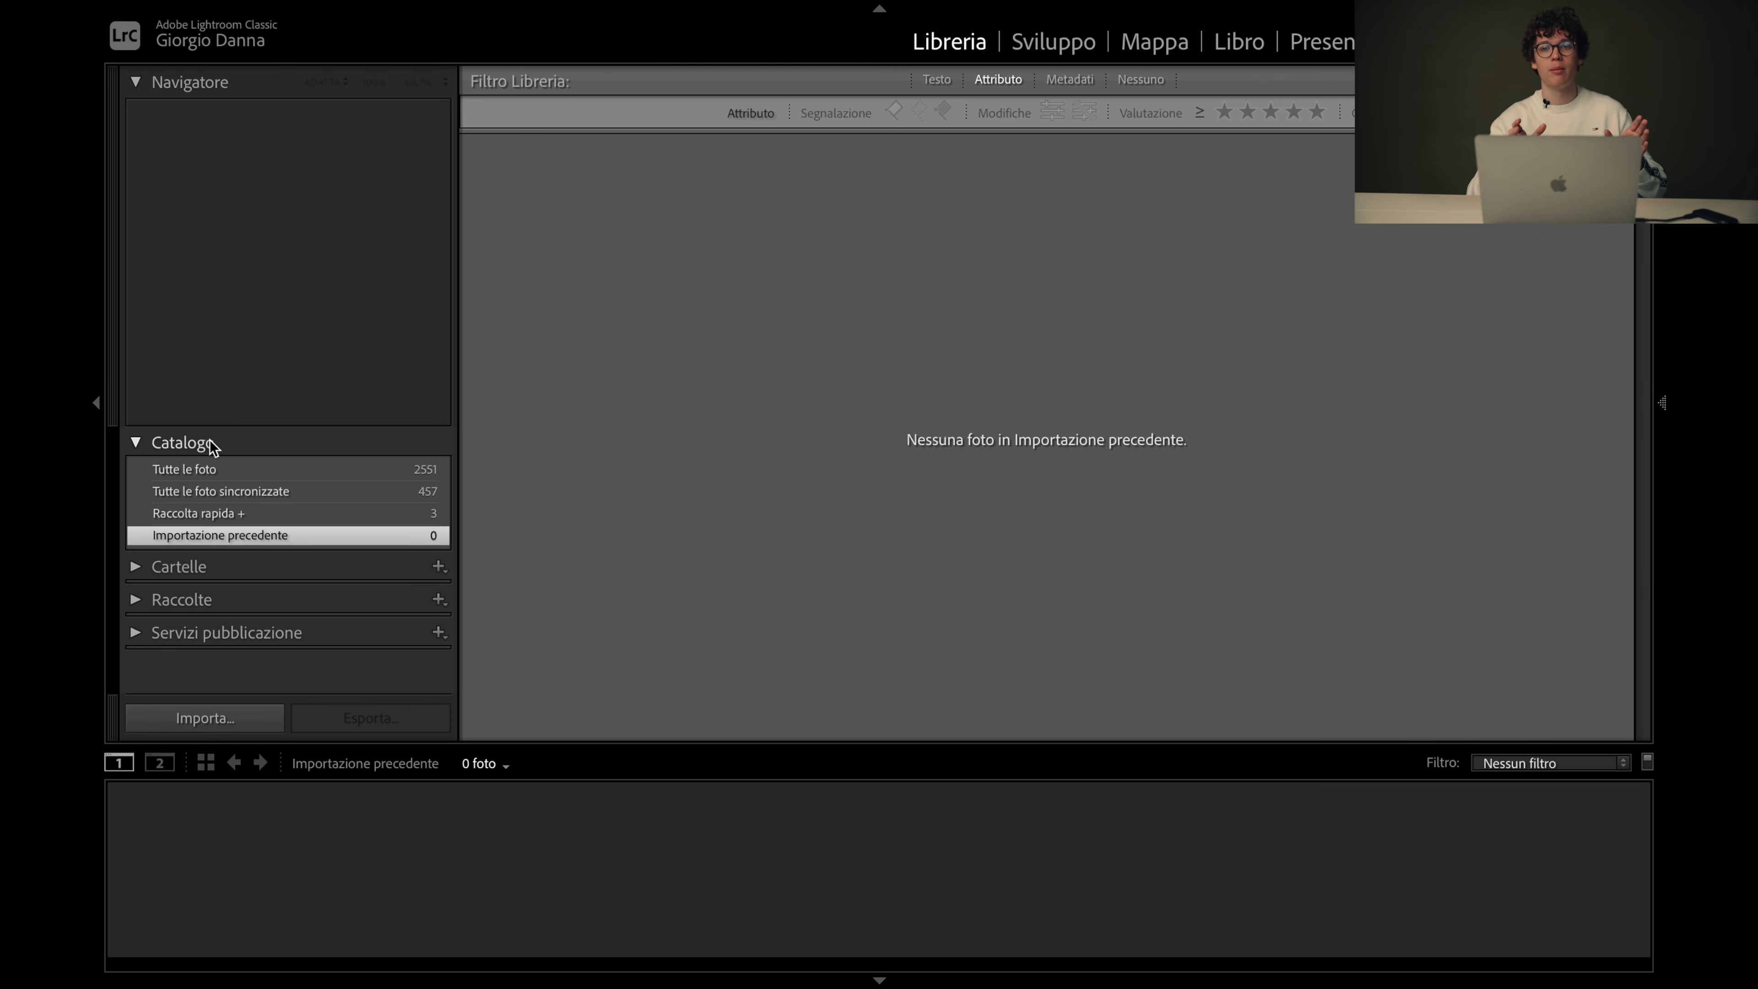
{"action": "left_click", "coordinate": [210, 443]}
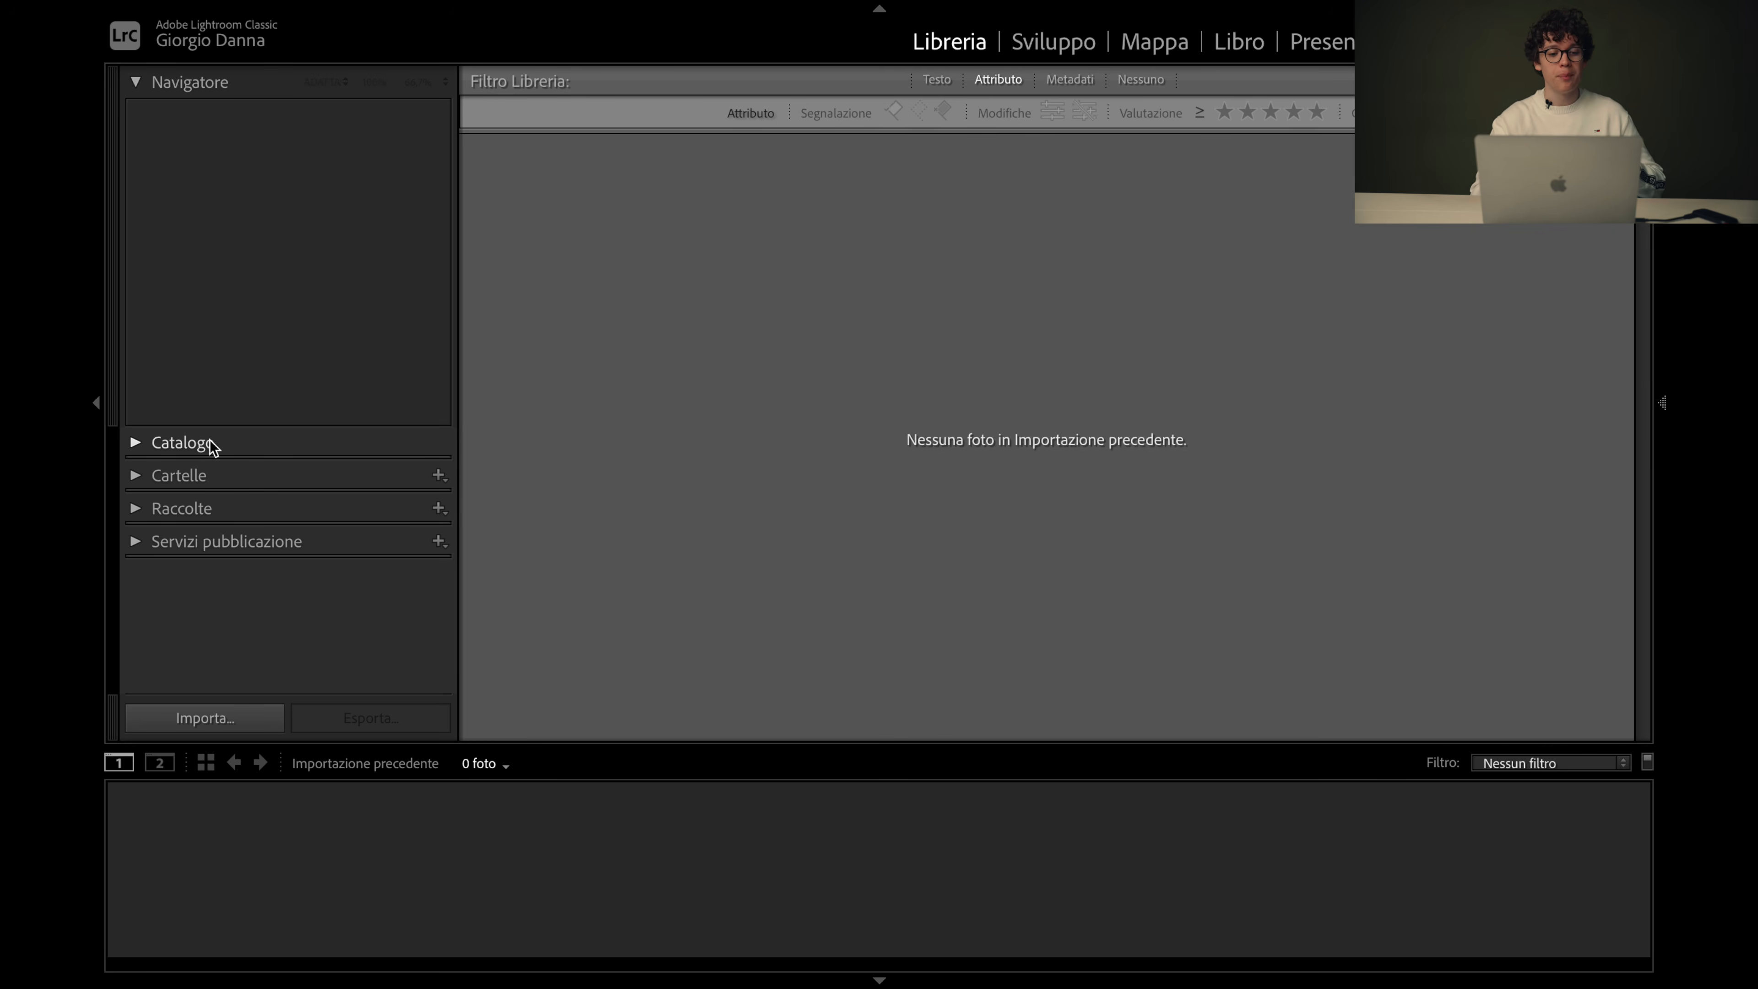
{"action": "left_click", "coordinate": [210, 443]}
{"action": "left_click", "coordinate": [209, 443]}
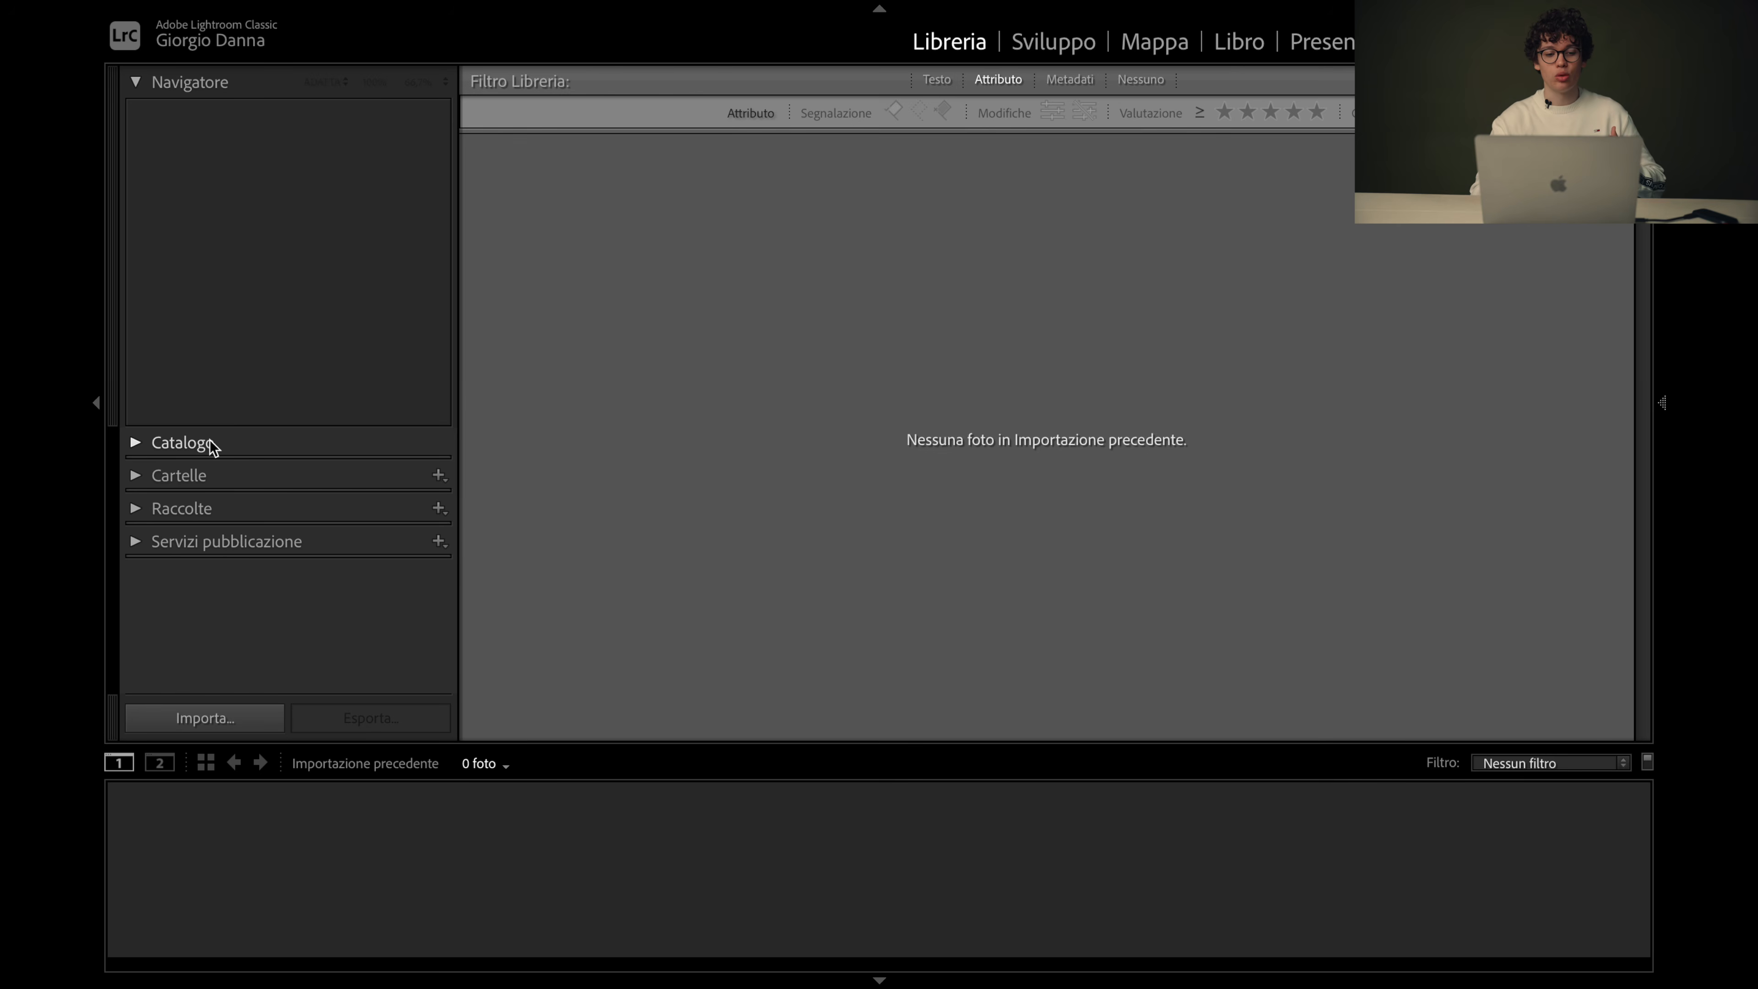
Expand Cartelle to show the drives and devices, and briefly view the contents of Raccolte and Servizi pubblicazione
{"action": "left_click", "coordinate": [187, 475]}
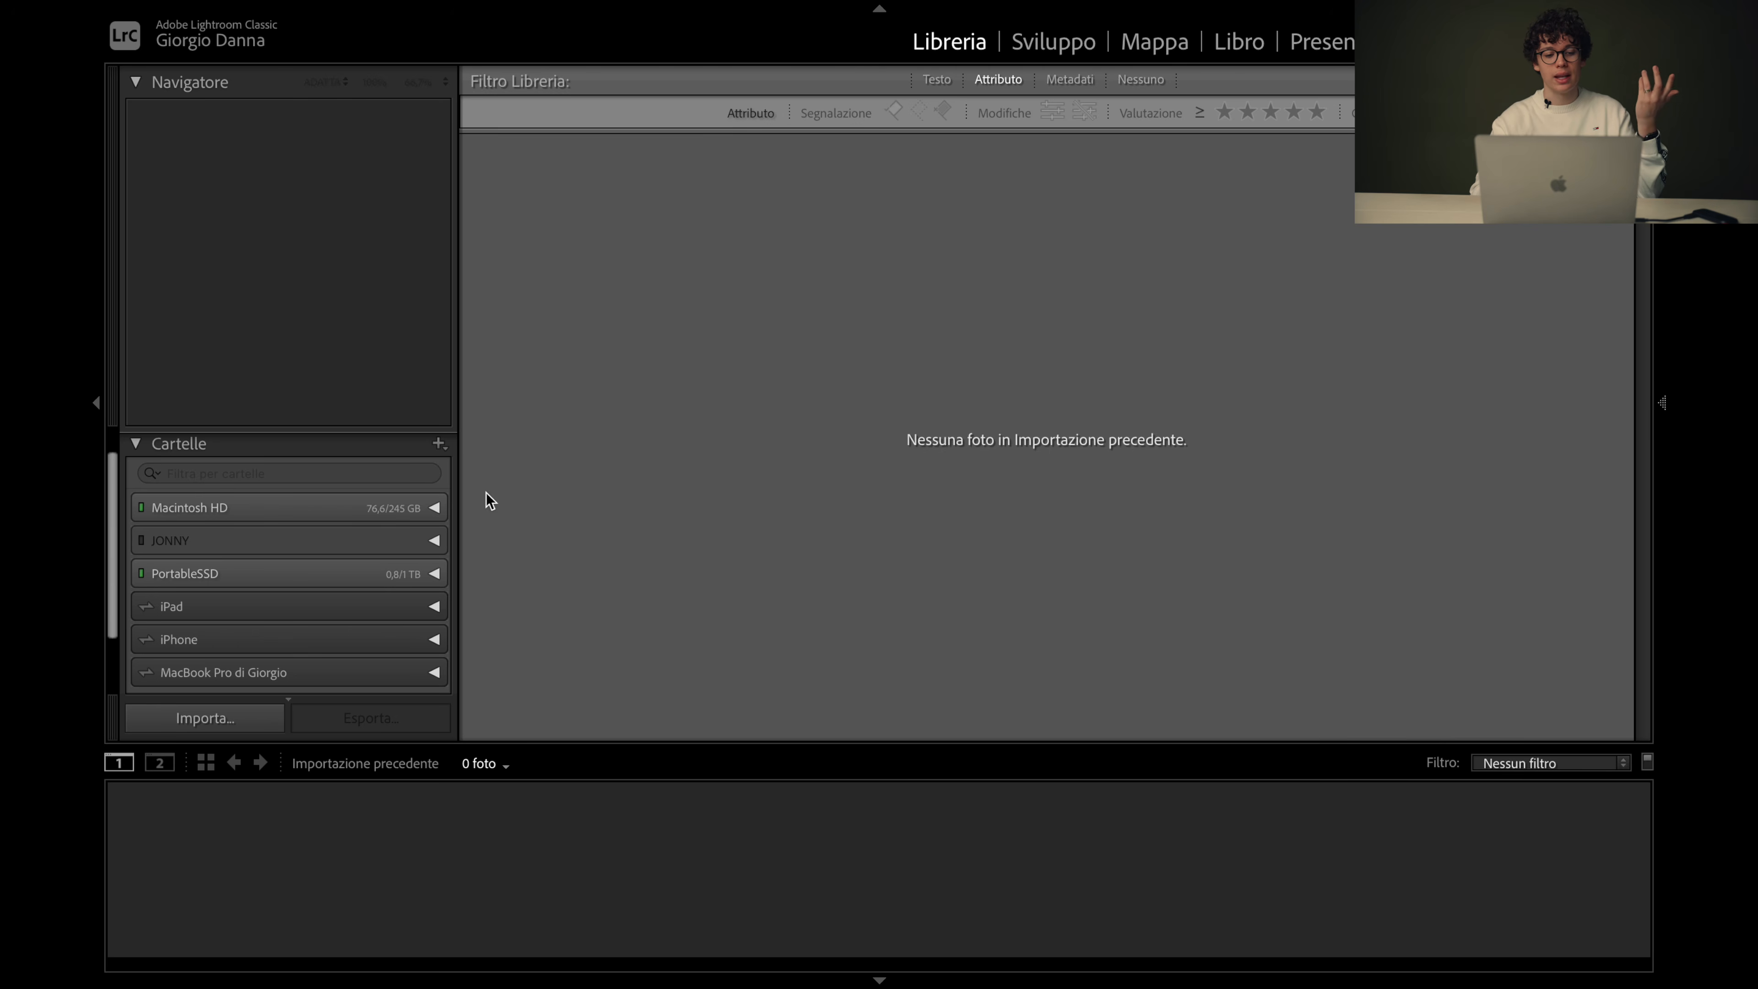
{"action": "scroll", "coordinate": [374, 656], "scroll_direction": "down", "scroll_amount": 3}
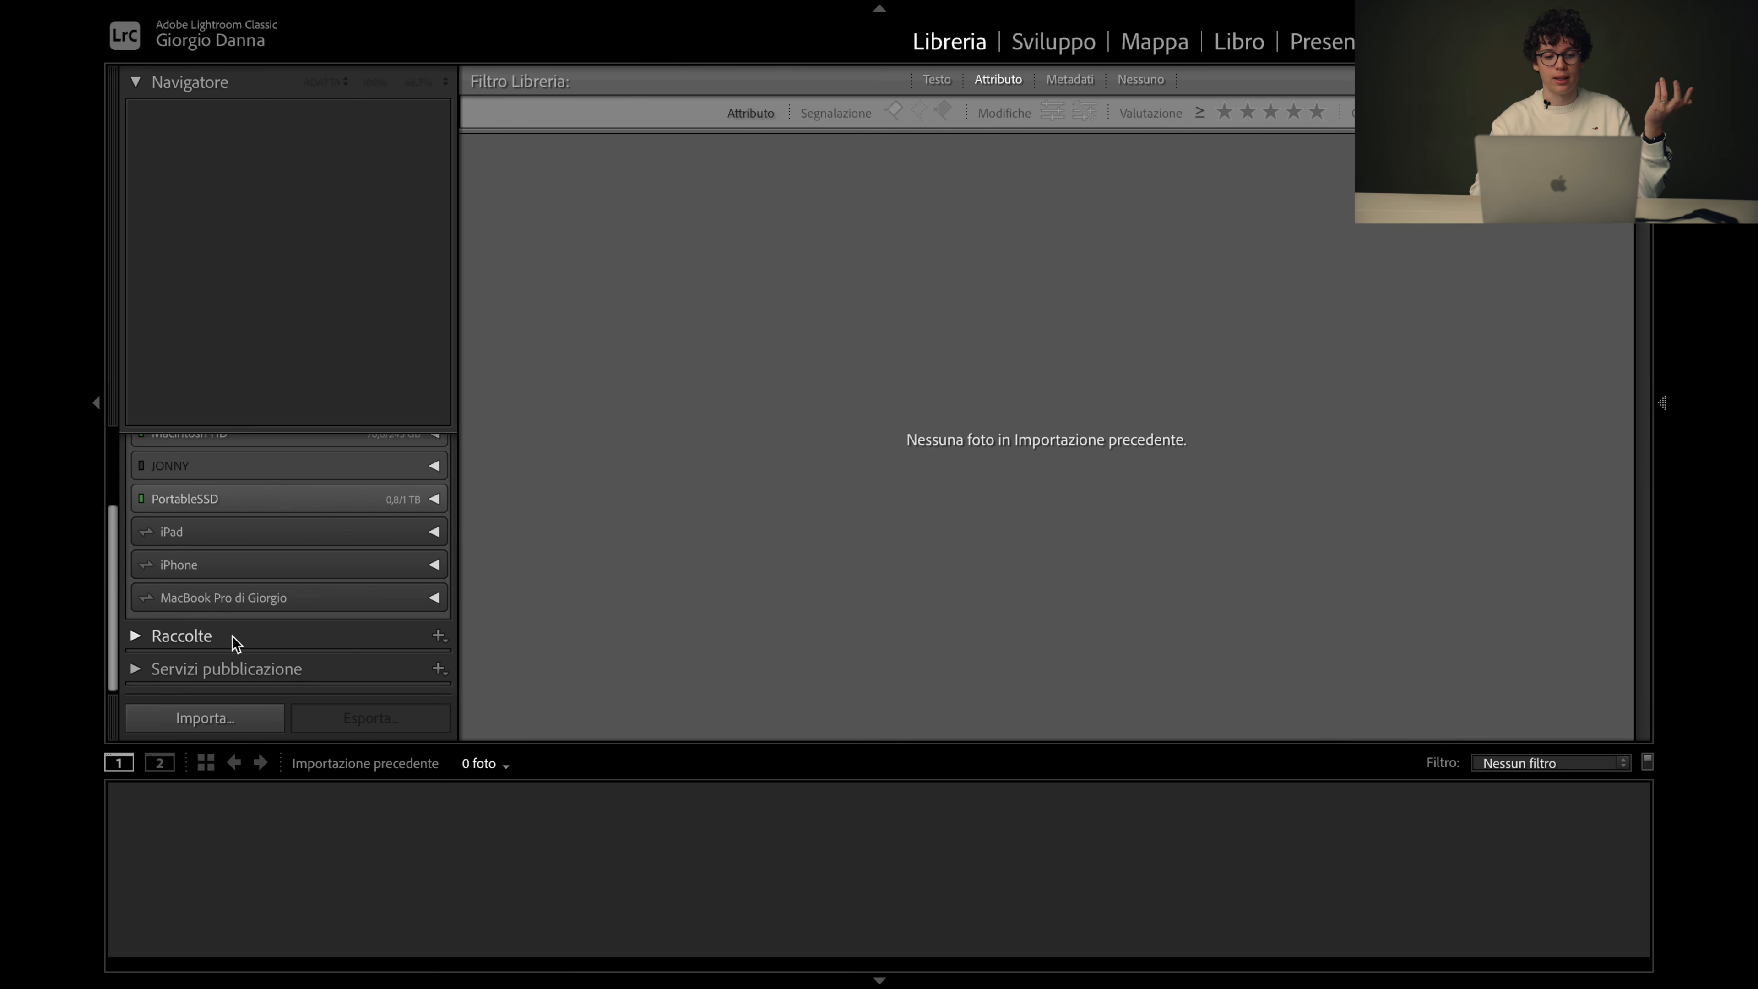
{"action": "left_click", "coordinate": [233, 640]}
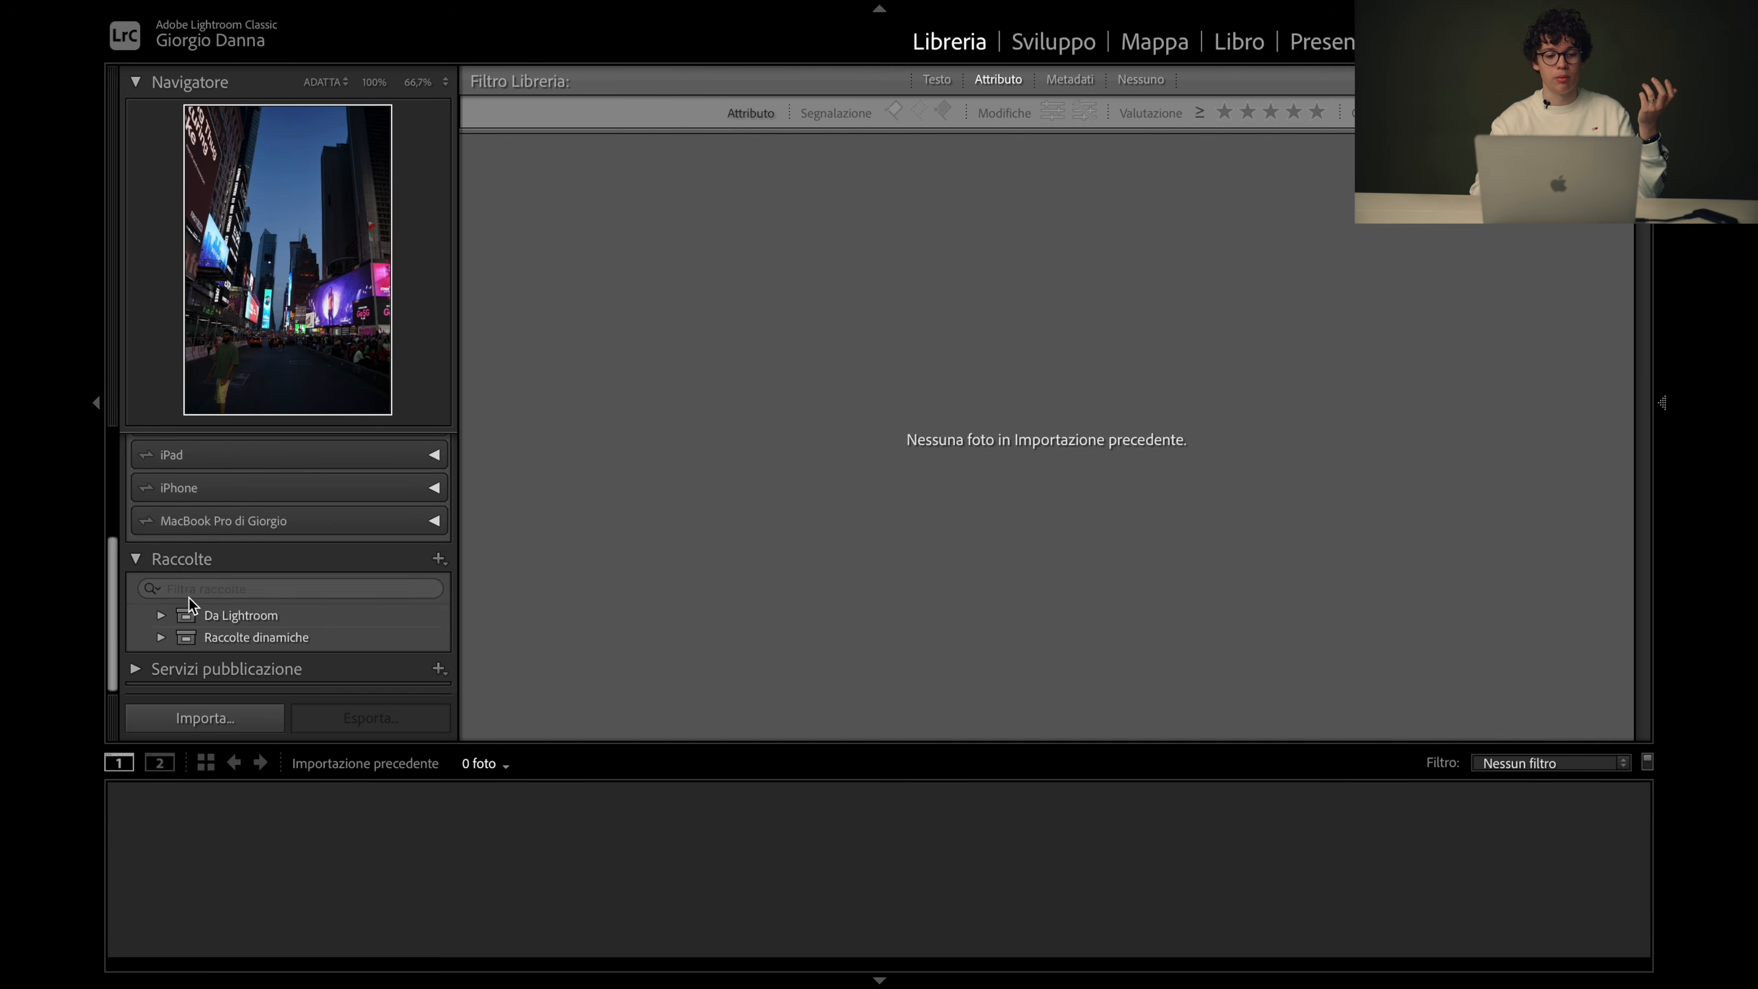
{"action": "left_click", "coordinate": [180, 564]}
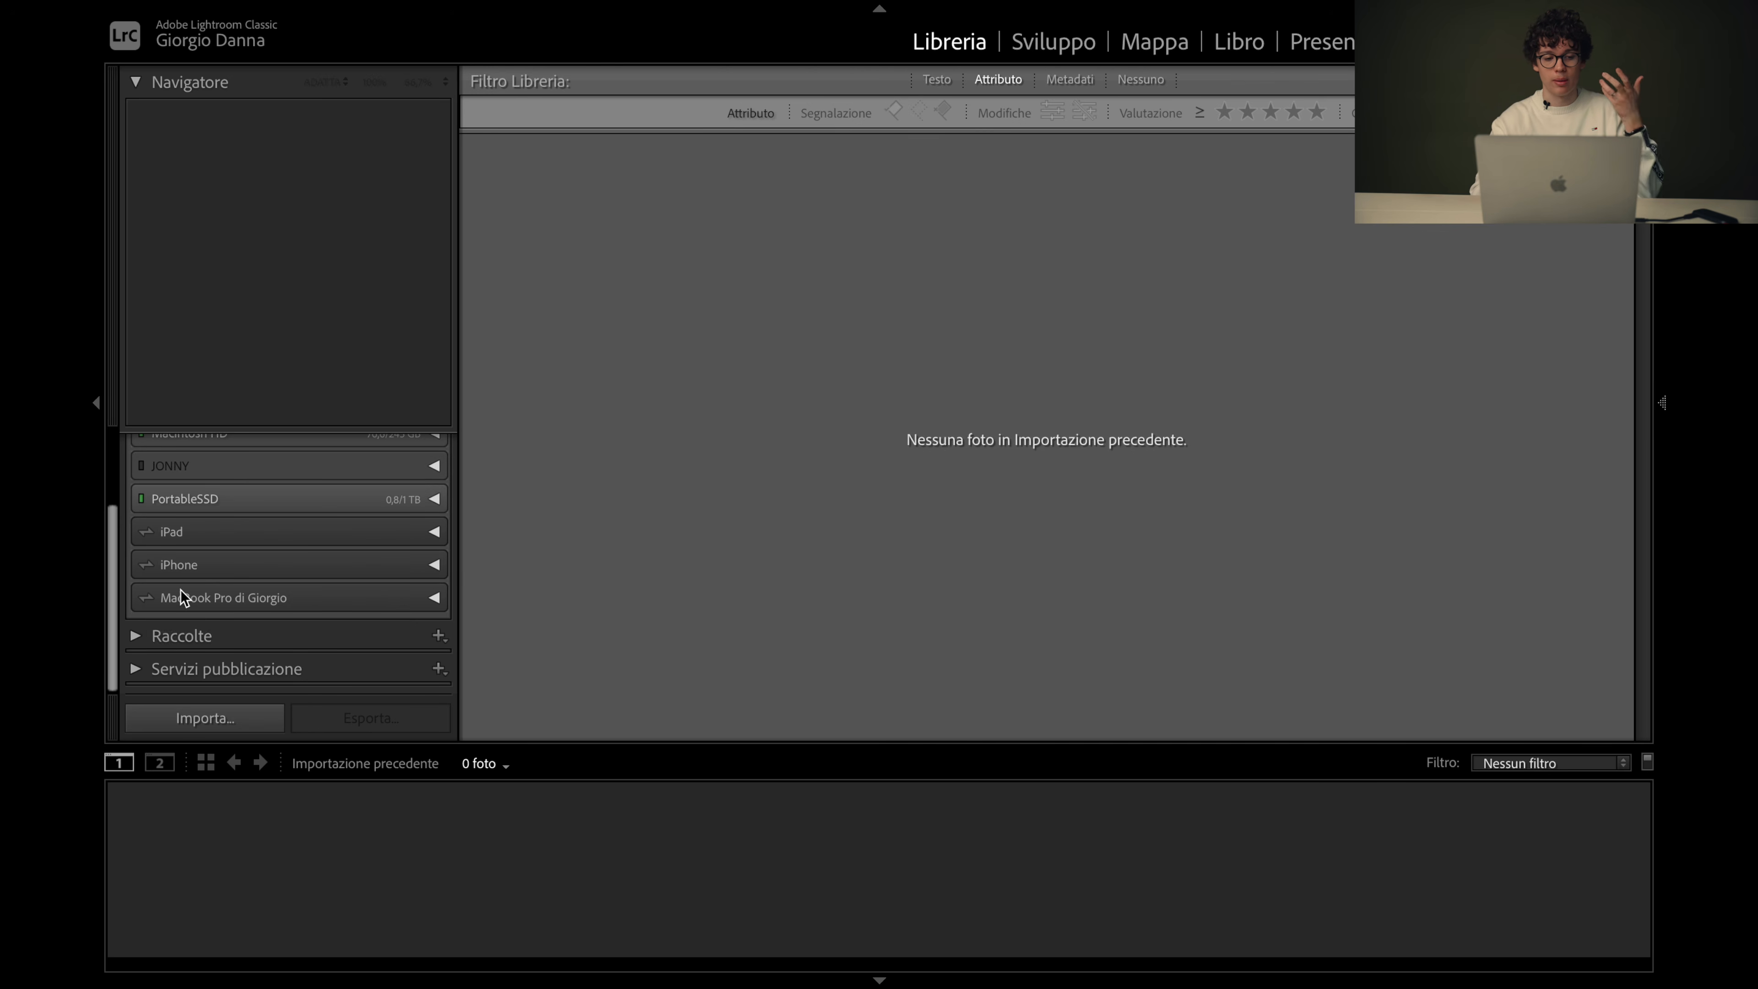
{"action": "left_click", "coordinate": [179, 669]}
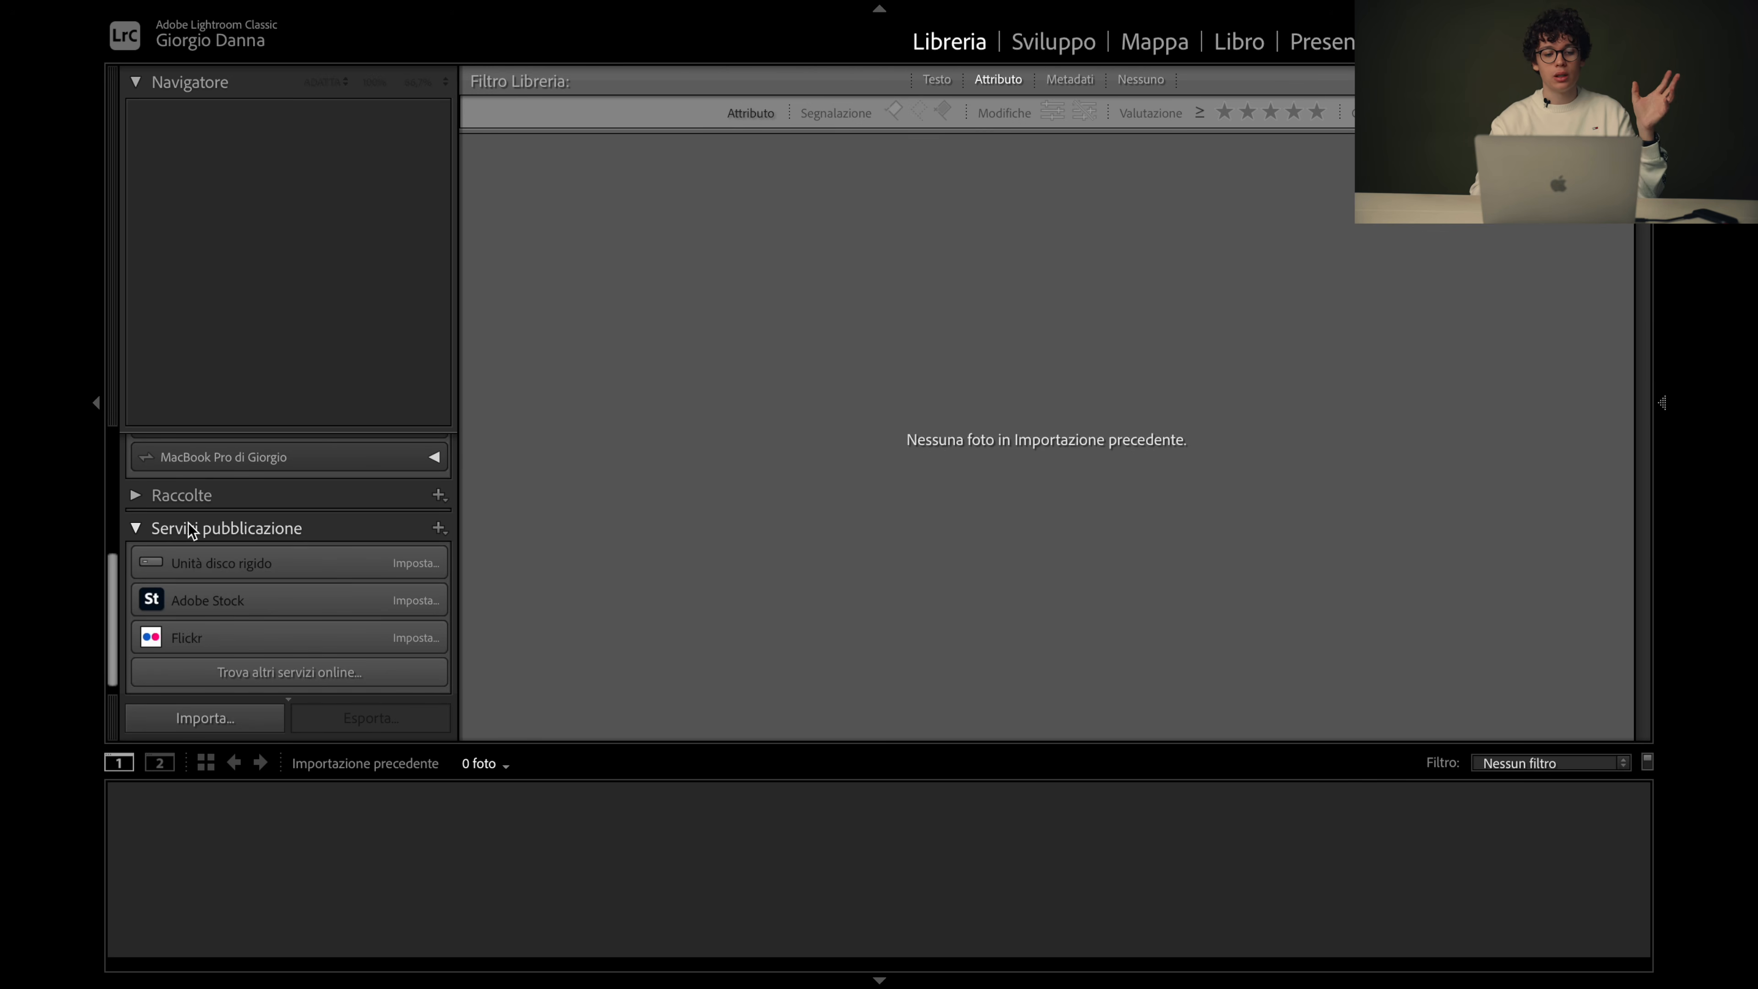
{"action": "left_click", "coordinate": [189, 525]}
{"action": "scroll", "coordinate": [212, 571], "scroll_direction": "up", "scroll_amount": 5}
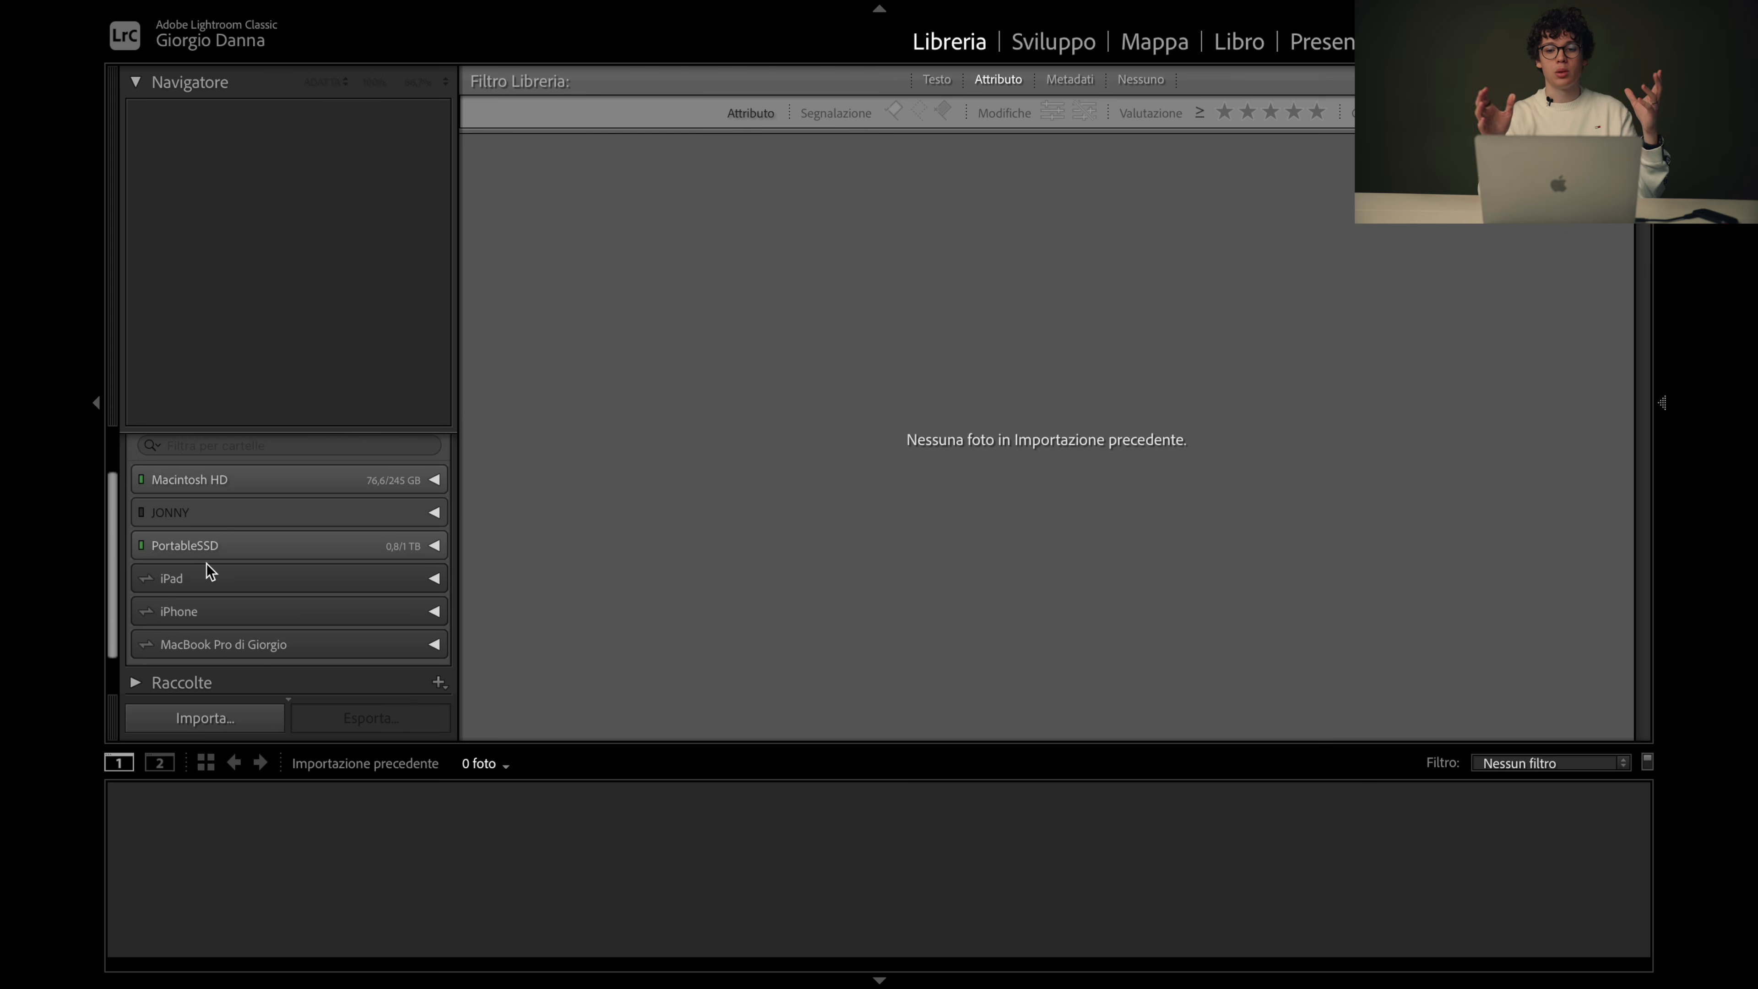
Import the photo DSC02321 copia.ARW from the root of the PortableSSD drive, adding it to the catalog without moving it
{"action": "left_click", "coordinate": [223, 718]}
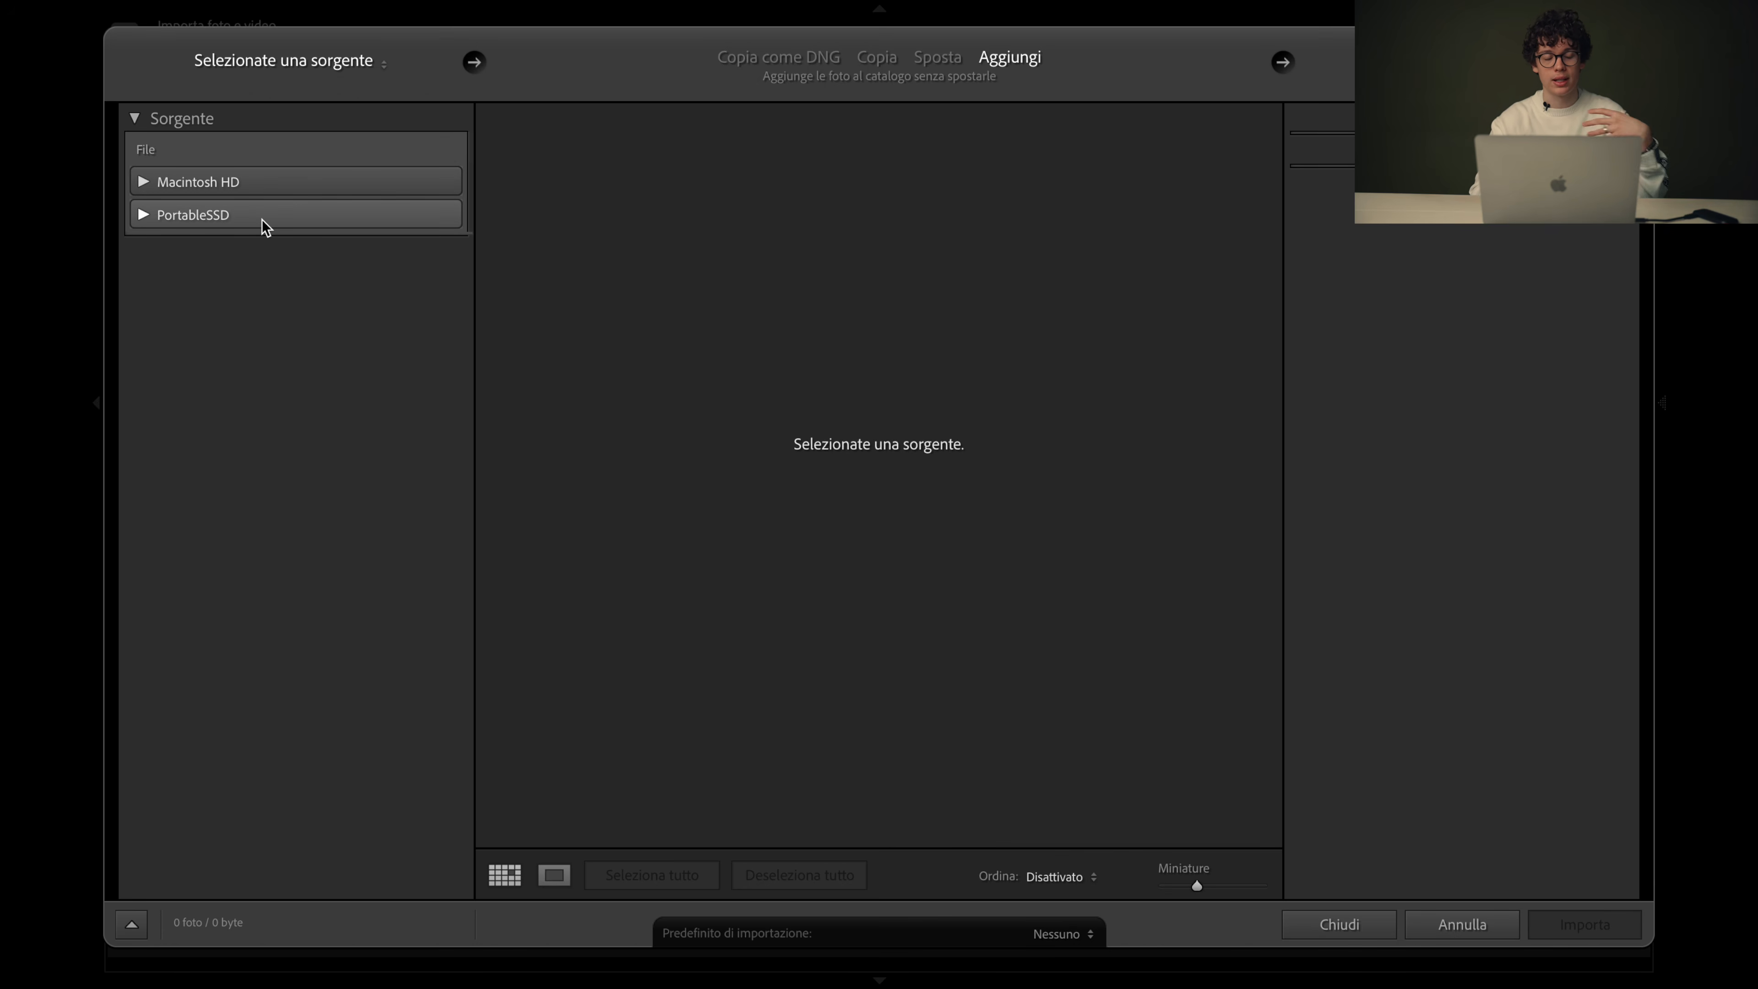
{"action": "left_click", "coordinate": [178, 227]}
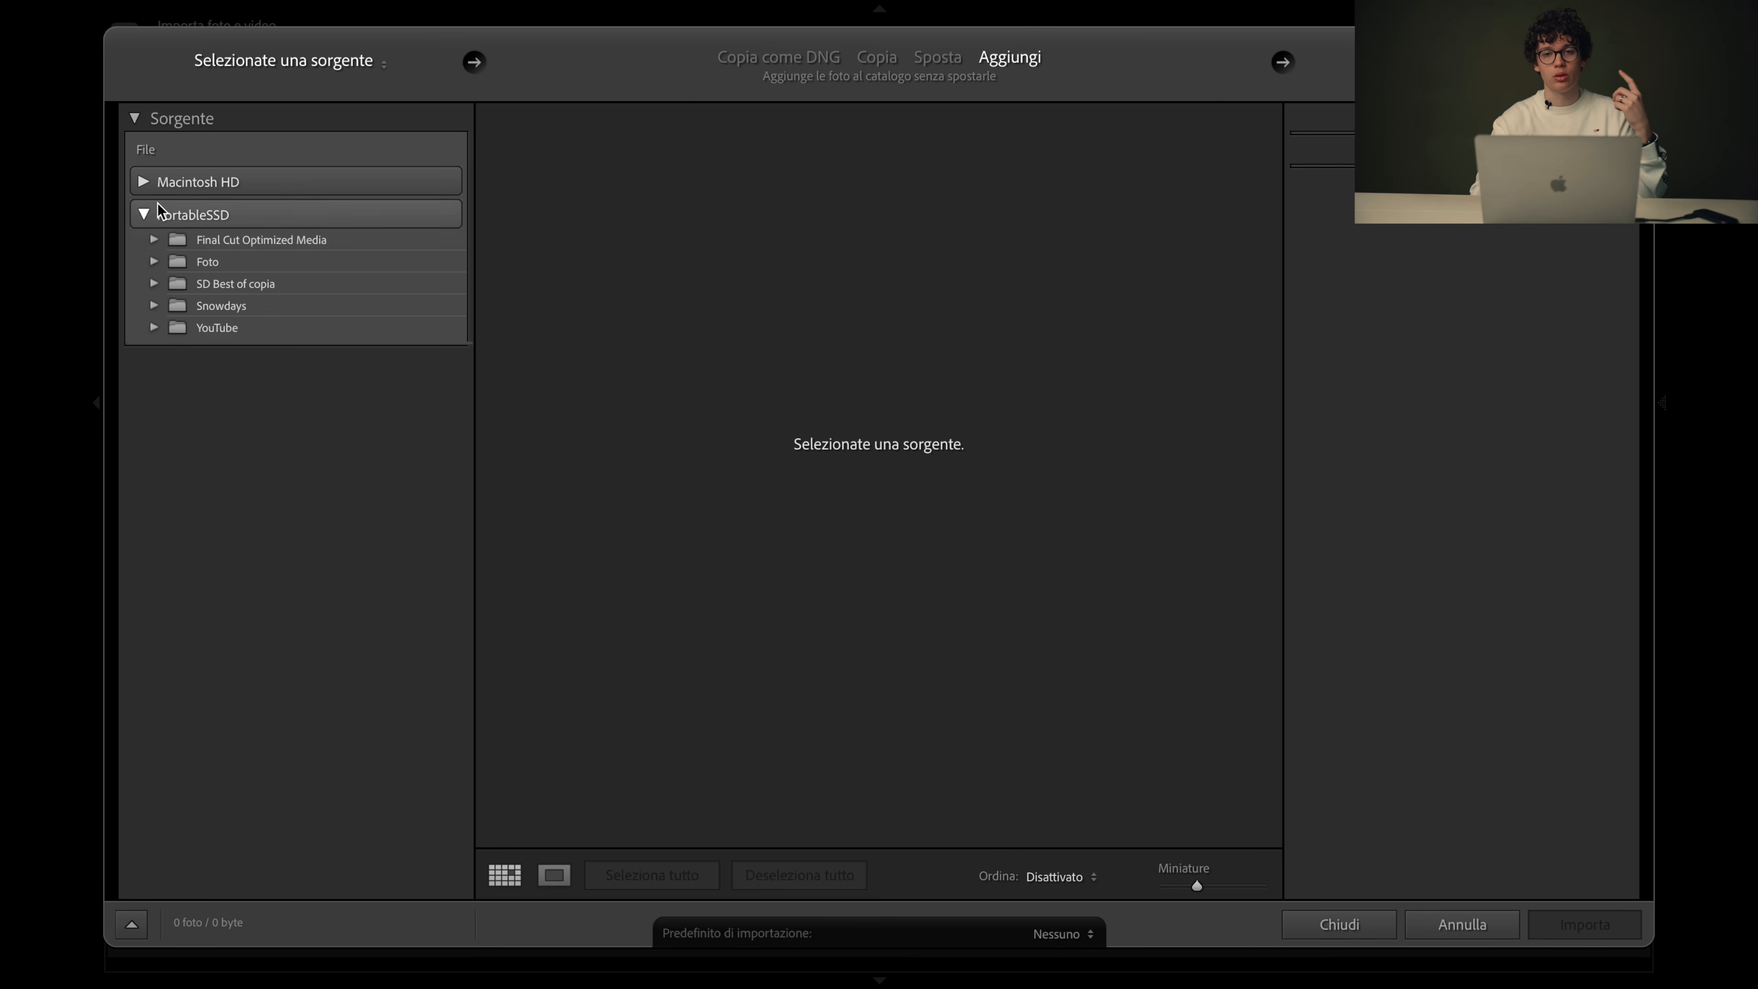
{"action": "left_click", "coordinate": [264, 216]}
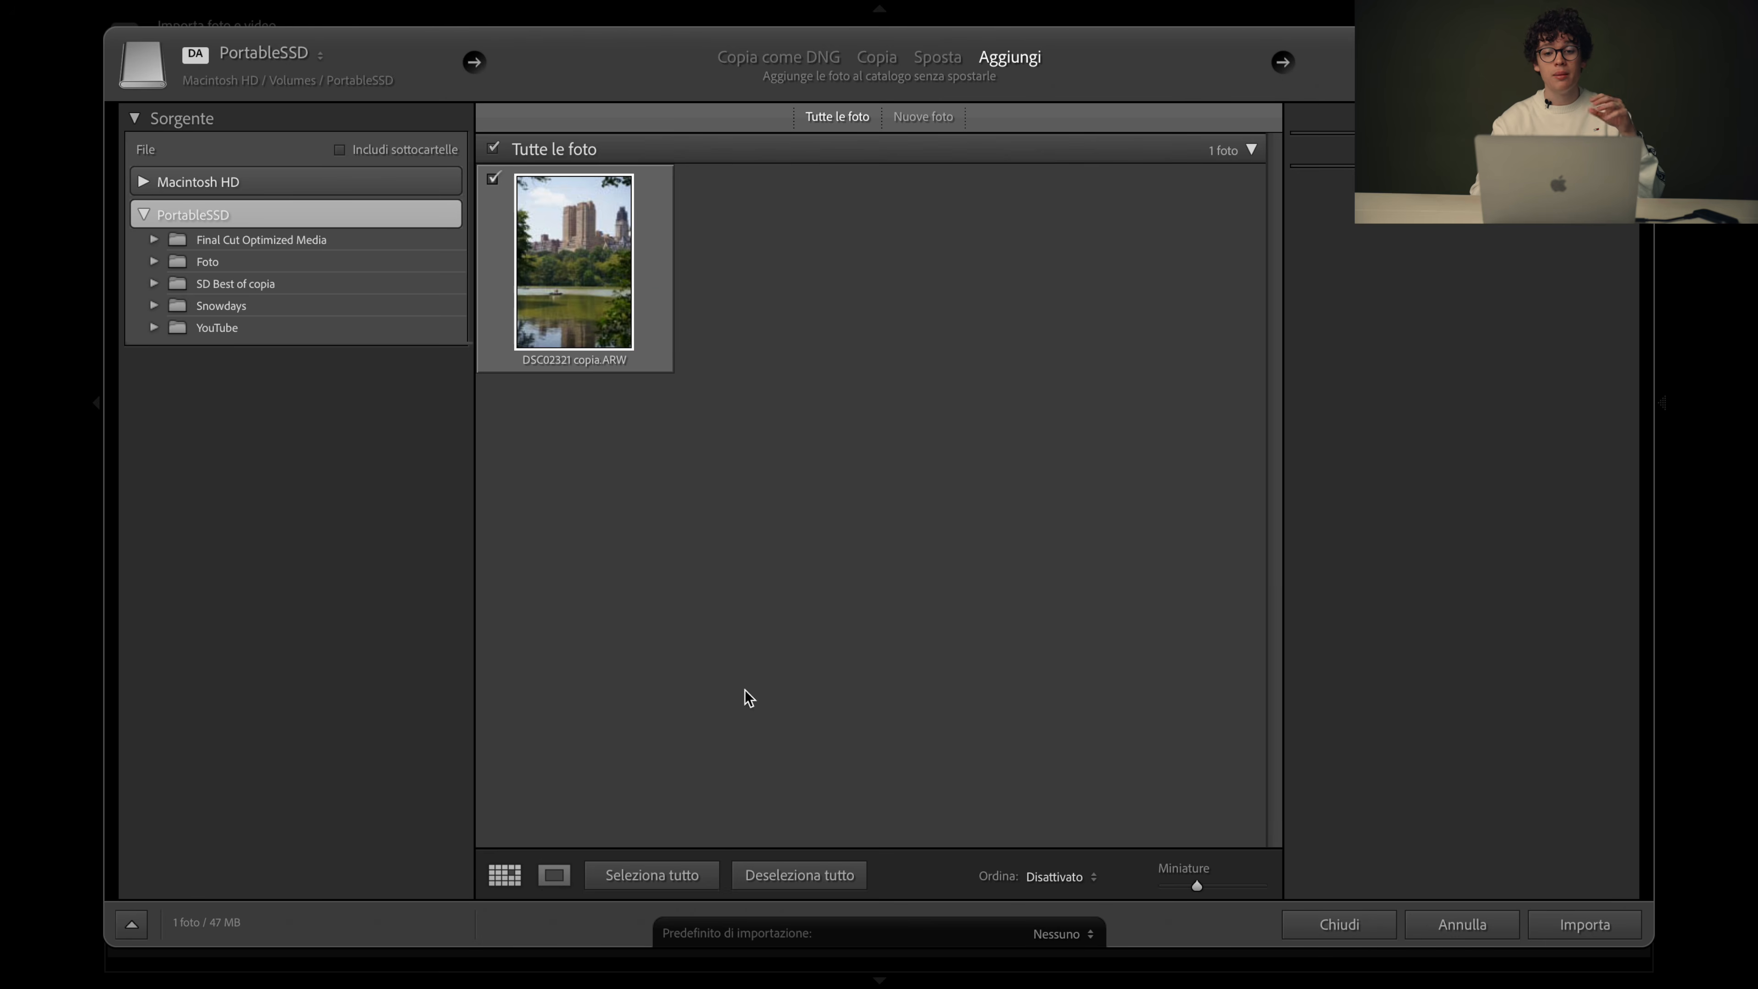
{"action": "left_click", "coordinate": [1604, 931]}
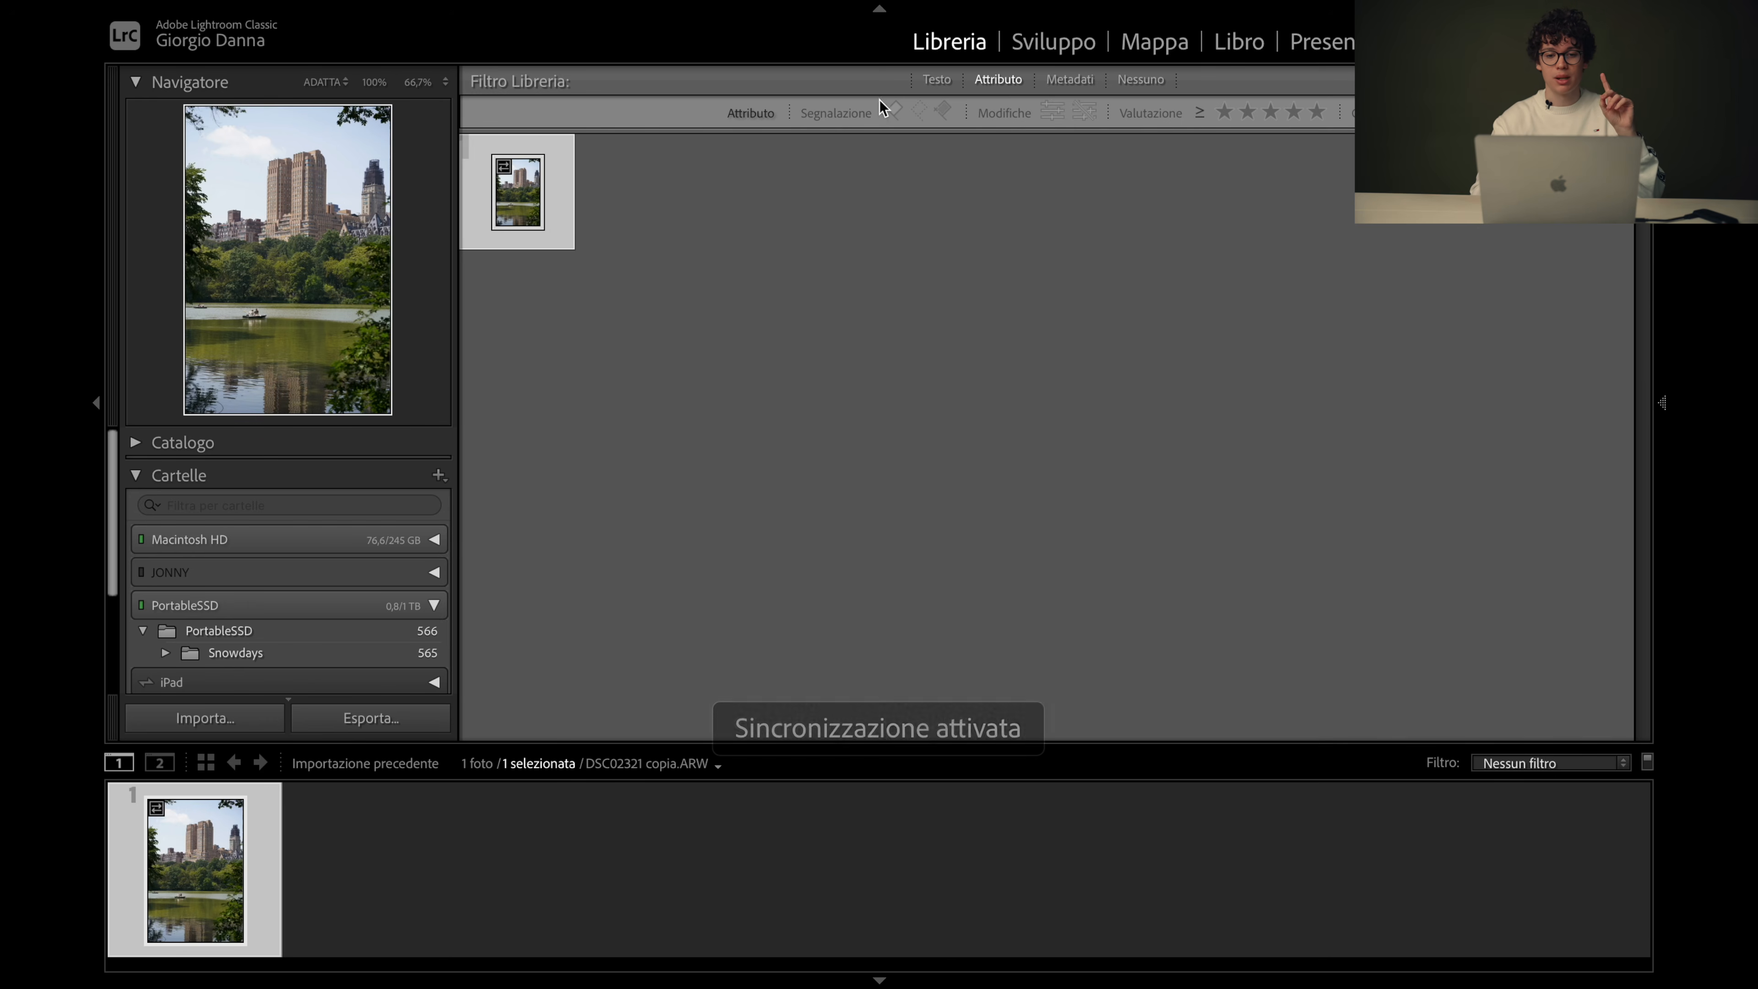
Filter the library by the Modifiche attribute to show only photos without edits
{"action": "right_click", "coordinate": [529, 164]}
{"action": "left_click", "coordinate": [1098, 590]}
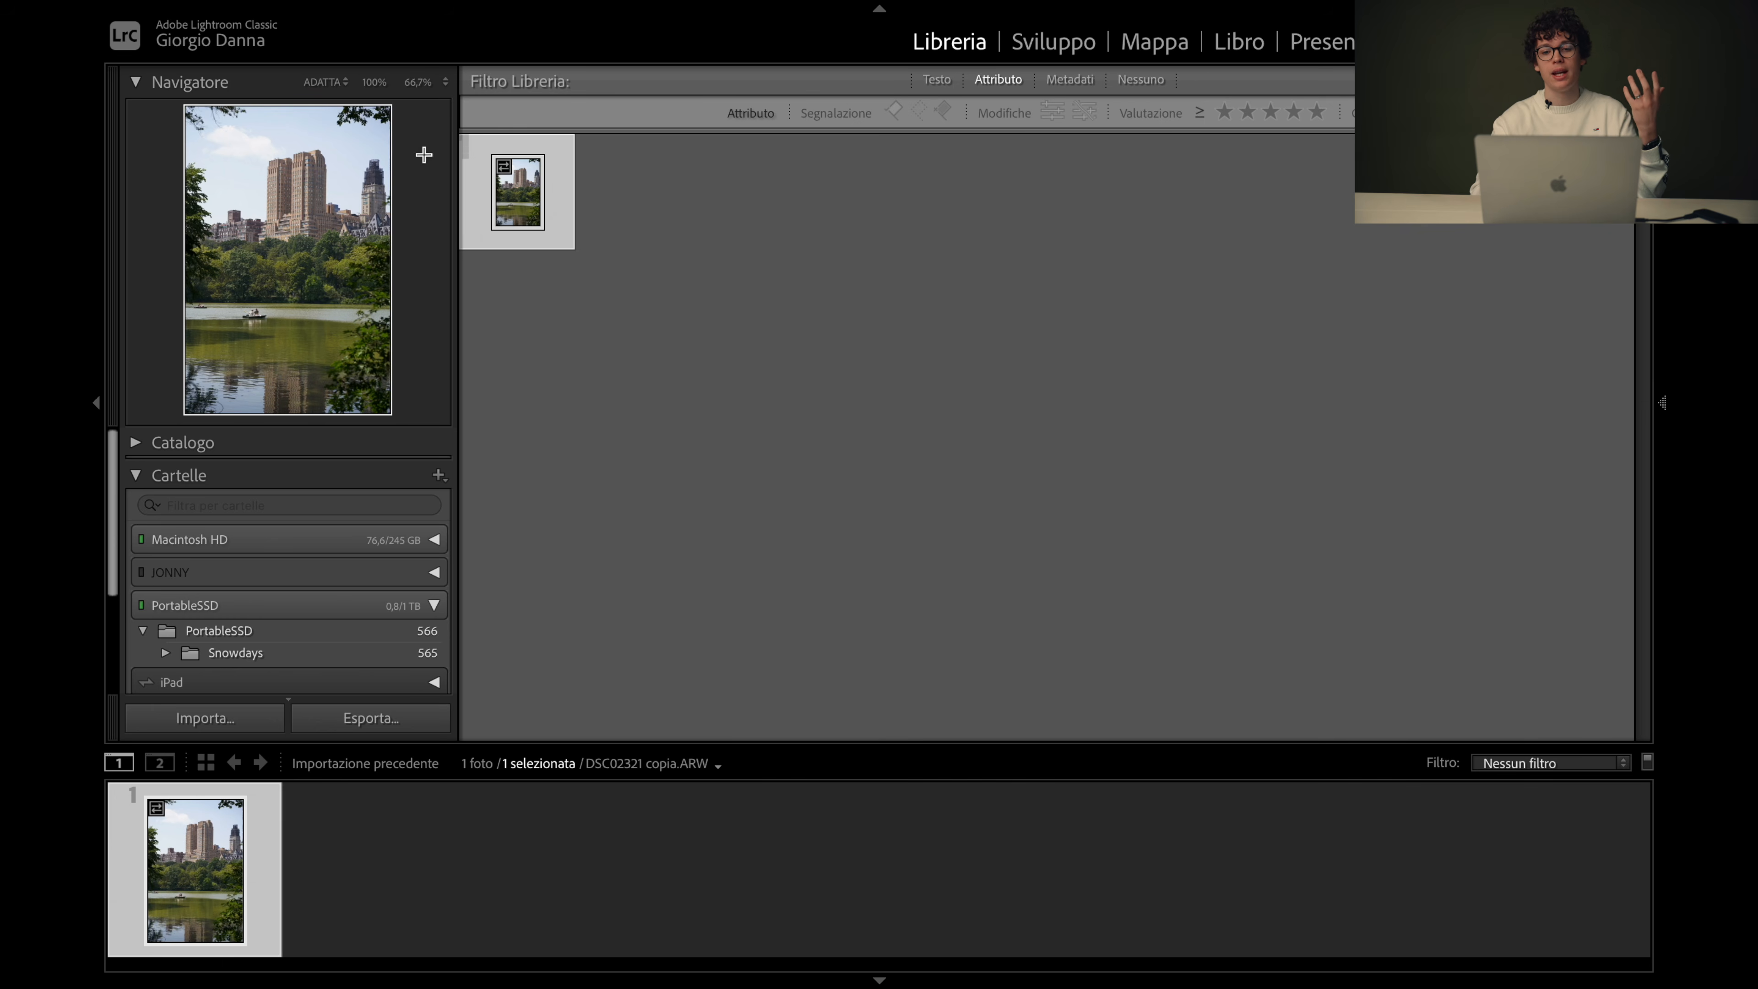
{"action": "left_click", "coordinate": [1052, 112]}
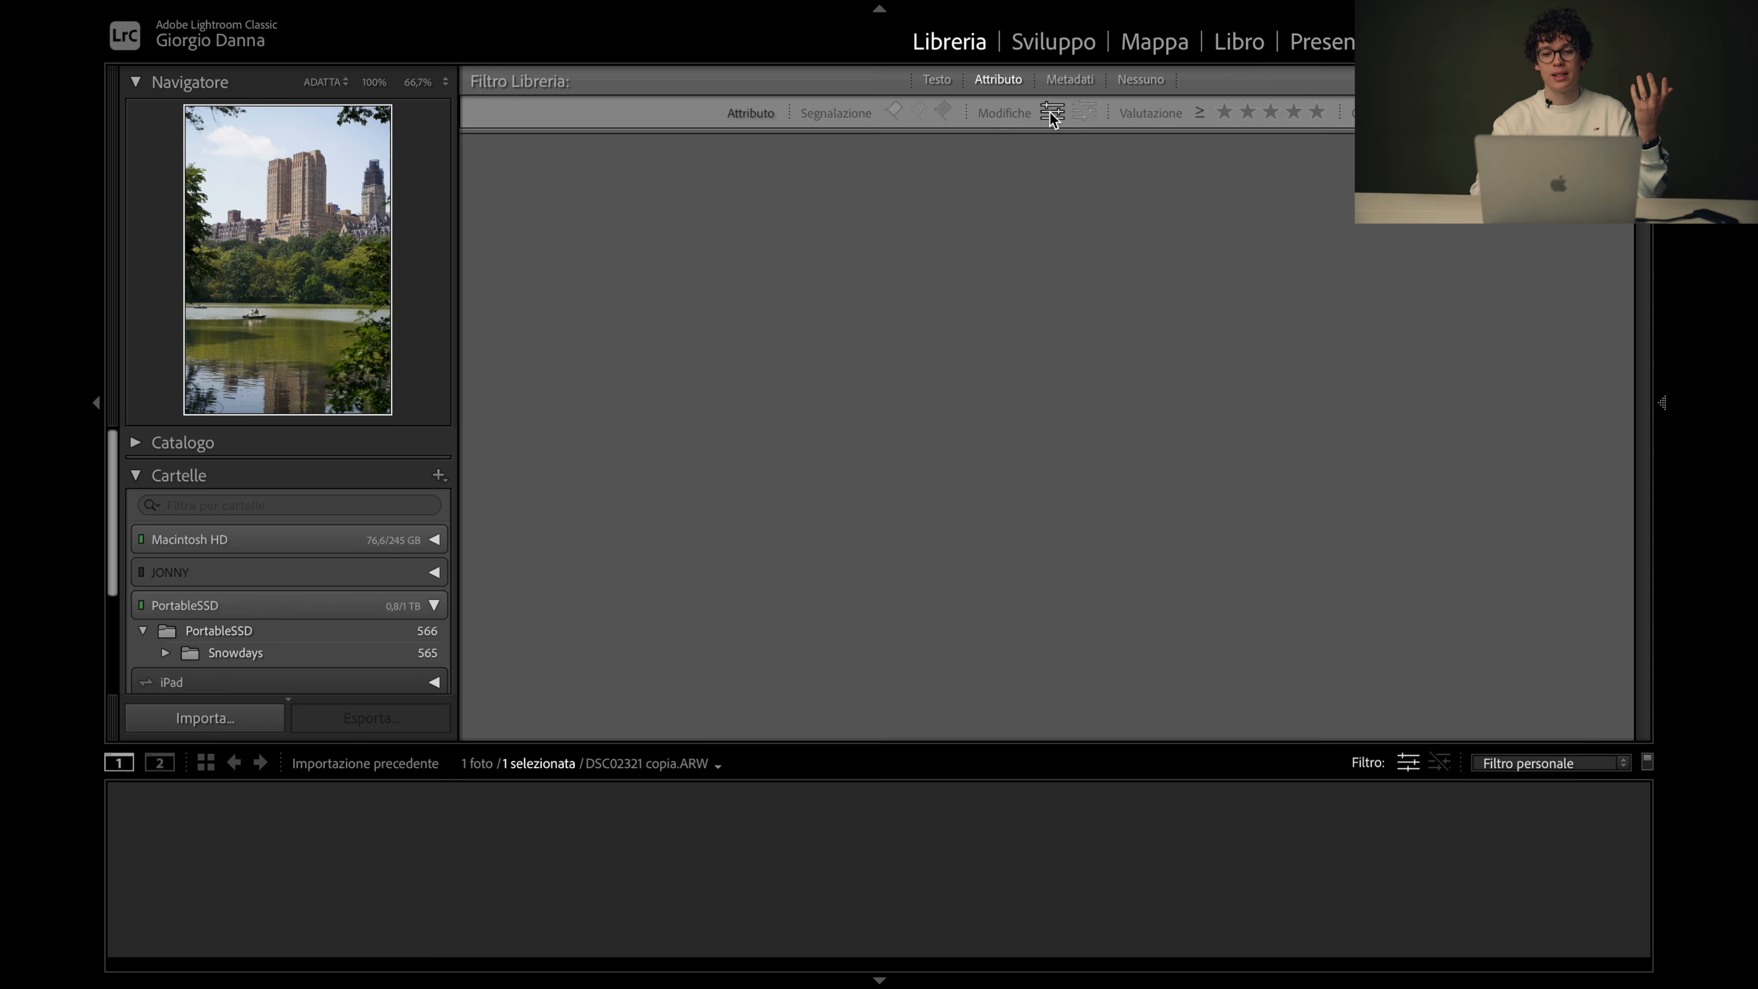
{"action": "left_click", "coordinate": [1083, 112]}
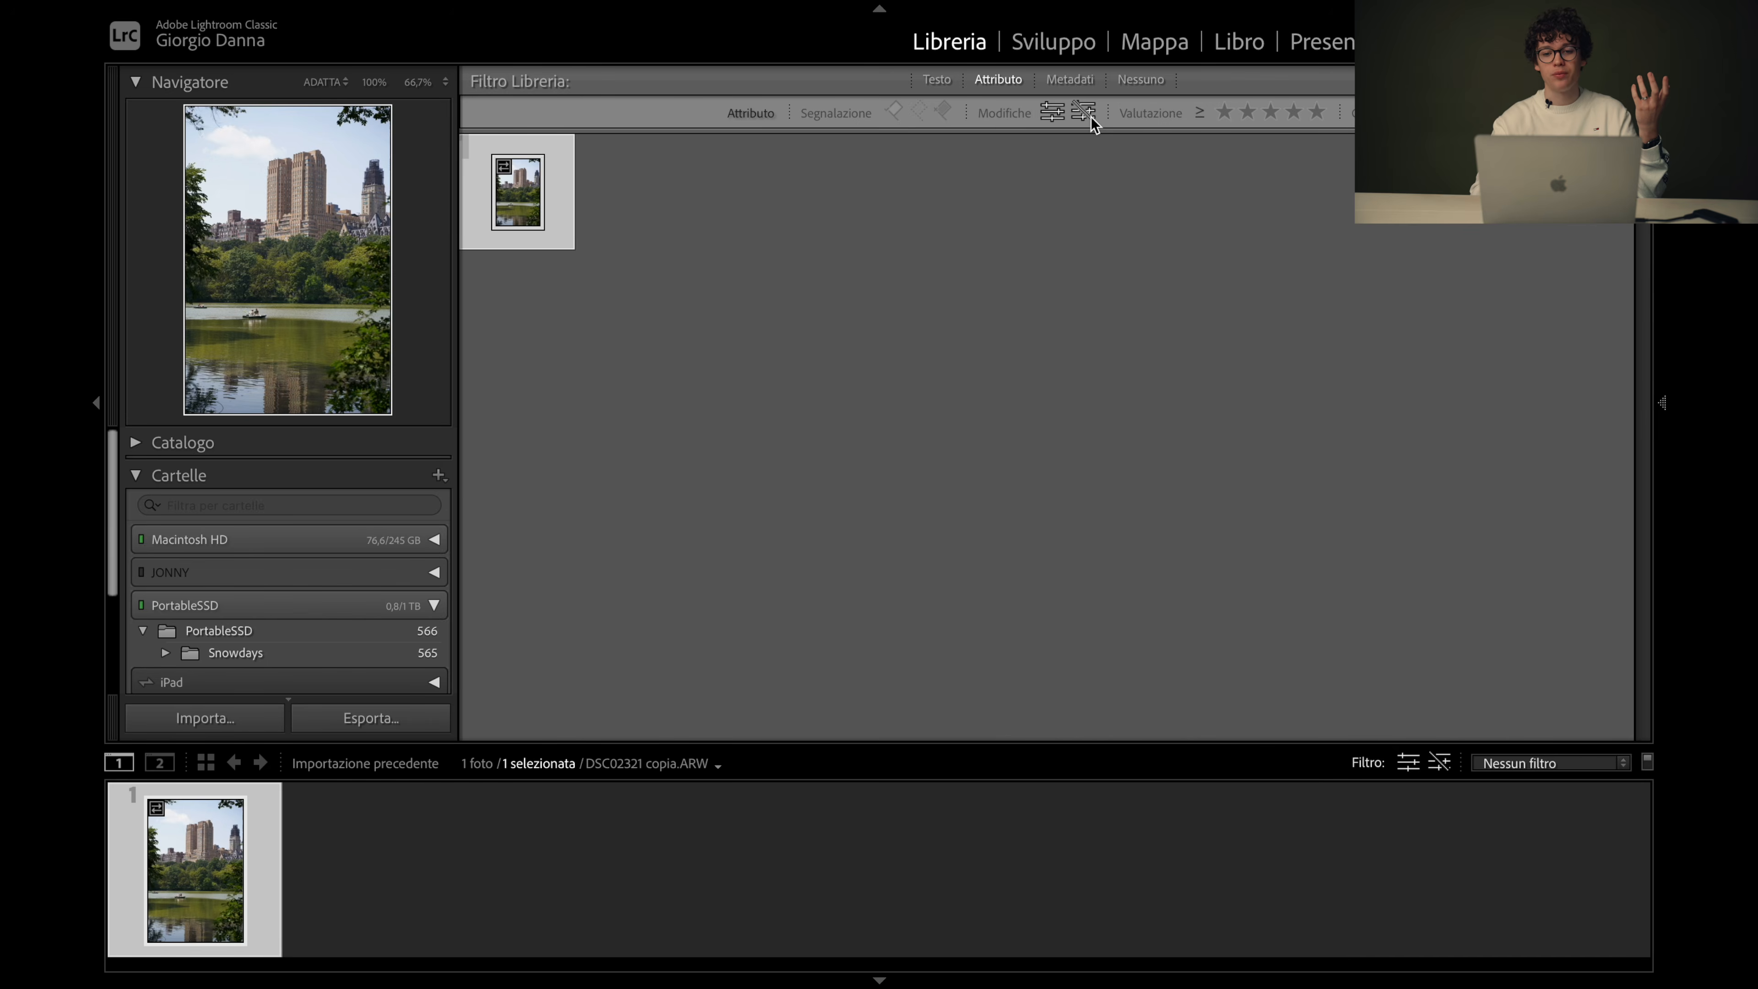
{"action": "left_click", "coordinate": [1052, 112]}
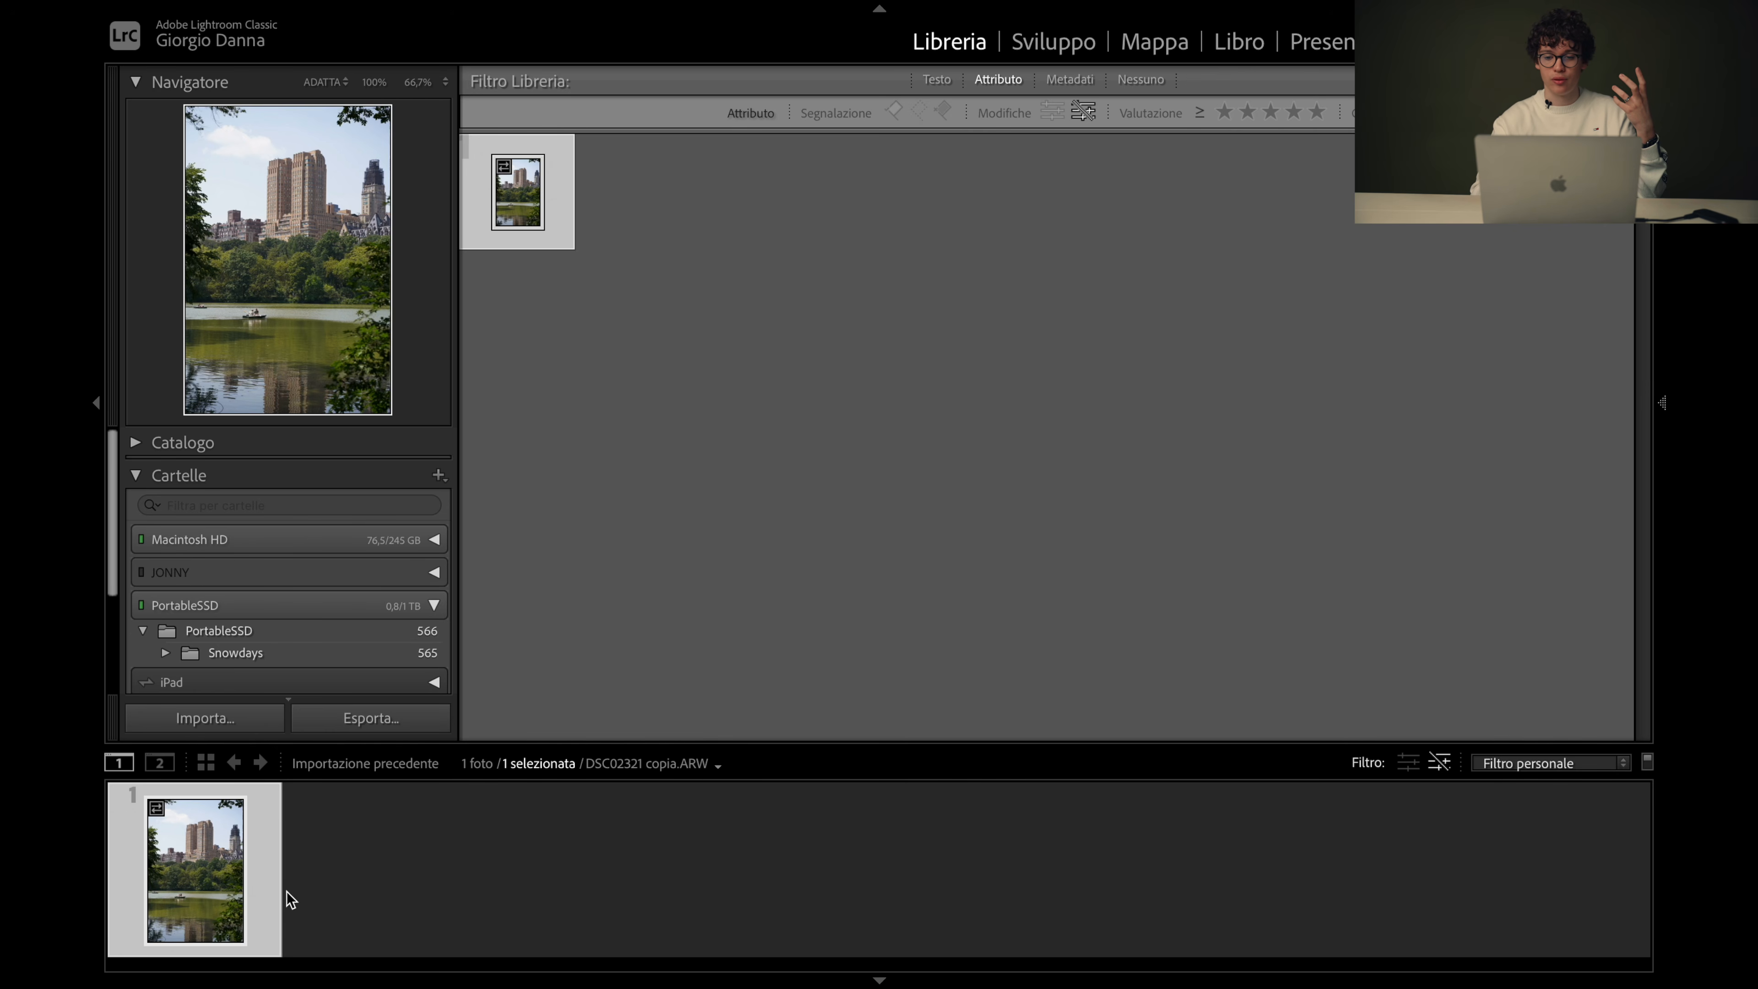
Open the imported photo in loupe view and give it a three-star rating
{"action": "double_click", "coordinate": [233, 810]}
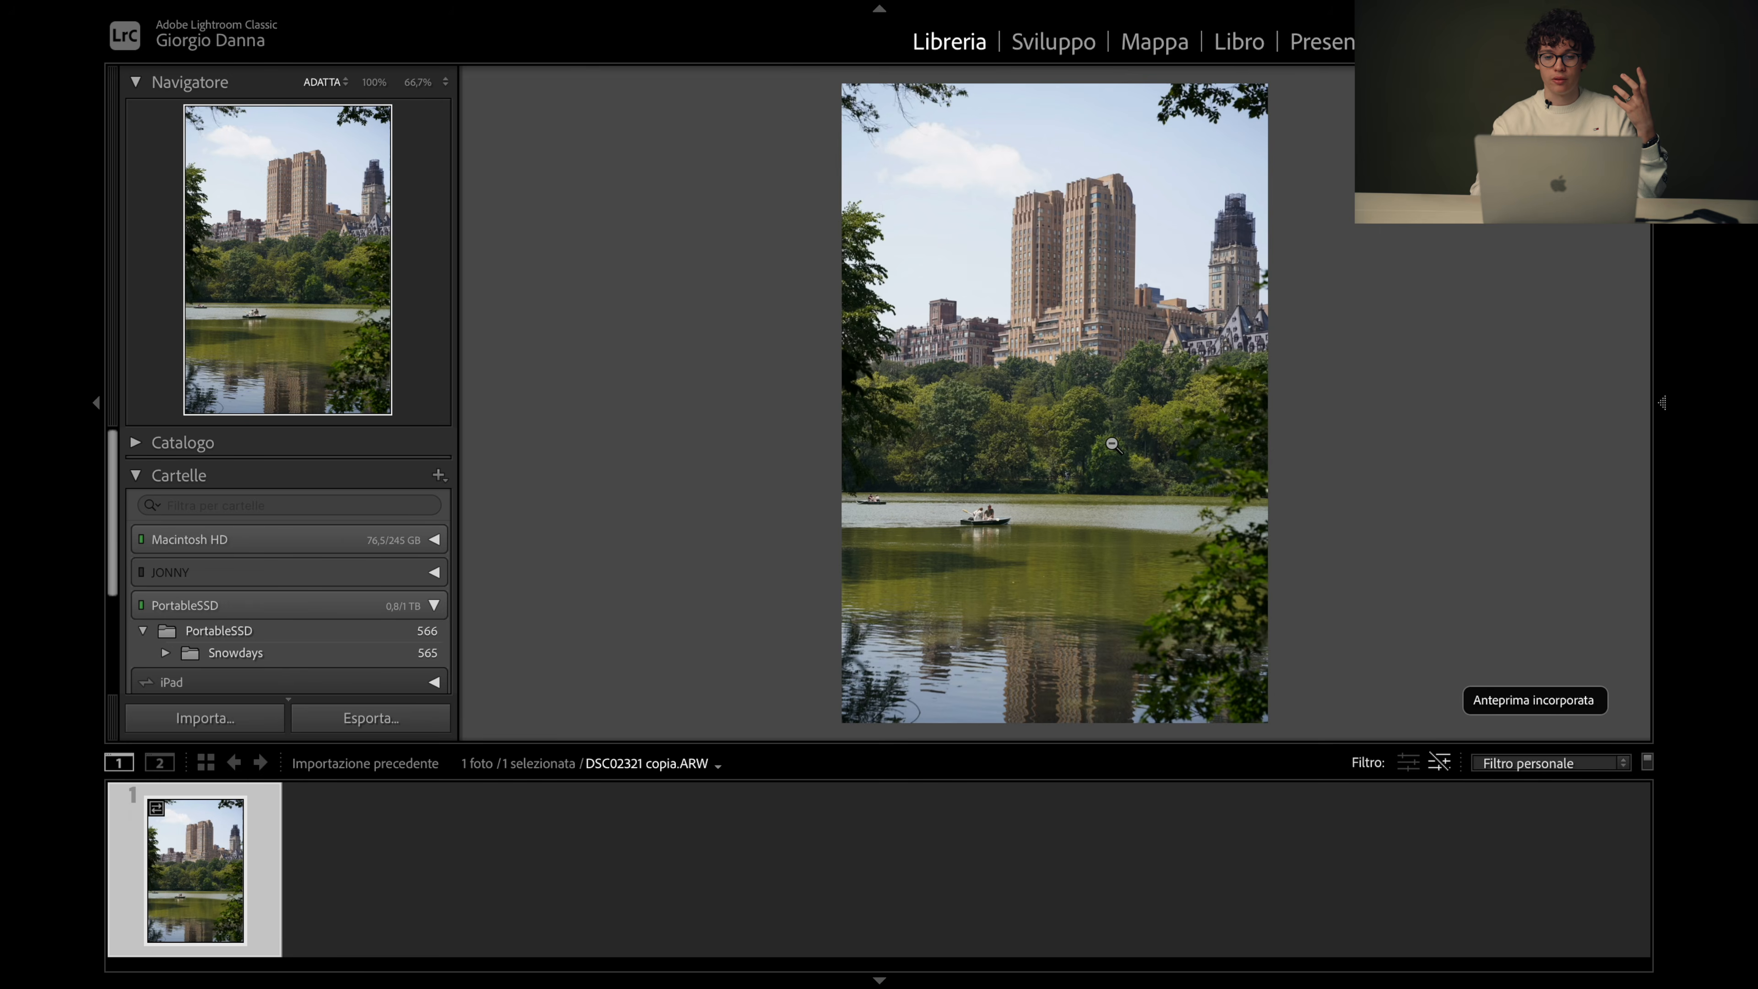
{"action": "right_click", "coordinate": [1112, 444]}
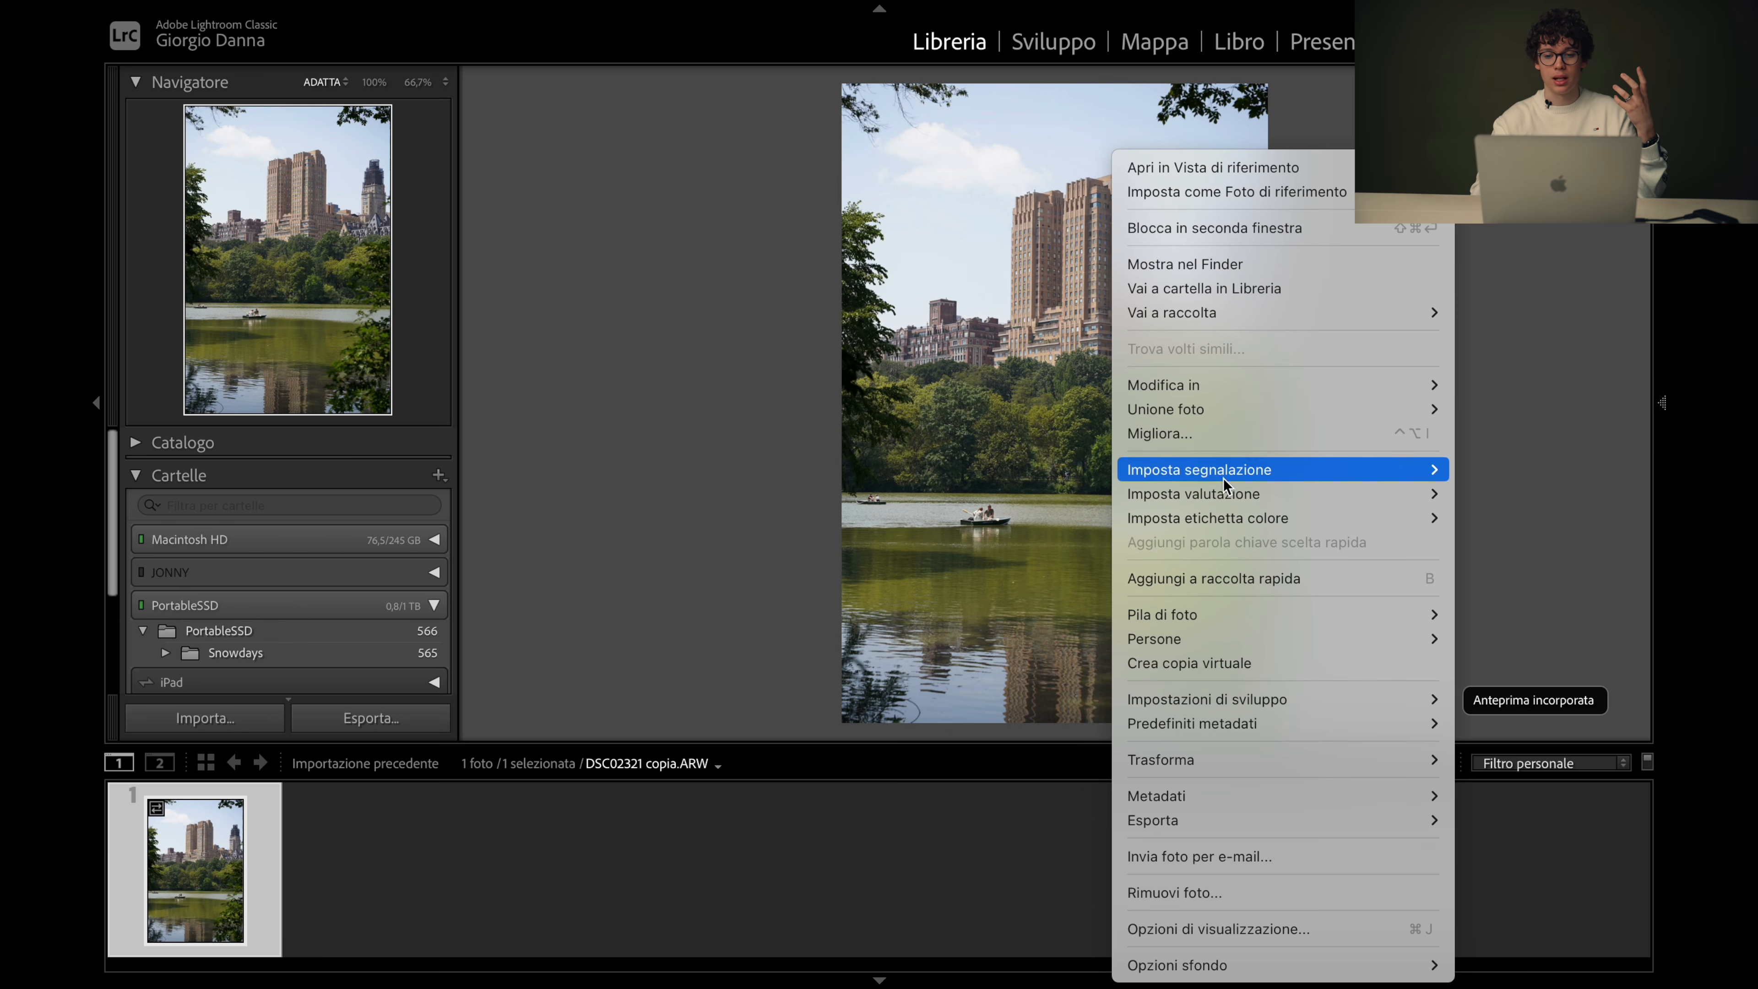
{"action": "mouse_move", "coordinate": [1225, 497]}
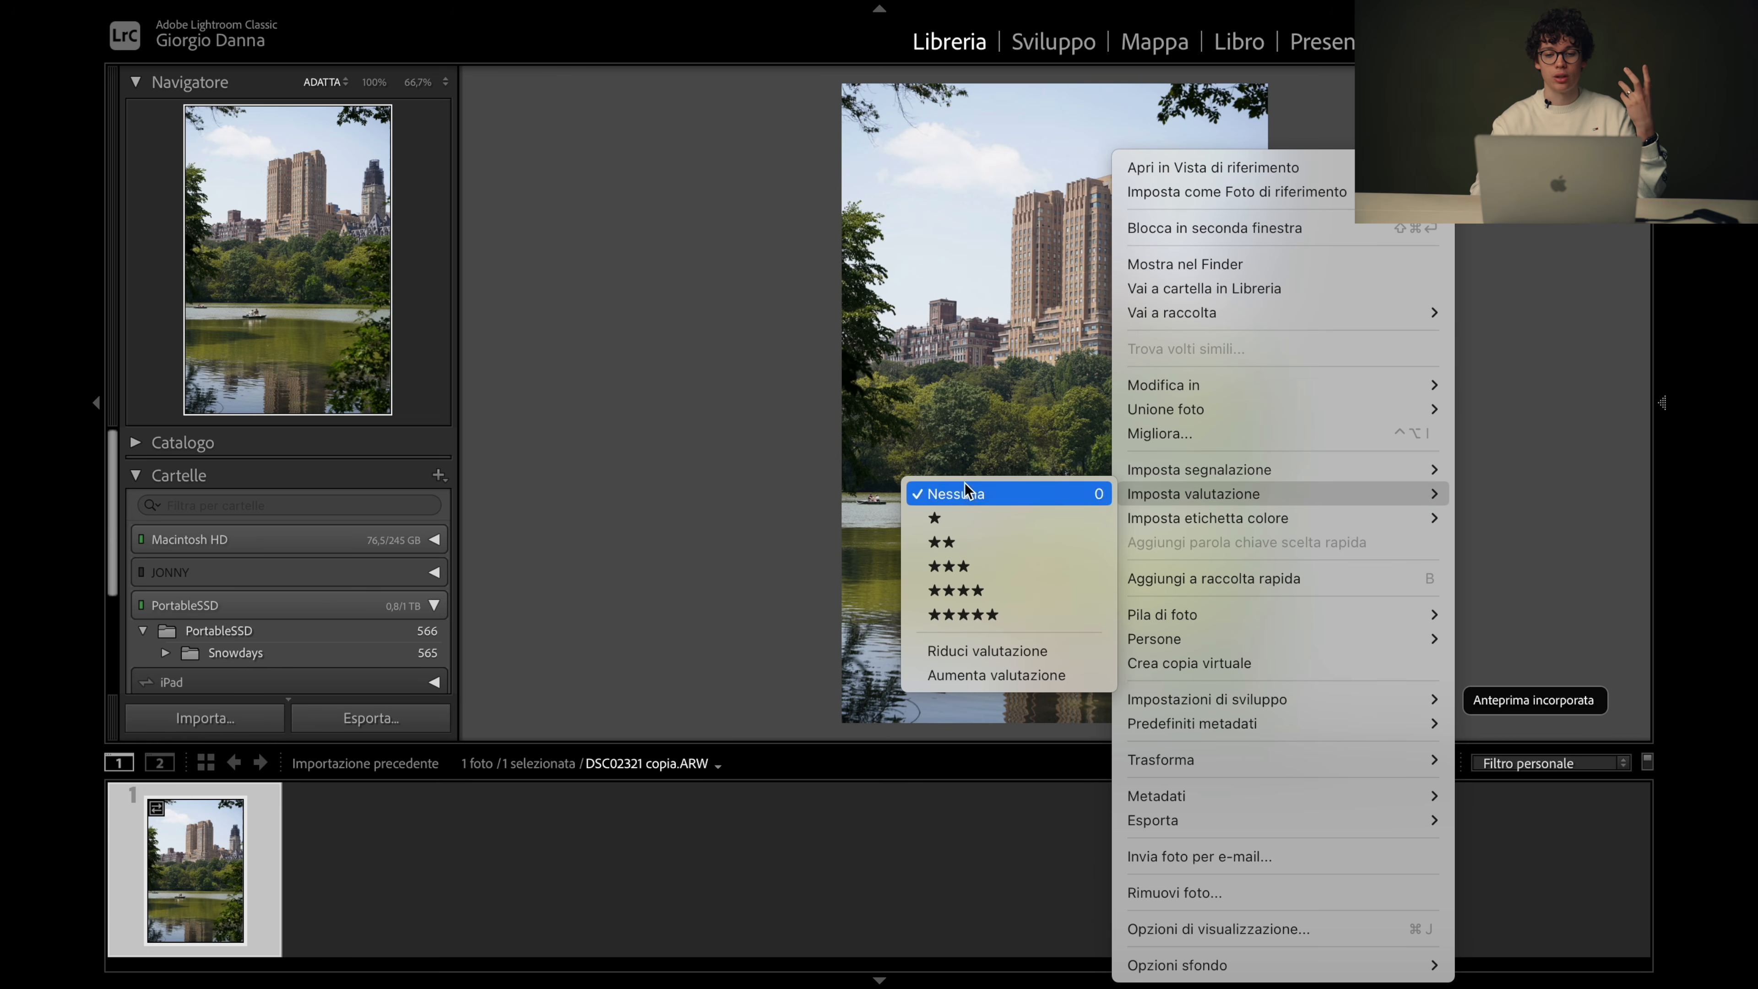
{"action": "left_click", "coordinate": [949, 566]}
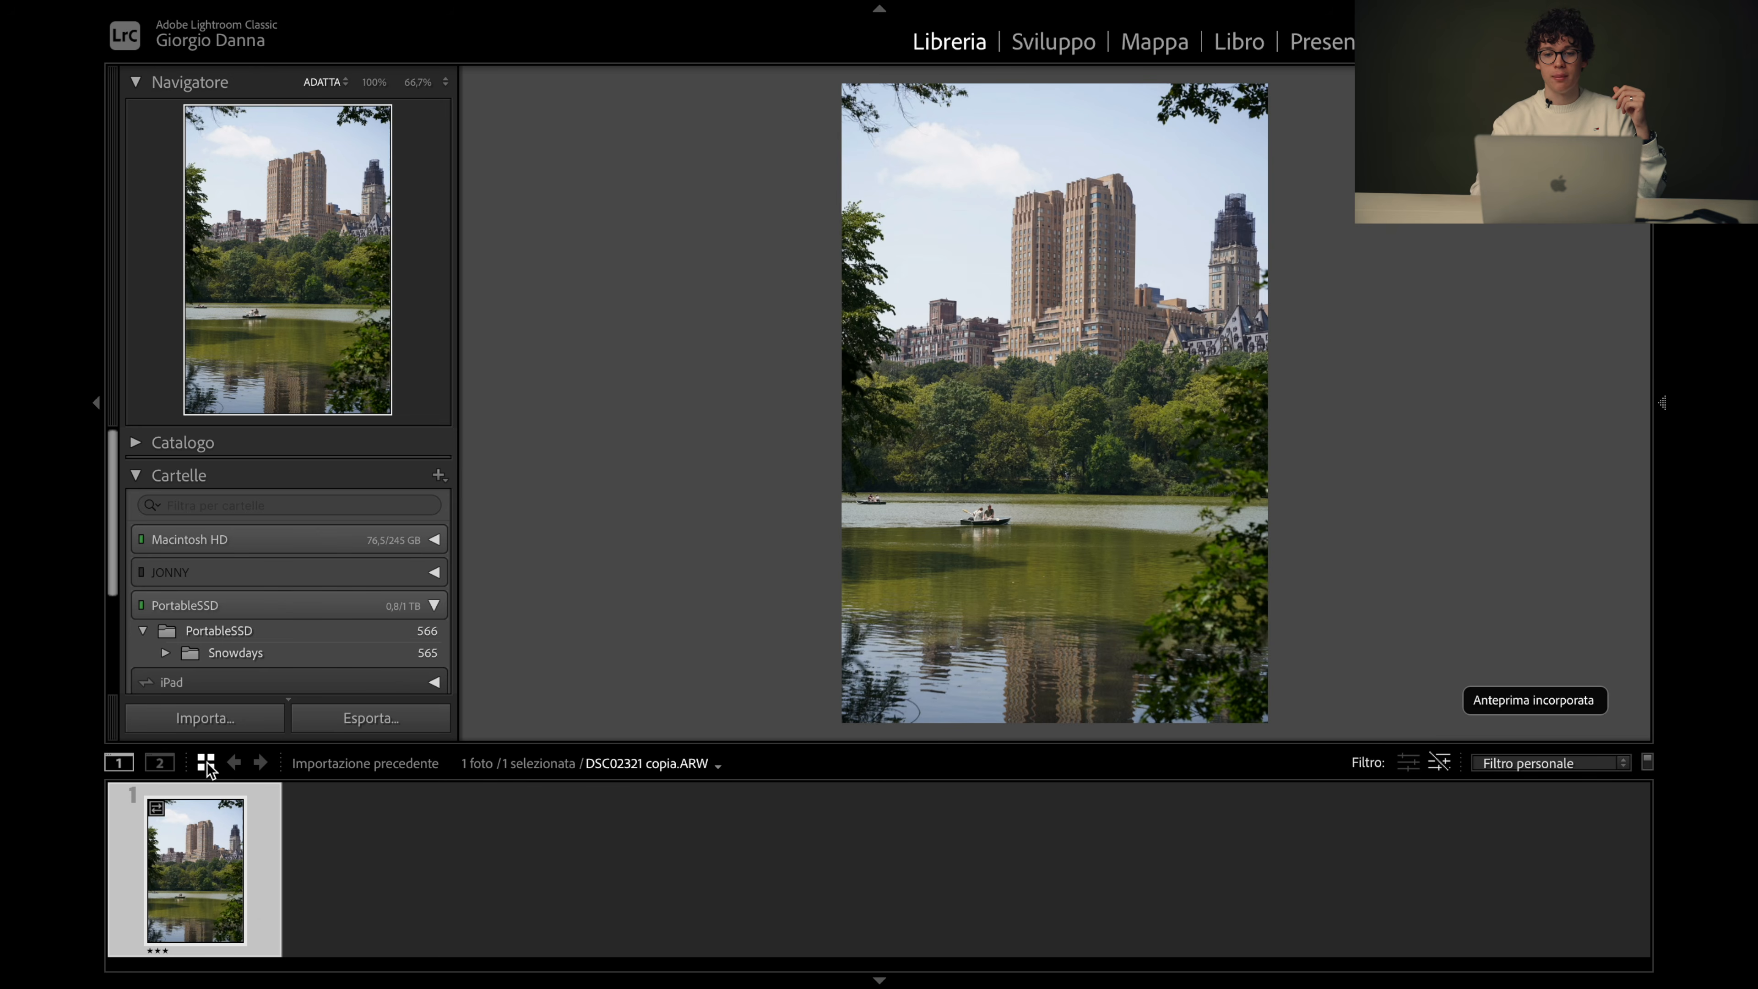
Return to the grid view and filter the photos to a rating of three stars and above
{"action": "left_click", "coordinate": [206, 762]}
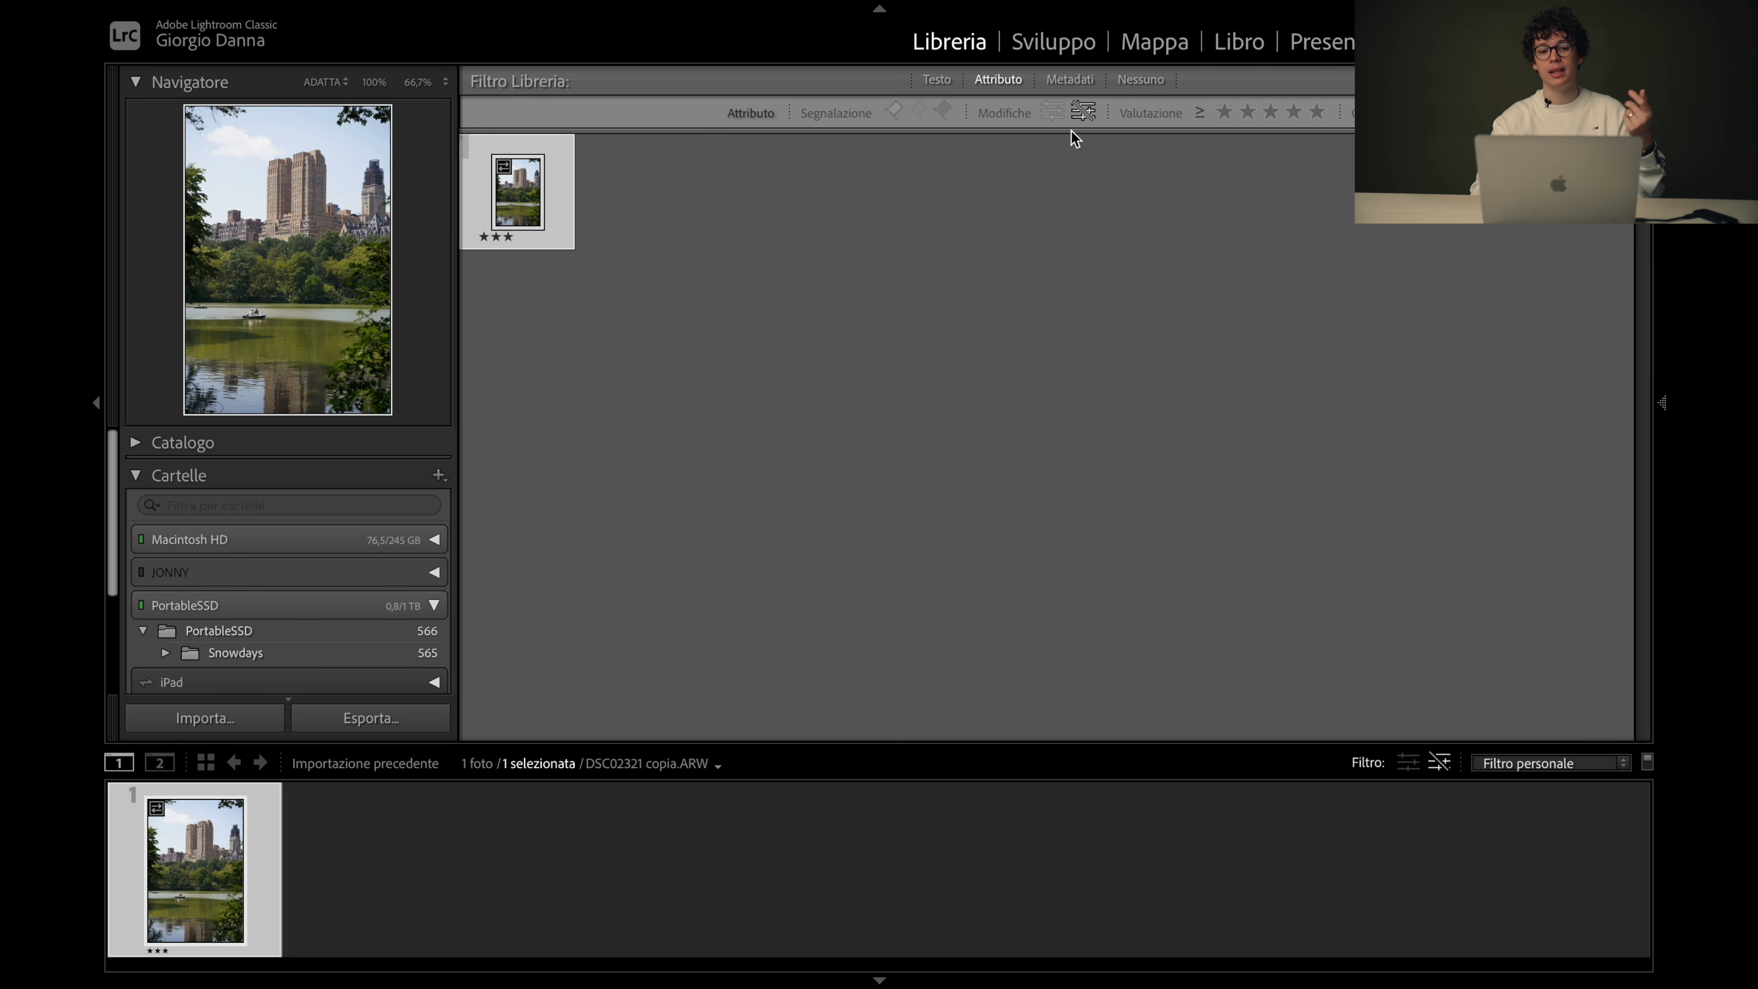
{"action": "left_click", "coordinate": [1284, 123]}
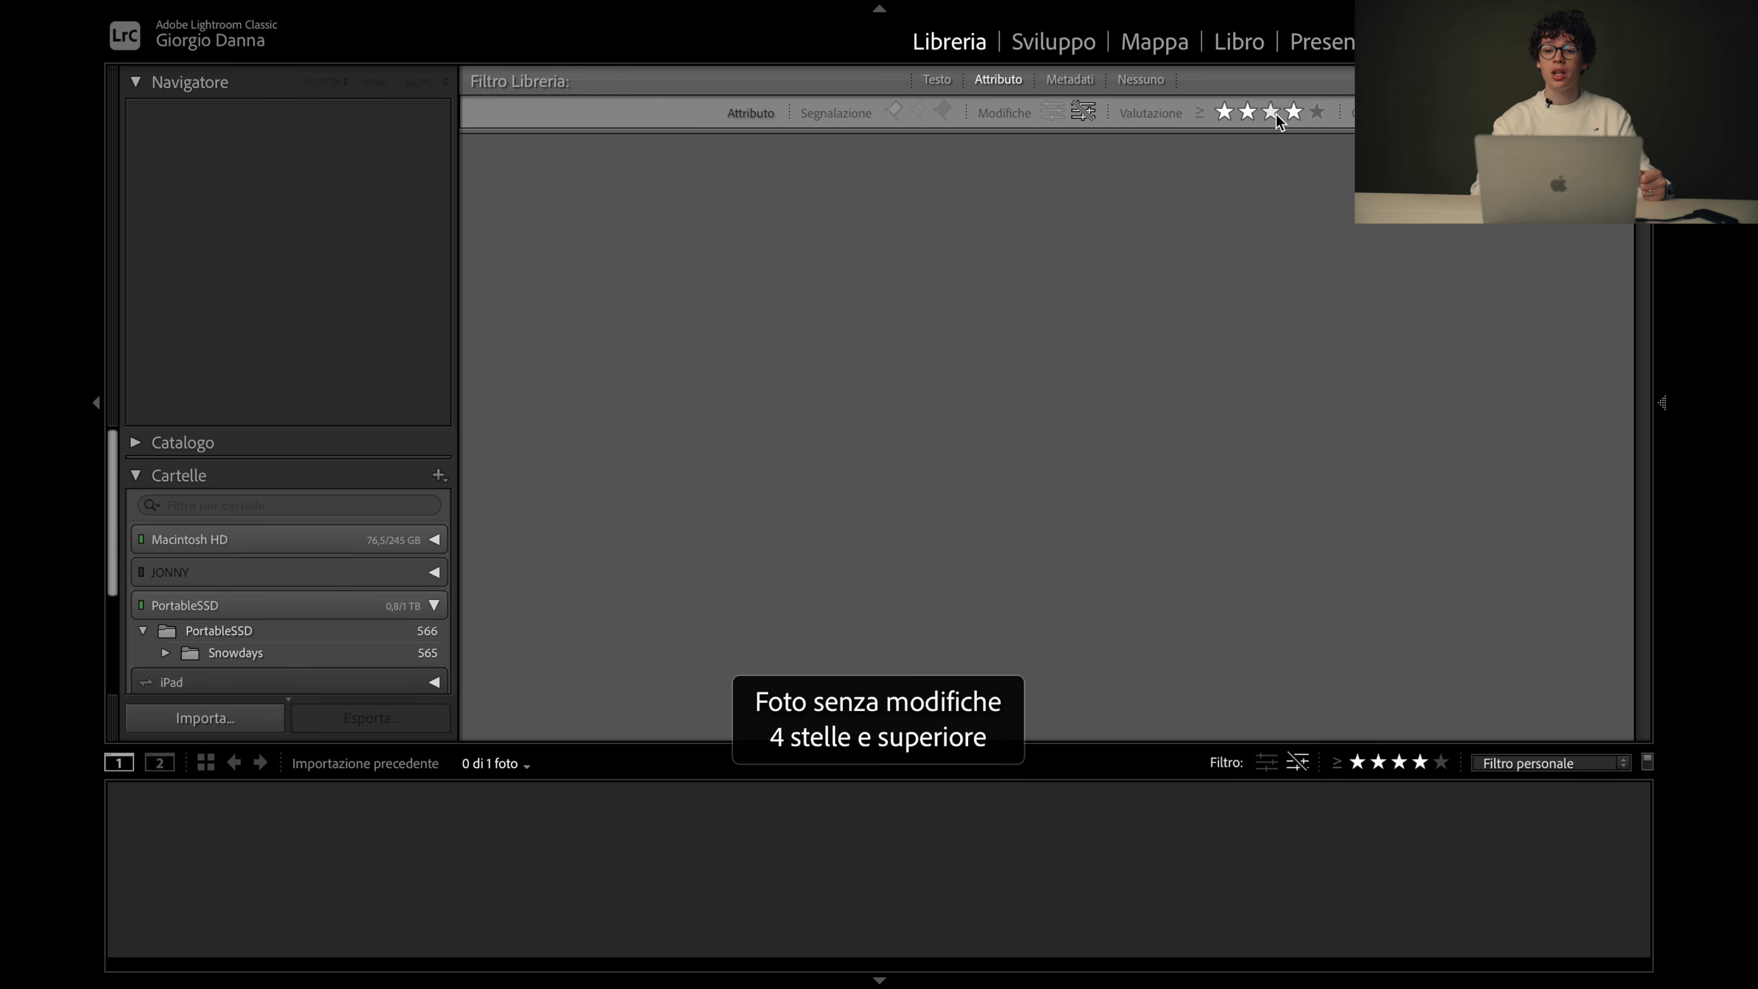
{"action": "left_click", "coordinate": [1272, 116]}
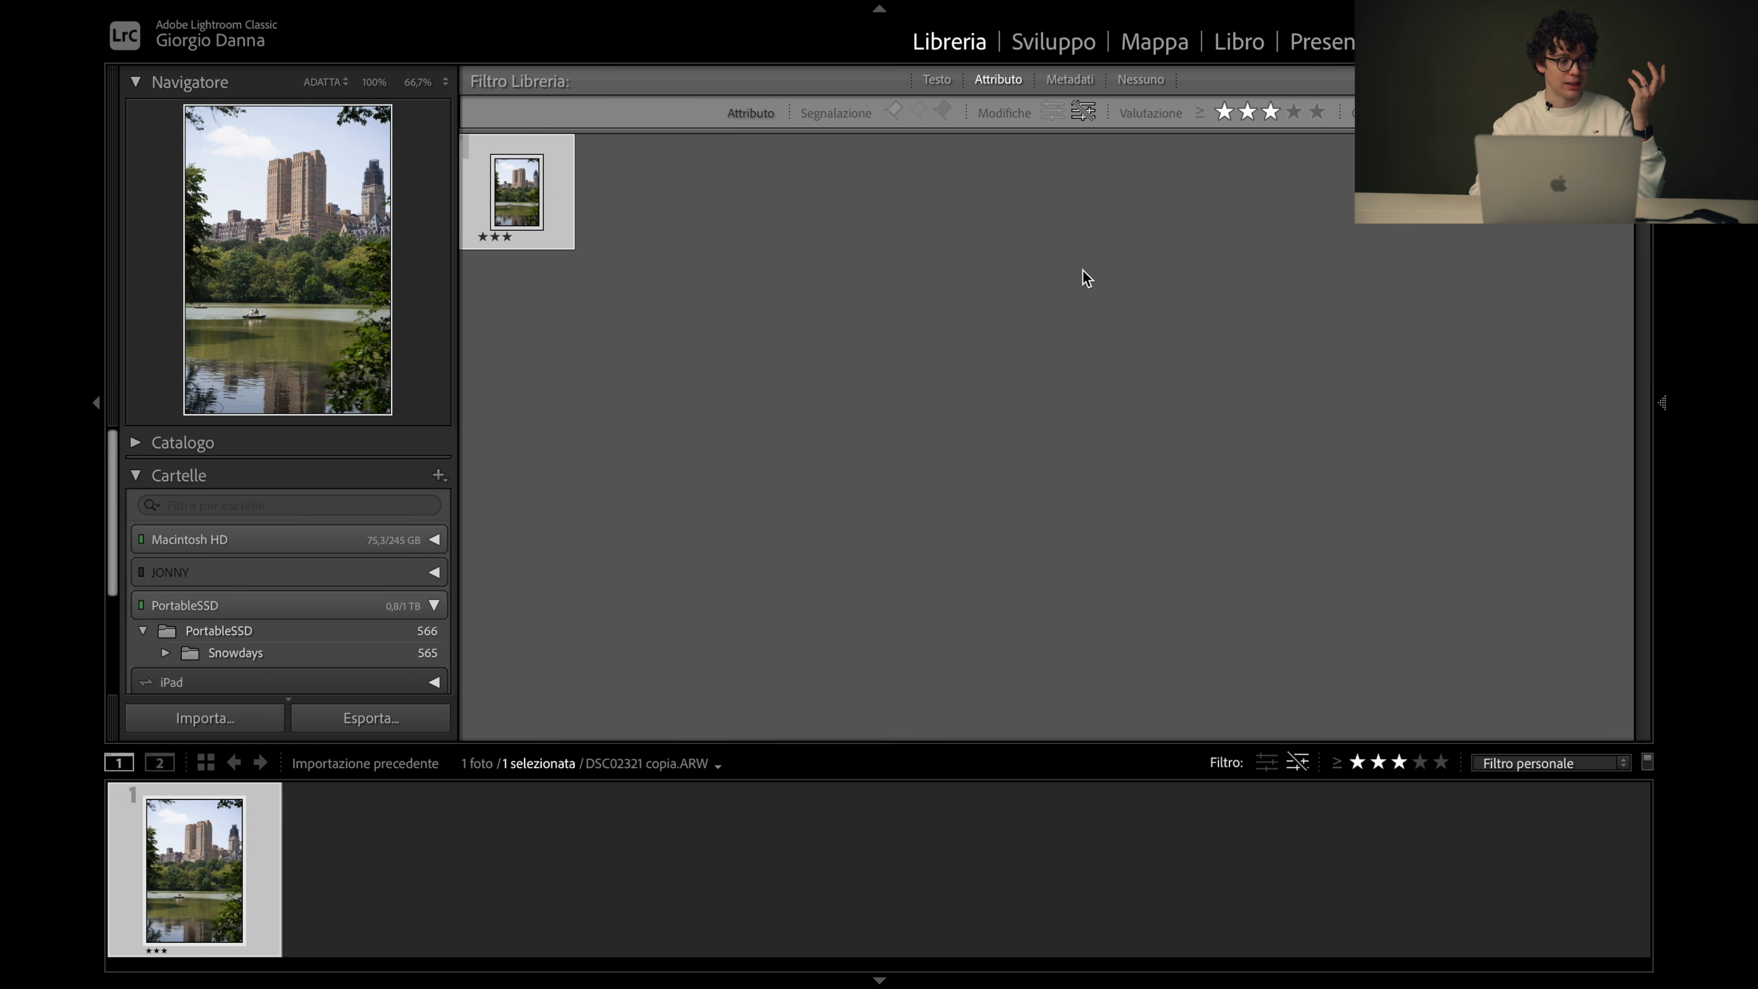
Open the photo in the Sviluppo module and expand its Storia list of edits
{"action": "key", "text": "d"}
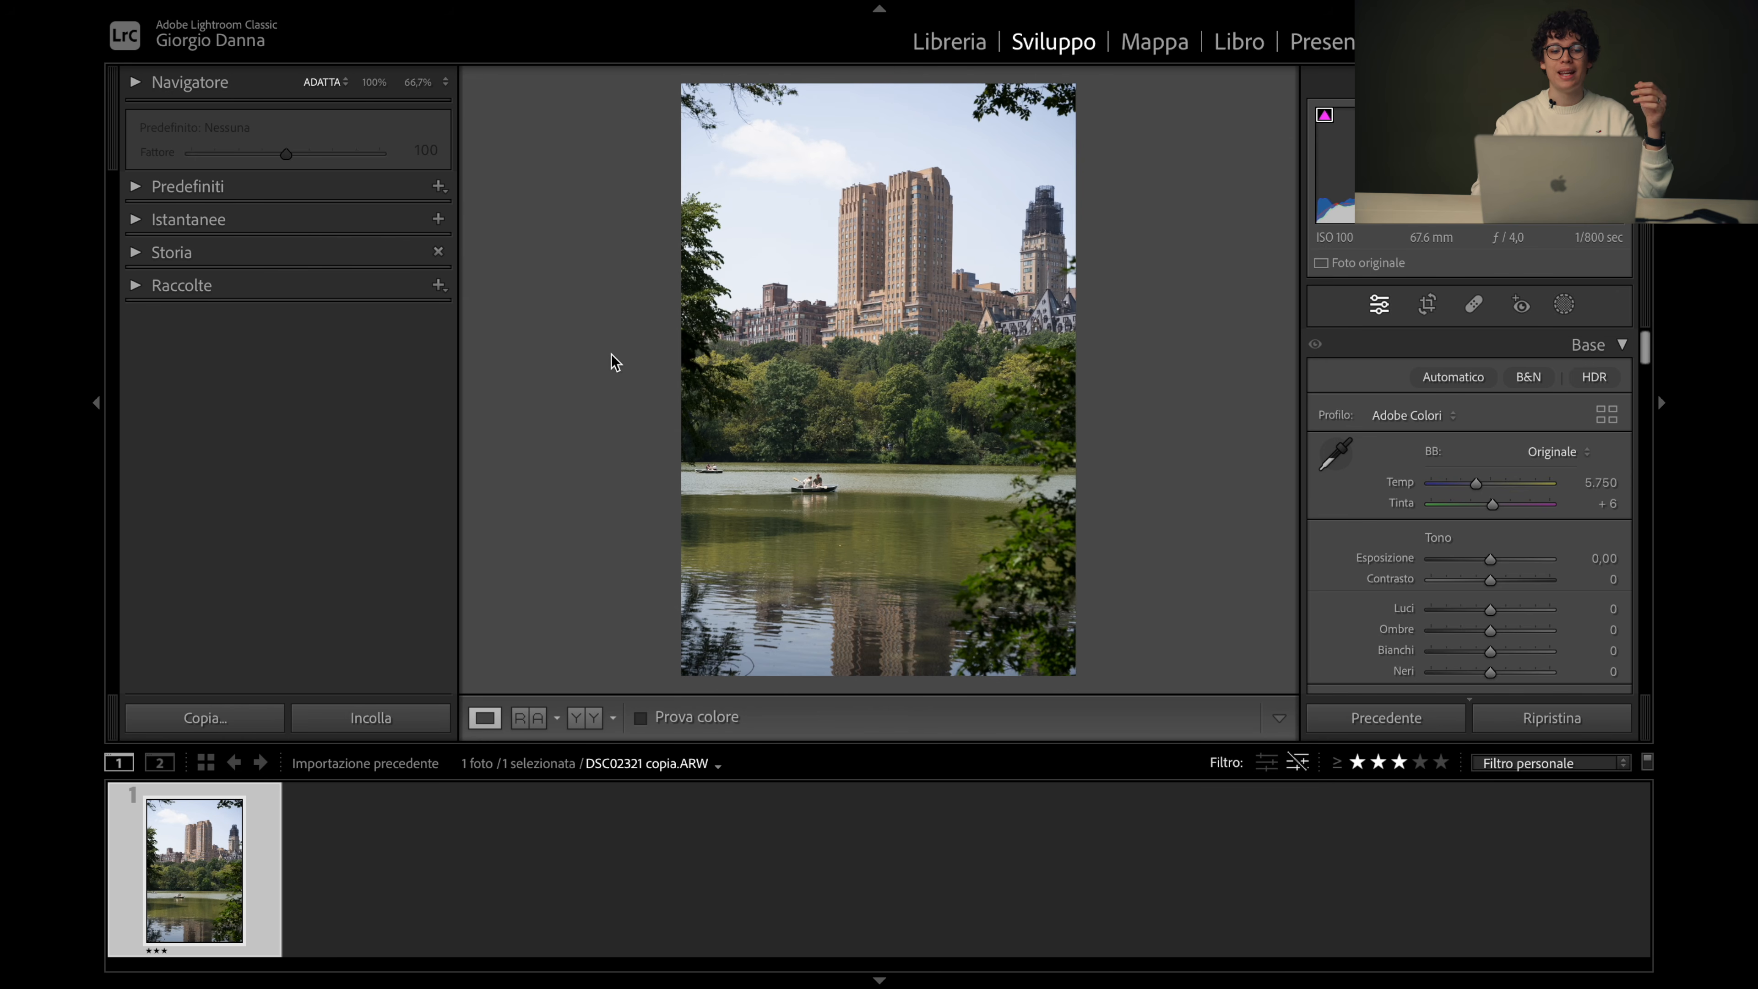
{"action": "left_click", "coordinate": [137, 188]}
{"action": "left_click", "coordinate": [136, 188]}
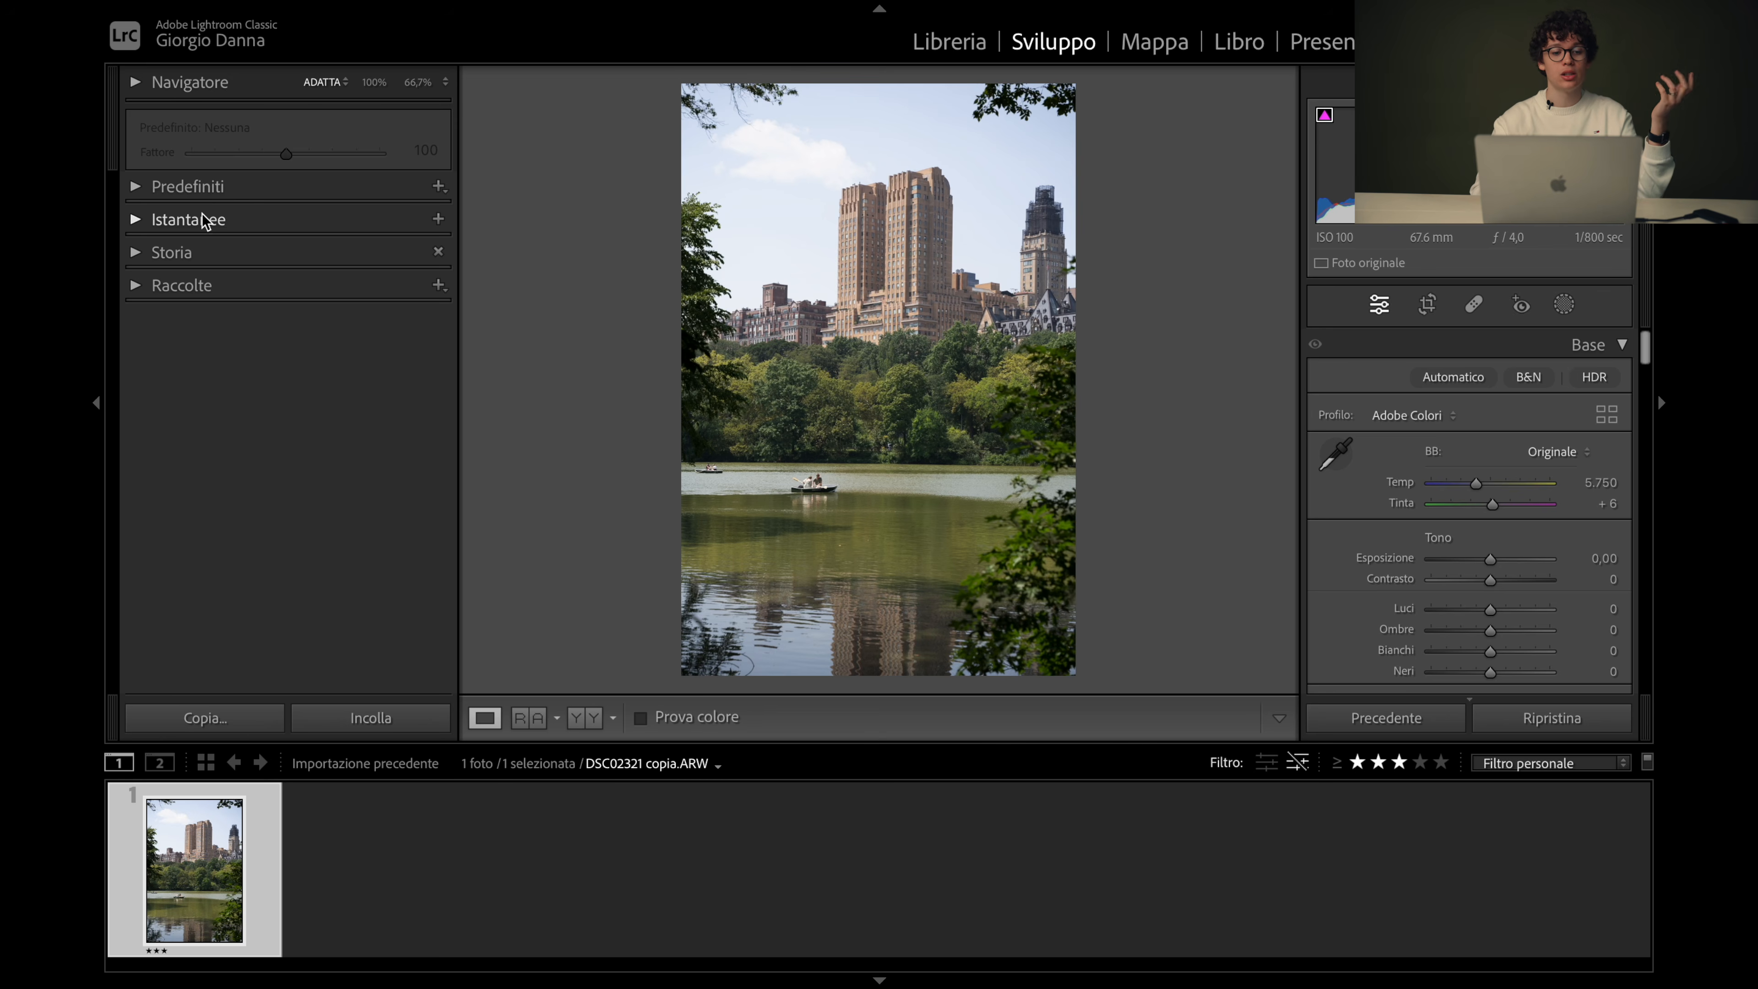
{"action": "left_click", "coordinate": [173, 252]}
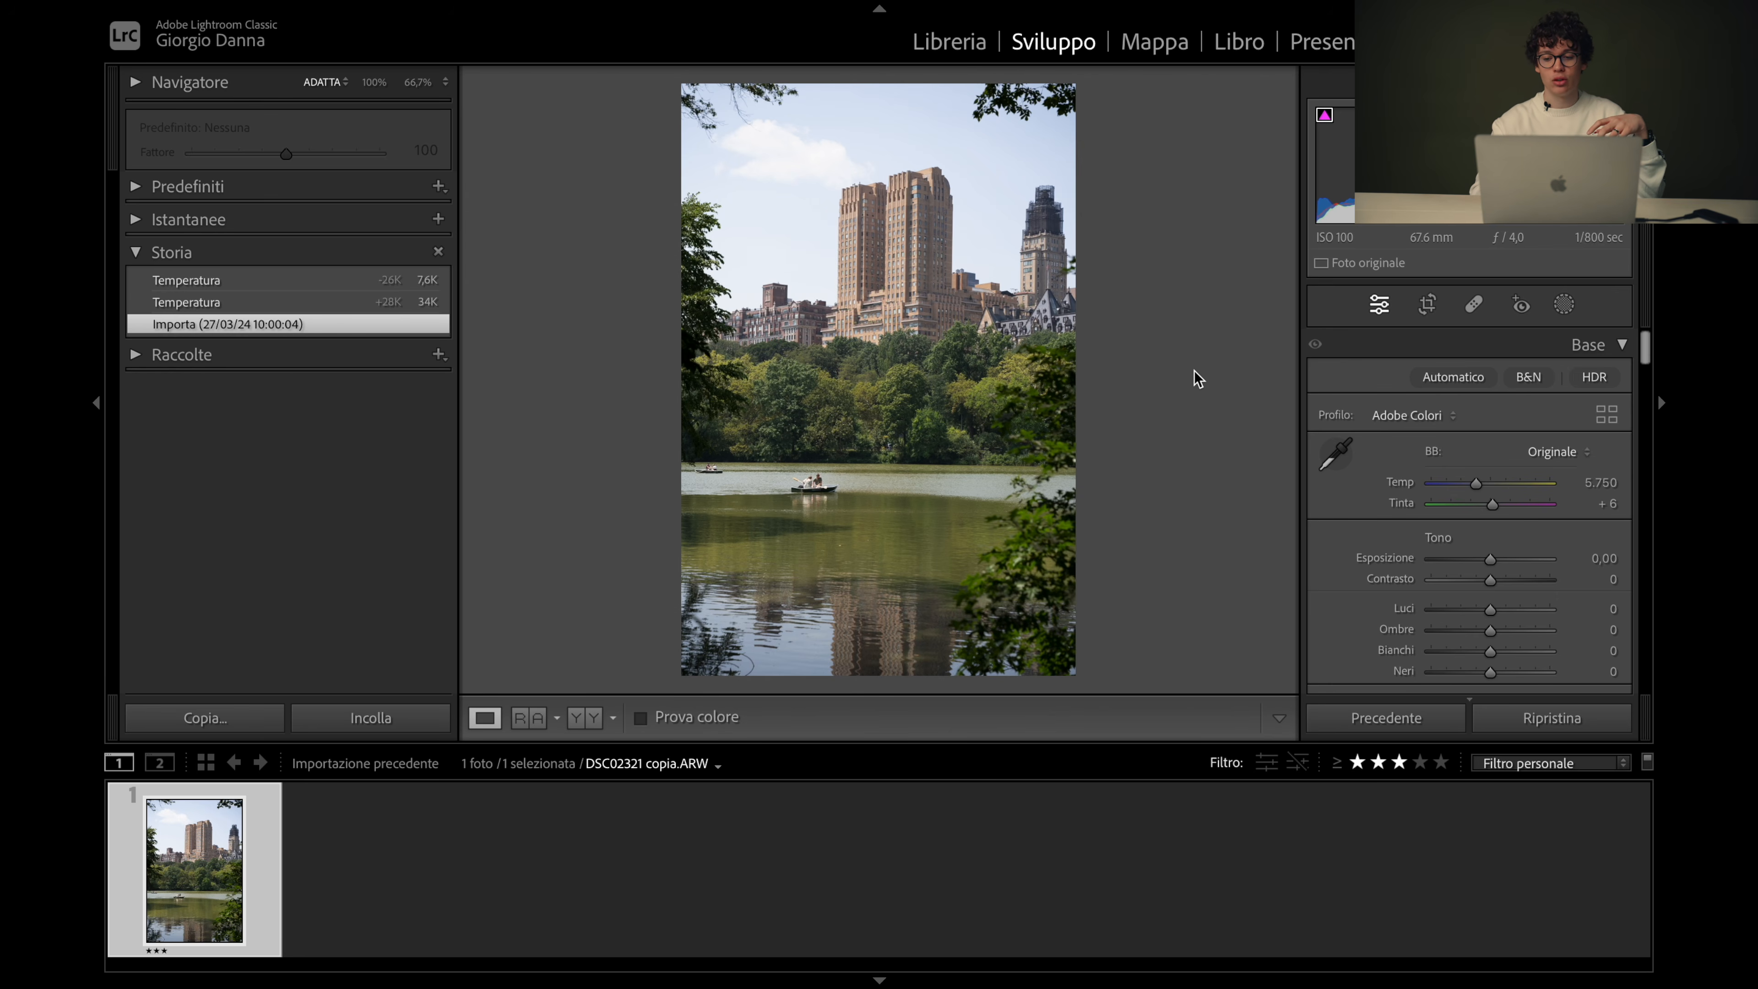
Set Esposizione to +3,40 and Temp to 16.841, and compare the photo with the Base adjustments off and on
{"action": "scroll", "coordinate": [1459, 349], "scroll_direction": "down", "scroll_amount": 6}
{"action": "scroll", "coordinate": [1459, 349], "scroll_direction": "down", "scroll_amount": 10}
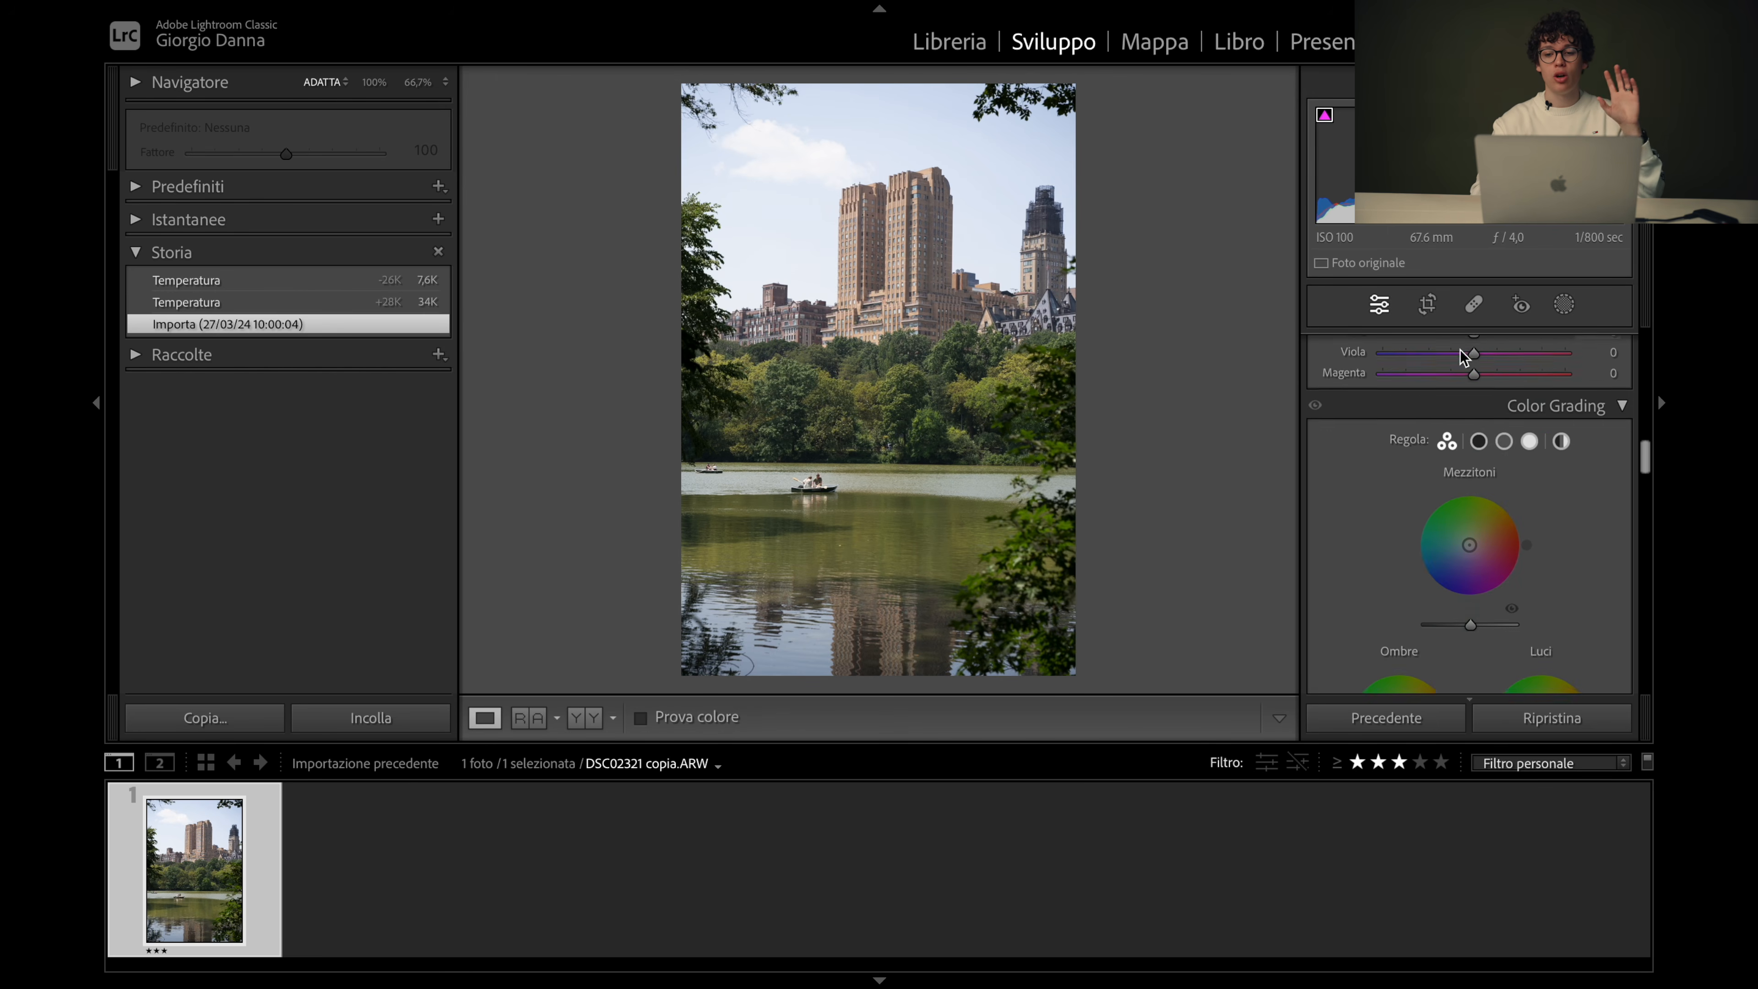
{"action": "scroll", "coordinate": [1459, 348], "scroll_direction": "up", "scroll_amount": 15}
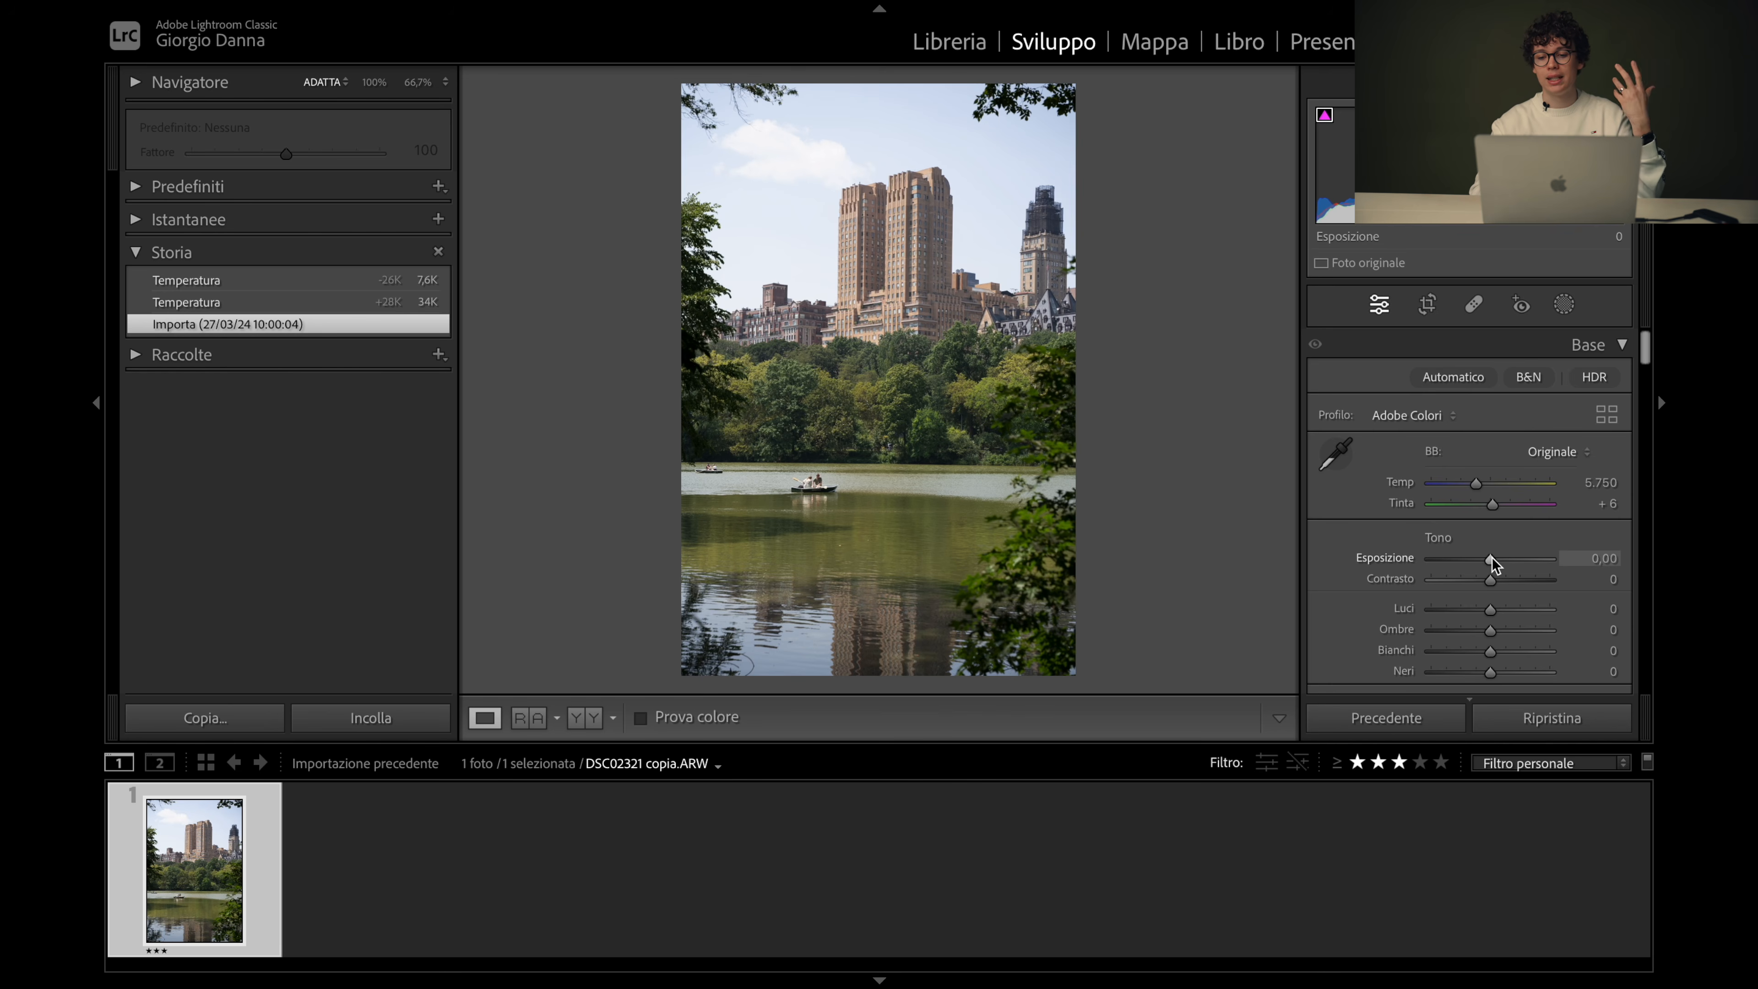
{"action": "left_click_drag", "start_coordinate": [1491, 558], "coordinate": [1532, 563]}
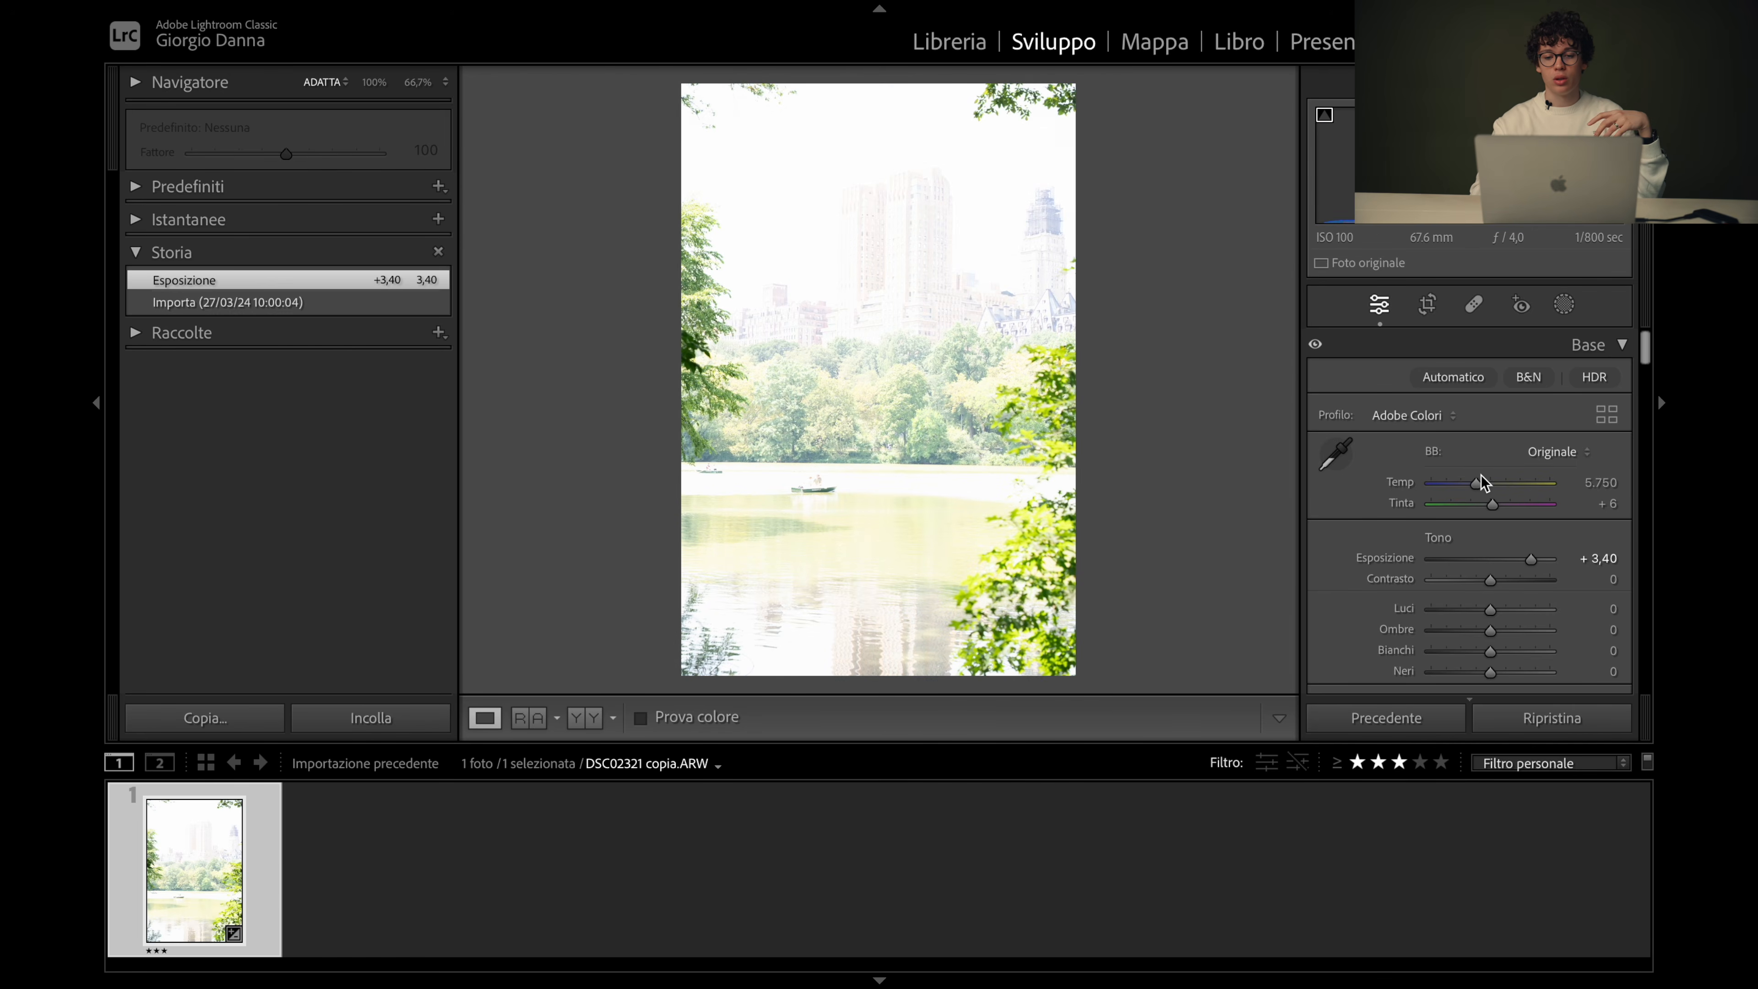
{"action": "left_click_drag", "start_coordinate": [1476, 486], "coordinate": [1530, 490]}
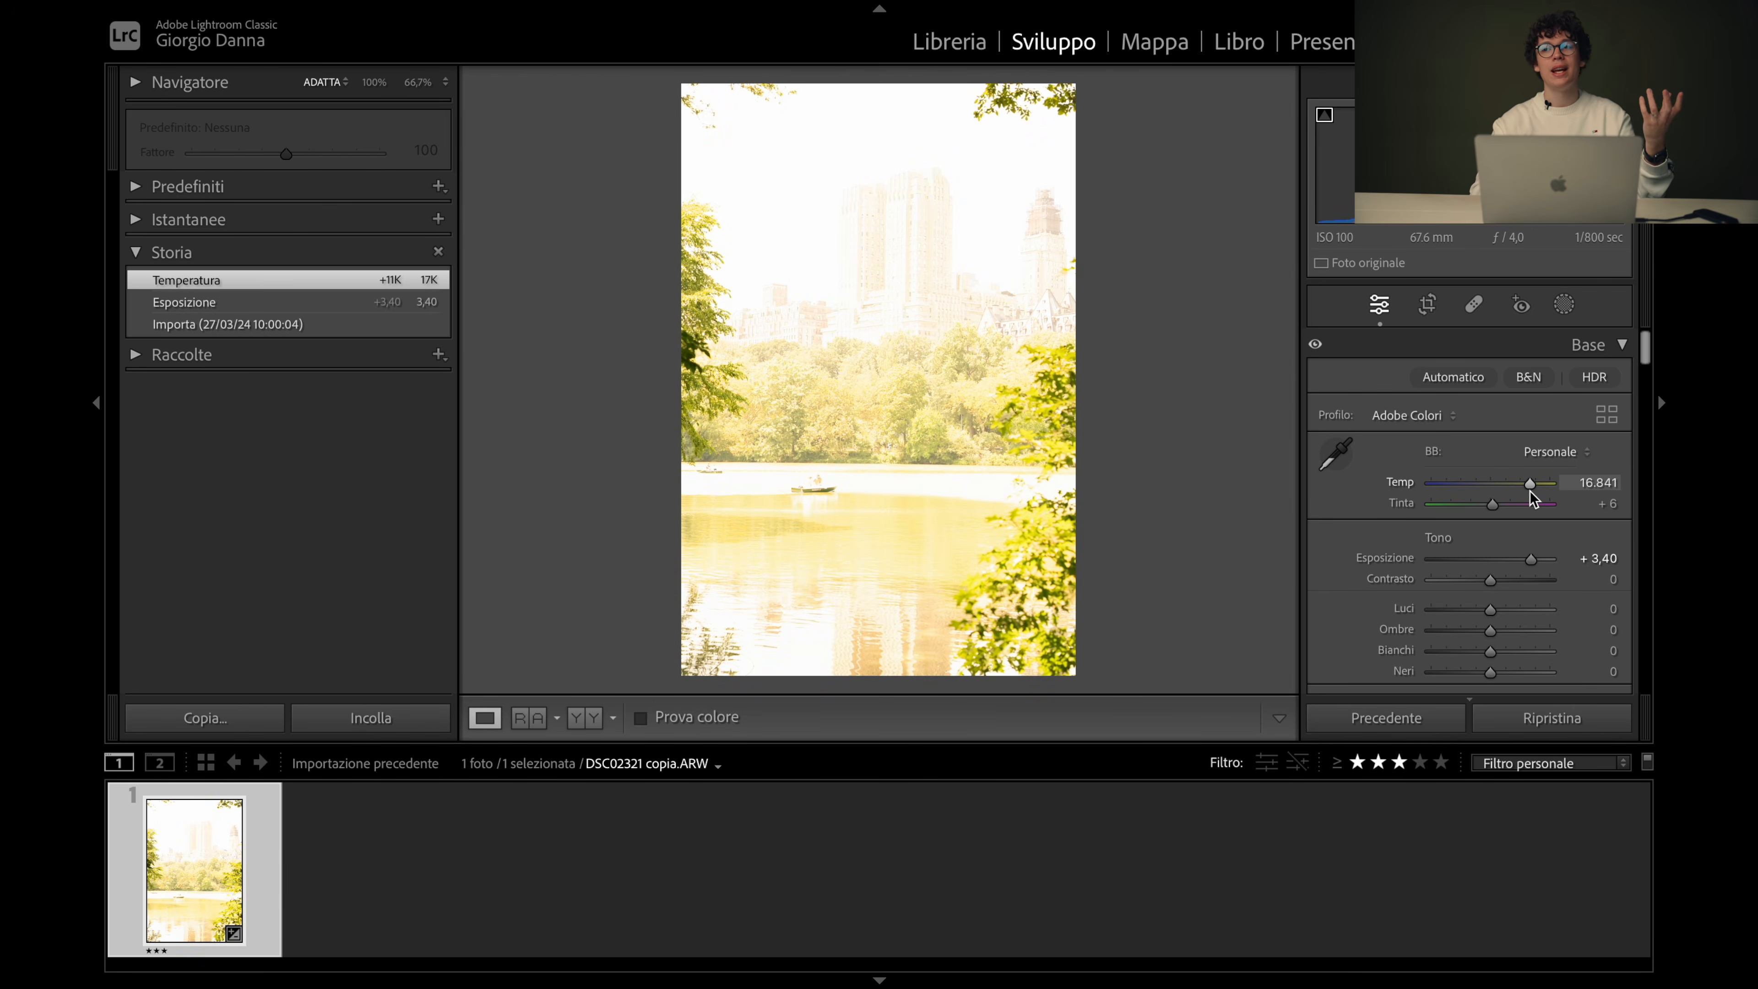
{"action": "left_click", "coordinate": [1317, 348]}
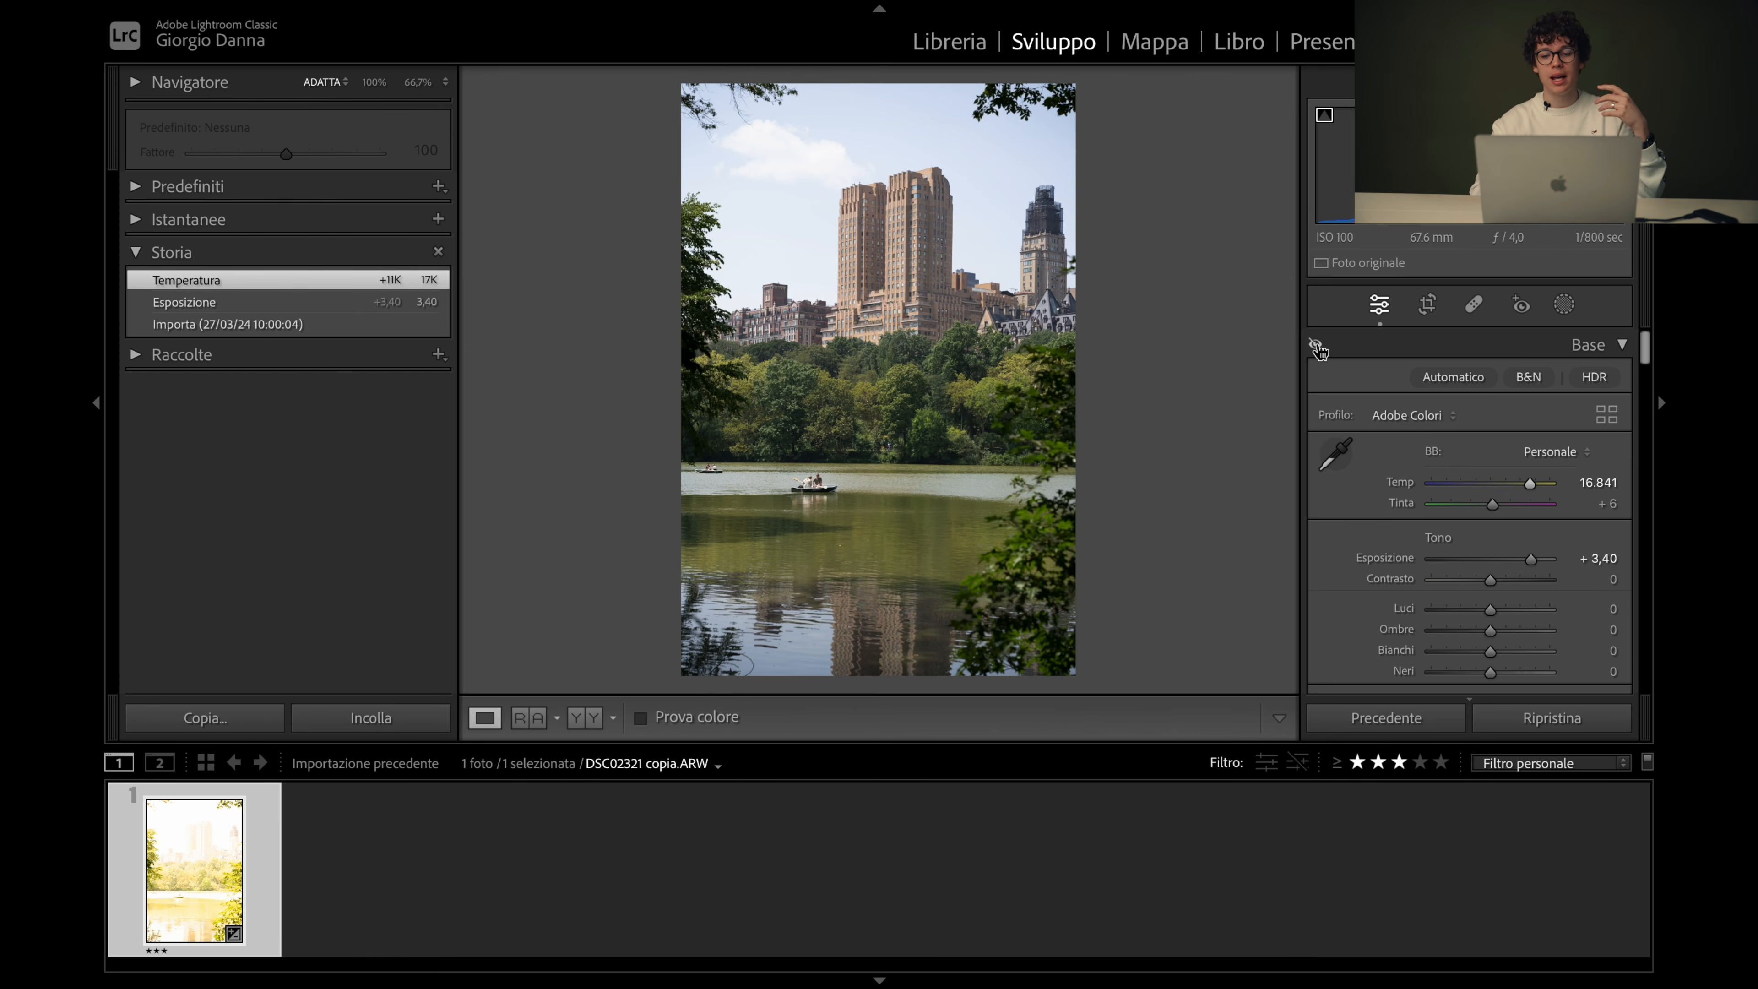
{"action": "left_click", "coordinate": [1317, 347]}
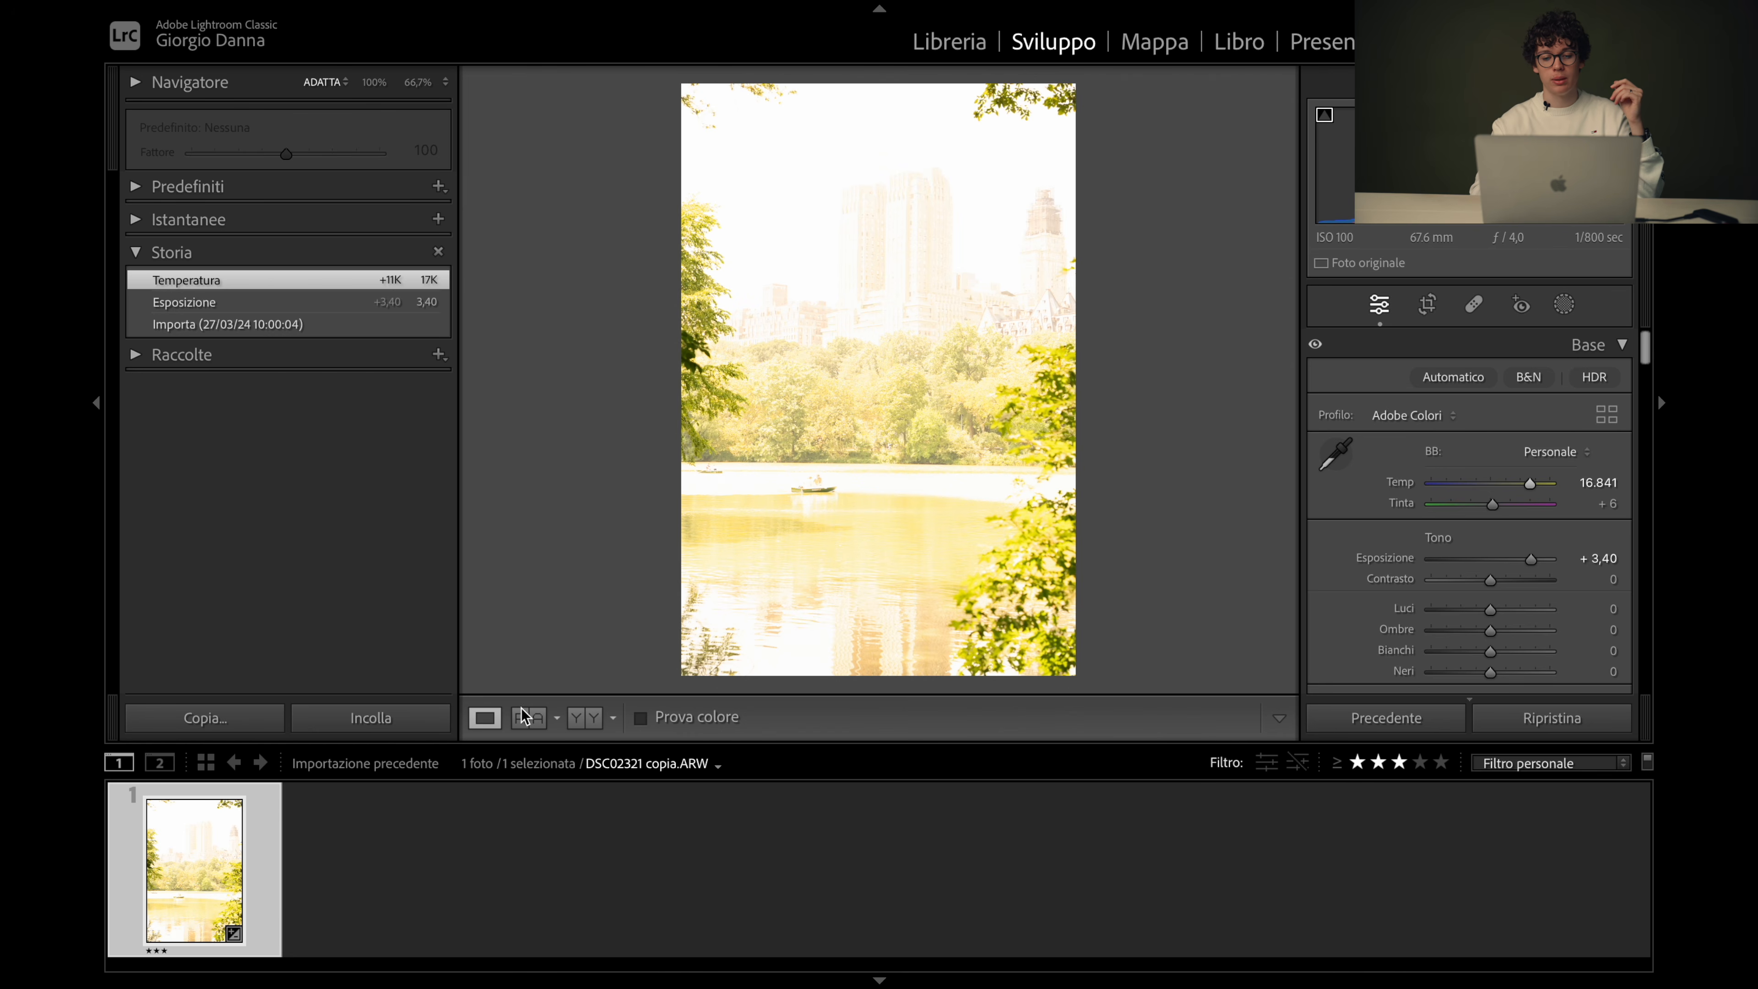
Compare the photo before and after in side-by-side and split views, and return to the single-photo view
{"action": "left_click", "coordinate": [583, 717]}
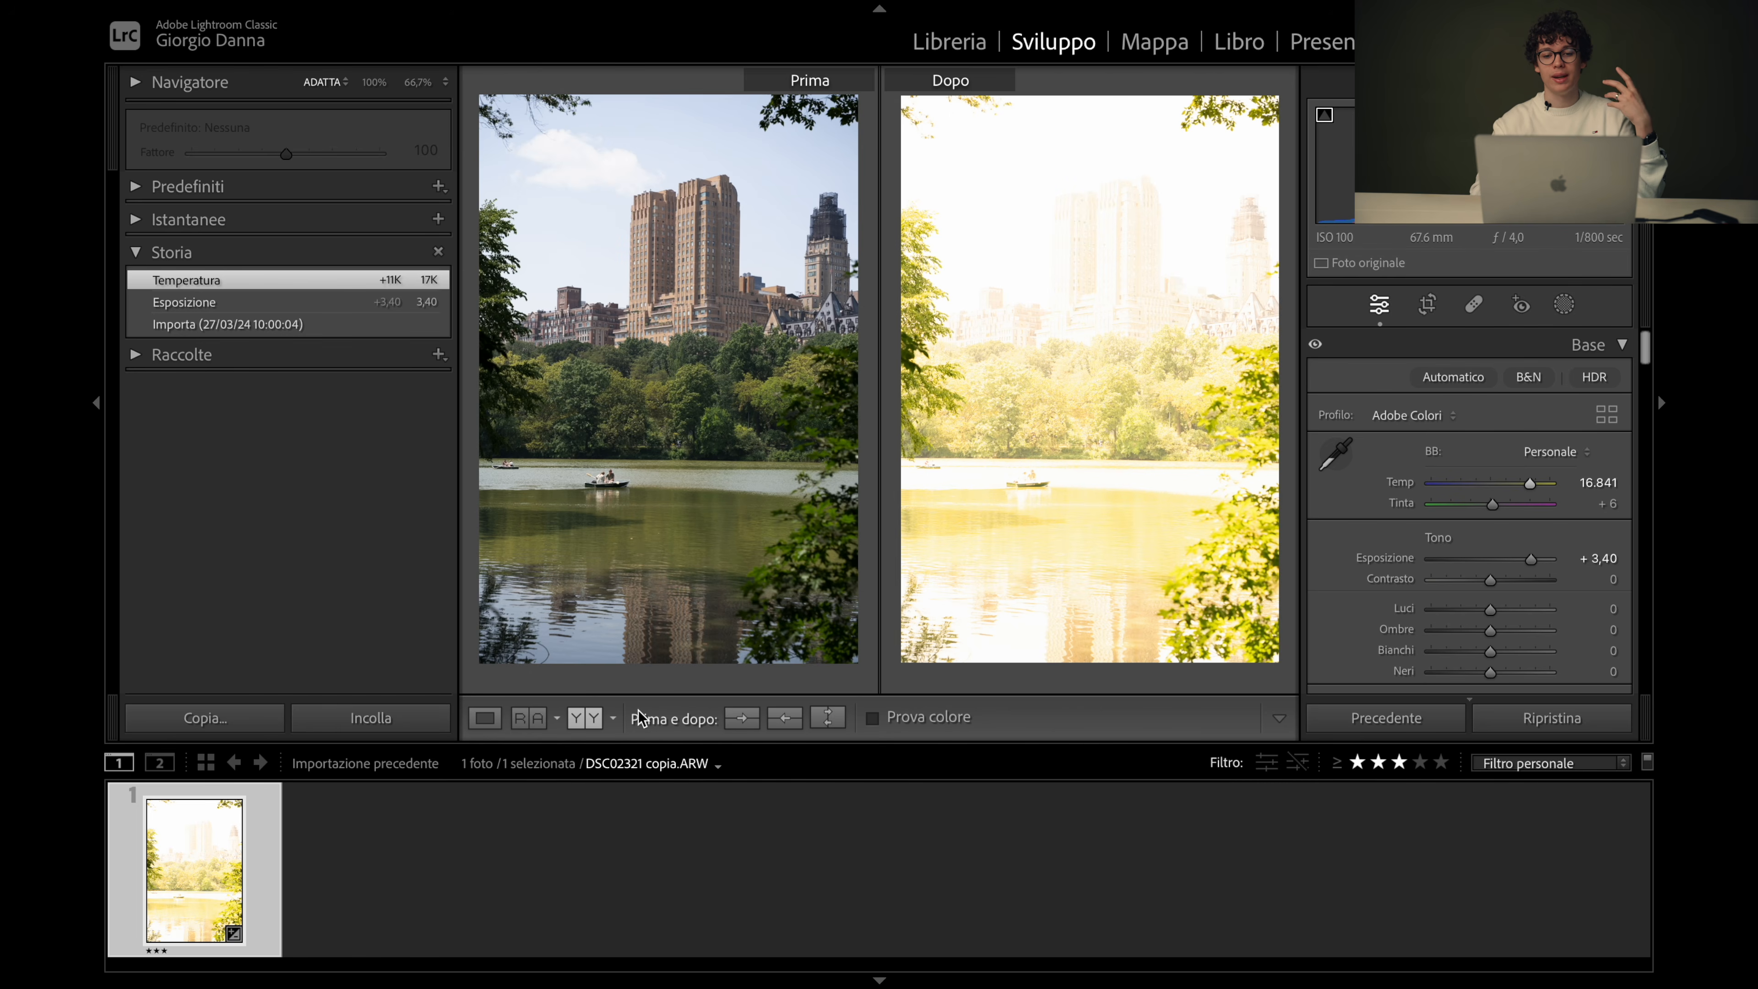
{"action": "left_click", "coordinate": [585, 719]}
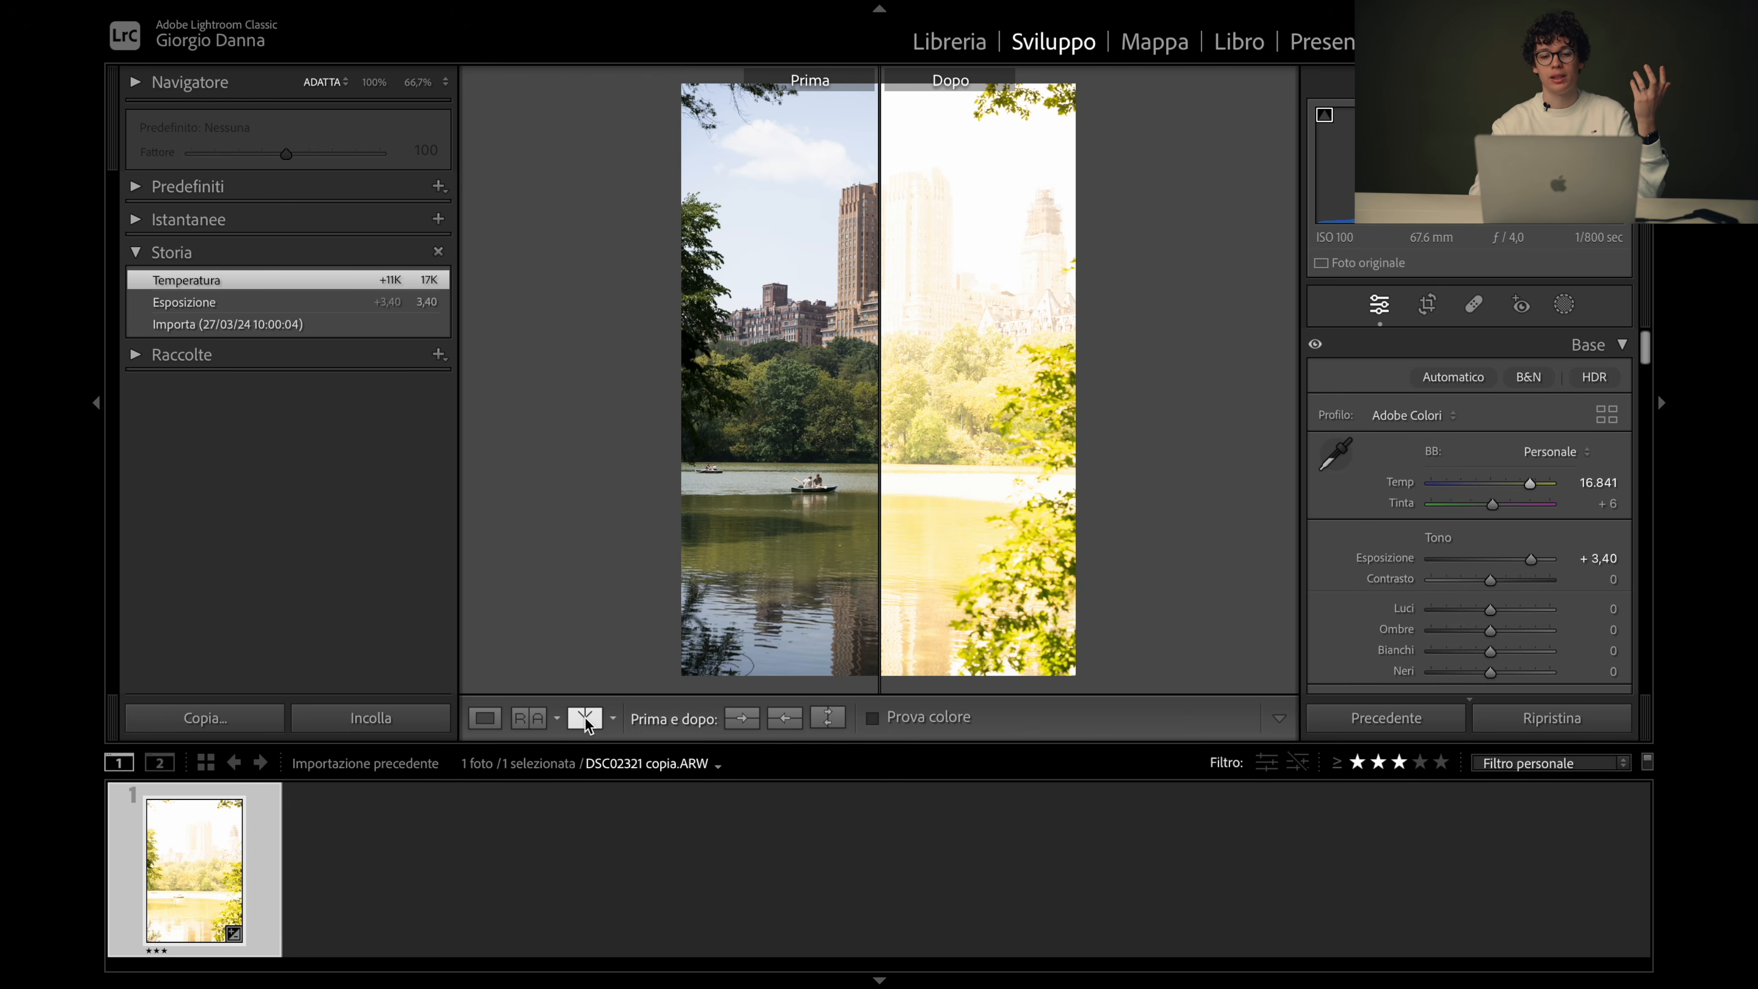
{"action": "left_click", "coordinate": [585, 719]}
{"action": "left_click", "coordinate": [585, 719]}
{"action": "left_click", "coordinate": [584, 718]}
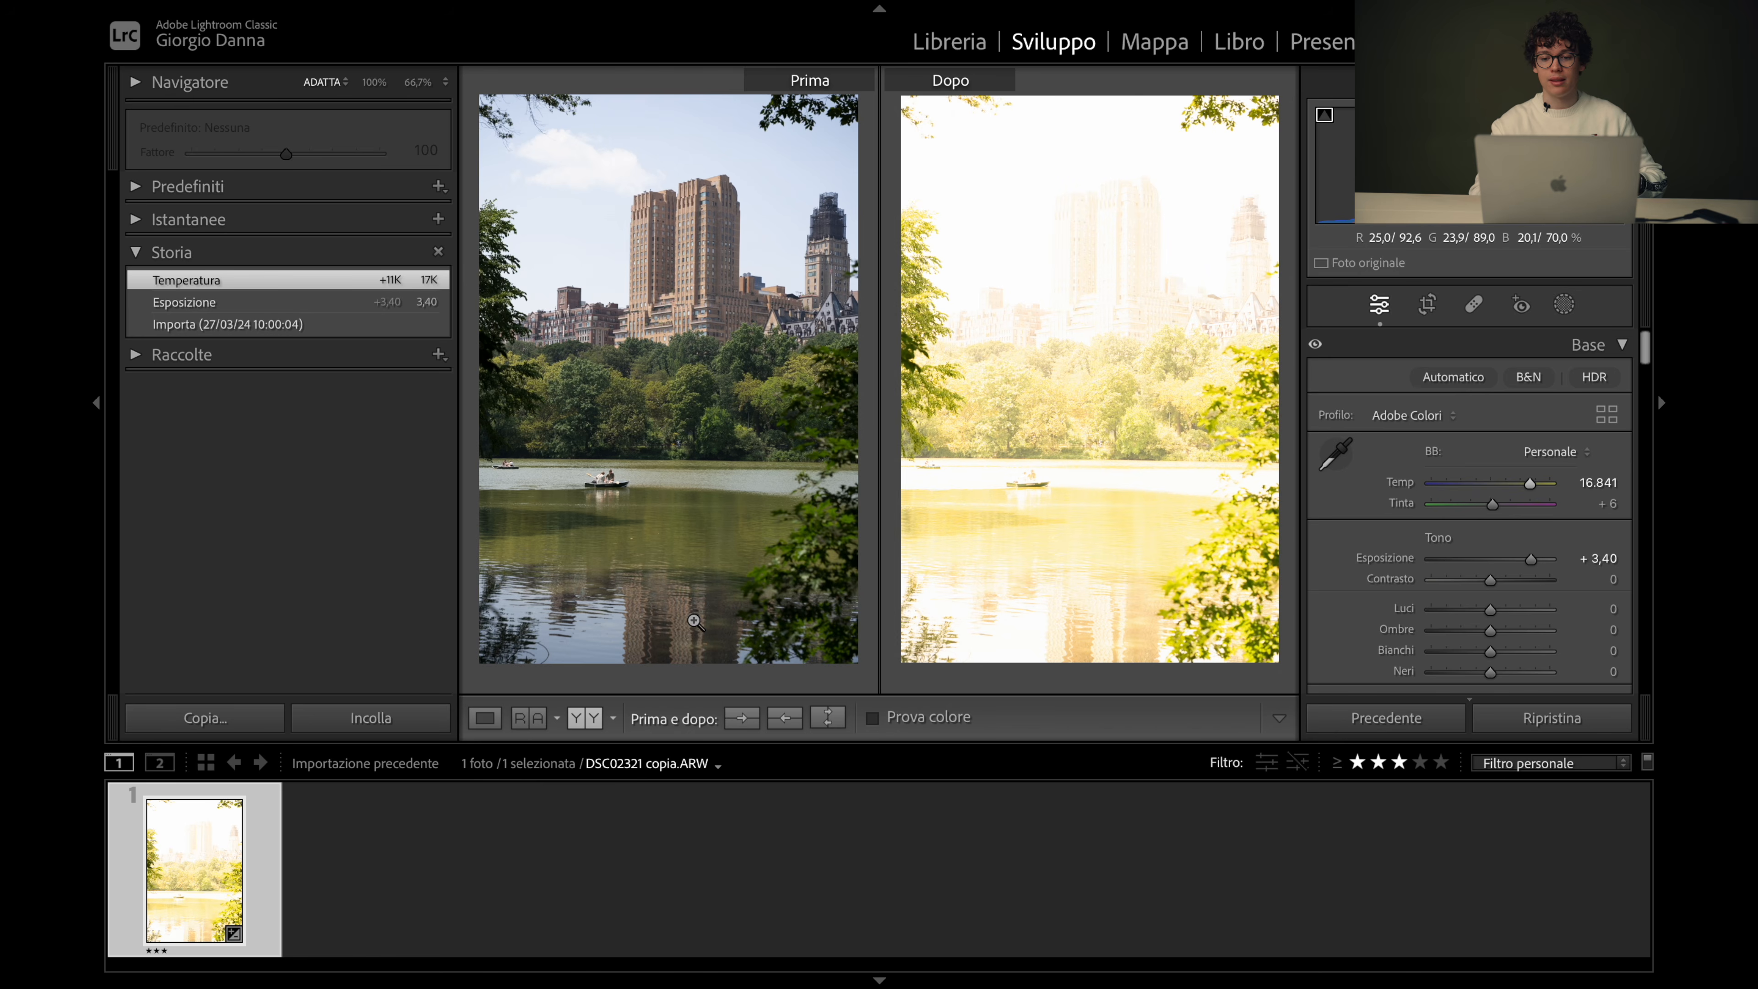
{"action": "left_click", "coordinate": [483, 719]}
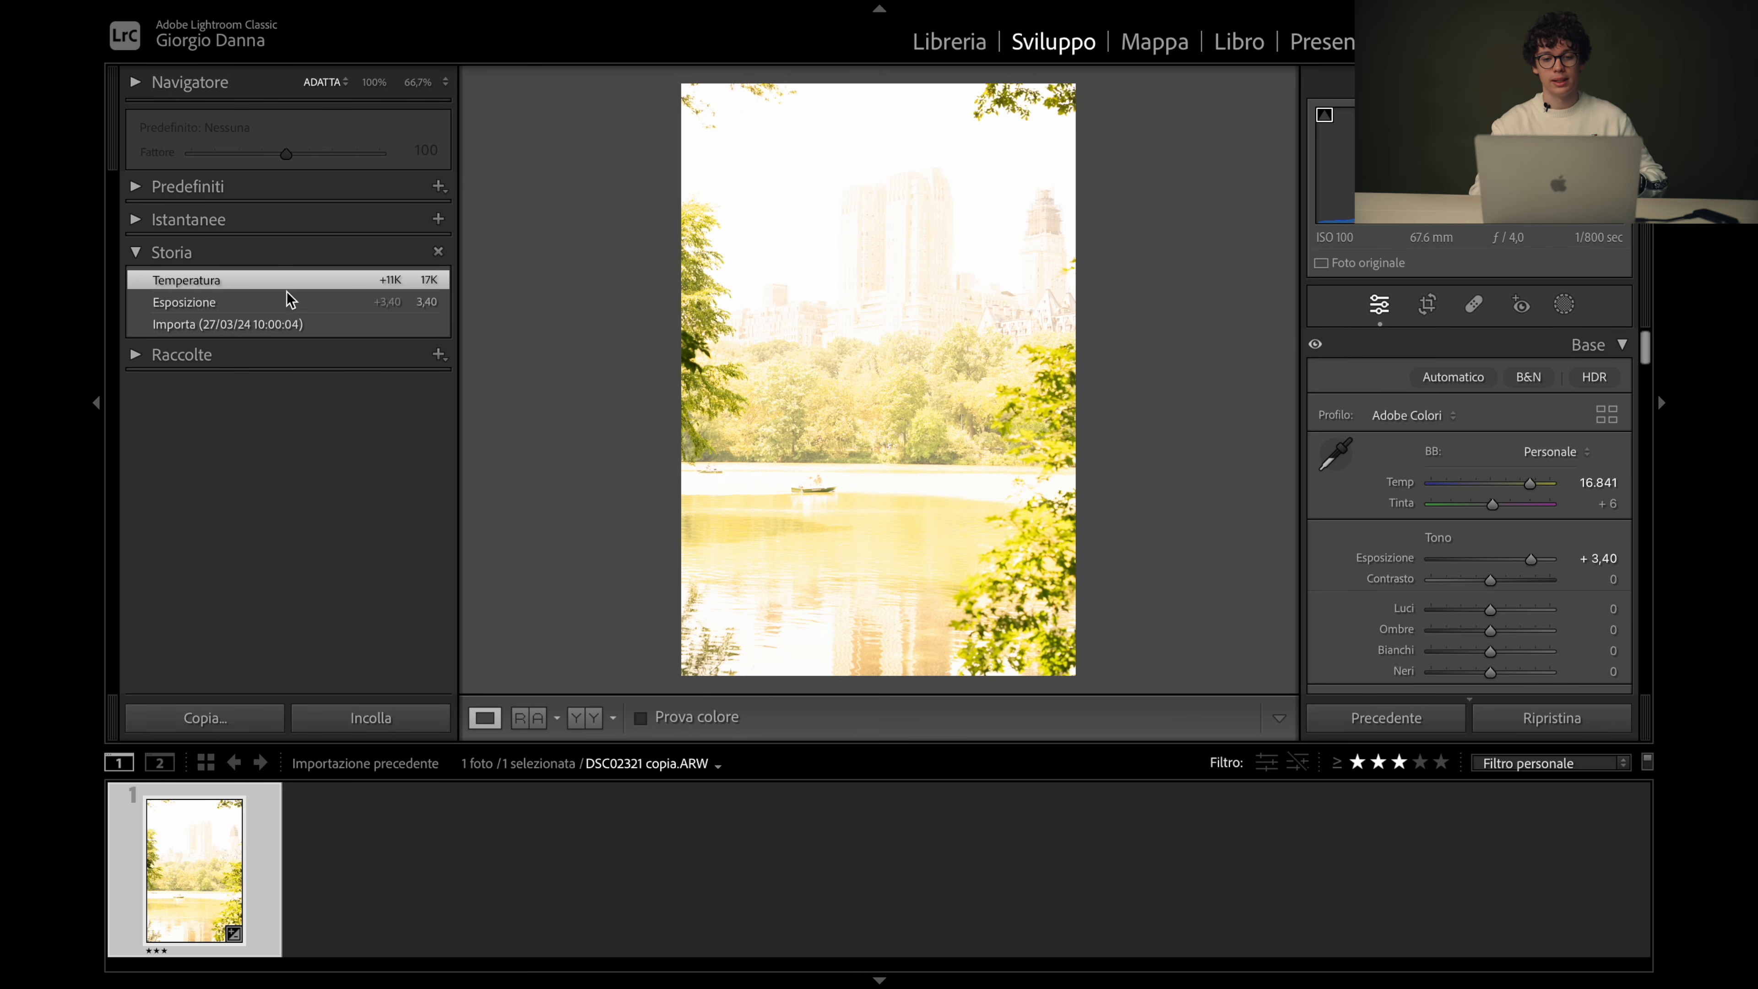
Revert the photo to its import state in the Storia list
{"action": "left_click", "coordinate": [269, 338]}
{"action": "scroll", "coordinate": [1495, 540], "scroll_direction": "down", "scroll_amount": 2}
{"action": "scroll", "coordinate": [1497, 535], "scroll_direction": "down", "scroll_amount": 1}
{"action": "scroll", "coordinate": [1497, 534], "scroll_direction": "up", "scroll_amount": 4}
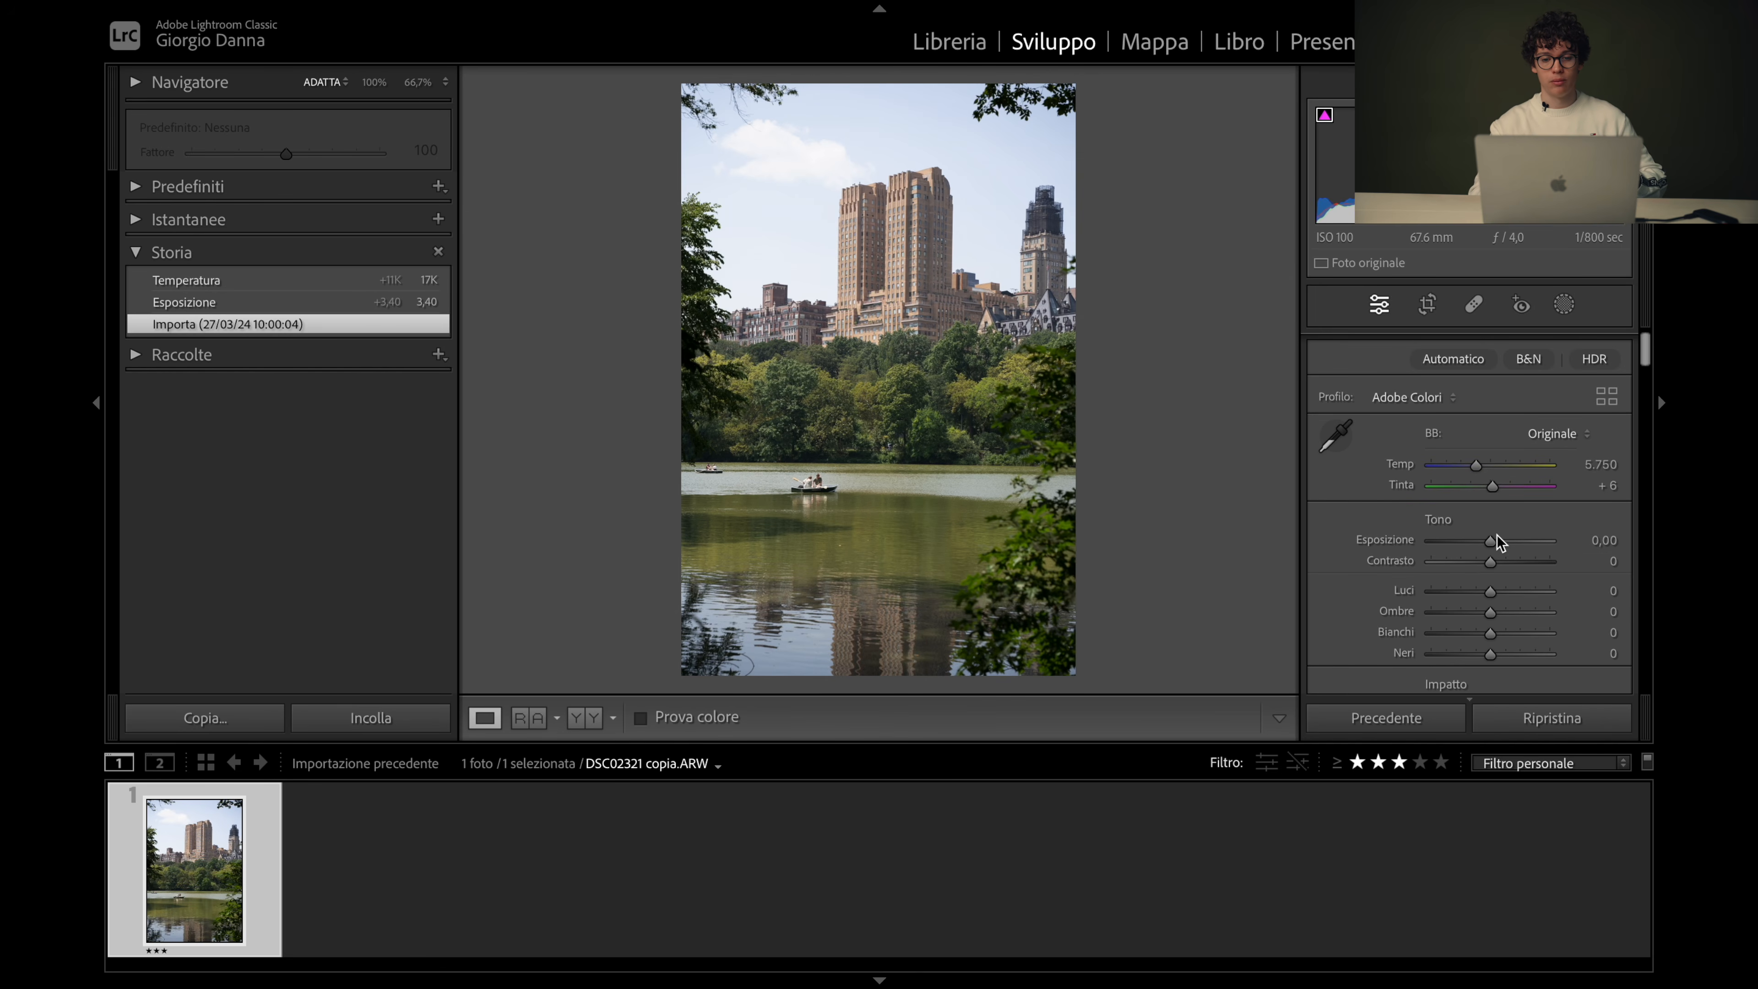
Warm the white balance by setting Temp to 7.282 and Tinta to +4
{"action": "scroll", "coordinate": [1497, 543], "scroll_direction": "down", "scroll_amount": 3}
{"action": "mouse_move", "coordinate": [1477, 402]}
{"action": "left_mouse_down"}
{"action": "mouse_move", "coordinate": [1463, 409]}
{"action": "mouse_move", "coordinate": [1522, 408]}
{"action": "mouse_move", "coordinate": [1401, 408]}
{"action": "mouse_move", "coordinate": [1497, 408]}
{"action": "left_mouse_up"}
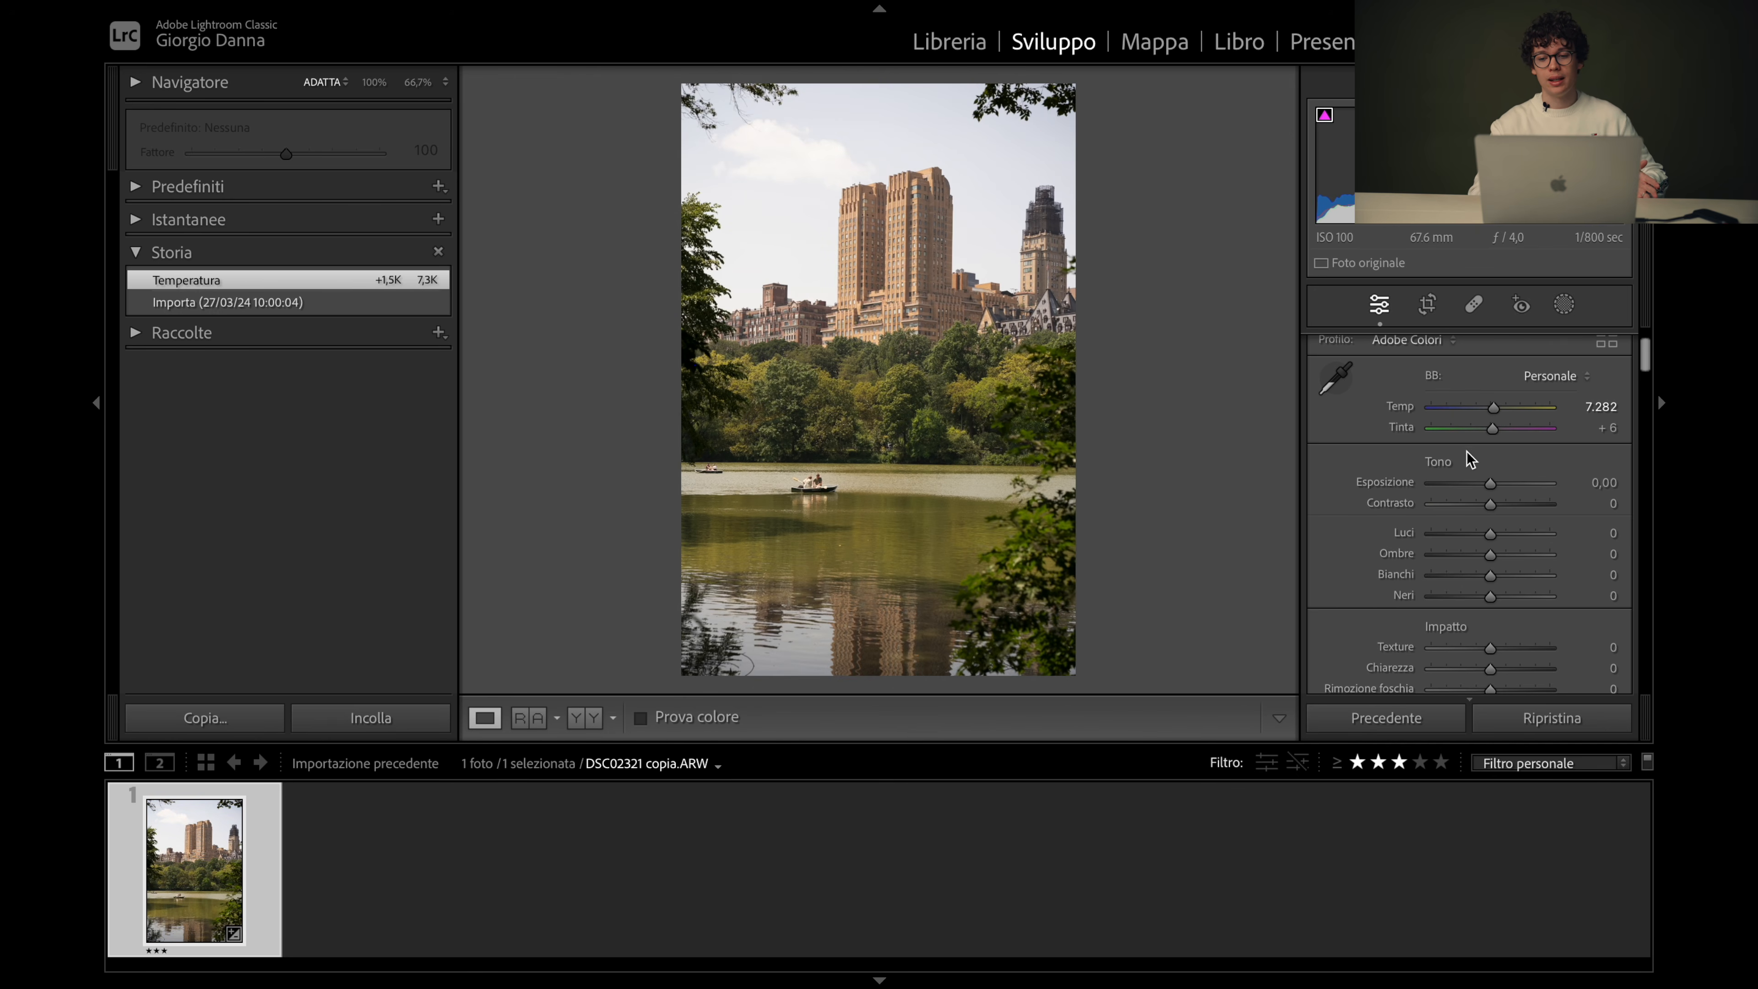
{"action": "mouse_move", "coordinate": [1493, 429]}
{"action": "left_mouse_down"}
{"action": "mouse_move", "coordinate": [1430, 432]}
{"action": "mouse_move", "coordinate": [1584, 450]}
{"action": "mouse_move", "coordinate": [1493, 435]}
{"action": "left_mouse_up"}
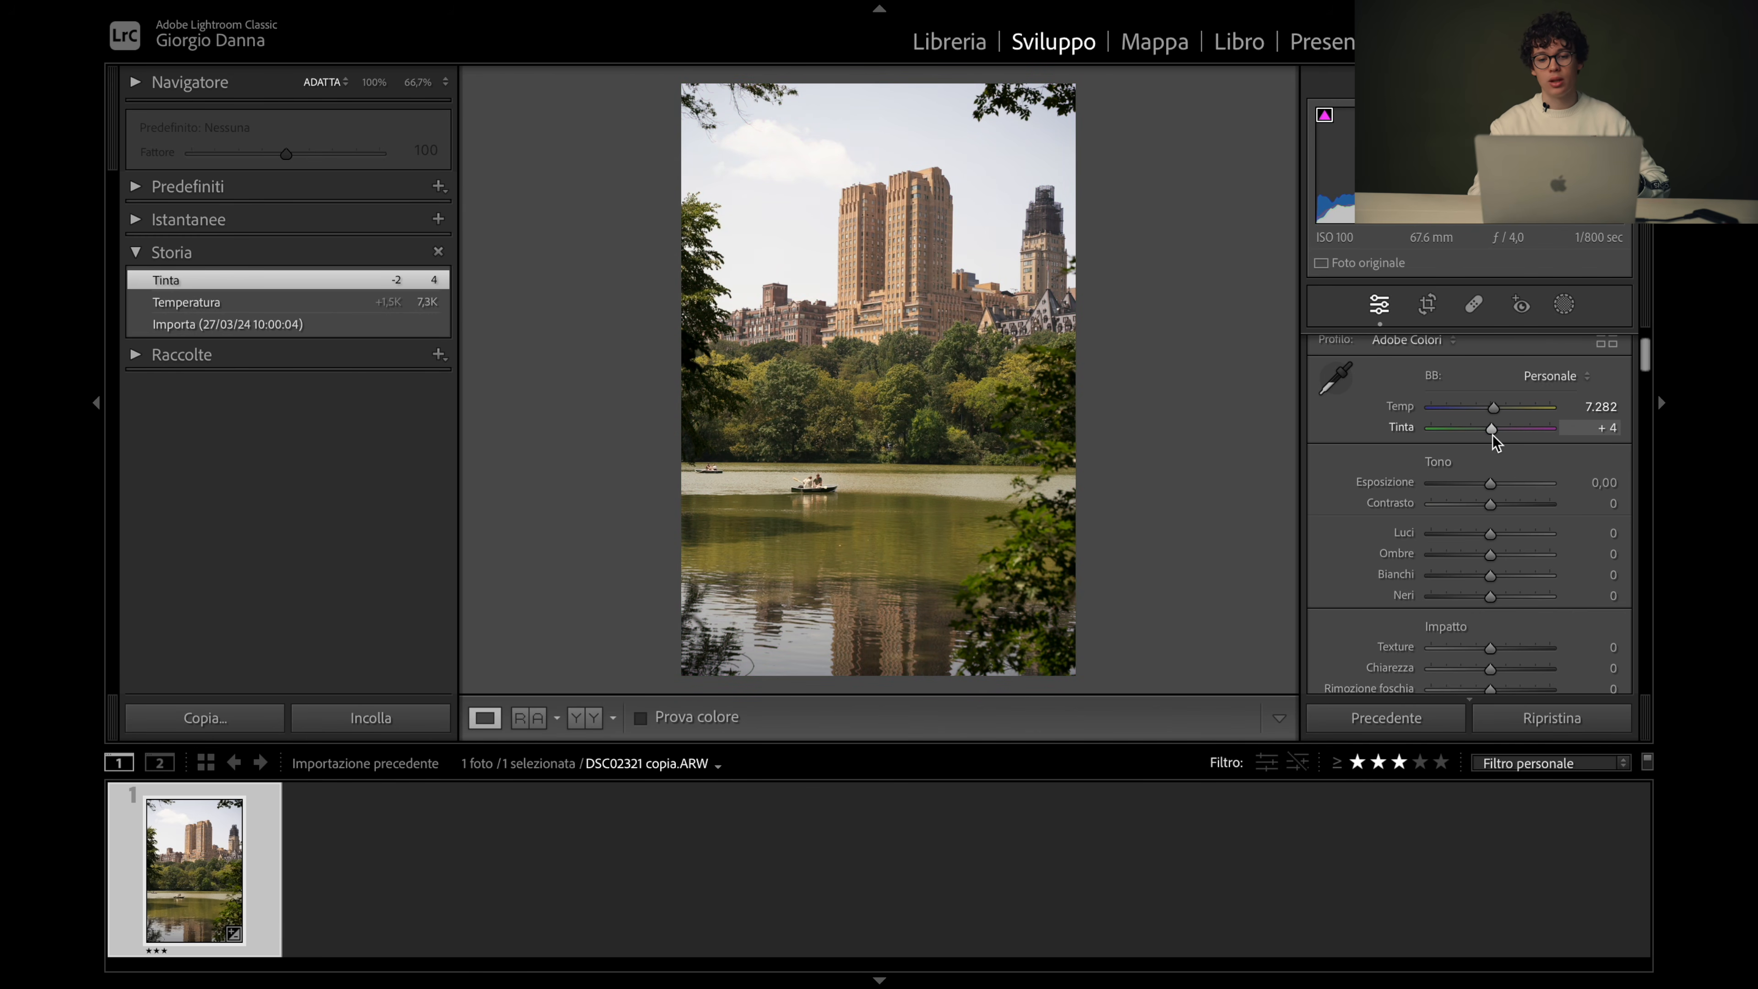
Set Esposizione to −0,30, Contrasto to +9, Luci to +2, Ombre to −9 and Bianchi to −3
{"action": "scroll", "coordinate": [1492, 434], "scroll_direction": "down", "scroll_amount": 3}
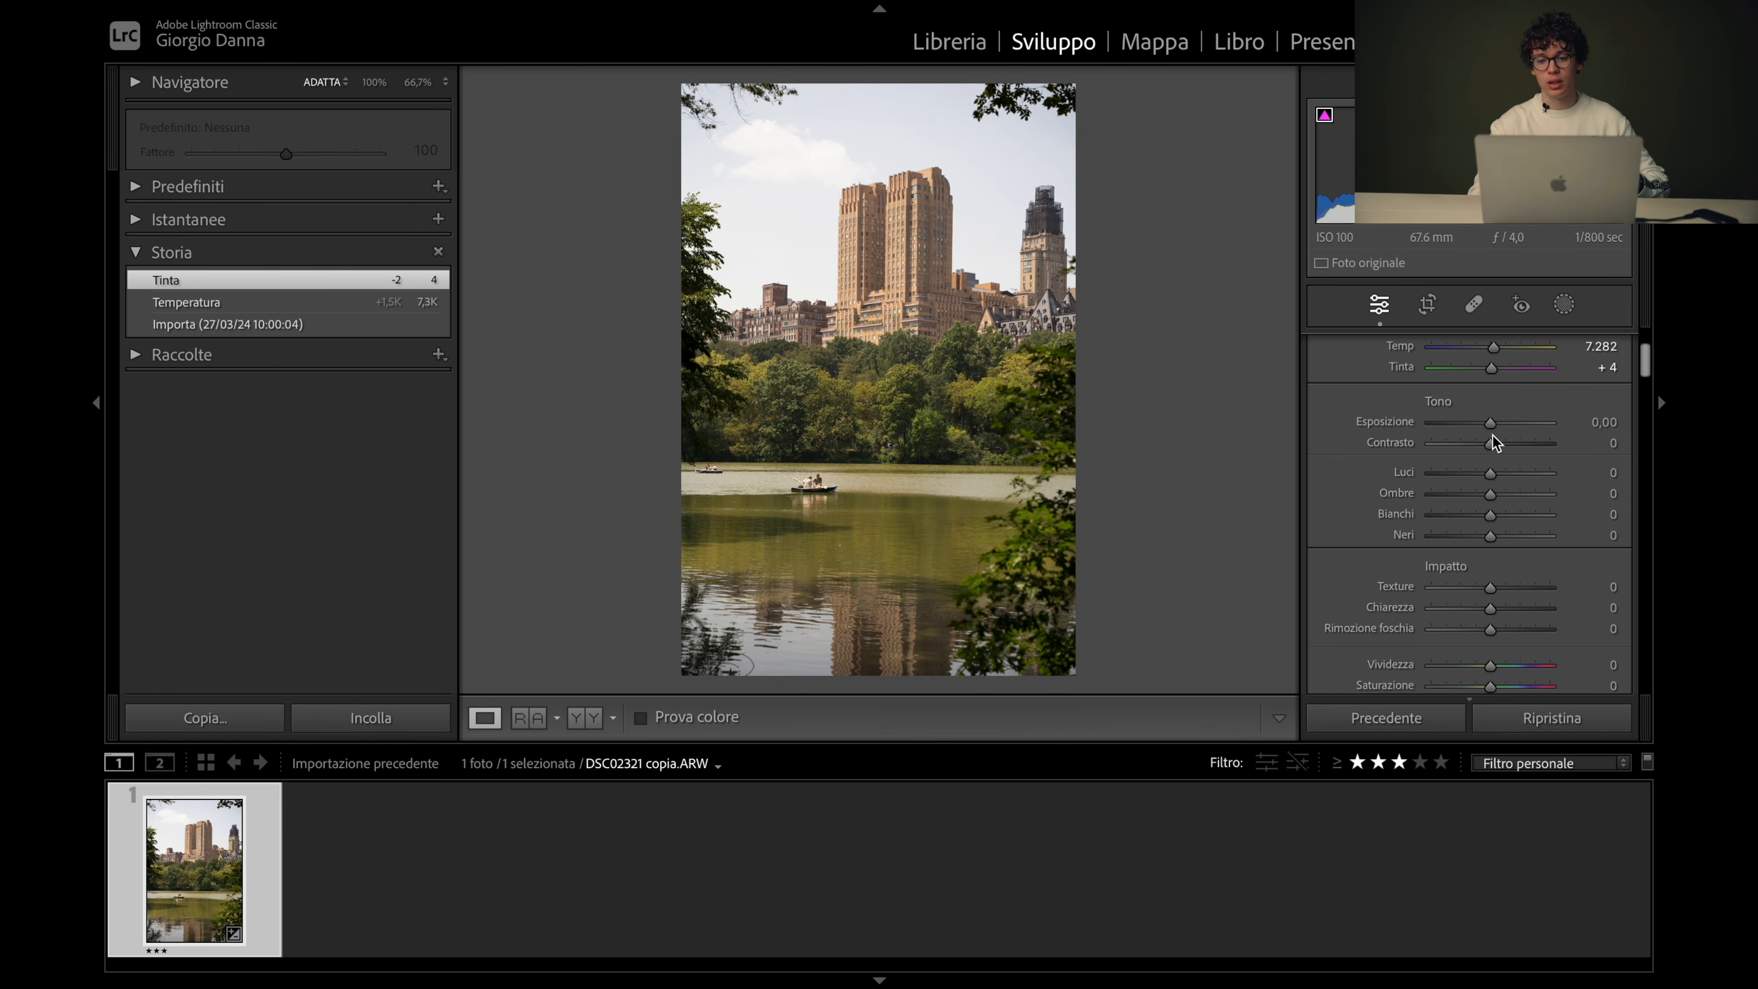
{"action": "mouse_move", "coordinate": [1493, 422]}
{"action": "left_mouse_down"}
{"action": "mouse_move", "coordinate": [1523, 424]}
{"action": "mouse_move", "coordinate": [1491, 417]}
{"action": "left_mouse_up"}
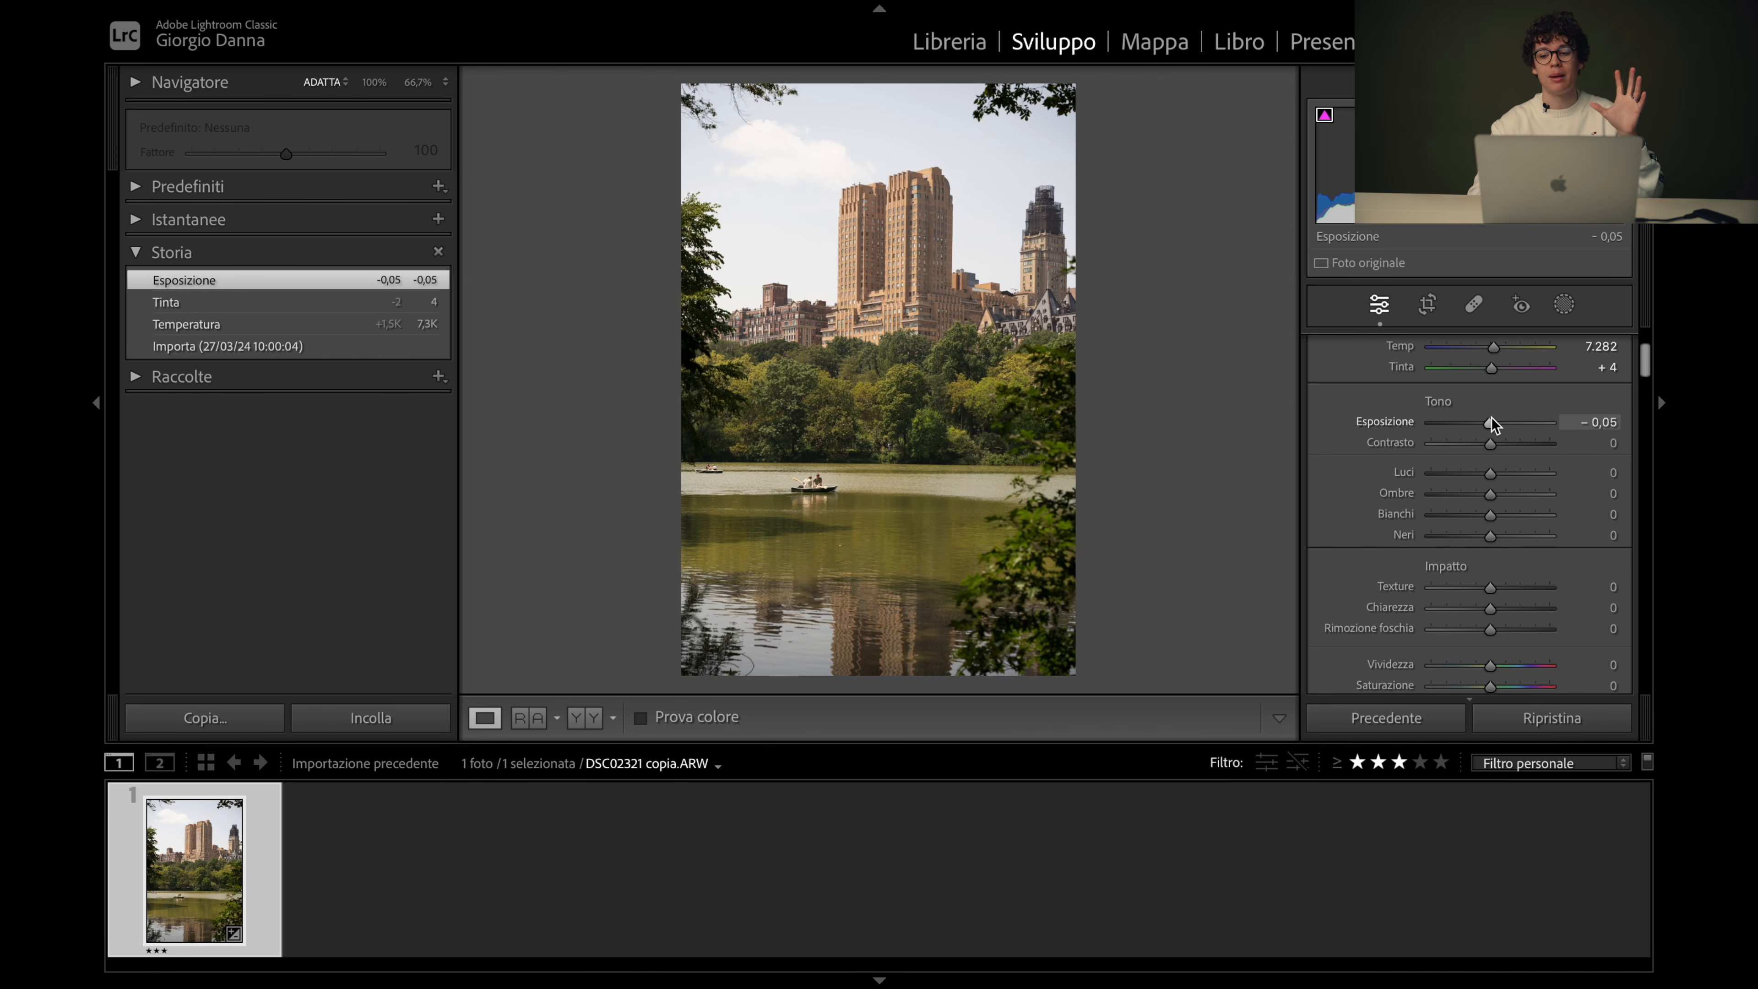
{"action": "mouse_move", "coordinate": [1492, 418]}
{"action": "left_mouse_down"}
{"action": "mouse_move", "coordinate": [1456, 419]}
{"action": "mouse_move", "coordinate": [1487, 418]}
{"action": "left_mouse_up"}
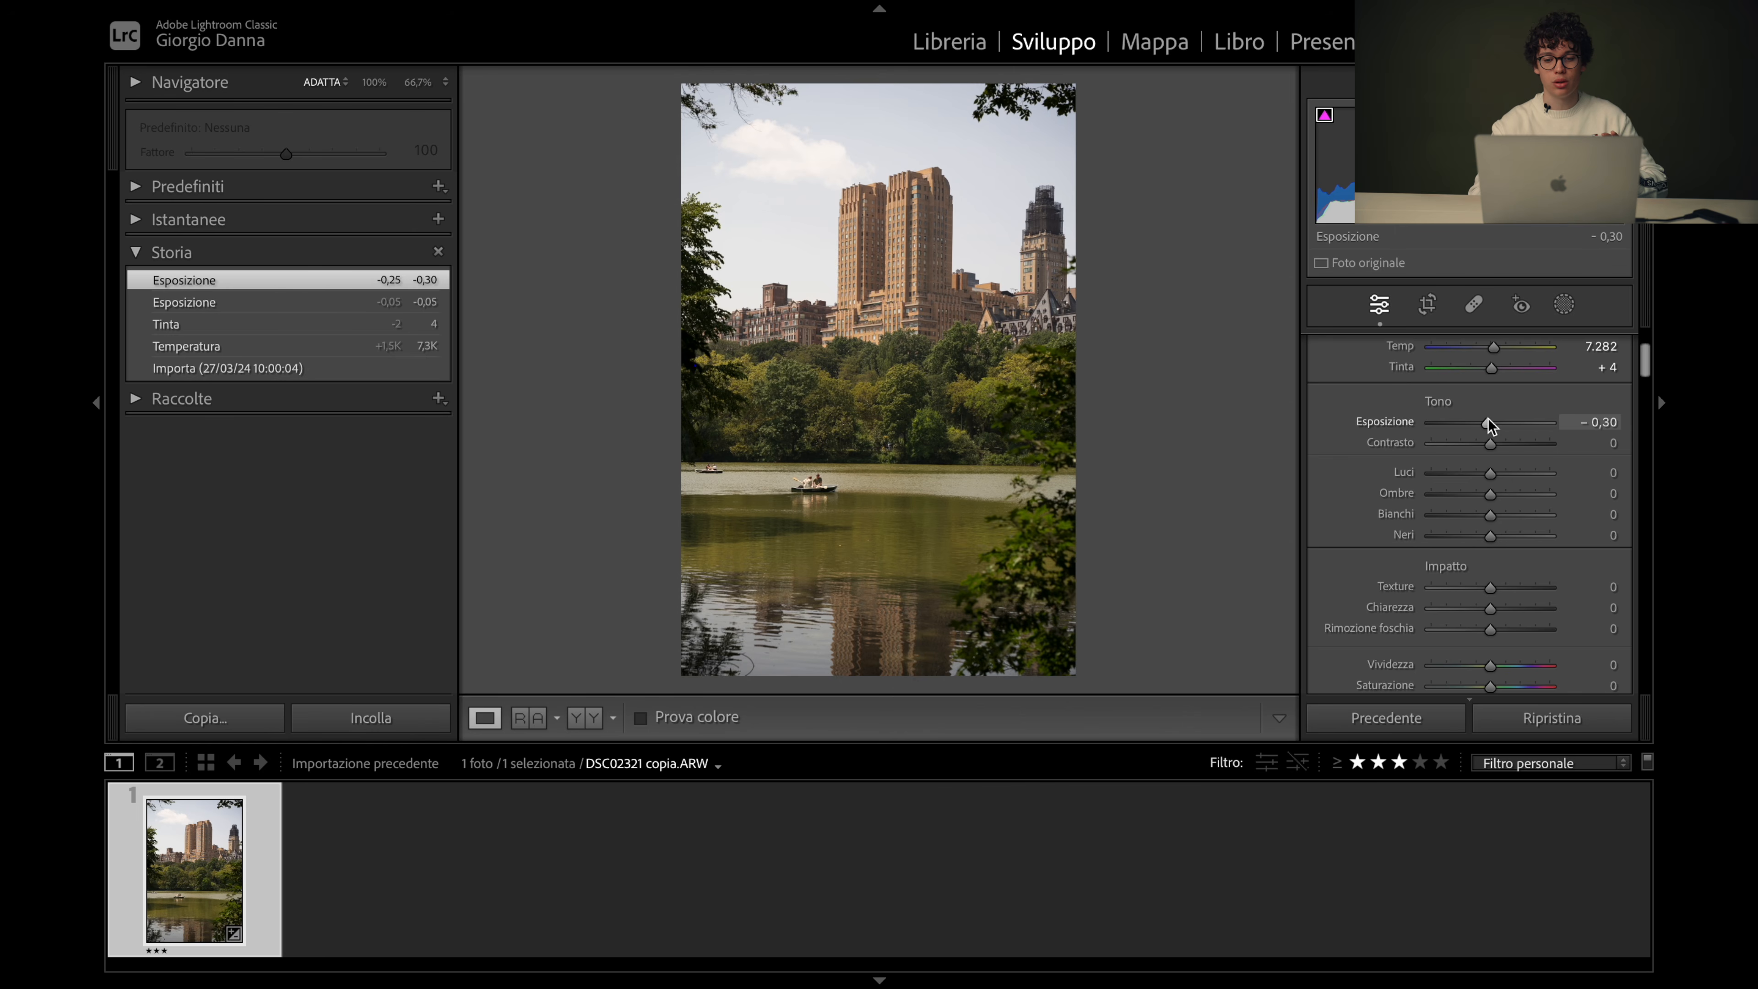
{"action": "left_click_drag", "start_coordinate": [1493, 448], "coordinate": [1497, 445]}
Try Neri at +16 and −51 to check shadow clipping, and settle on −26
{"action": "scroll", "coordinate": [1497, 446], "scroll_direction": "down", "scroll_amount": 2}
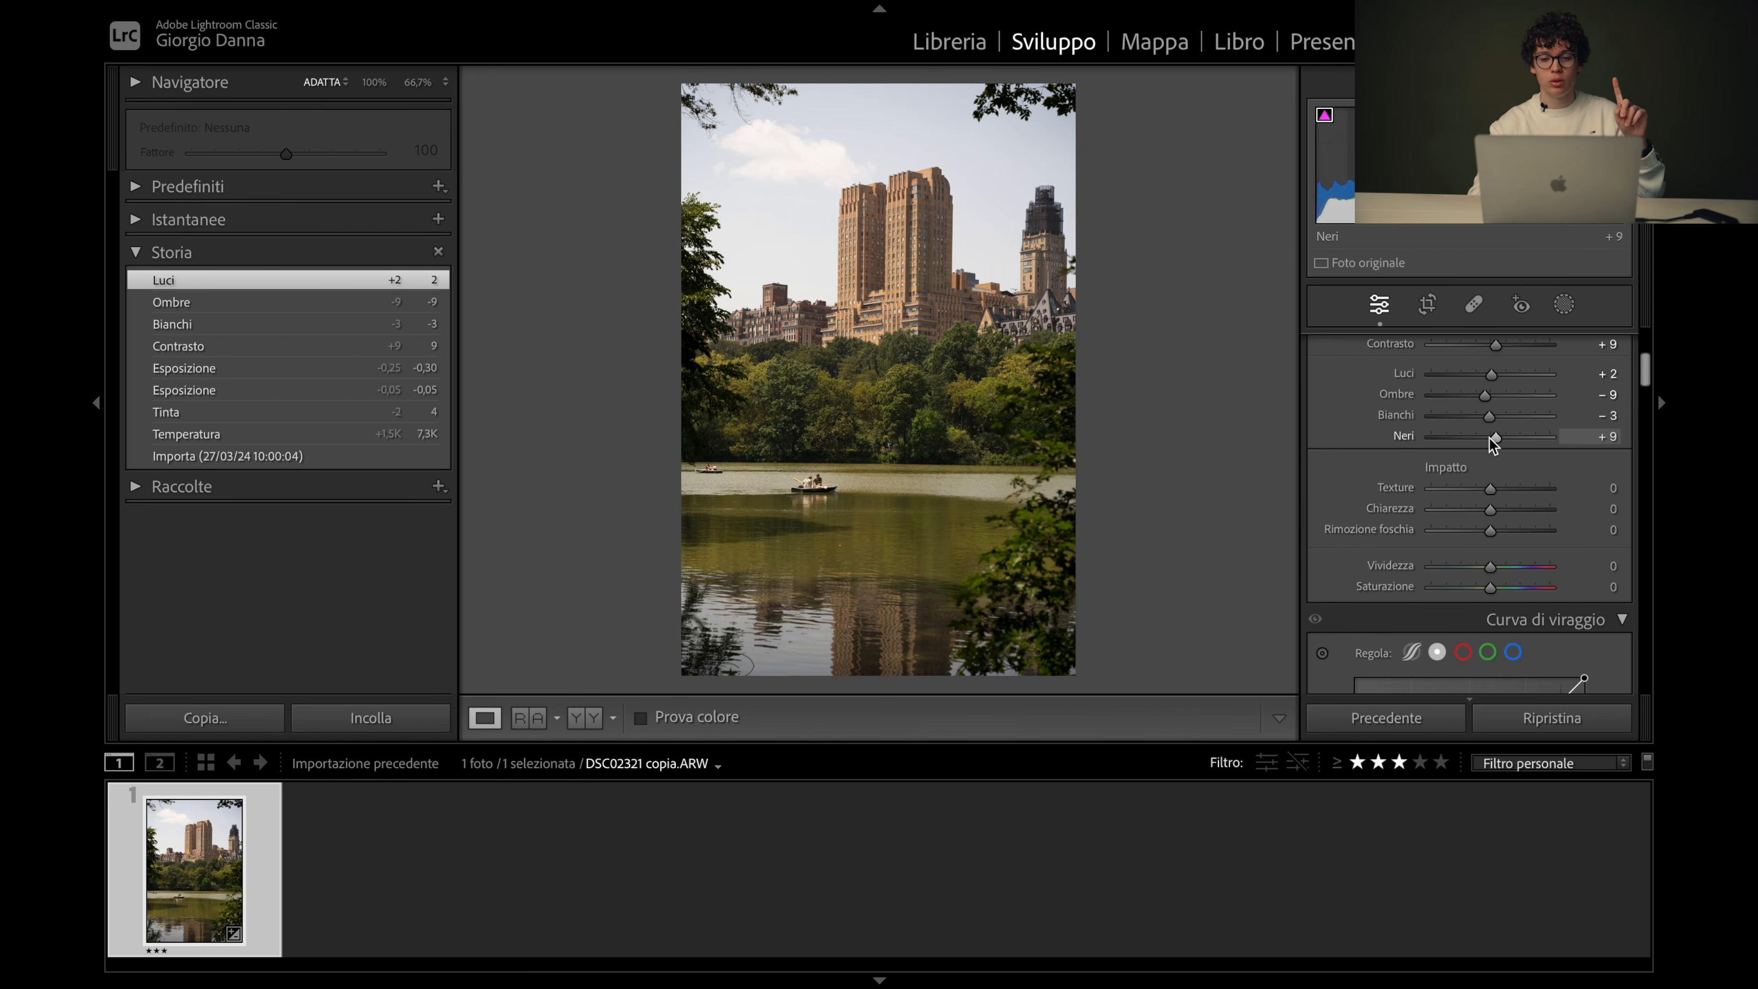
{"action": "left_click_drag", "start_coordinate": [1486, 439], "coordinate": [1493, 437]}
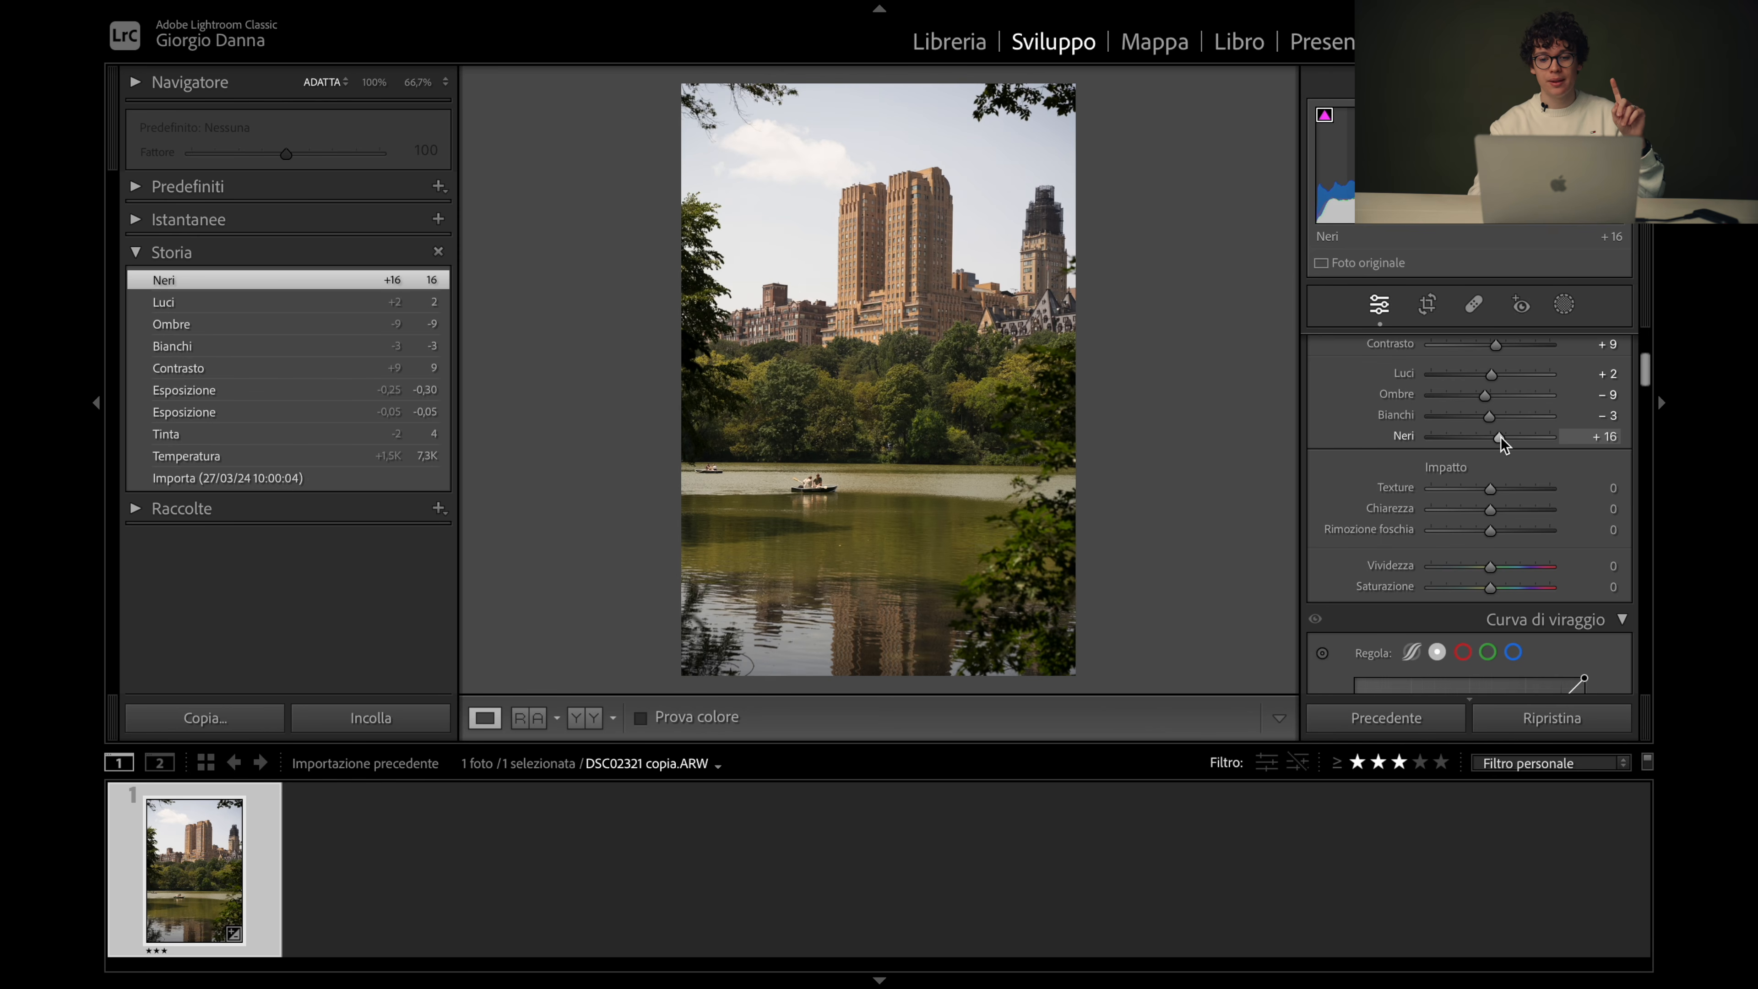
{"action": "left_click_drag", "start_coordinate": [1500, 437], "coordinate": [1458, 440]}
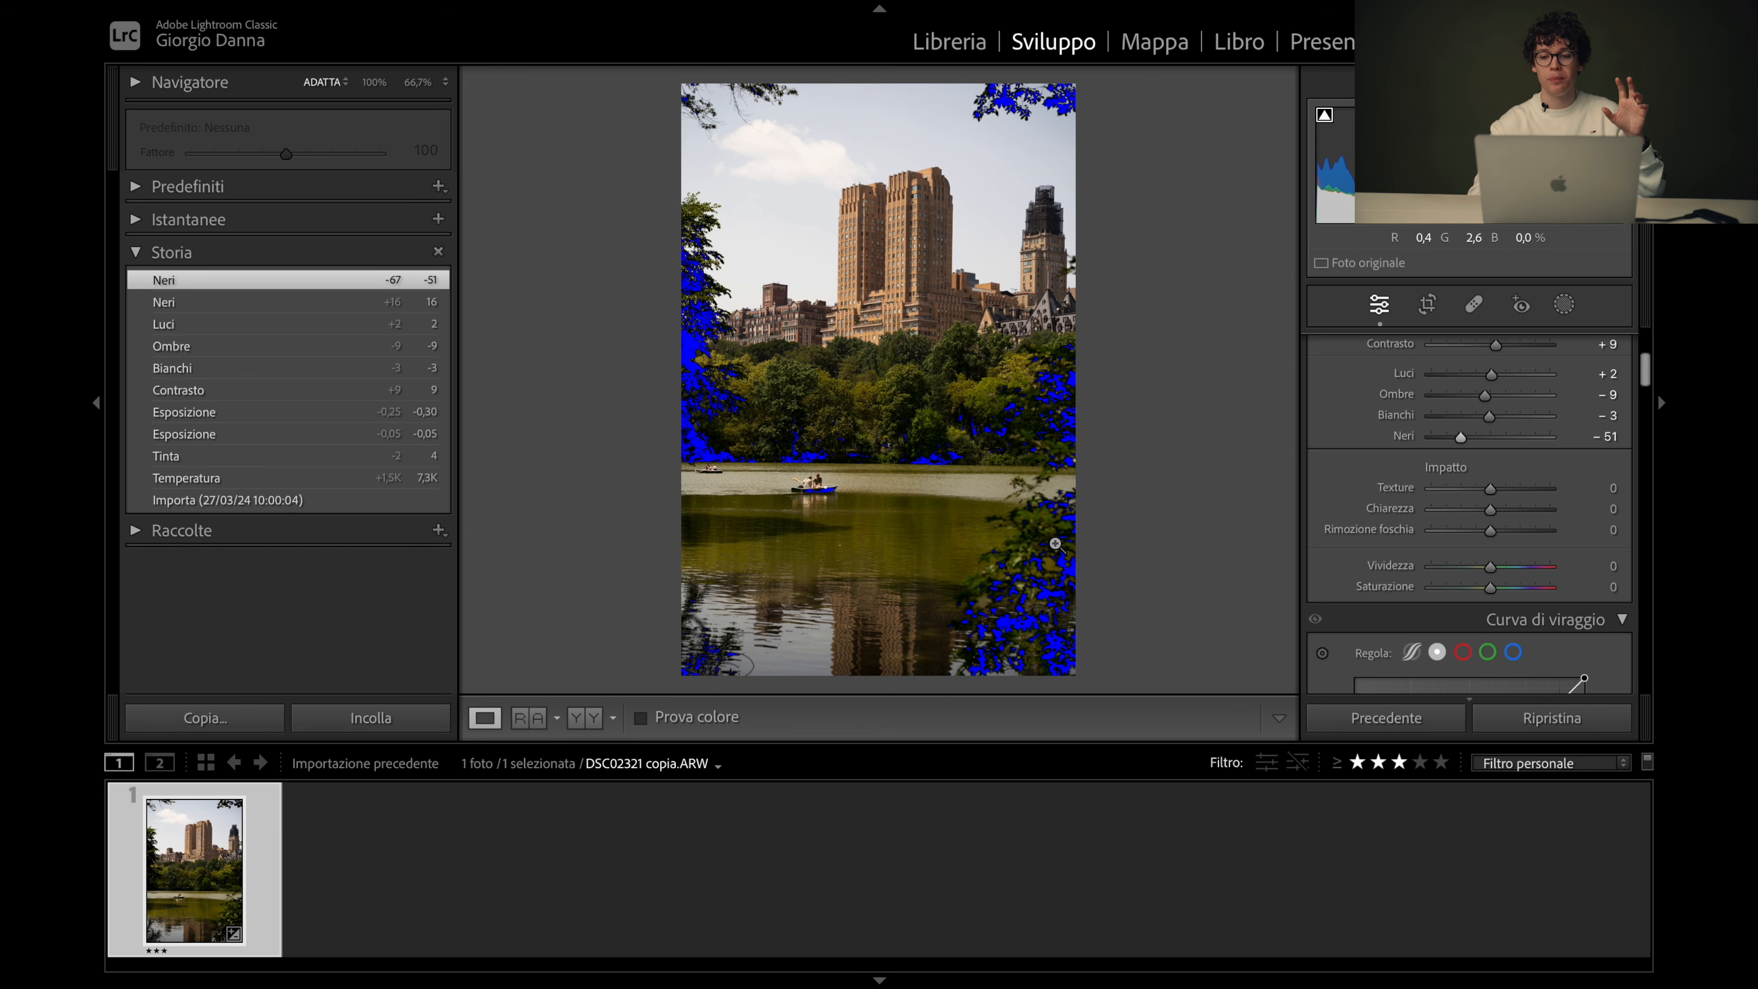
{"action": "left_click_drag", "start_coordinate": [1477, 435], "coordinate": [1476, 436]}
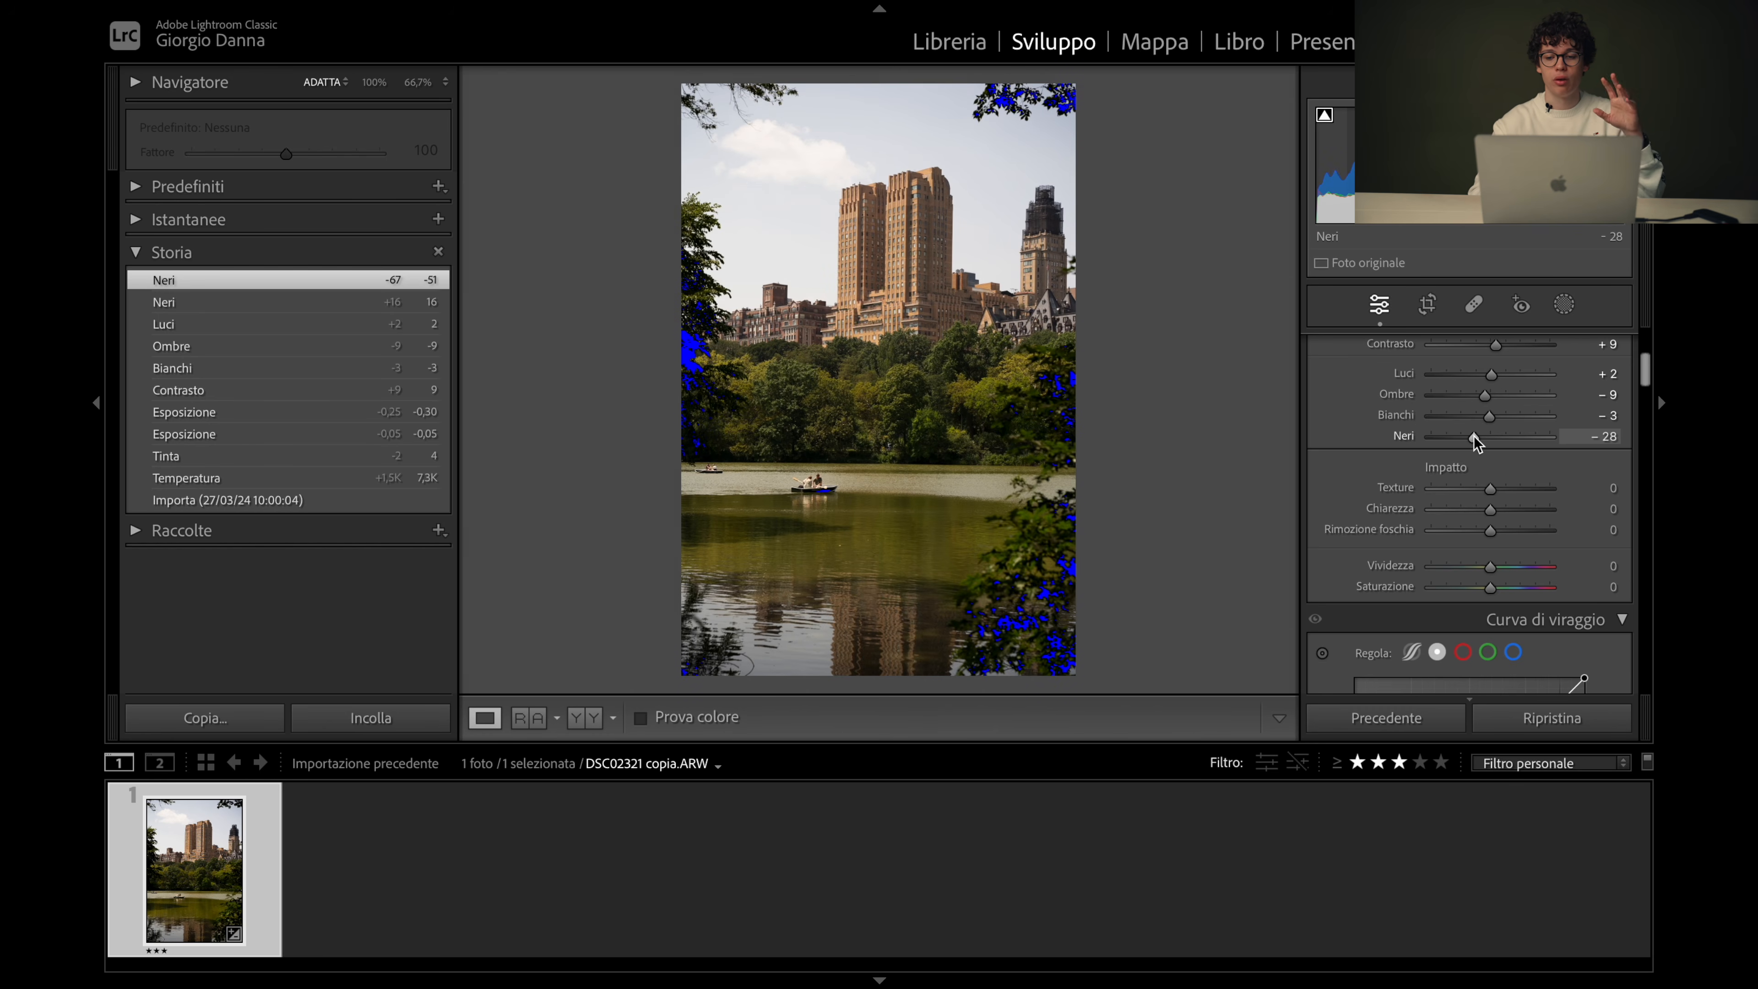
{"action": "left_click_drag", "start_coordinate": [1473, 435], "coordinate": [1476, 435]}
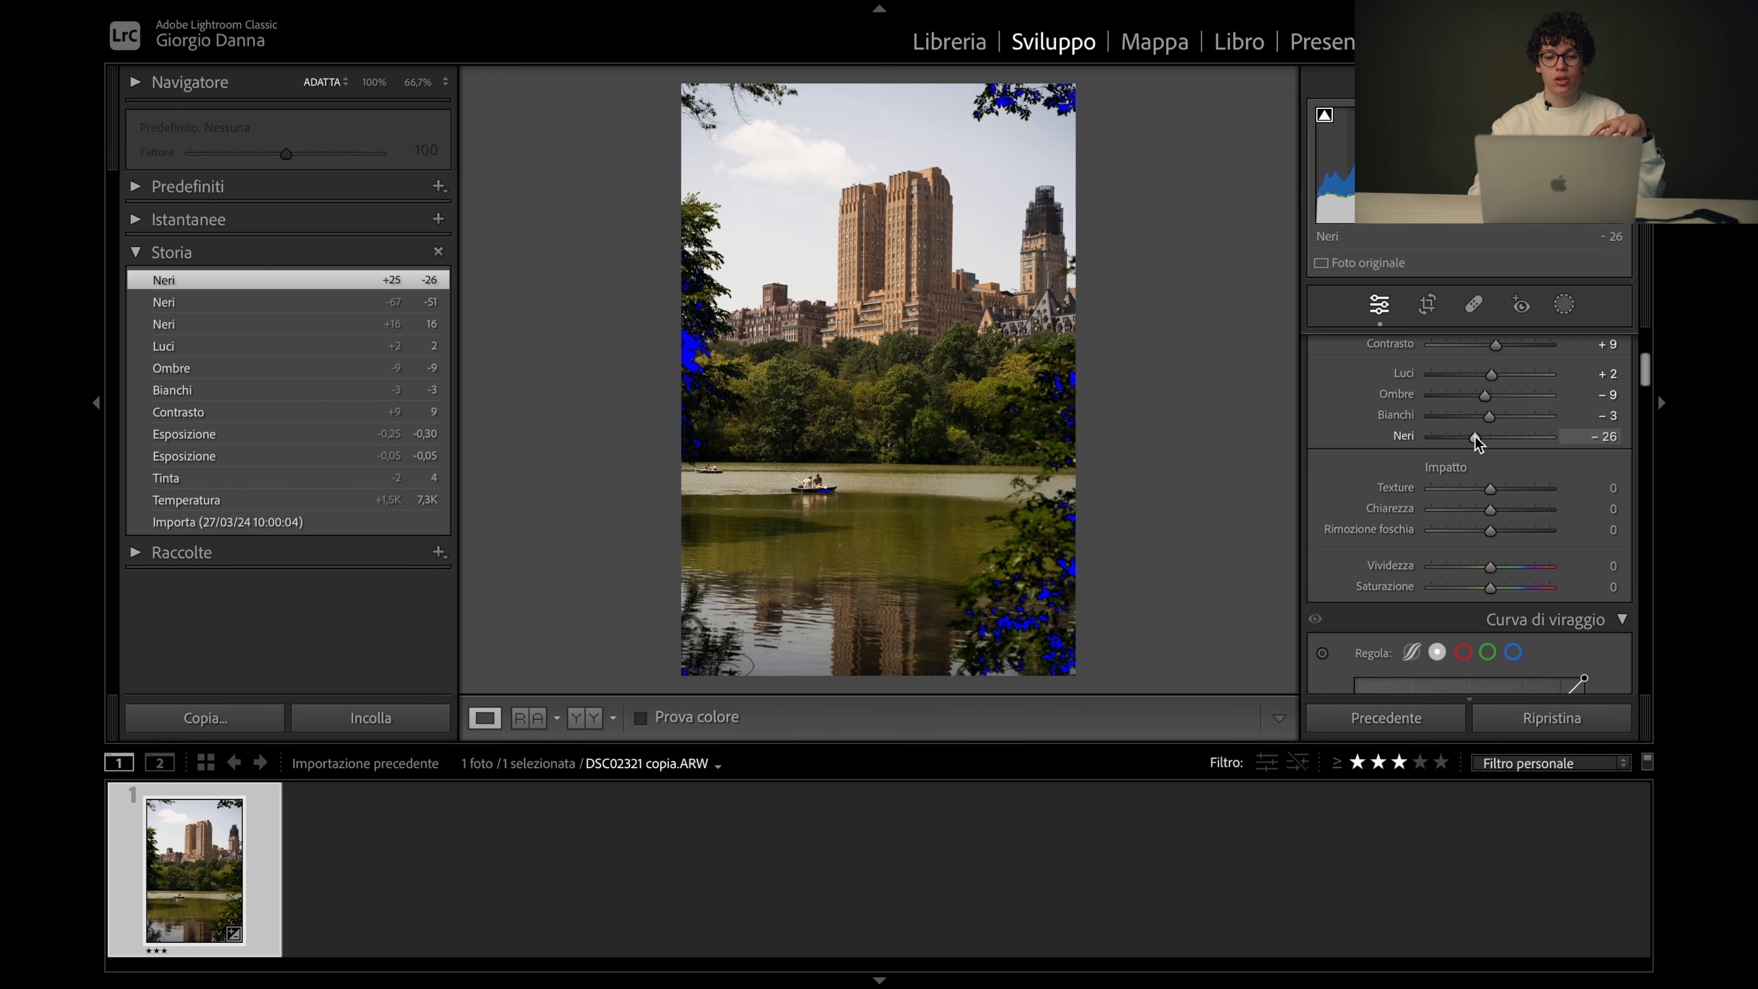
Try Texture at +100, inspect the building's detail up close and return to the fitted view
{"action": "scroll", "coordinate": [1478, 443], "scroll_direction": "down", "scroll_amount": 2}
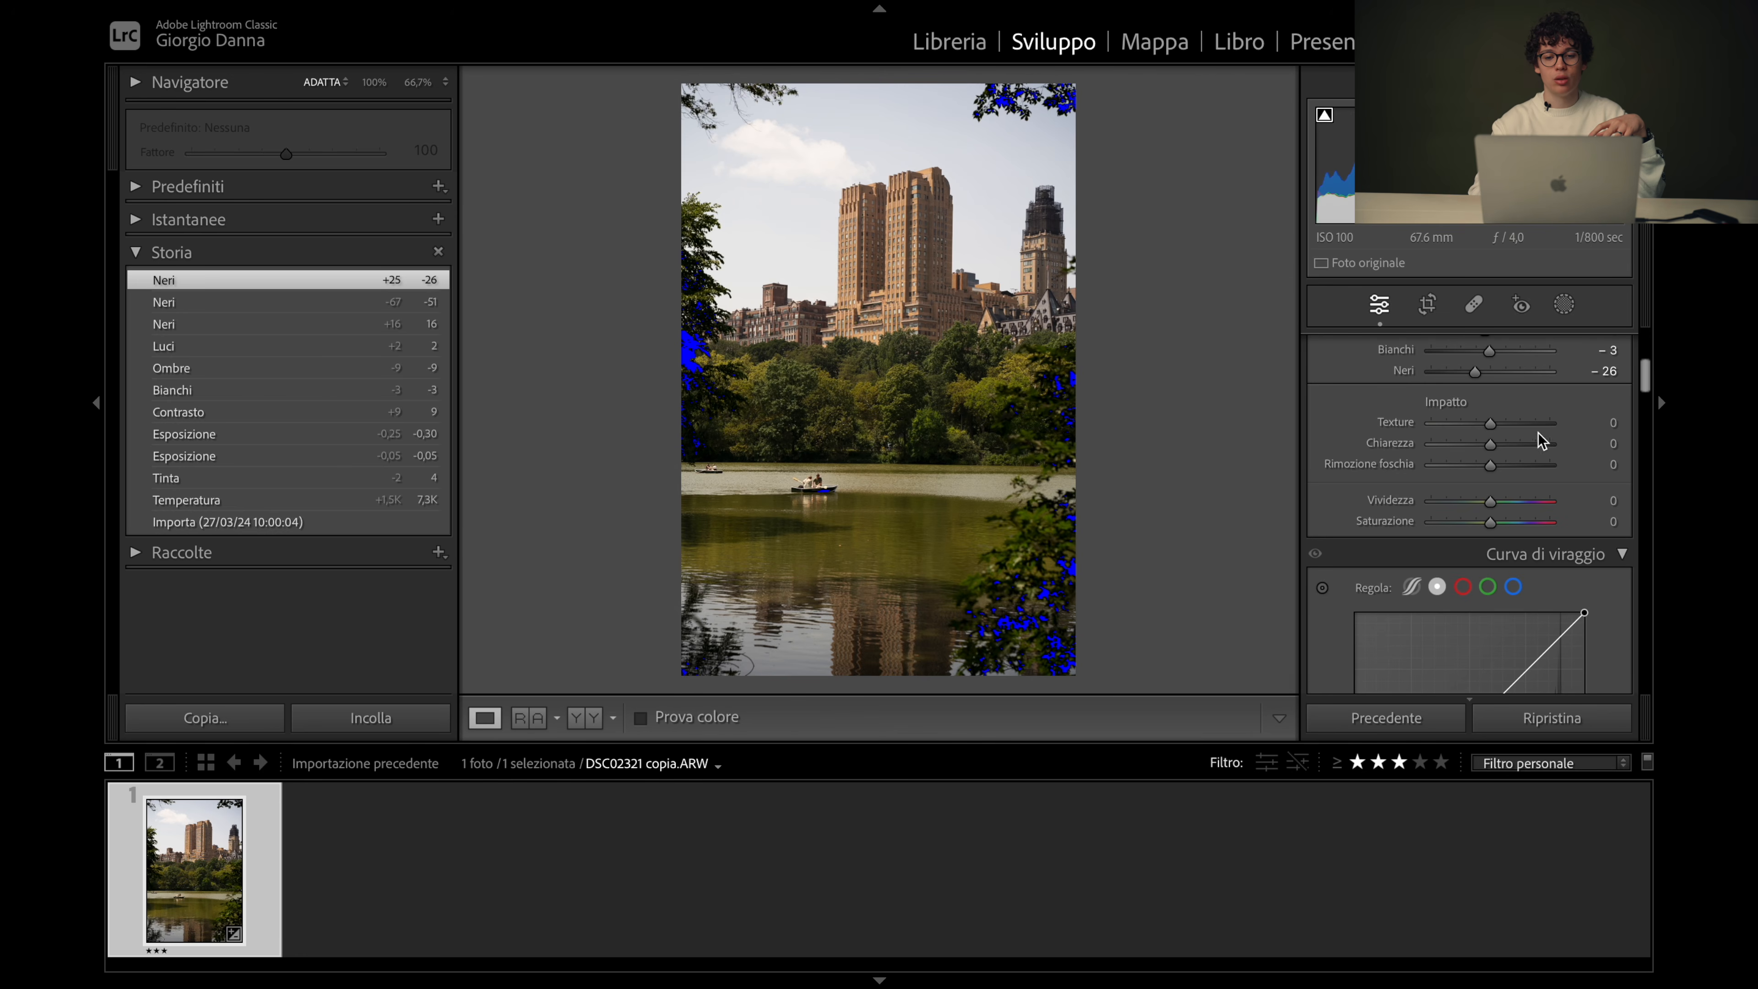
{"action": "left_click_drag", "start_coordinate": [1512, 422], "coordinate": [1601, 420]}
{"action": "left_click", "coordinate": [882, 320]}
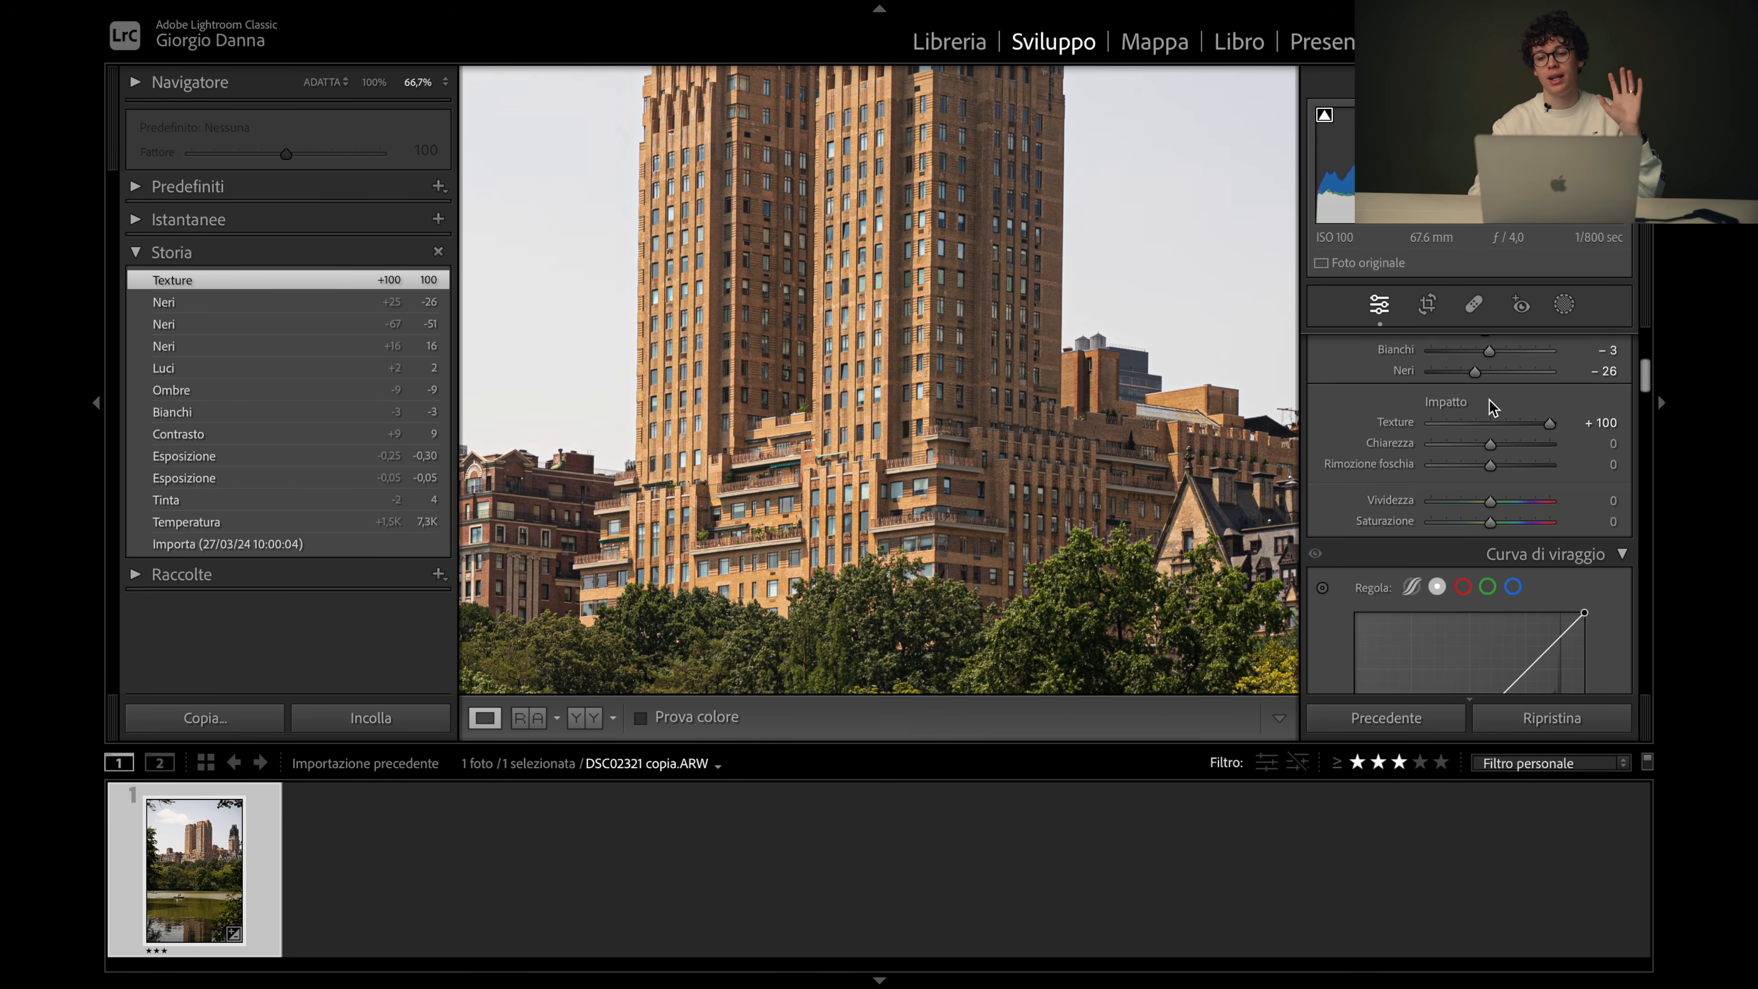
{"action": "key", "text": "z"}
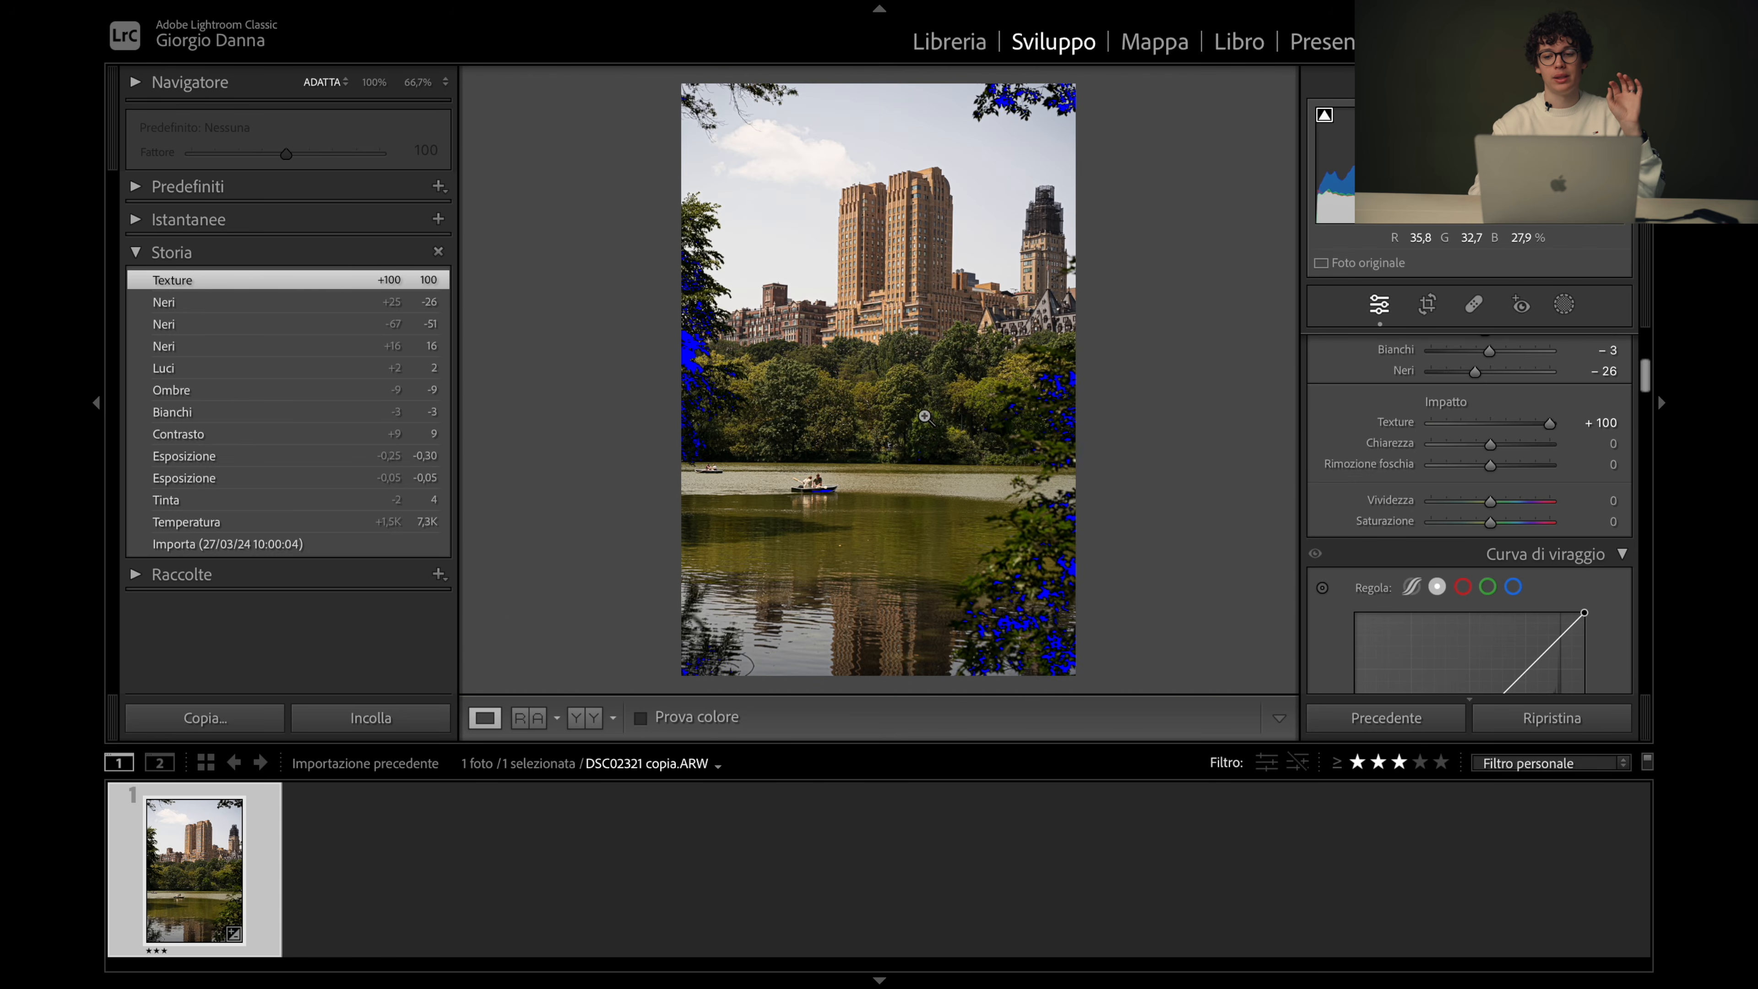
Set Texture to +6, Chiarezza to −6 and Rimozione foschia to −6
{"action": "left_click_drag", "start_coordinate": [1504, 427], "coordinate": [1489, 458]}
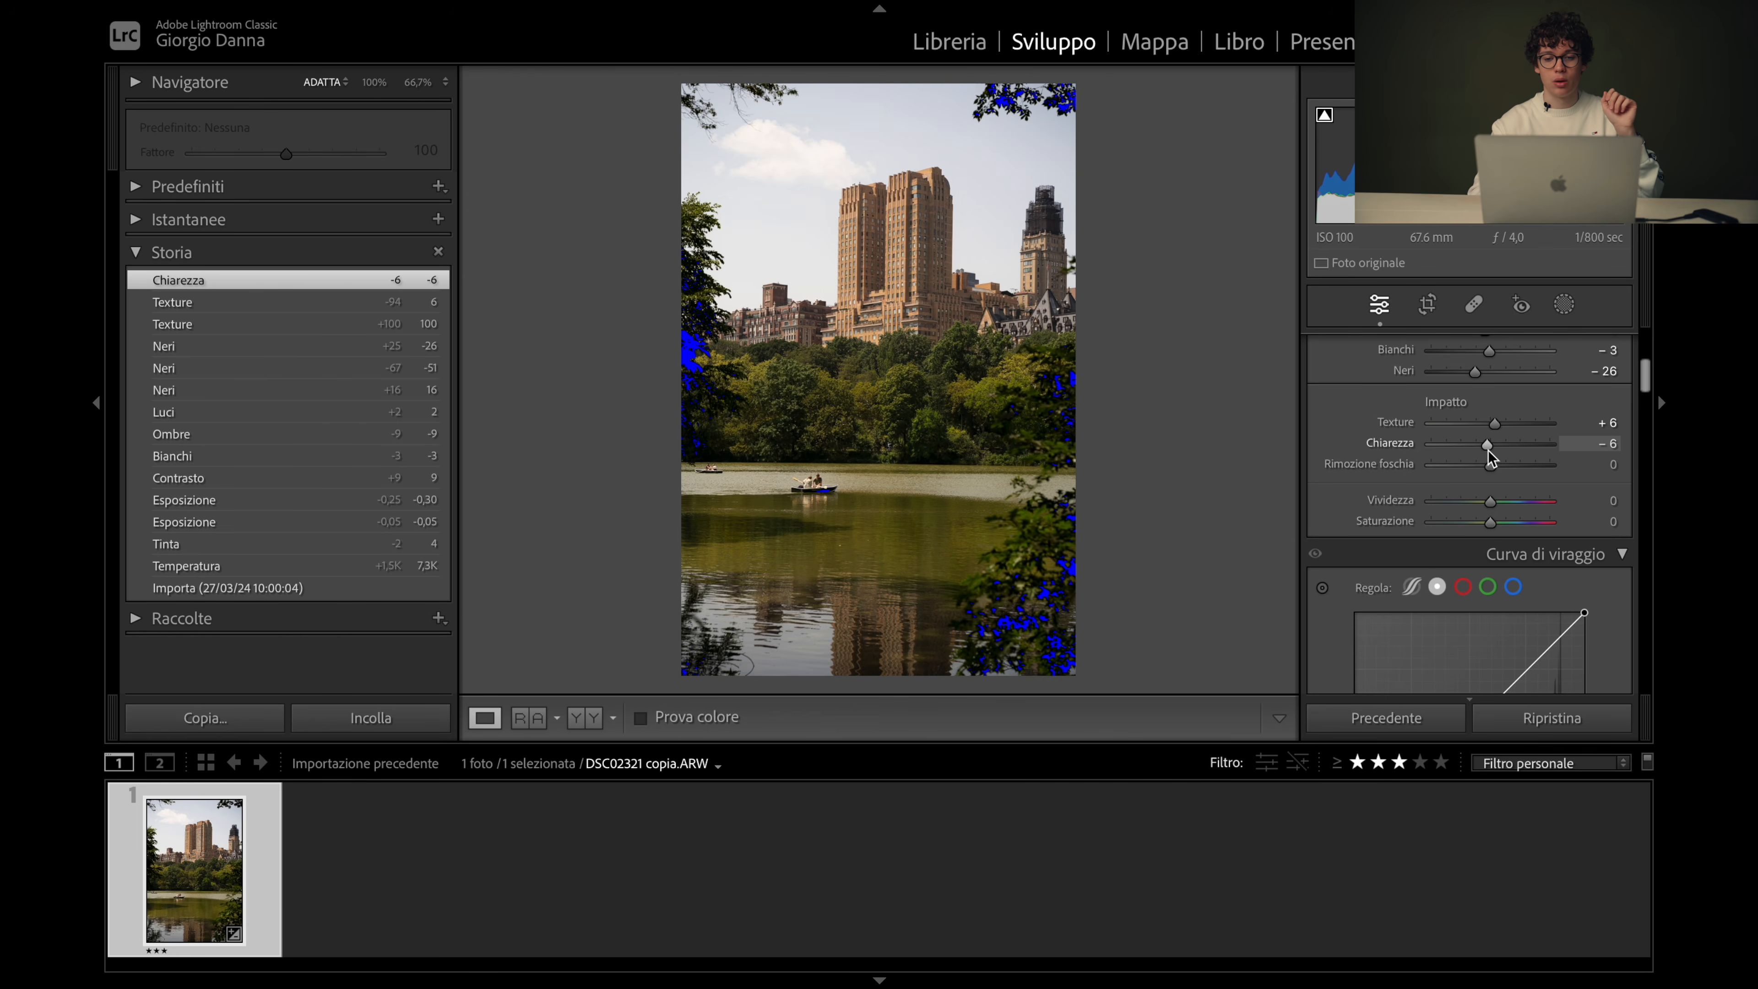
{"action": "left_click_drag", "start_coordinate": [1487, 463], "coordinate": [1517, 486]}
{"action": "left_click_drag", "start_coordinate": [1458, 488], "coordinate": [1489, 491]}
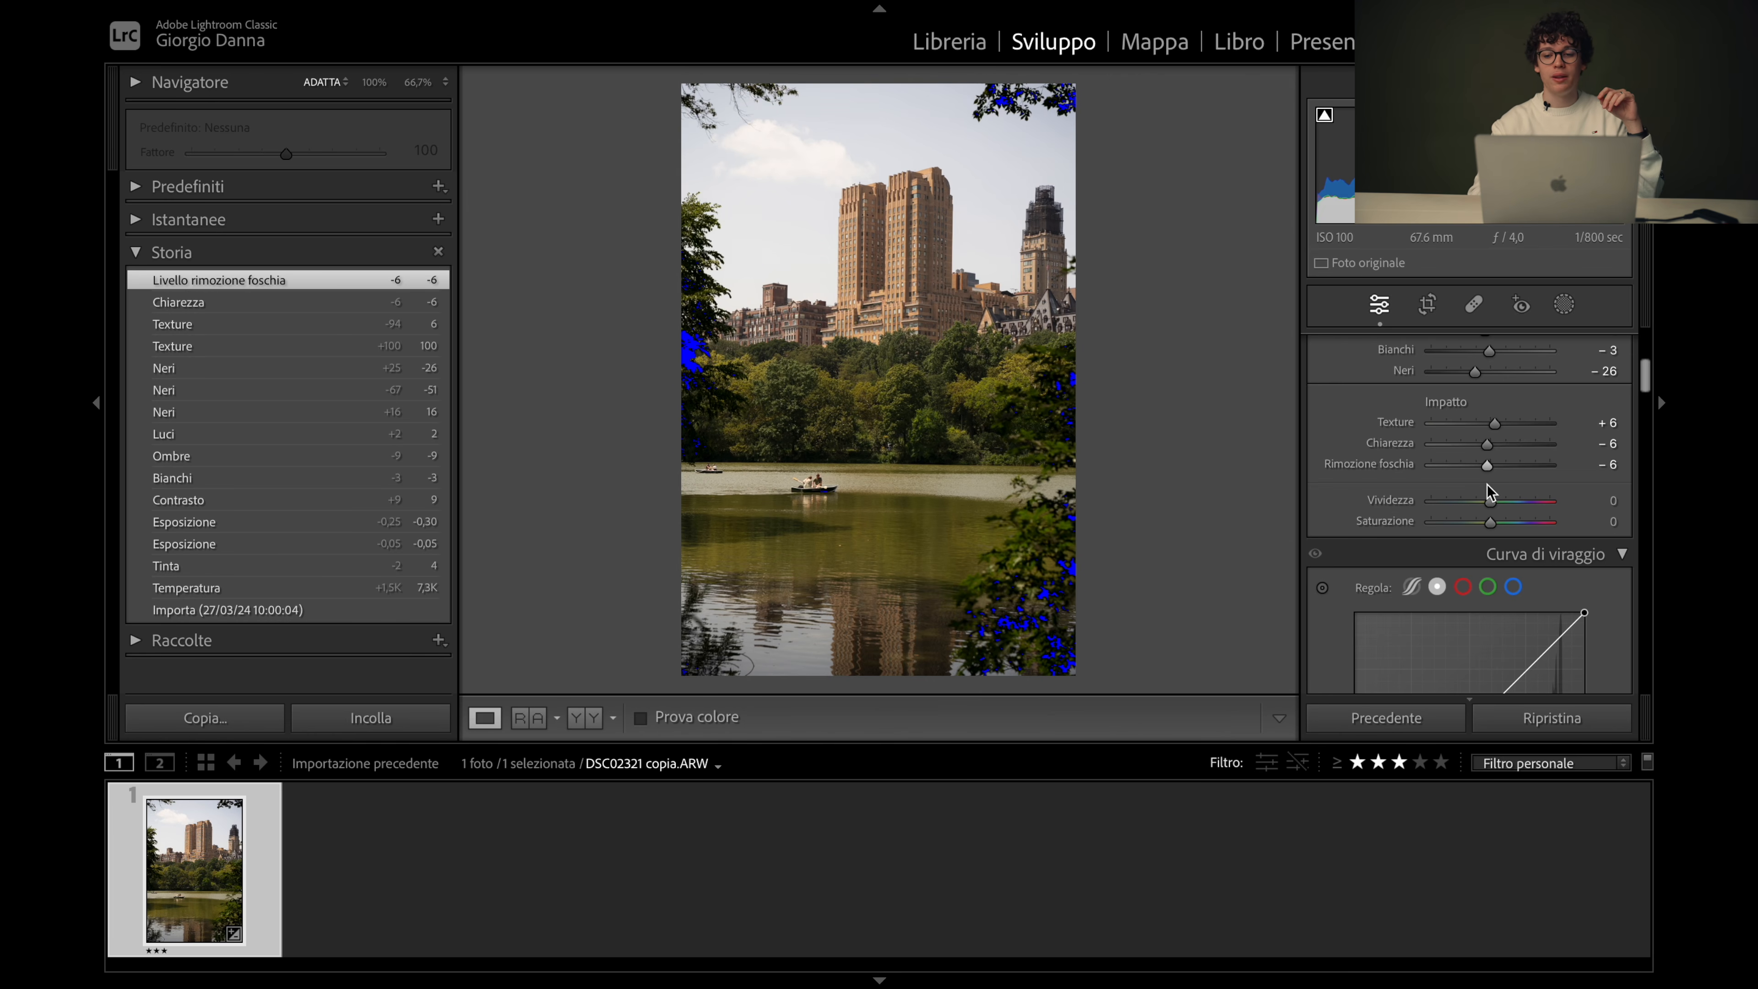
Try Vividezza at −1 and Saturazione at −3, and reset both to 0
{"action": "scroll", "coordinate": [1489, 492], "scroll_direction": "down", "scroll_amount": 3}
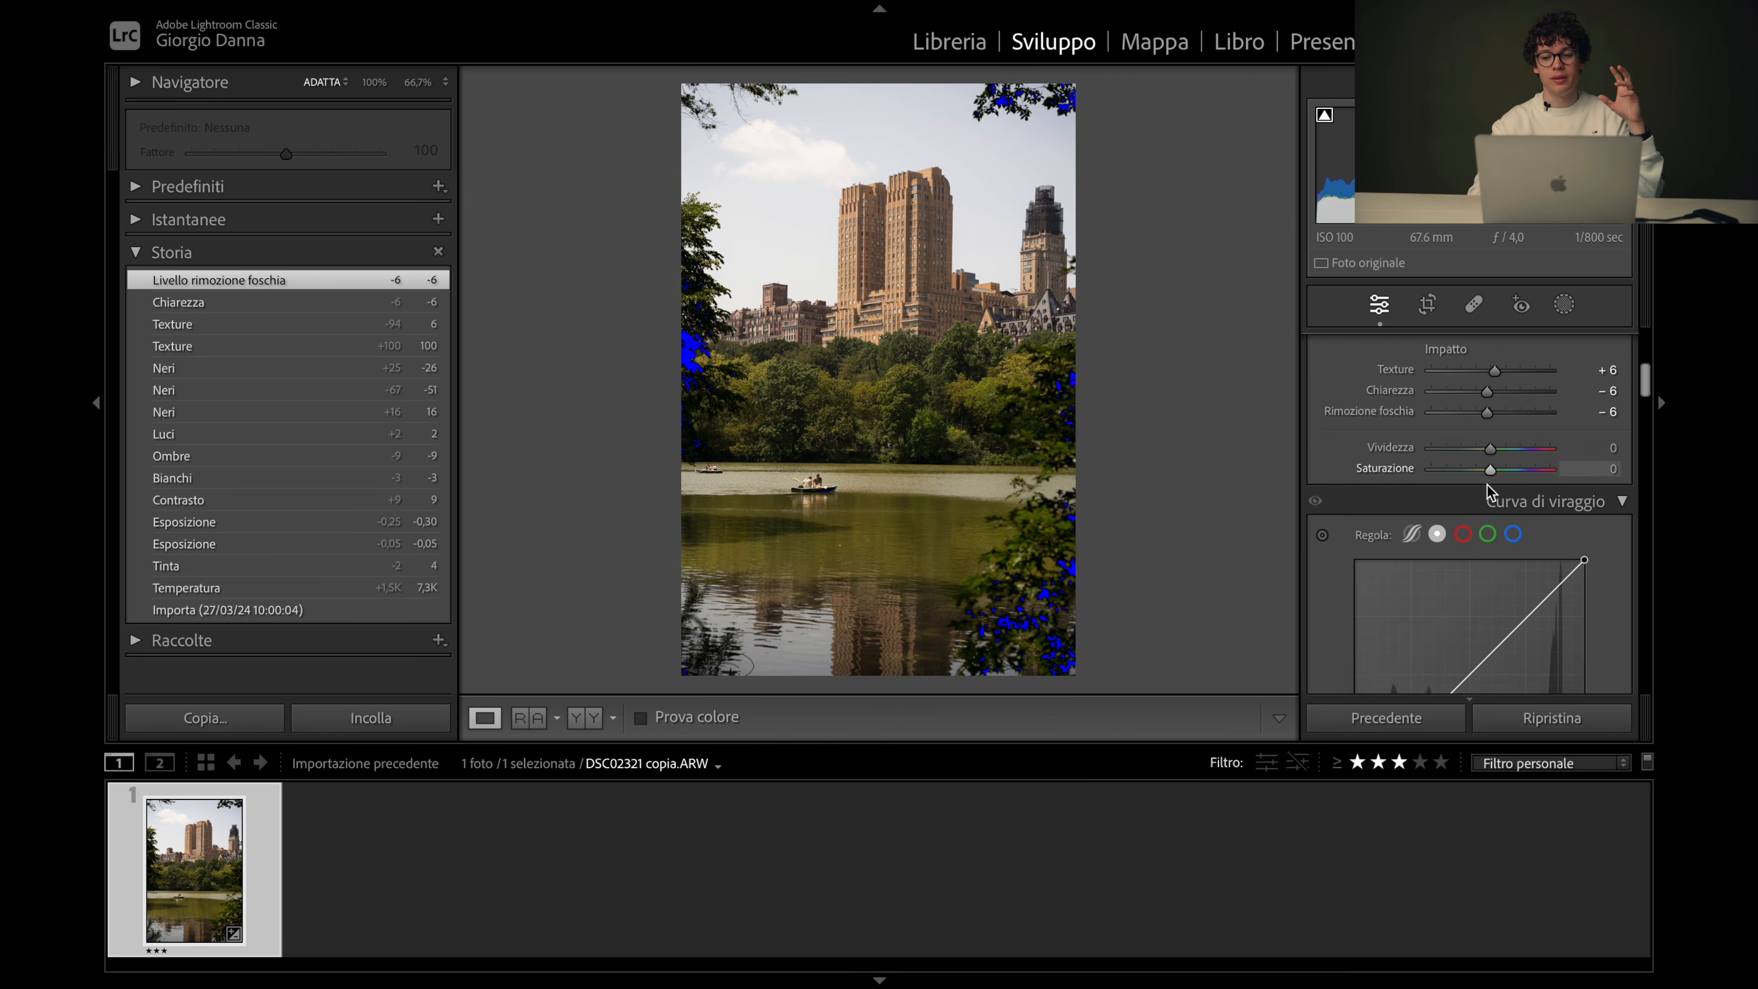
{"action": "mouse_move", "coordinate": [1490, 435]}
{"action": "left_mouse_down"}
{"action": "mouse_move", "coordinate": [1531, 436]}
{"action": "mouse_move", "coordinate": [1480, 443]}
{"action": "mouse_move", "coordinate": [1515, 458]}
{"action": "mouse_move", "coordinate": [1488, 463]}
{"action": "left_mouse_up"}
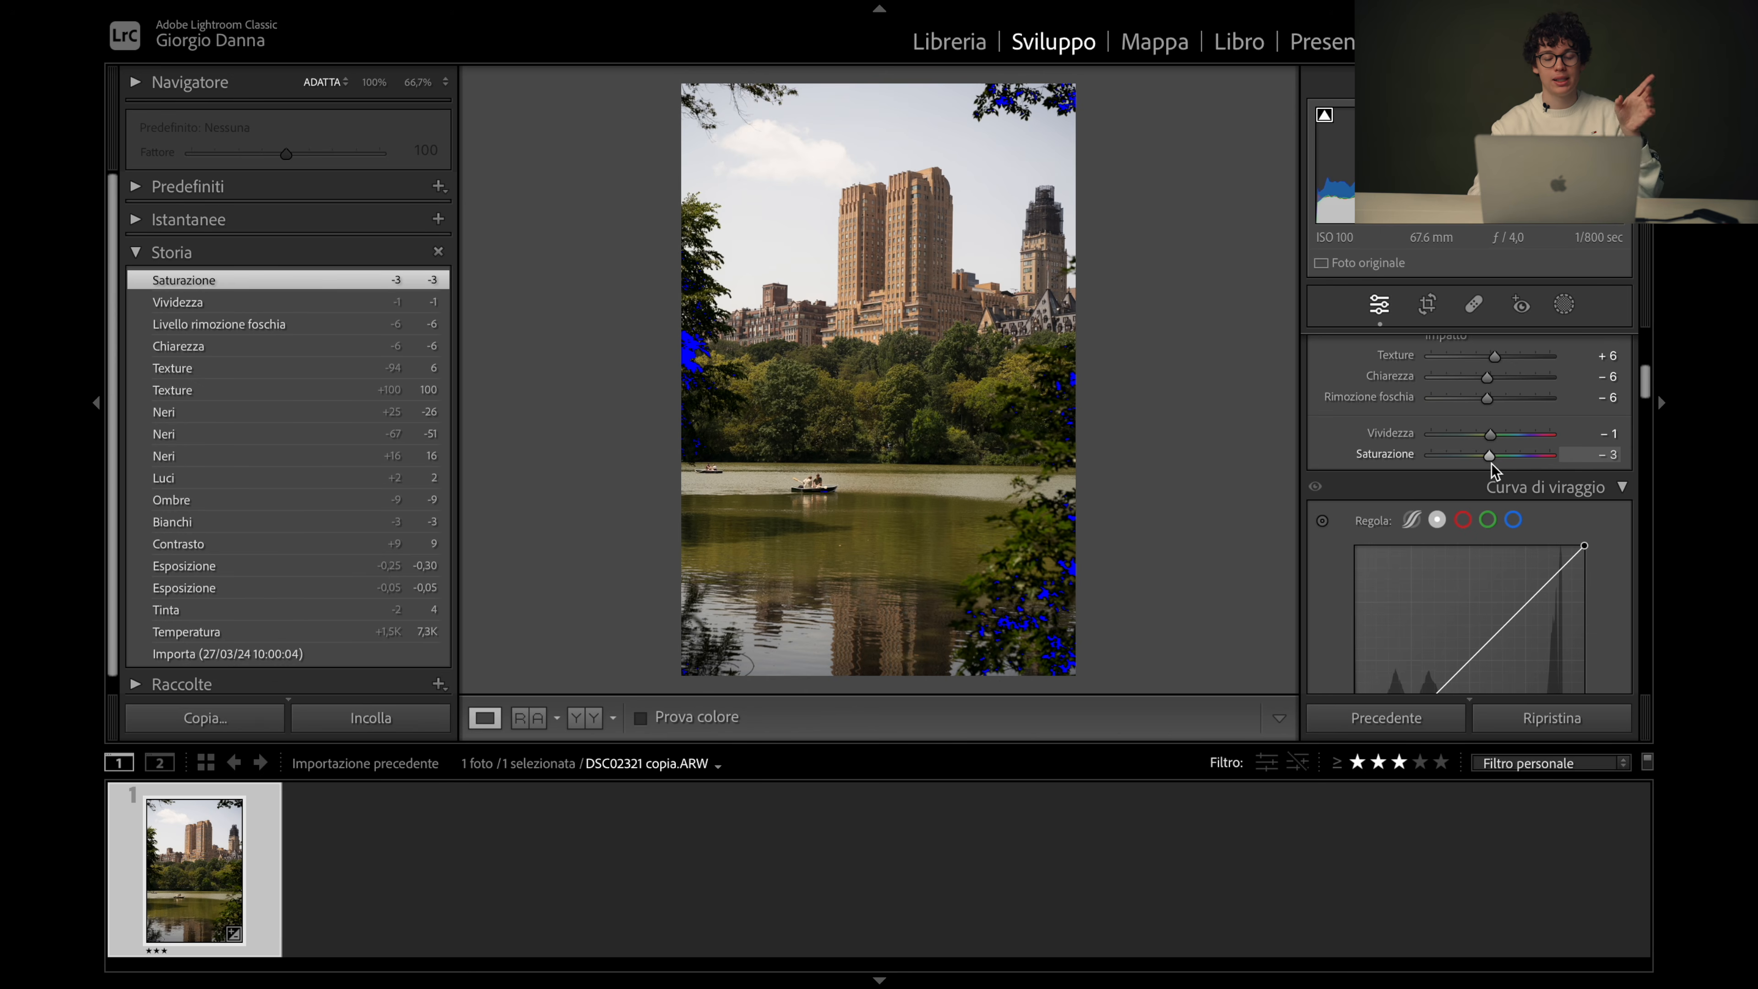
{"action": "double_click", "coordinate": [1490, 462]}
{"action": "double_click", "coordinate": [1490, 434]}
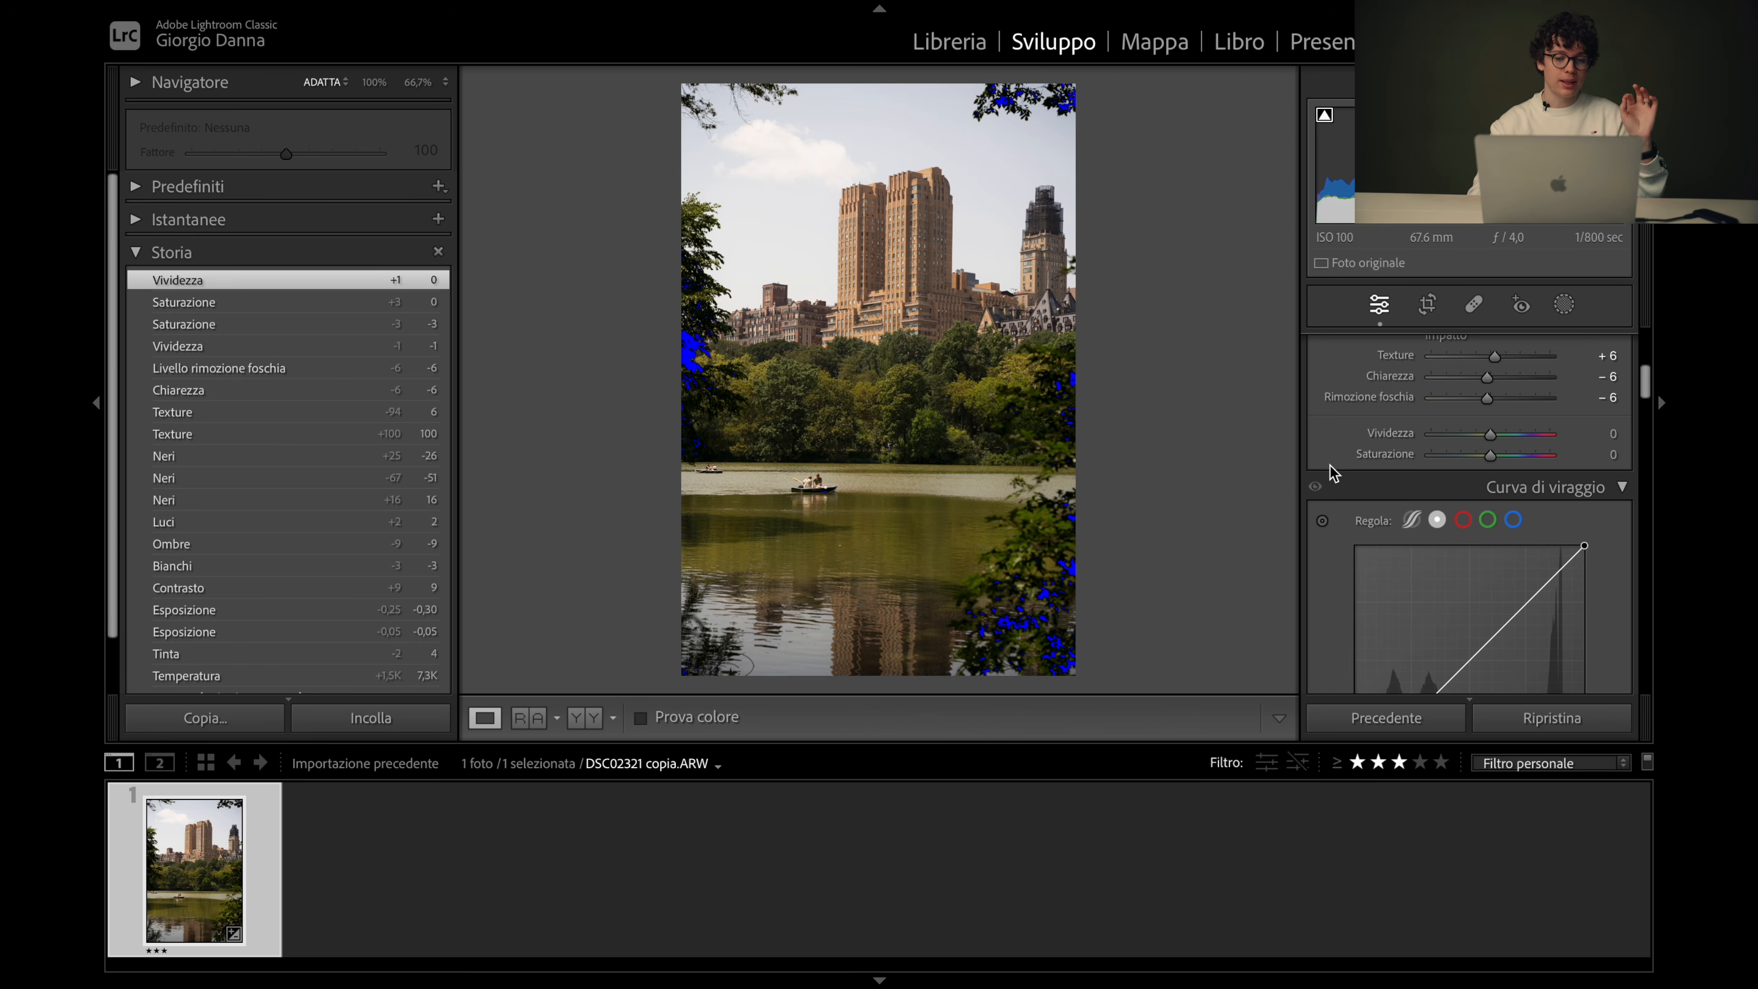
Look through the Curva di viraggio modes: parametric, point curve, and the red, green and blue channels
{"action": "scroll", "coordinate": [1332, 473], "scroll_direction": "down", "scroll_amount": 3}
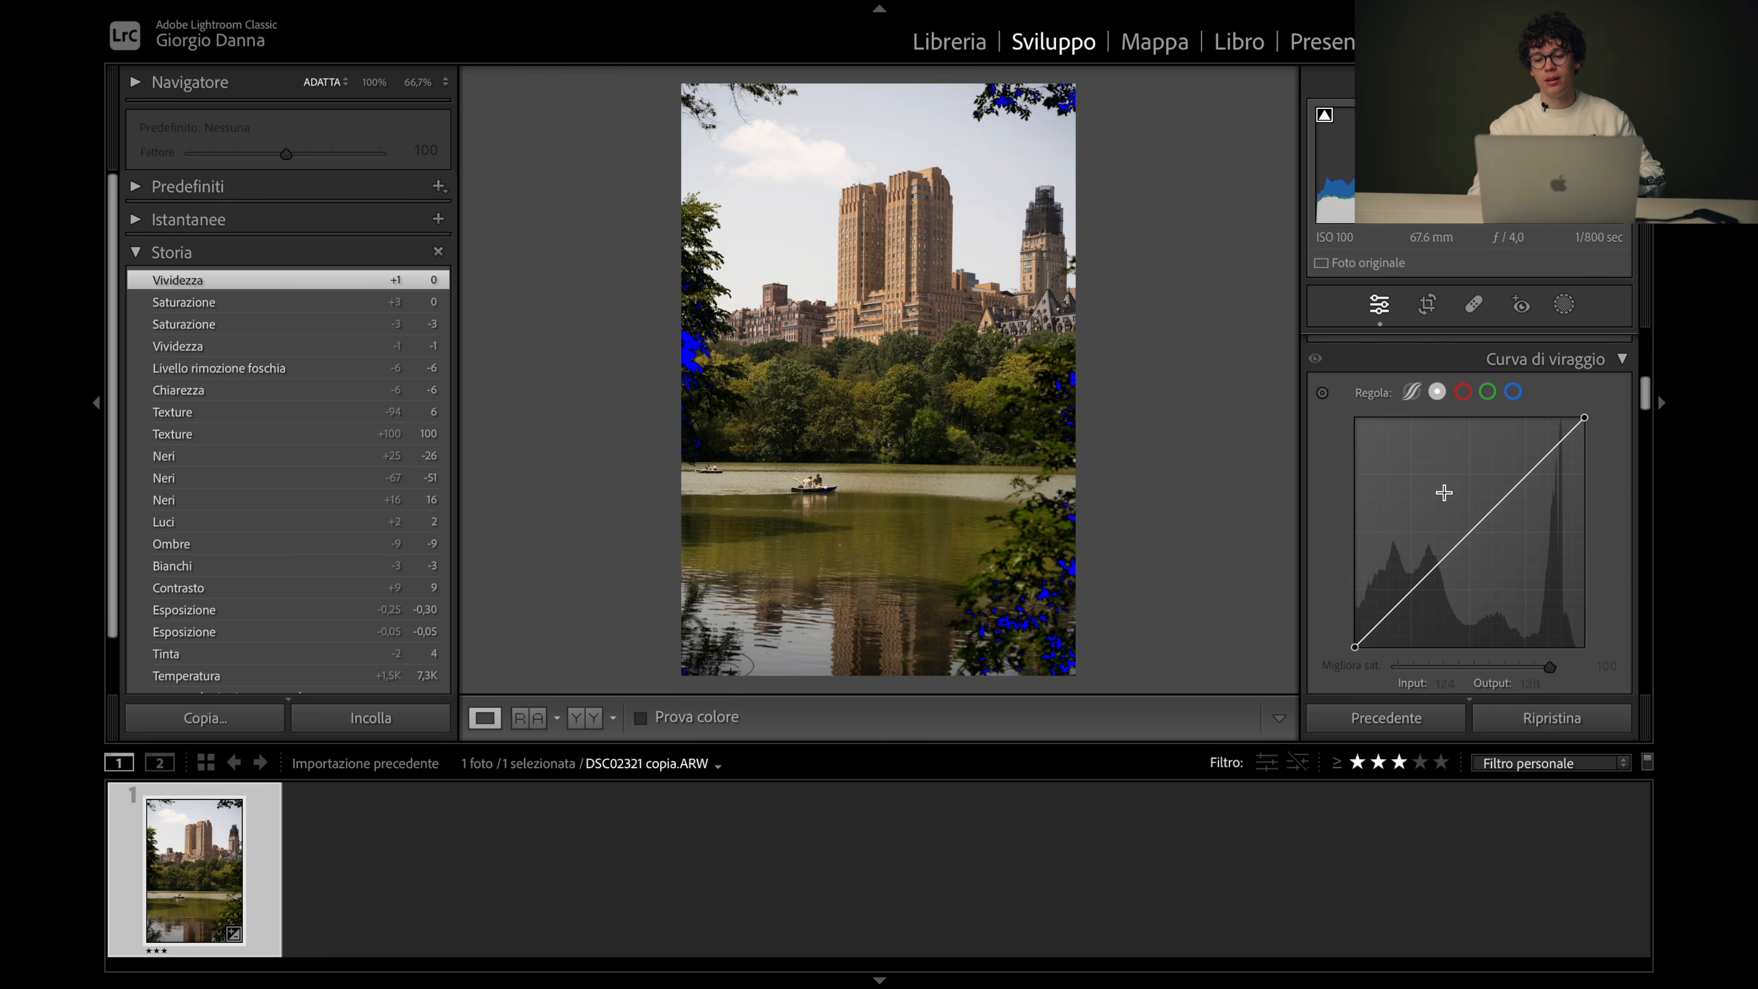
{"action": "left_click", "coordinate": [1410, 393]}
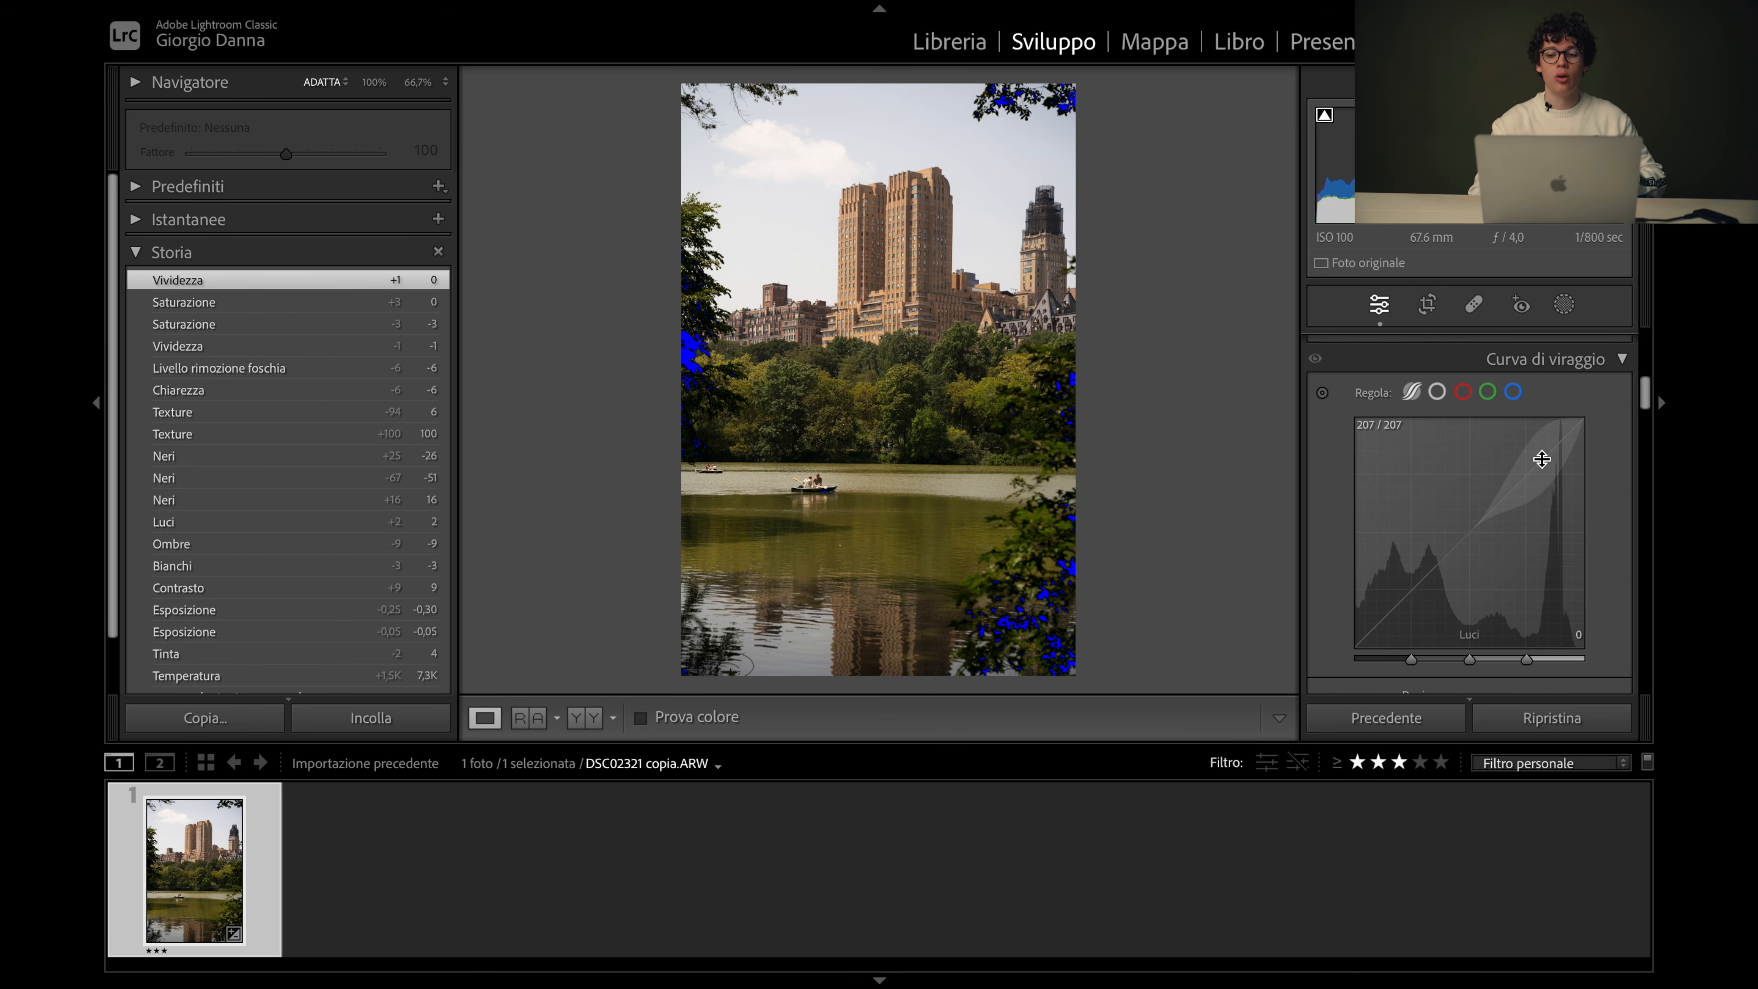
{"action": "left_click", "coordinate": [1437, 392]}
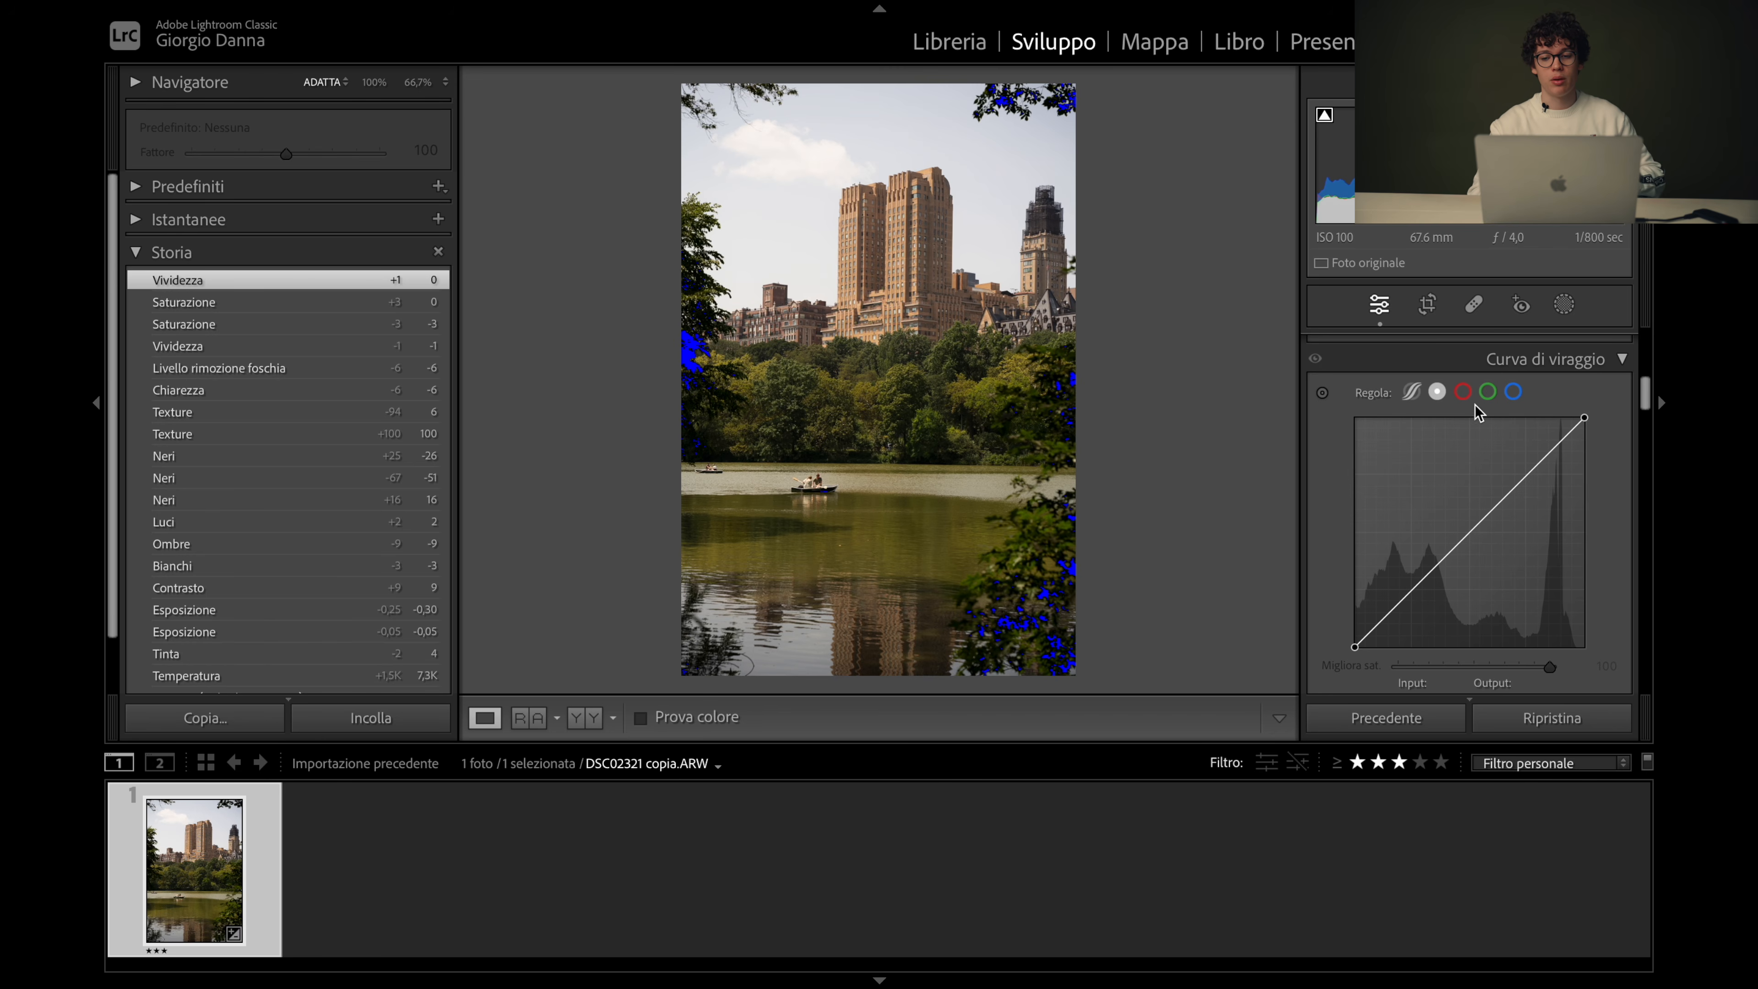
{"action": "left_click", "coordinate": [1462, 392]}
{"action": "left_click", "coordinate": [1484, 391]}
{"action": "left_click", "coordinate": [1511, 393]}
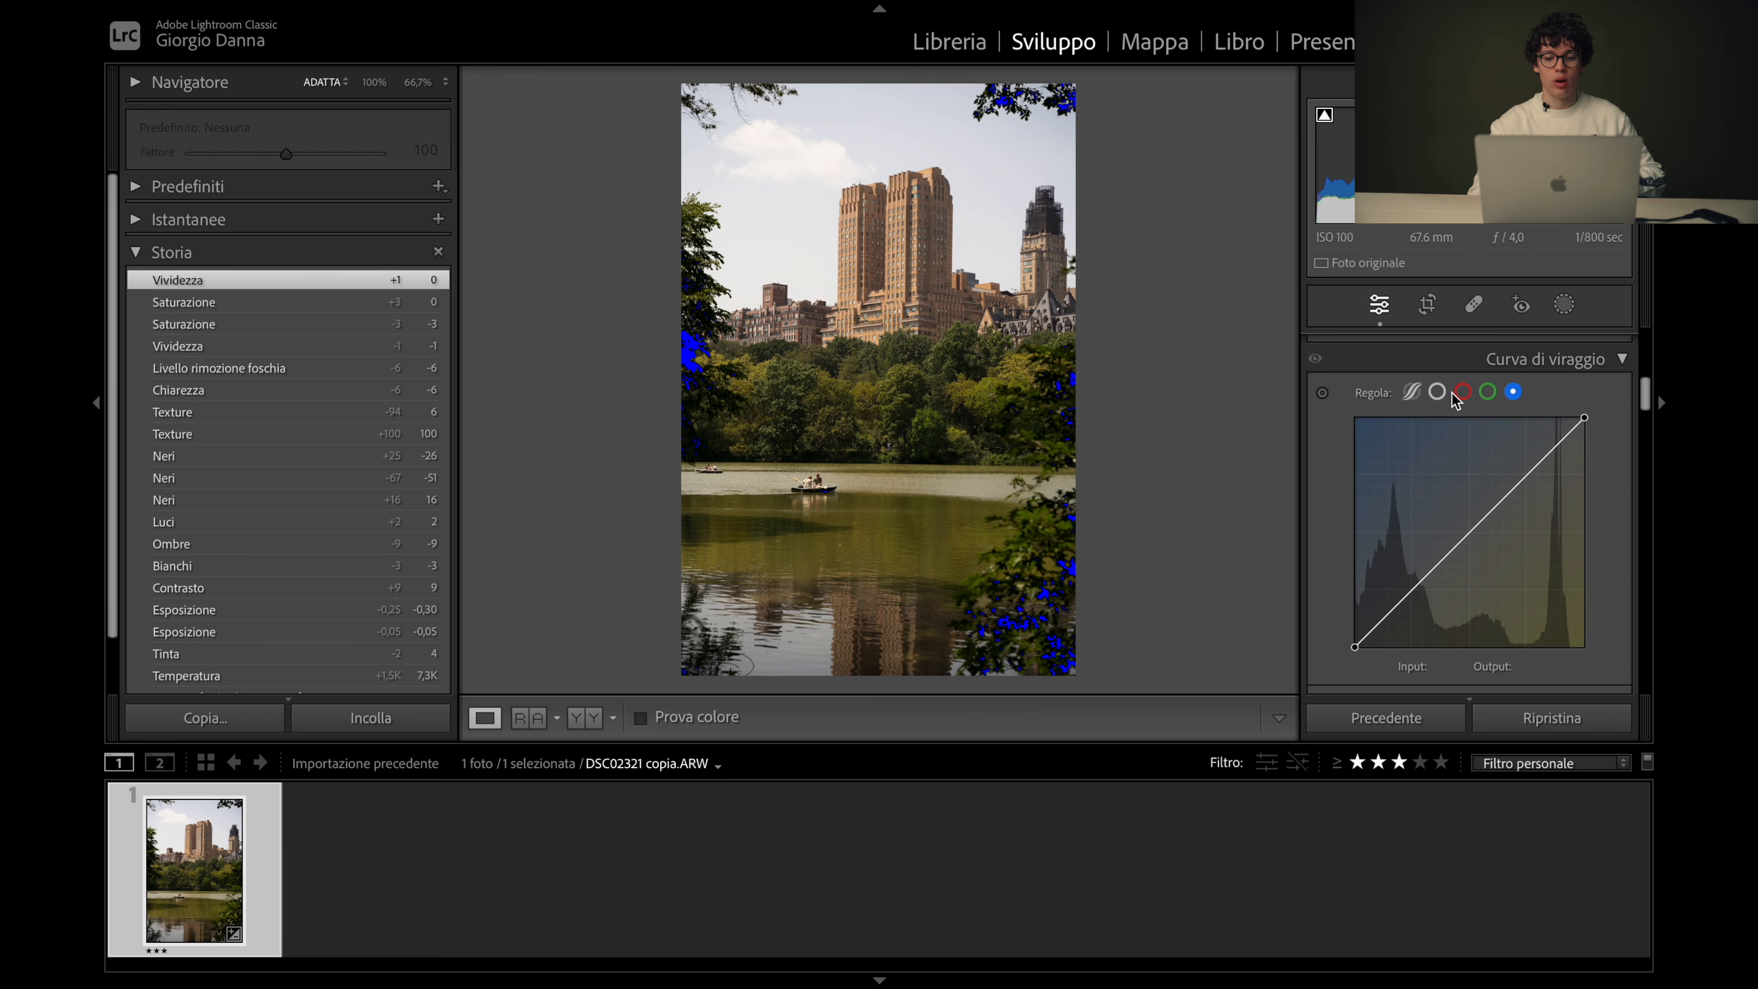
Try lowering the red channel curve in the darker tones, and revert to the last Vividezza entry in Storia
{"action": "left_click", "coordinate": [1462, 392]}
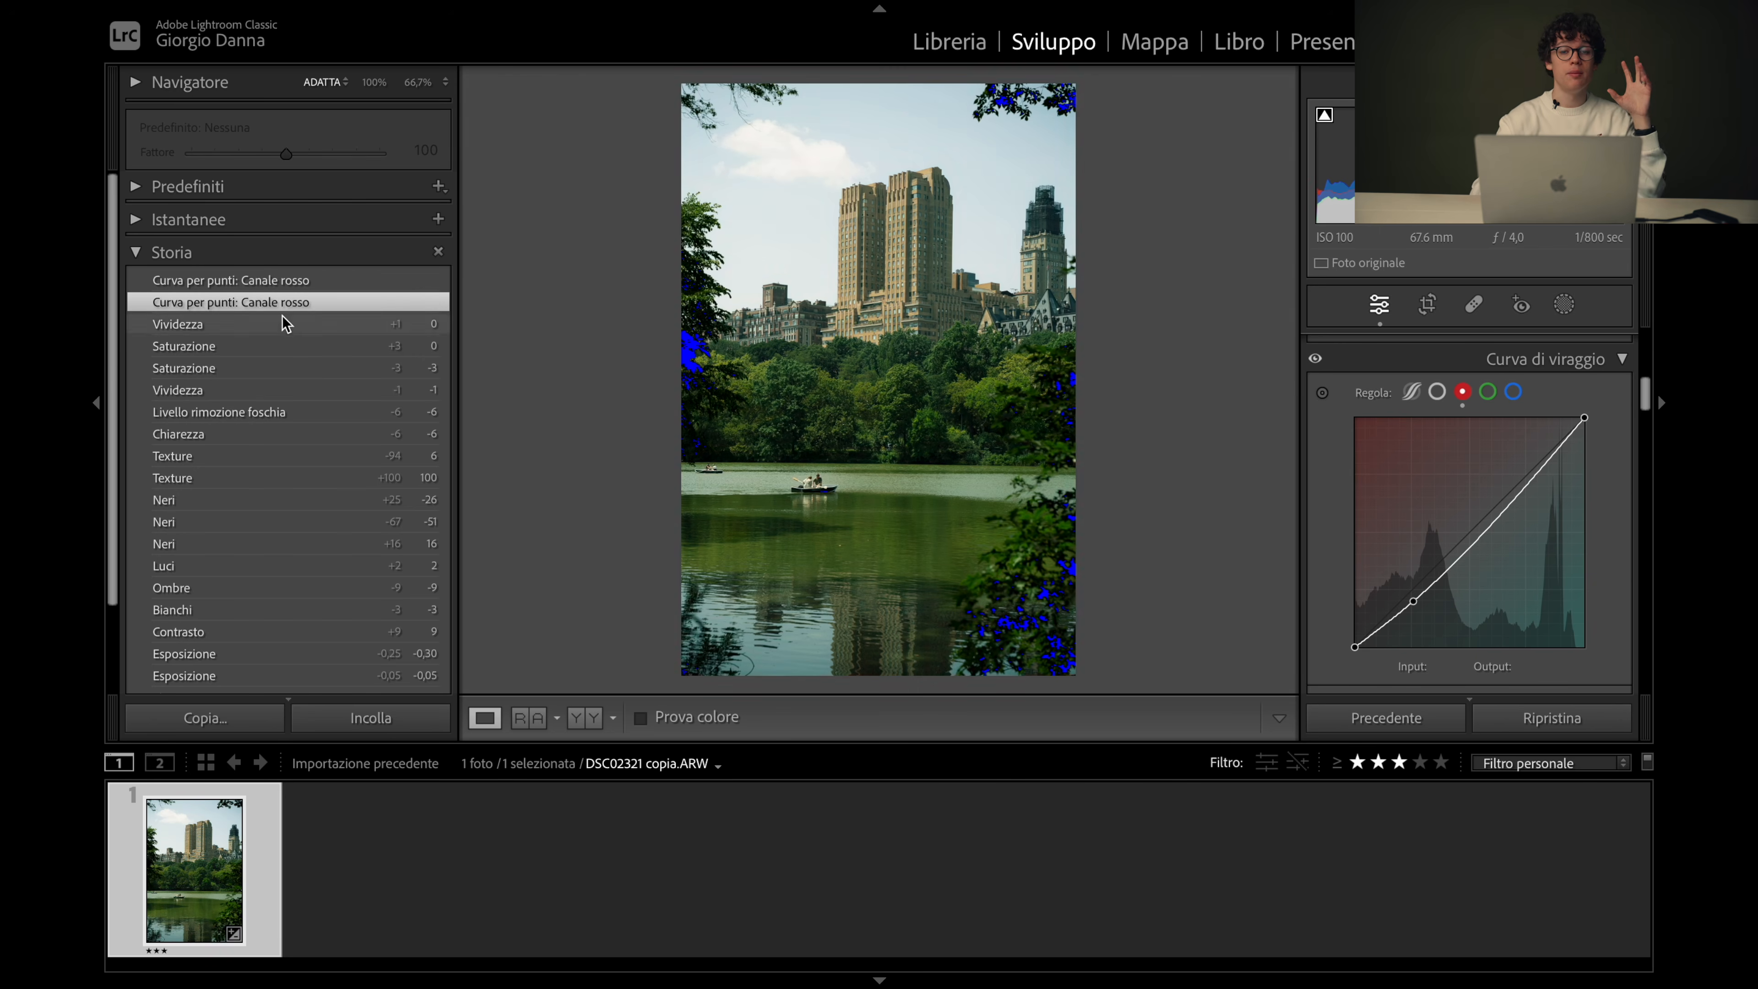
{"action": "left_click", "coordinate": [284, 324]}
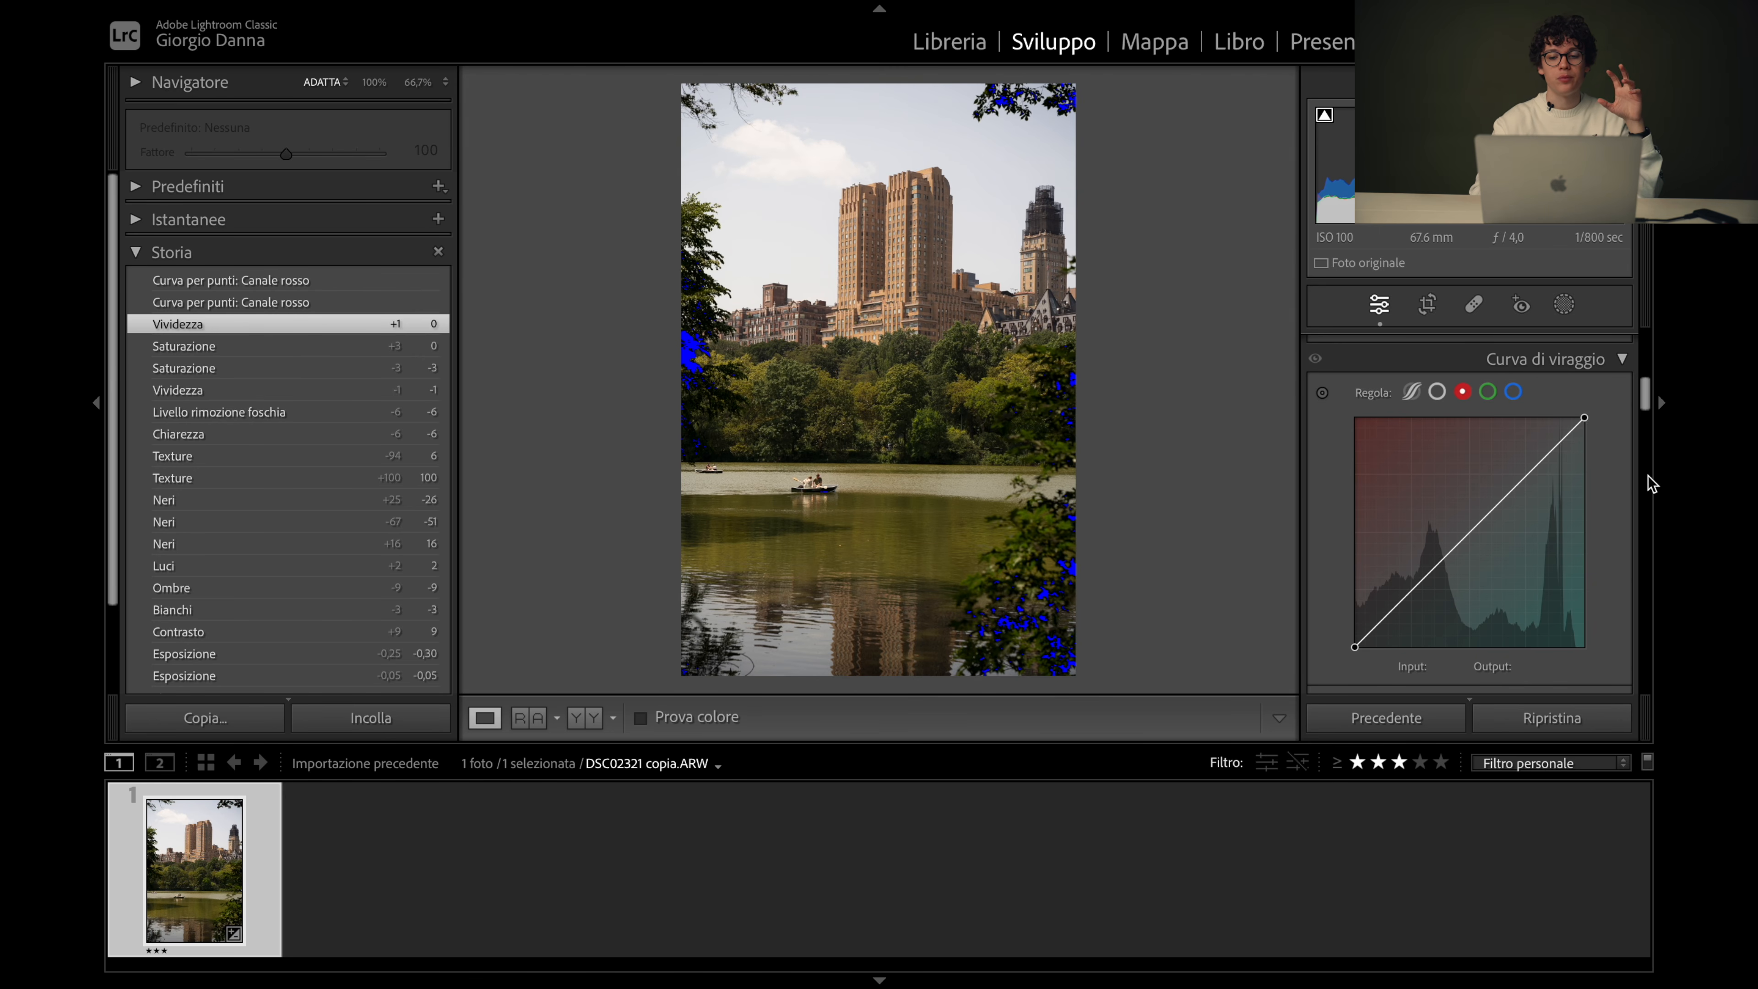
Shape the point curve into a gentle S, raising the highlights to about 186/202 and lowering the shadows
{"action": "left_click", "coordinate": [1437, 392]}
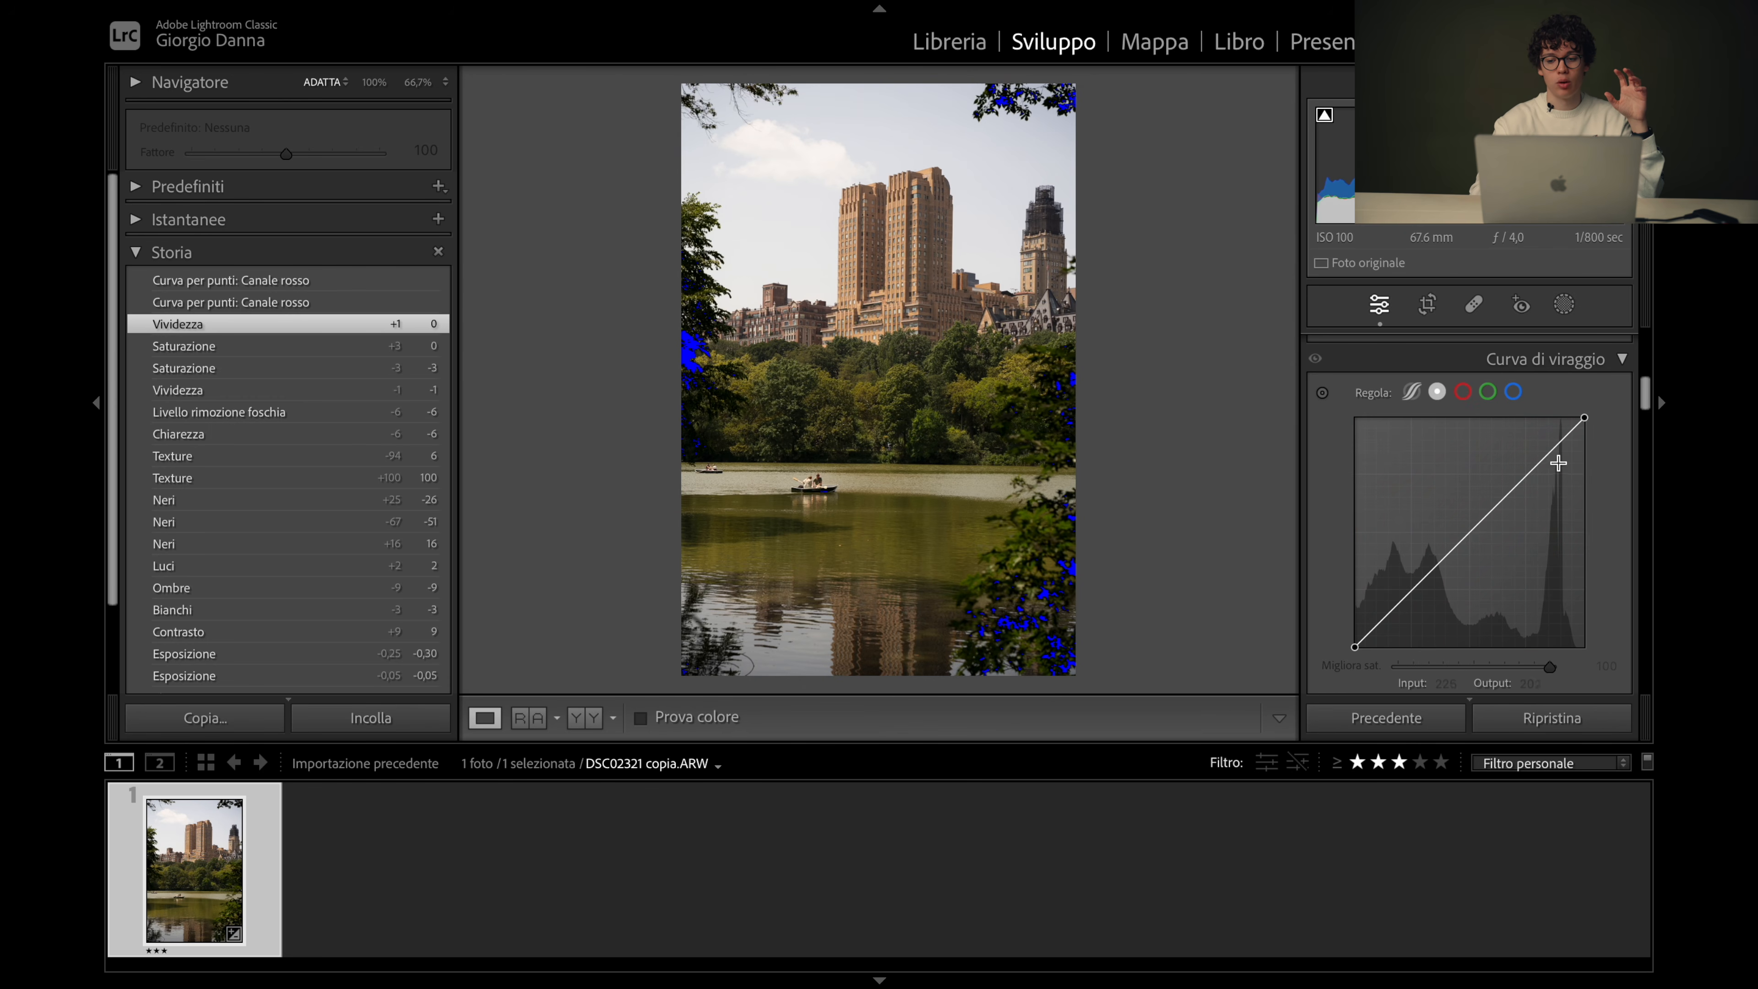
{"action": "left_click_drag", "start_coordinate": [1522, 479], "coordinate": [1521, 462]}
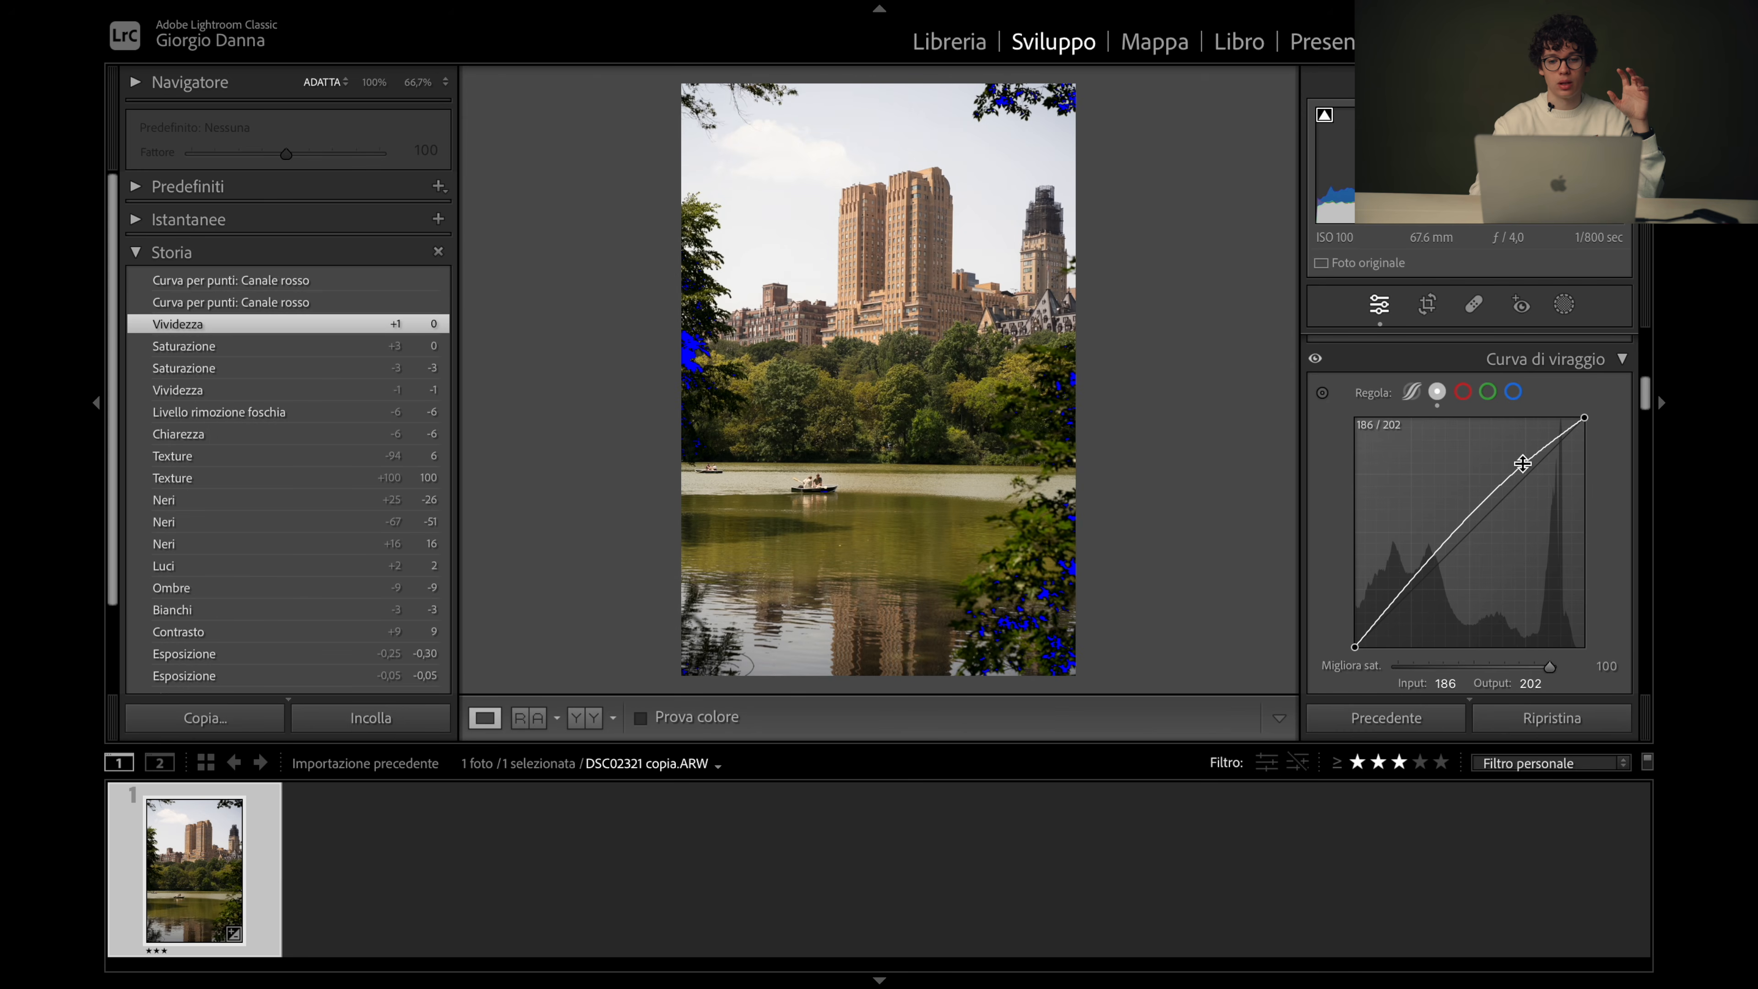
{"action": "left_click_drag", "start_coordinate": [1416, 580], "coordinate": [1421, 607]}
Compare the photo with and without the tone curve using Storia entries and the Curva di viraggio visibility toggle
{"action": "left_click", "coordinate": [320, 326]}
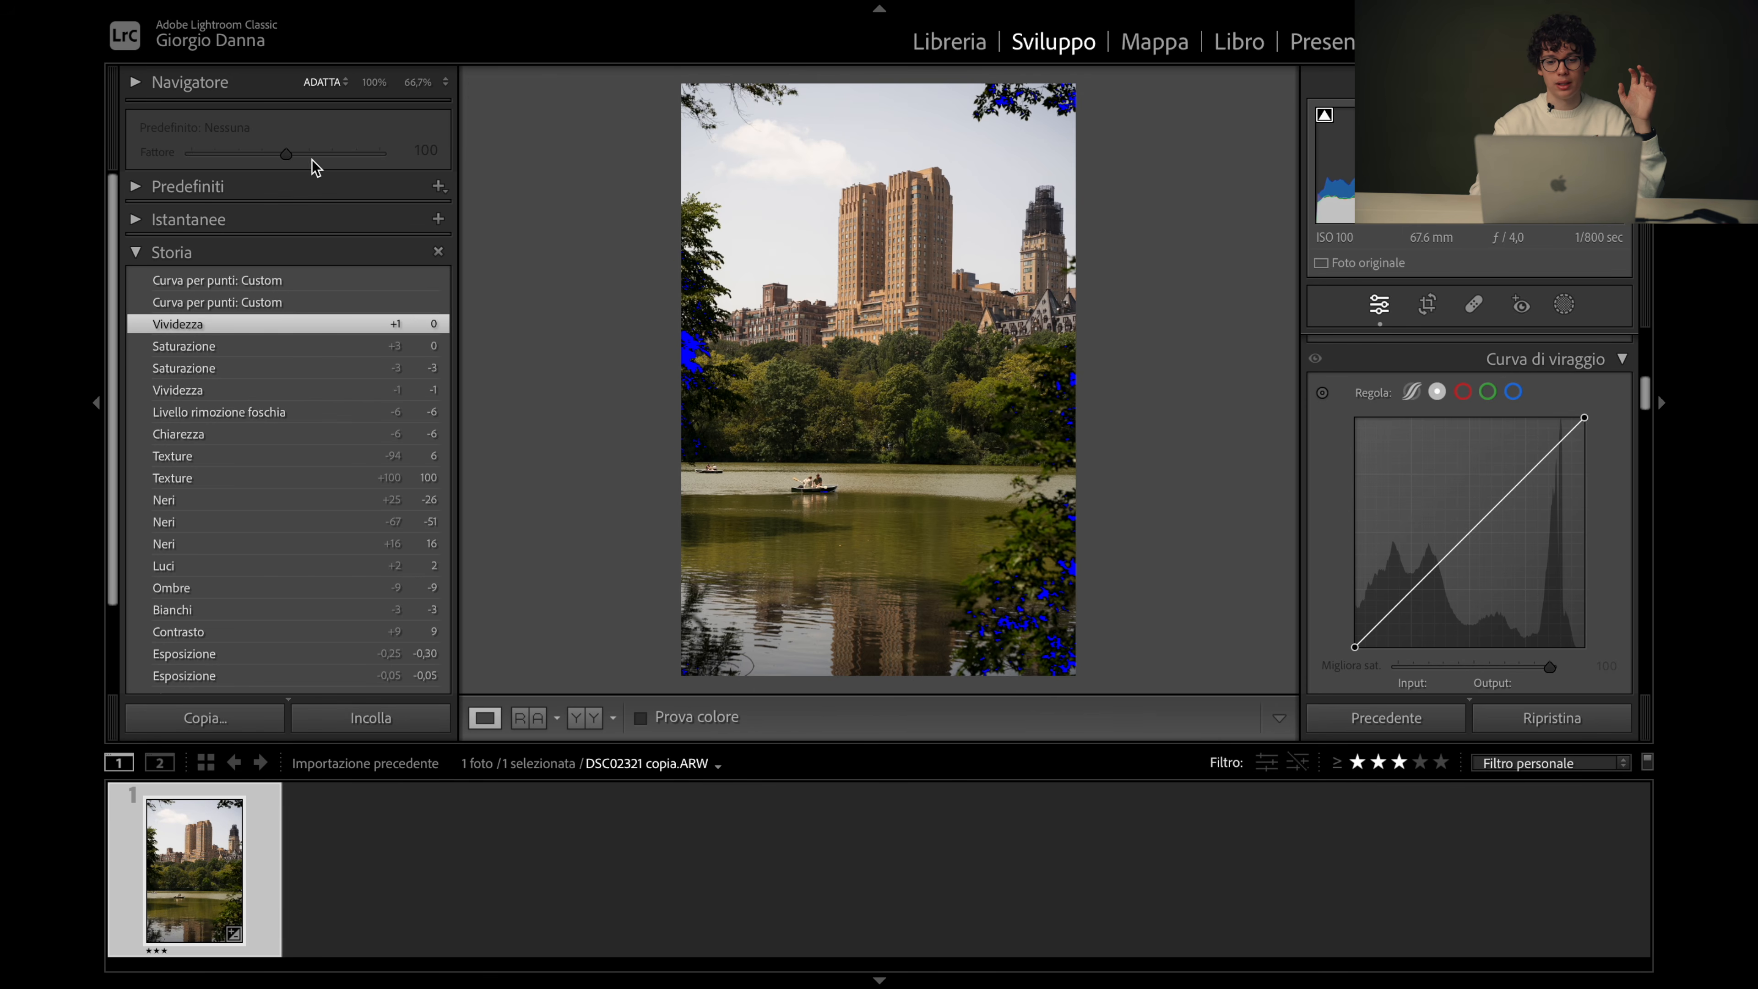
{"action": "left_click", "coordinate": [361, 281]}
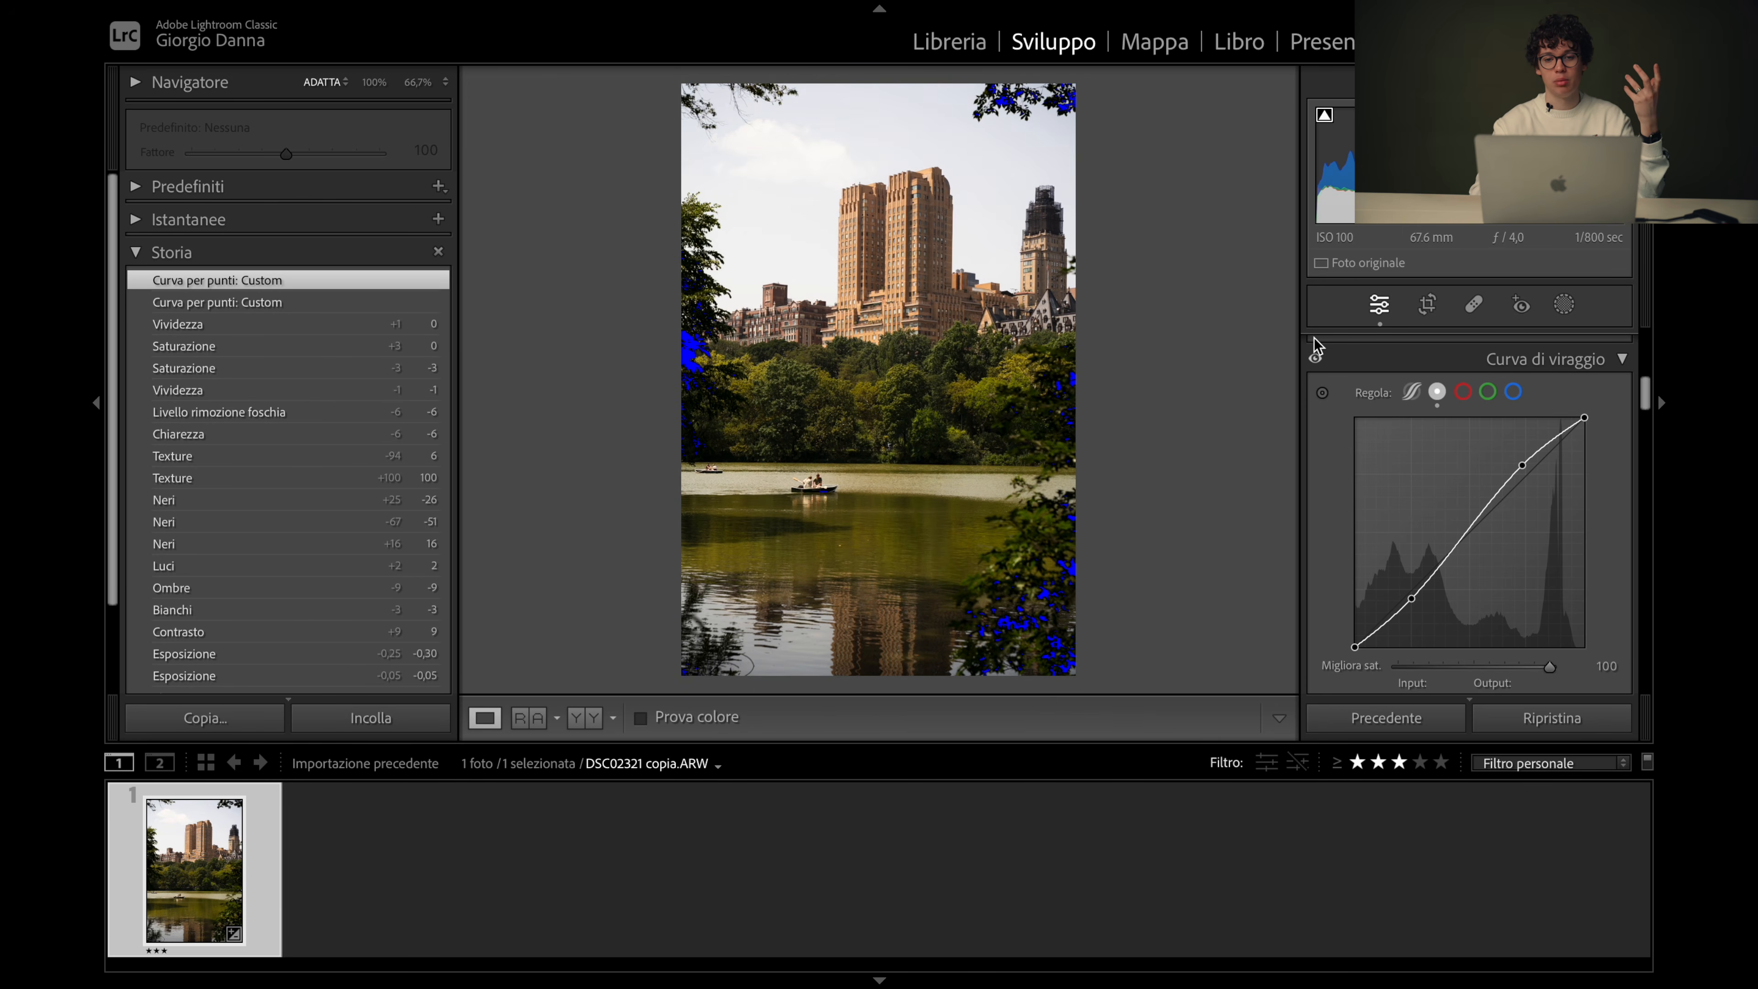
{"action": "left_click", "coordinate": [1316, 360]}
{"action": "left_click", "coordinate": [1315, 360]}
{"action": "left_click", "coordinate": [1315, 360]}
{"action": "left_click", "coordinate": [1315, 360]}
{"action": "left_click", "coordinate": [1315, 360]}
{"action": "left_click", "coordinate": [1315, 360]}
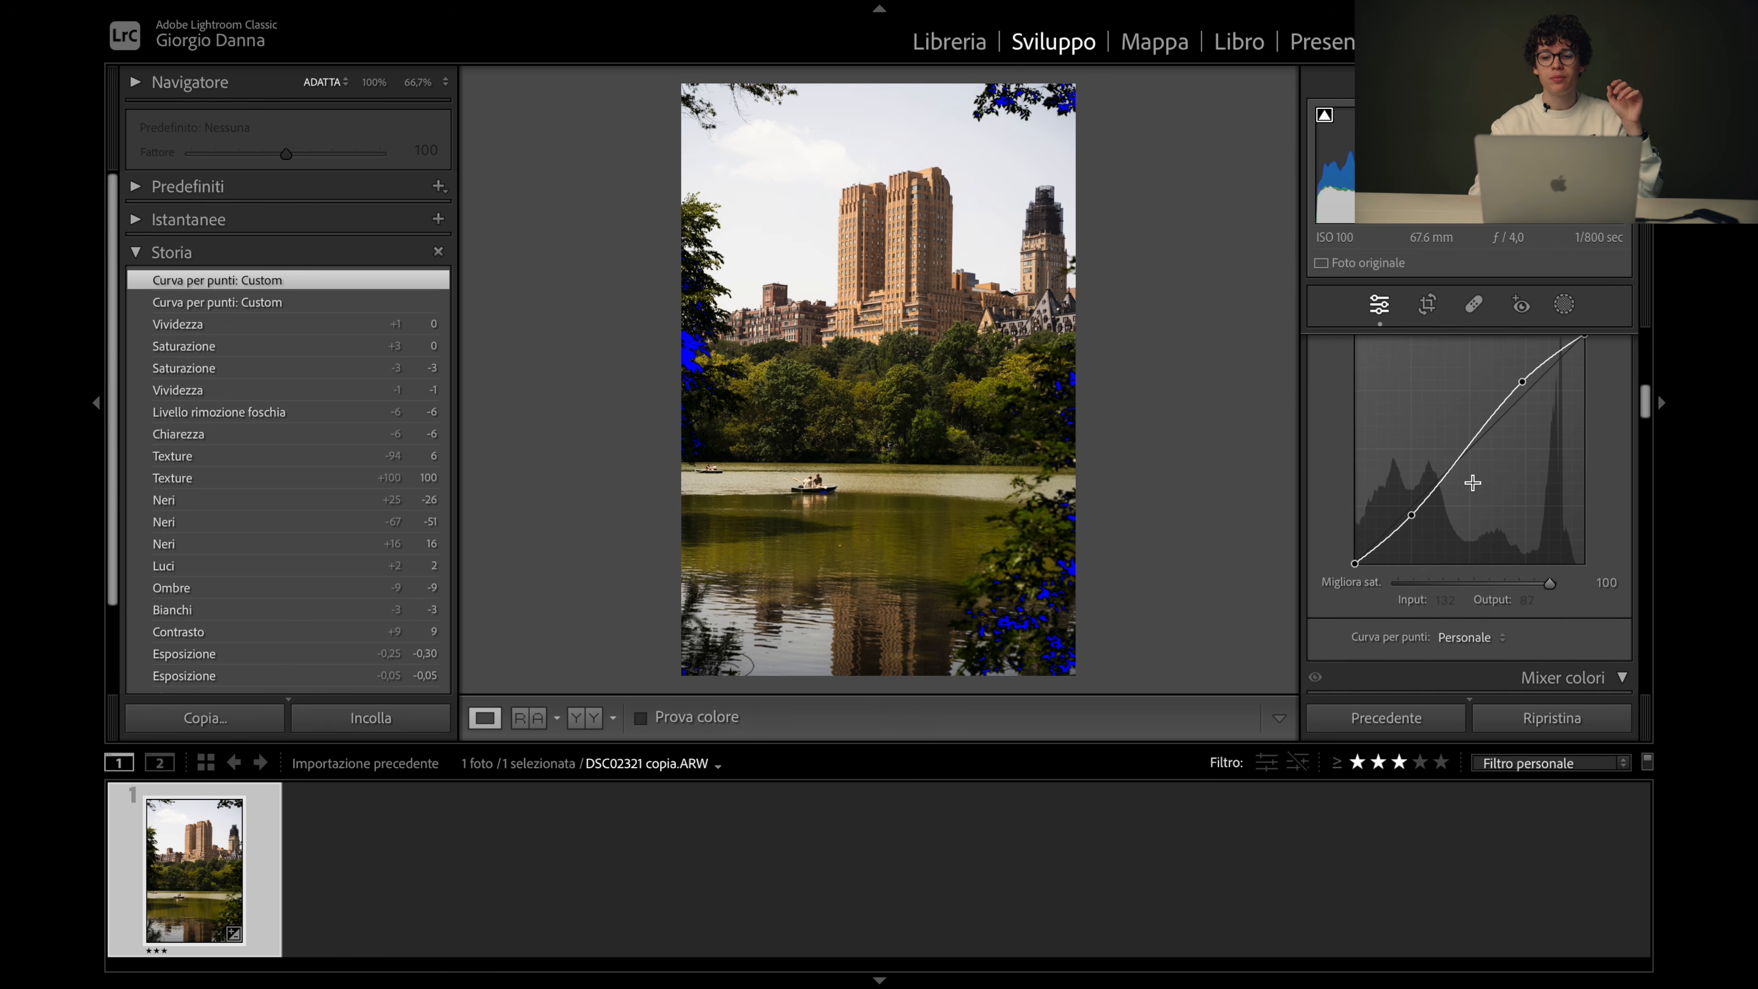
{"action": "scroll", "coordinate": [1472, 483], "scroll_direction": "down", "scroll_amount": 5}
{"action": "scroll", "coordinate": [1472, 479], "scroll_direction": "up", "scroll_amount": 6}
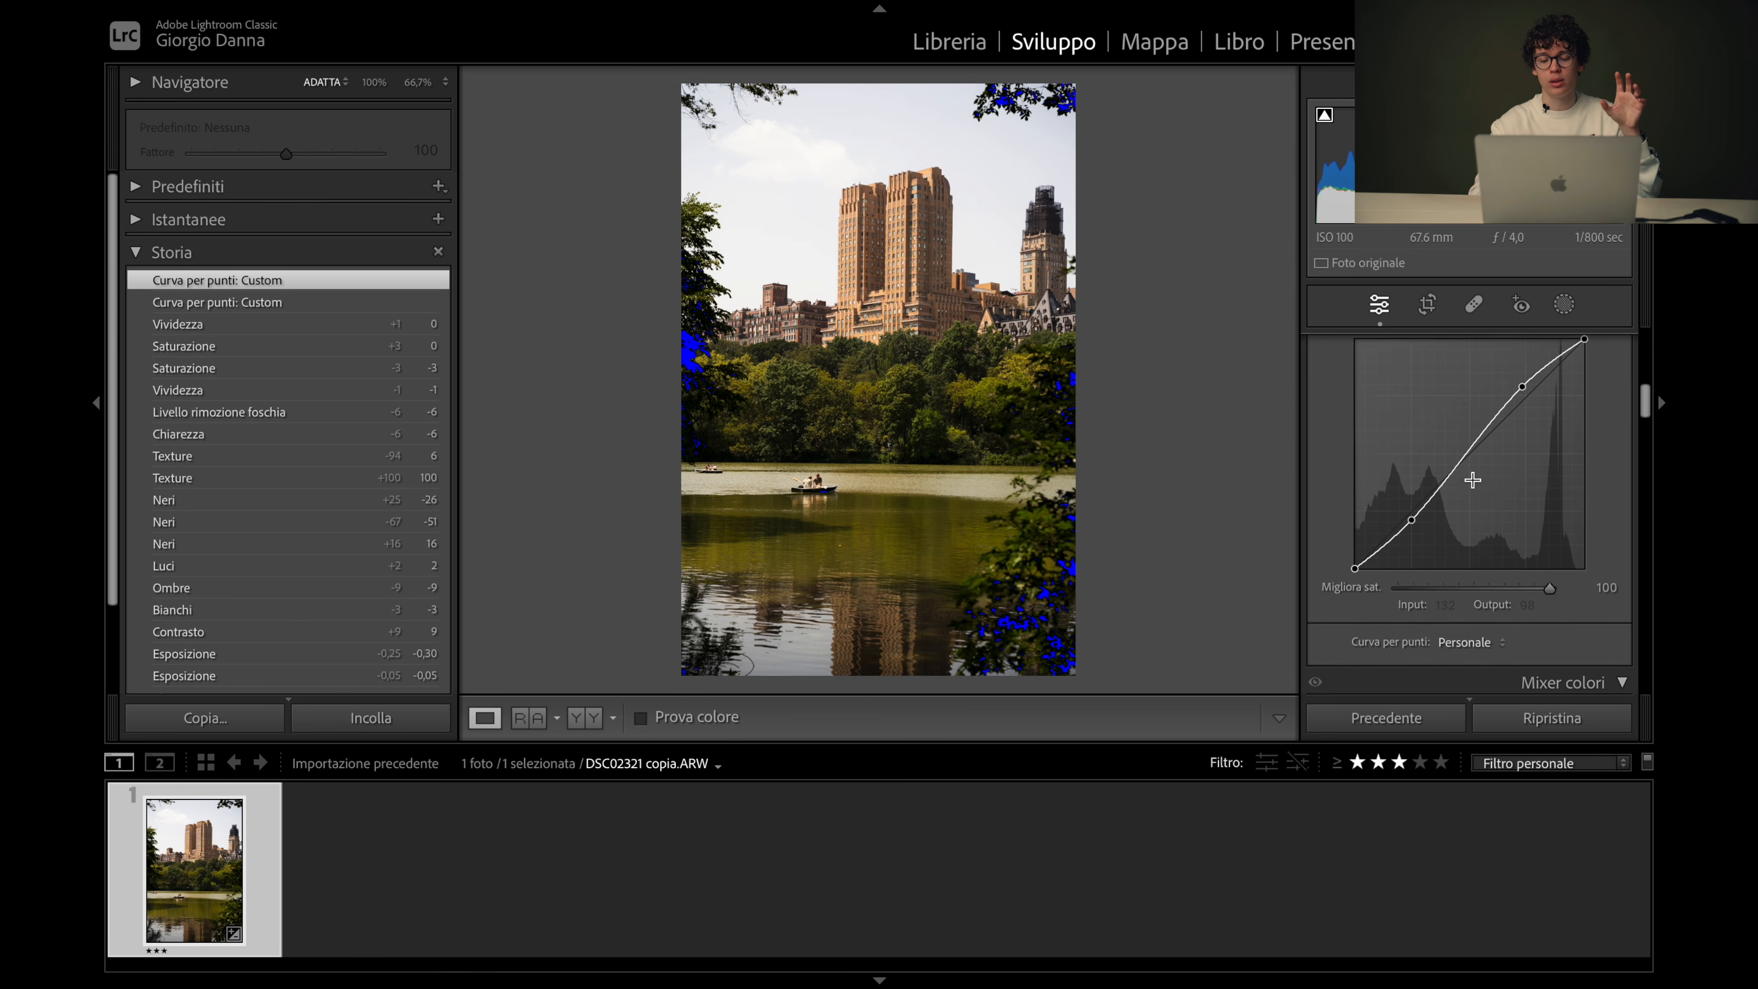
Try adding a point to the red channel curve in Curva di viraggio, and remove it again
{"action": "left_click", "coordinate": [1461, 449]}
{"action": "scroll", "coordinate": [1479, 471], "scroll_direction": "down", "scroll_amount": 3}
{"action": "mouse_move", "coordinate": [1469, 506]}
{"action": "left_mouse_down"}
{"action": "mouse_move", "coordinate": [1472, 544]}
{"action": "mouse_move", "coordinate": [1468, 510]}
{"action": "left_mouse_up"}
{"action": "double_click", "coordinate": [1467, 510]}
{"action": "scroll", "coordinate": [1551, 543], "scroll_direction": "down", "scroll_amount": 4}
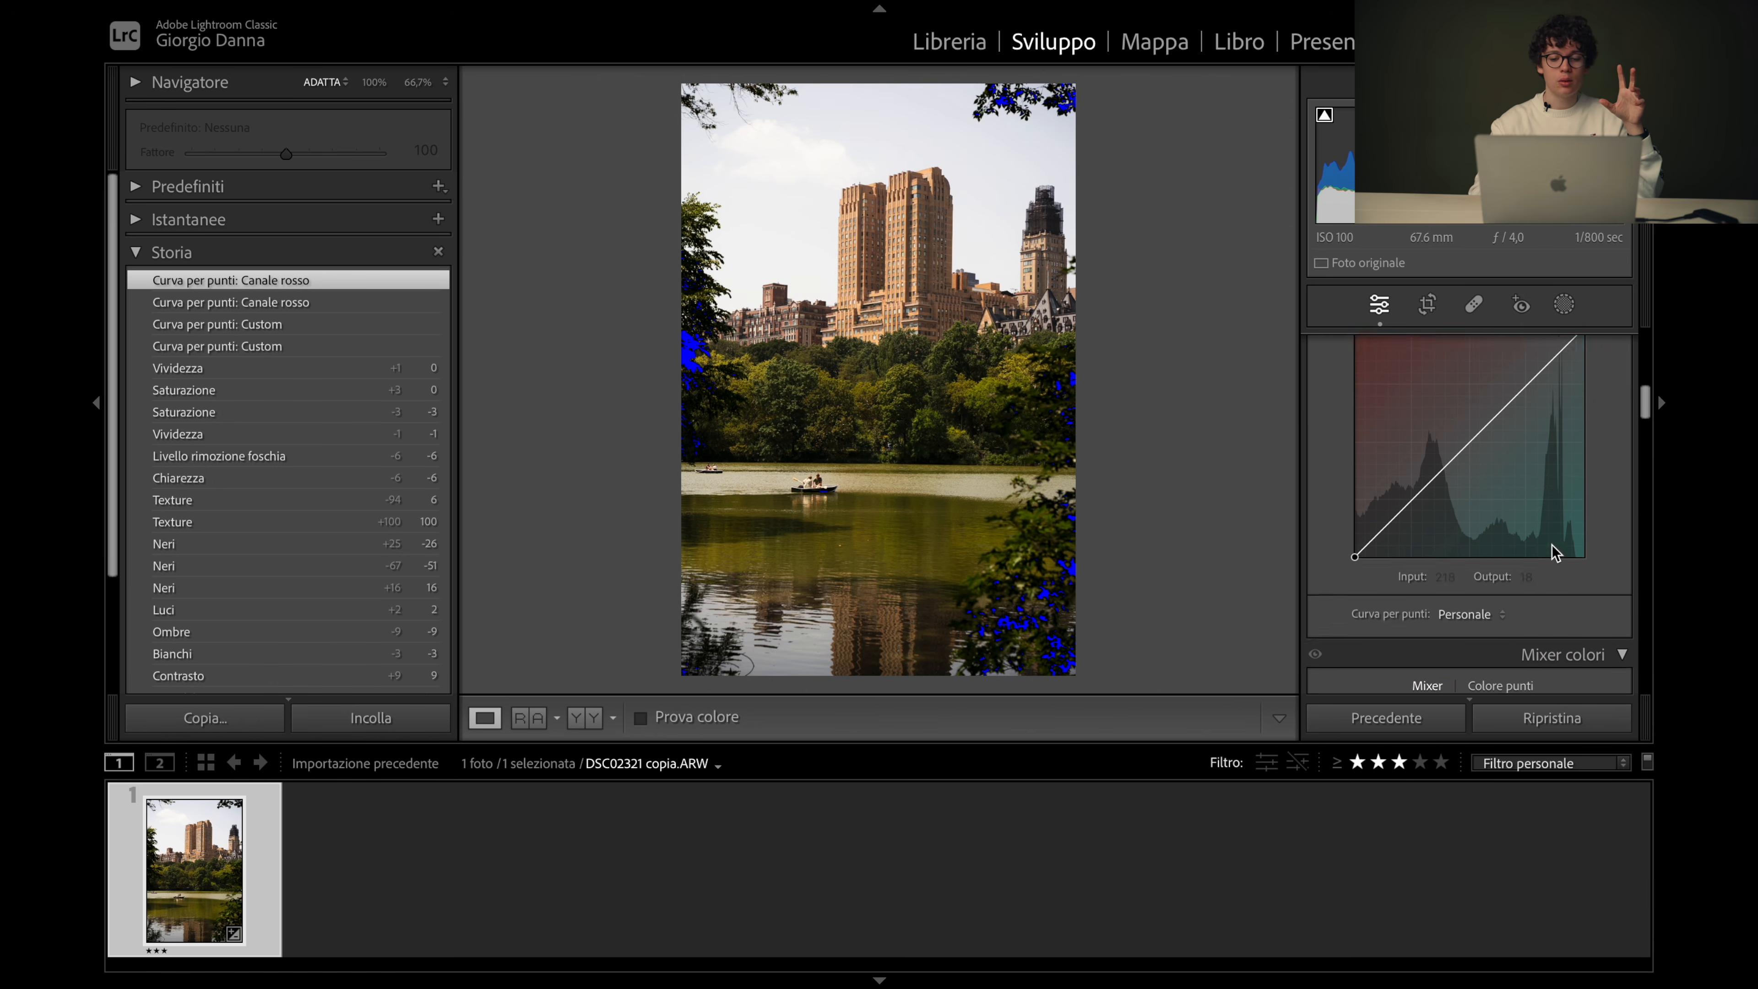
Look through the Mixer colori HSL views: Tonalità, Saturazione and Tutto
{"action": "scroll", "coordinate": [1434, 493], "scroll_direction": "down", "scroll_amount": 2}
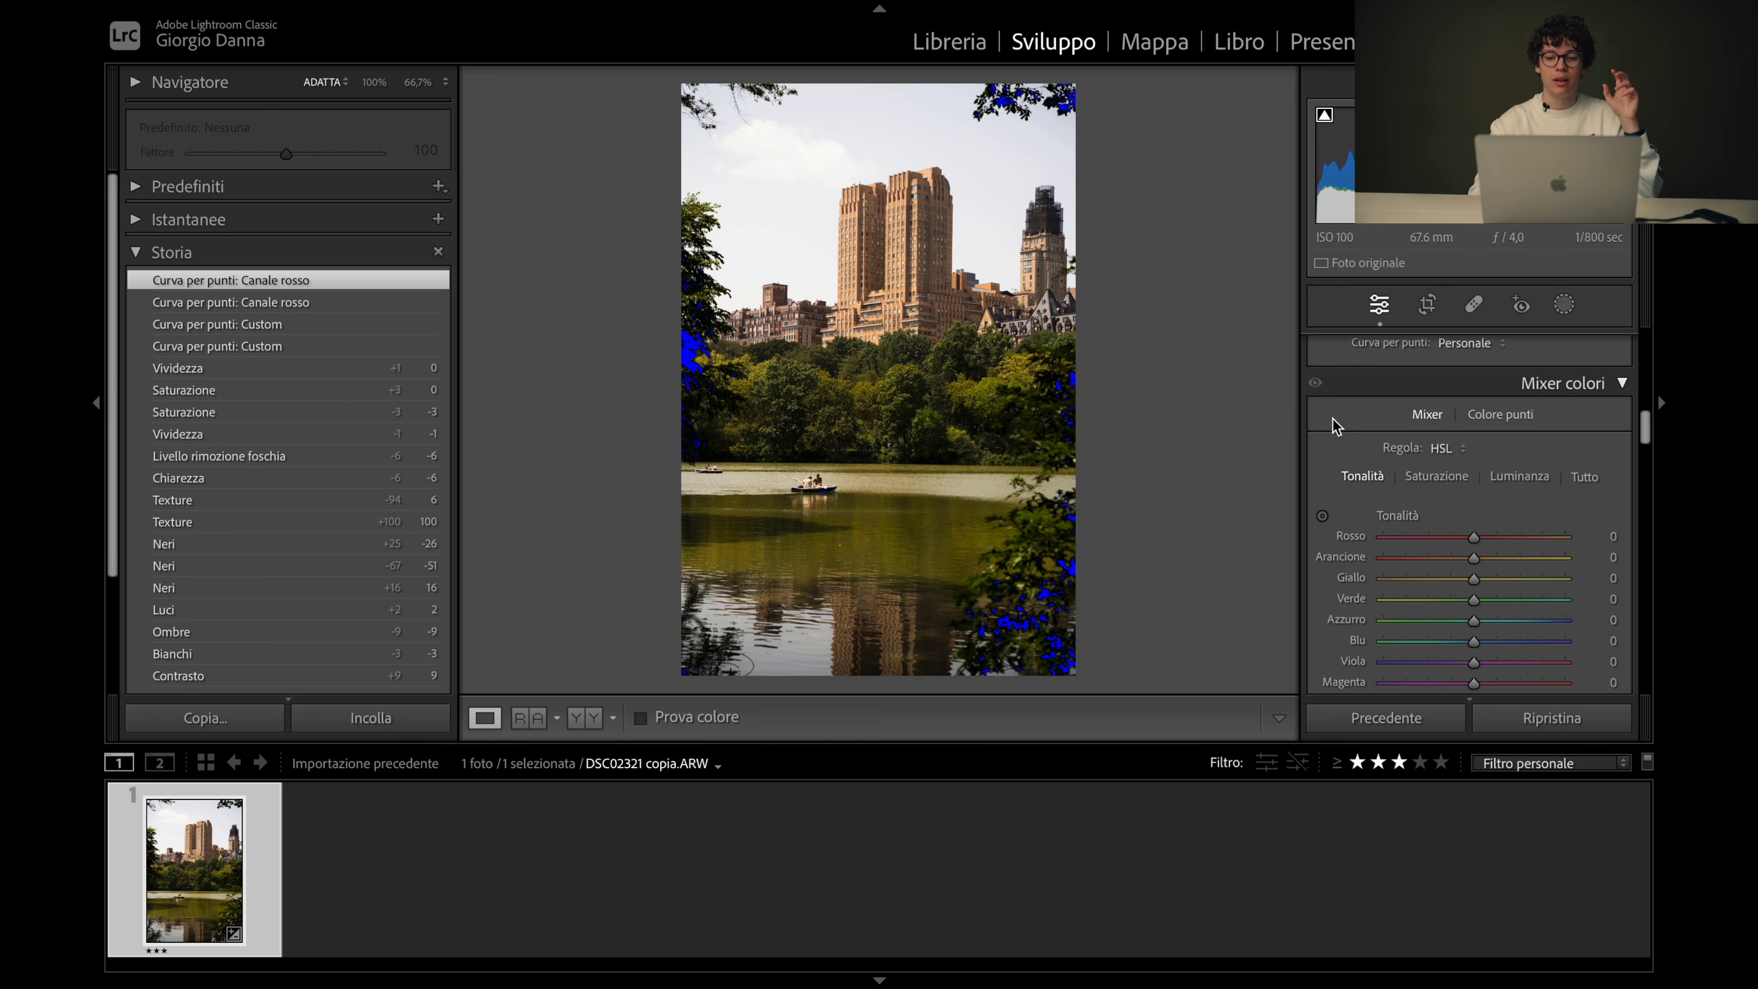
{"action": "scroll", "coordinate": [1425, 486], "scroll_direction": "down", "scroll_amount": 4}
{"action": "scroll", "coordinate": [1425, 486], "scroll_direction": "up", "scroll_amount": 3}
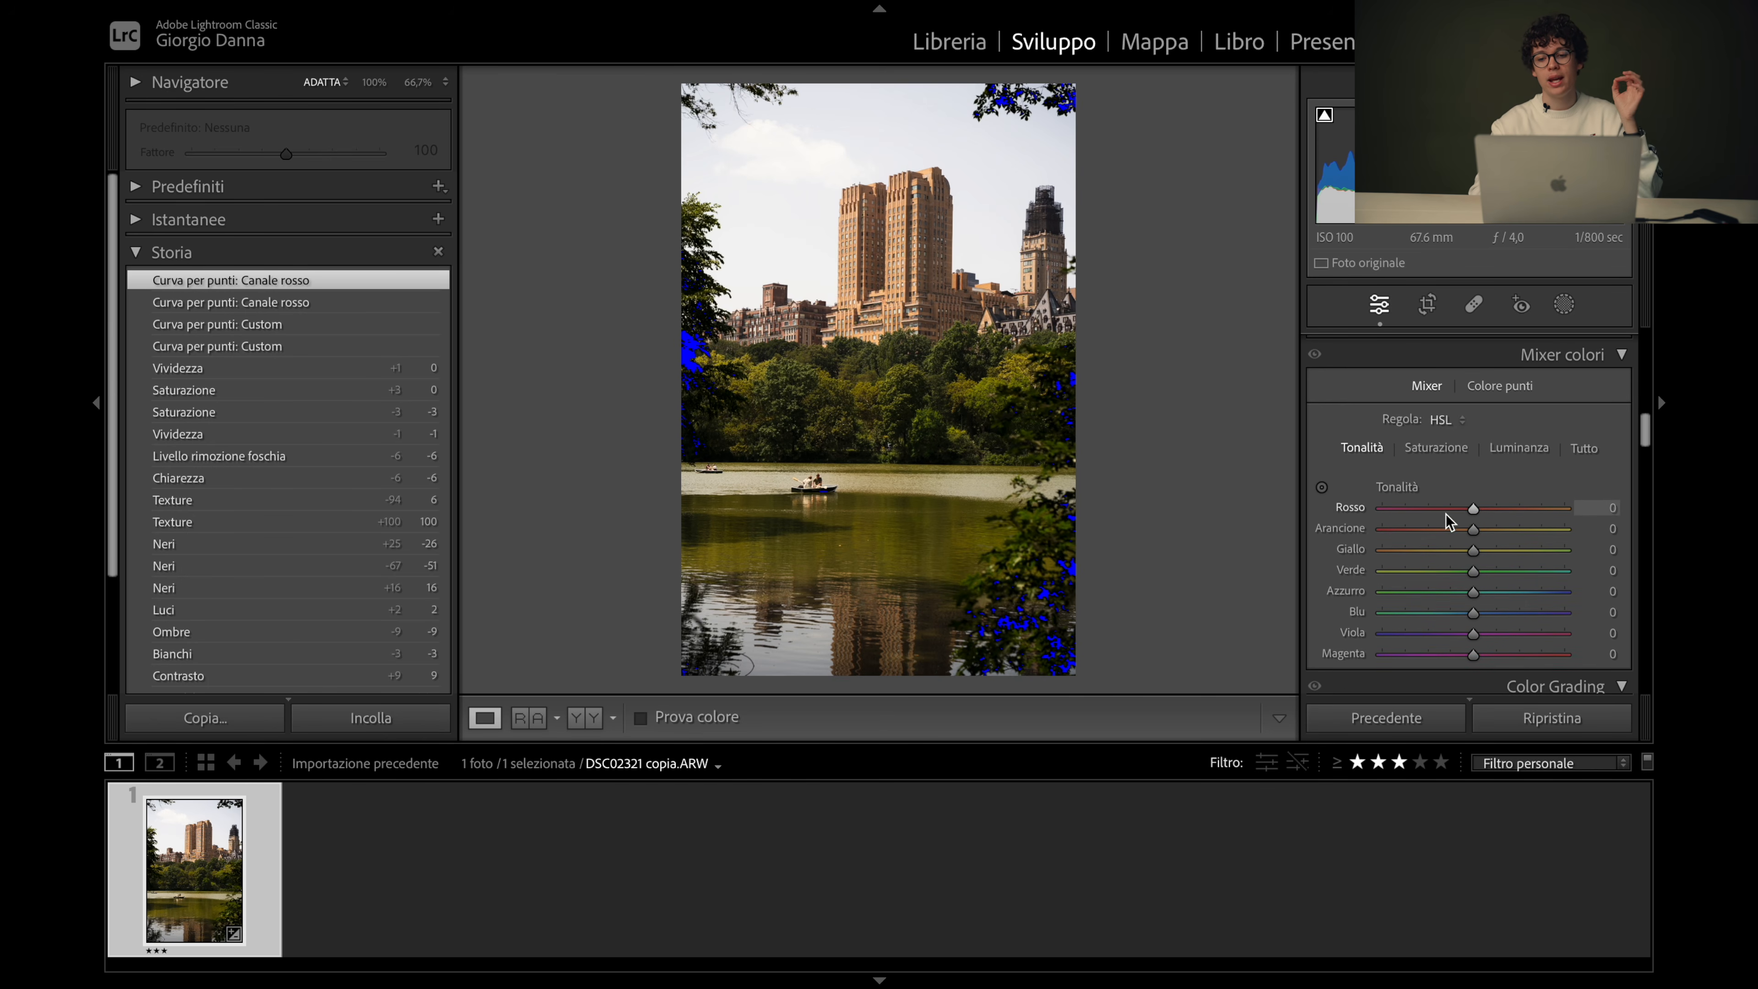
{"action": "left_click", "coordinate": [1435, 447]}
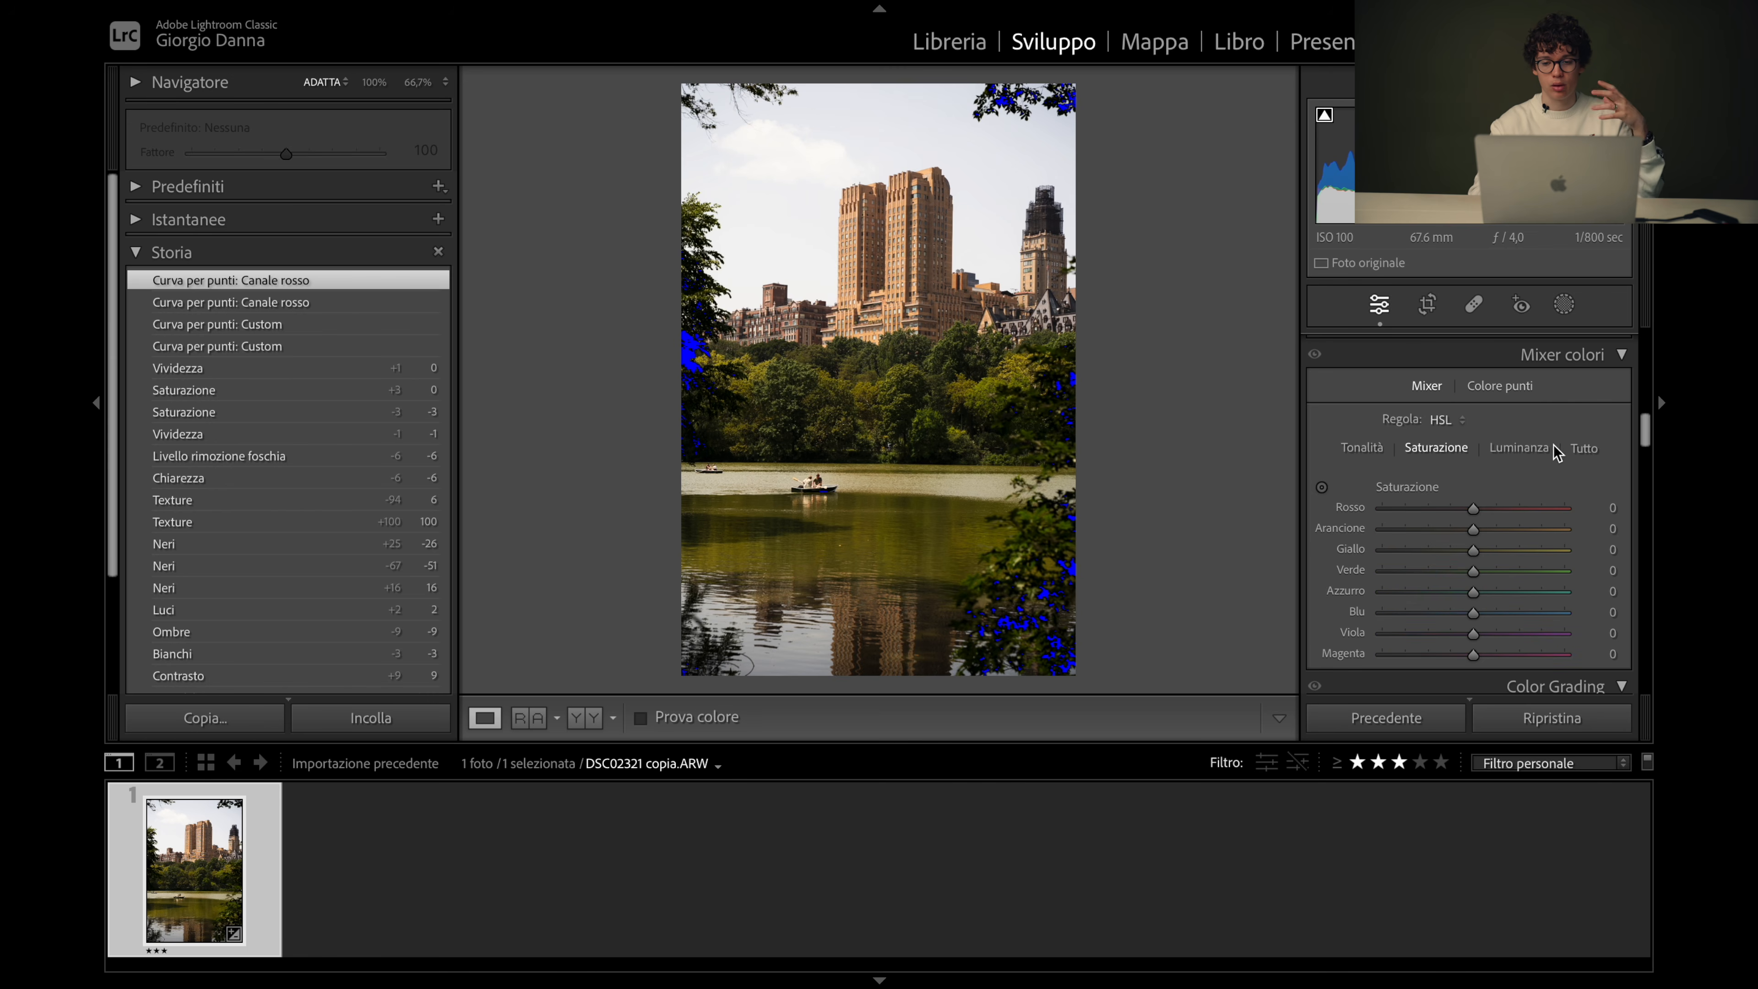
{"action": "left_click", "coordinate": [1584, 448]}
{"action": "scroll", "coordinate": [1474, 547], "scroll_direction": "down", "scroll_amount": 5}
{"action": "scroll", "coordinate": [1462, 537], "scroll_direction": "up", "scroll_amount": 2}
{"action": "scroll", "coordinate": [1420, 506], "scroll_direction": "up", "scroll_amount": 2}
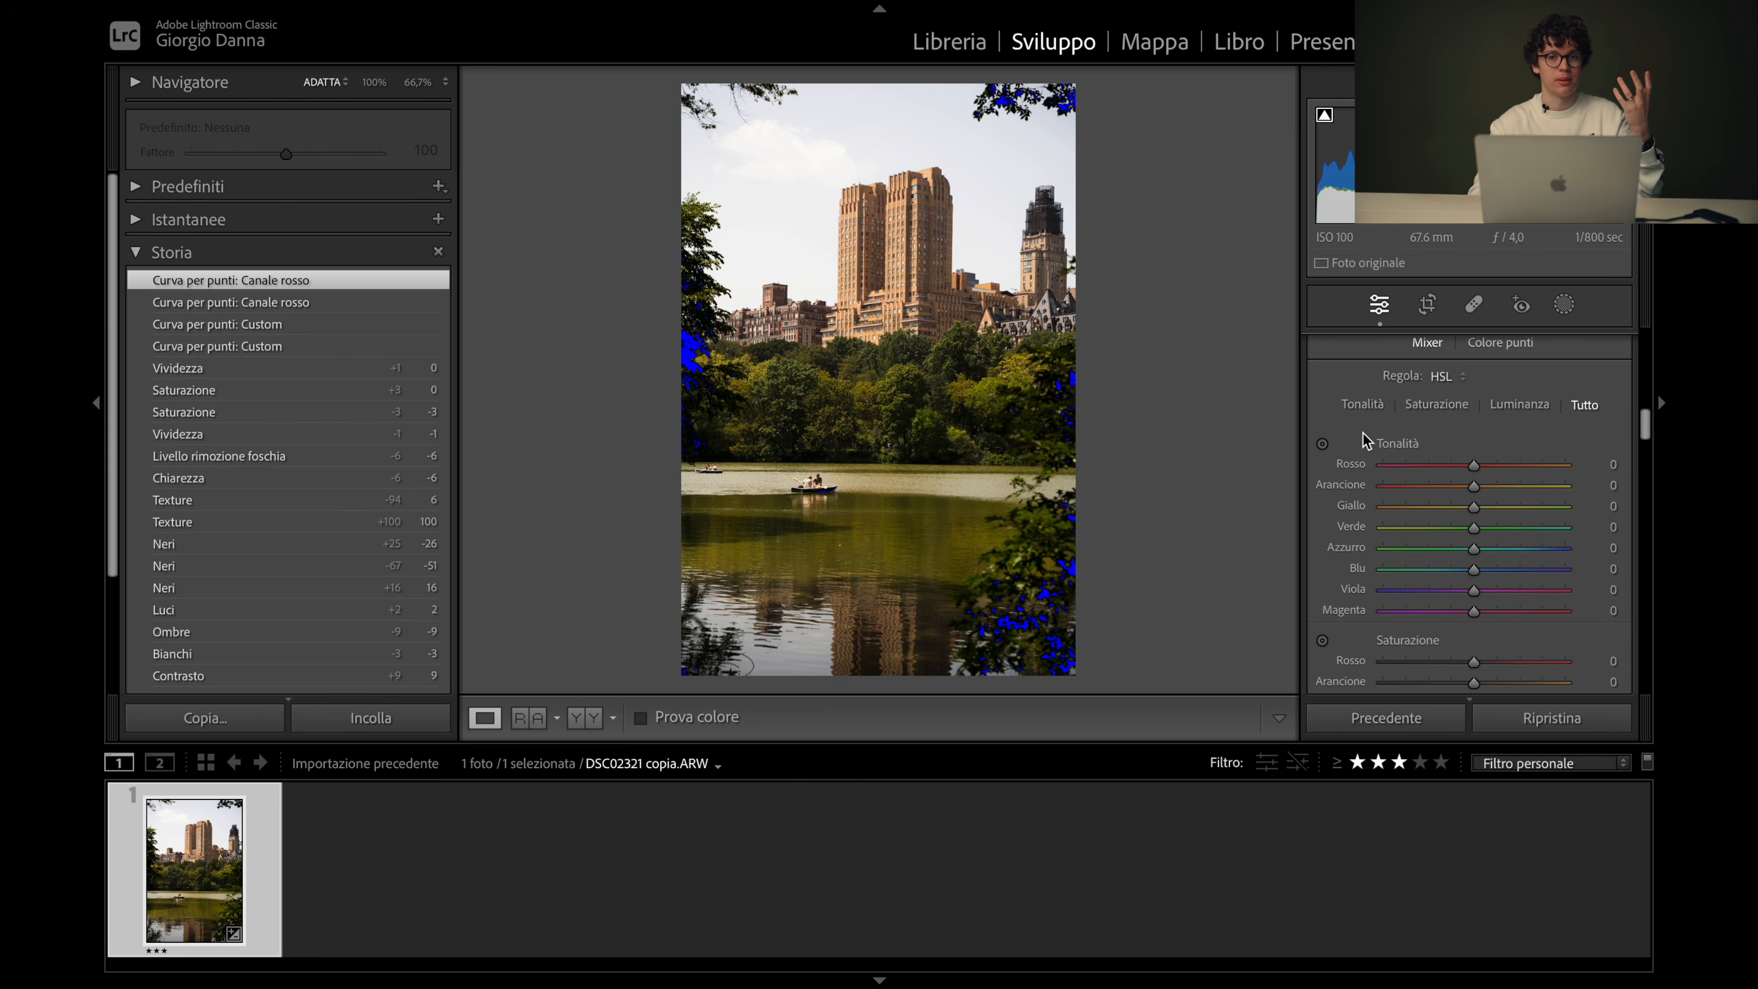
Adjust the HSL color shifts in Mixer colori, setting the orange saturation to +18
{"action": "left_click", "coordinate": [1361, 405]}
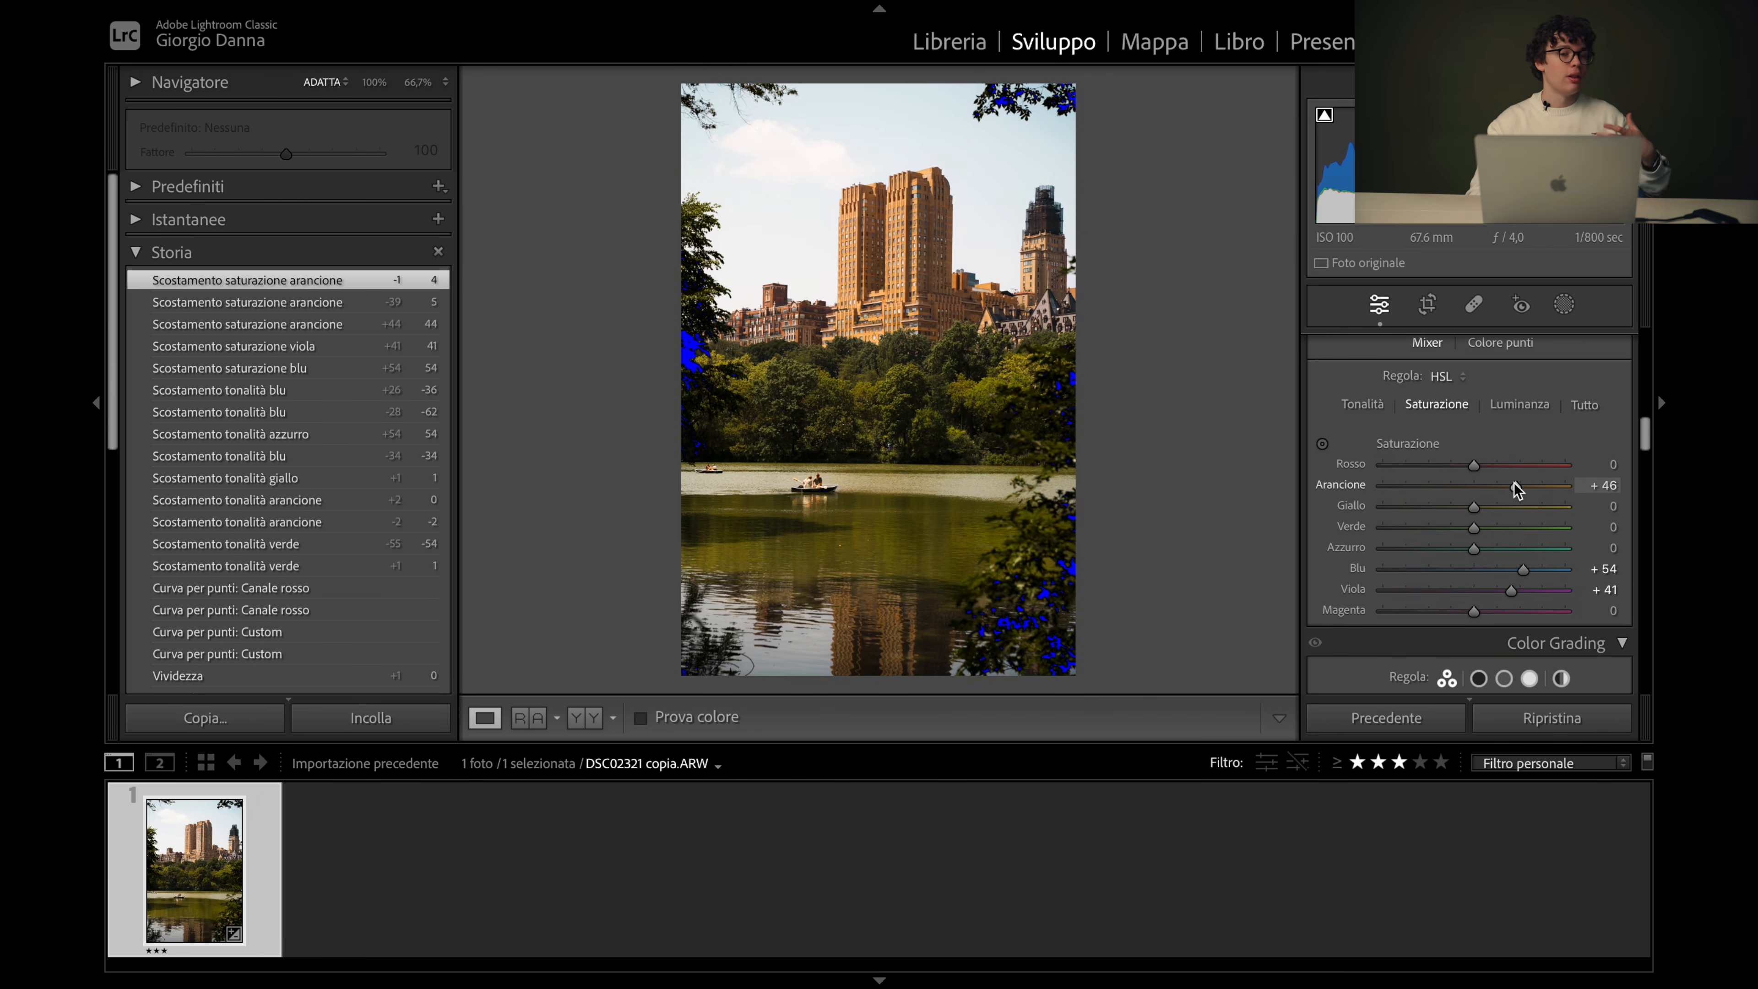
{"action": "left_click_drag", "start_coordinate": [1514, 487], "coordinate": [1490, 496]}
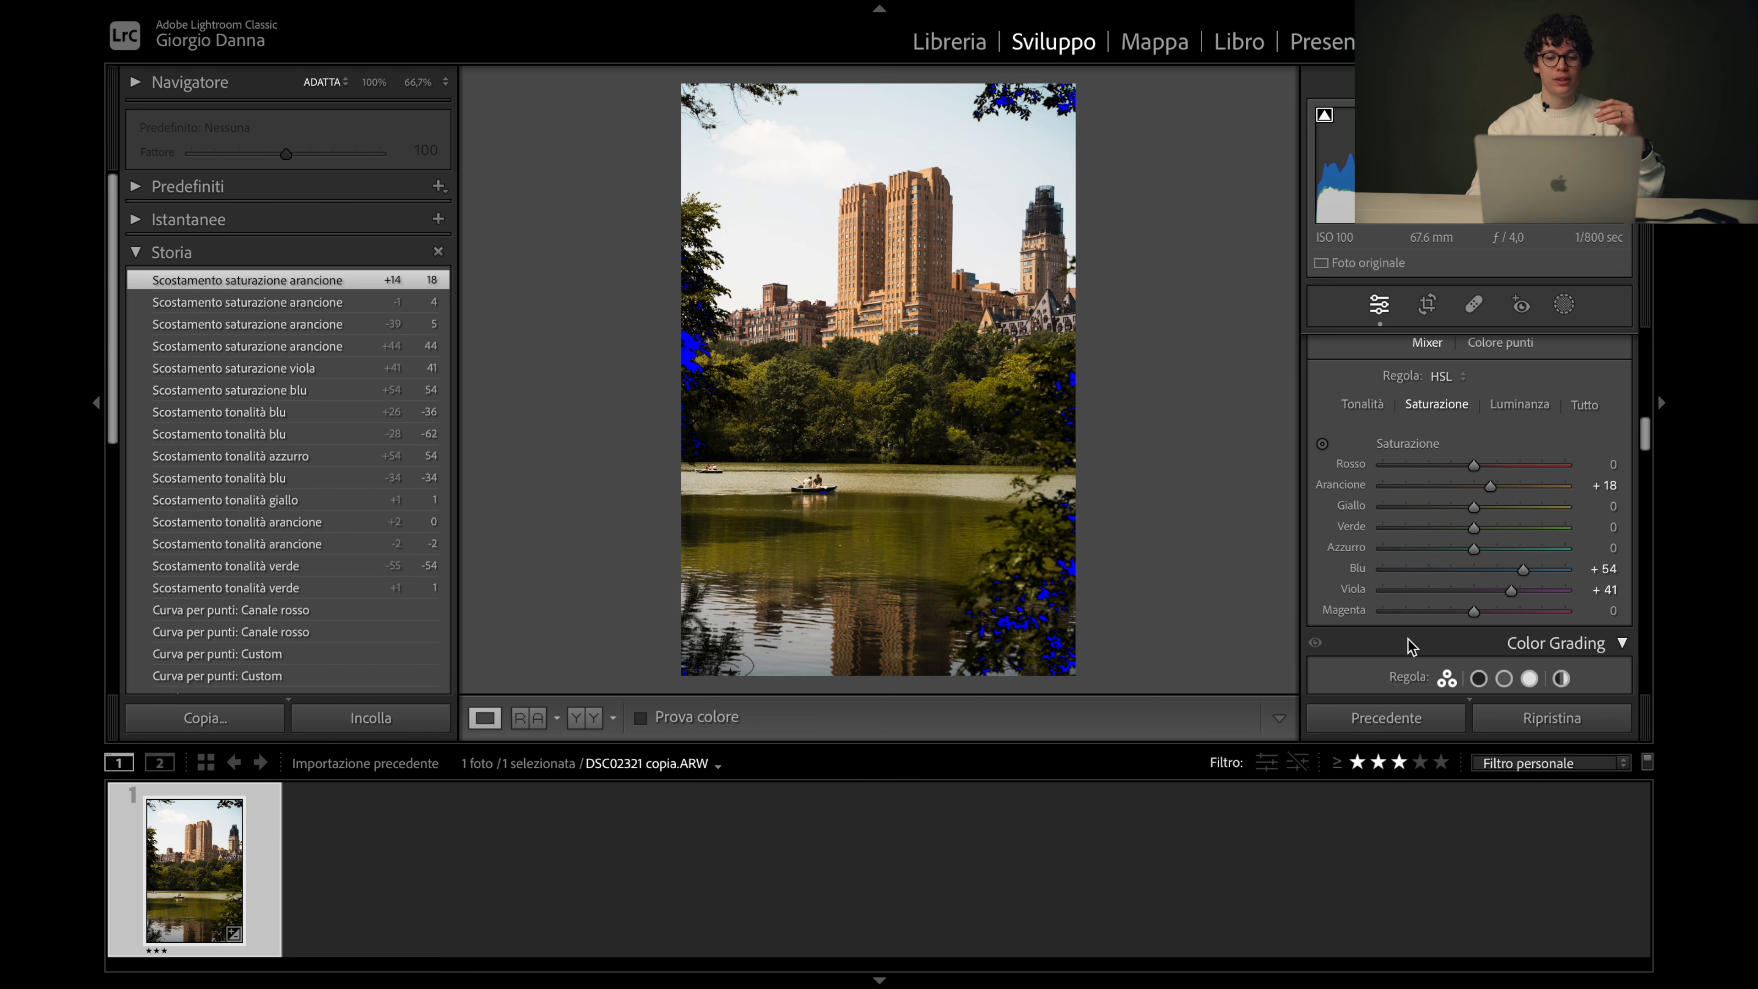
Look through the Color Grading wheels, including the enlarged Mezzitoni wheel and the combined view
{"action": "scroll", "coordinate": [1412, 645], "scroll_direction": "down", "scroll_amount": 4}
{"action": "scroll", "coordinate": [1411, 645], "scroll_direction": "down", "scroll_amount": 3}
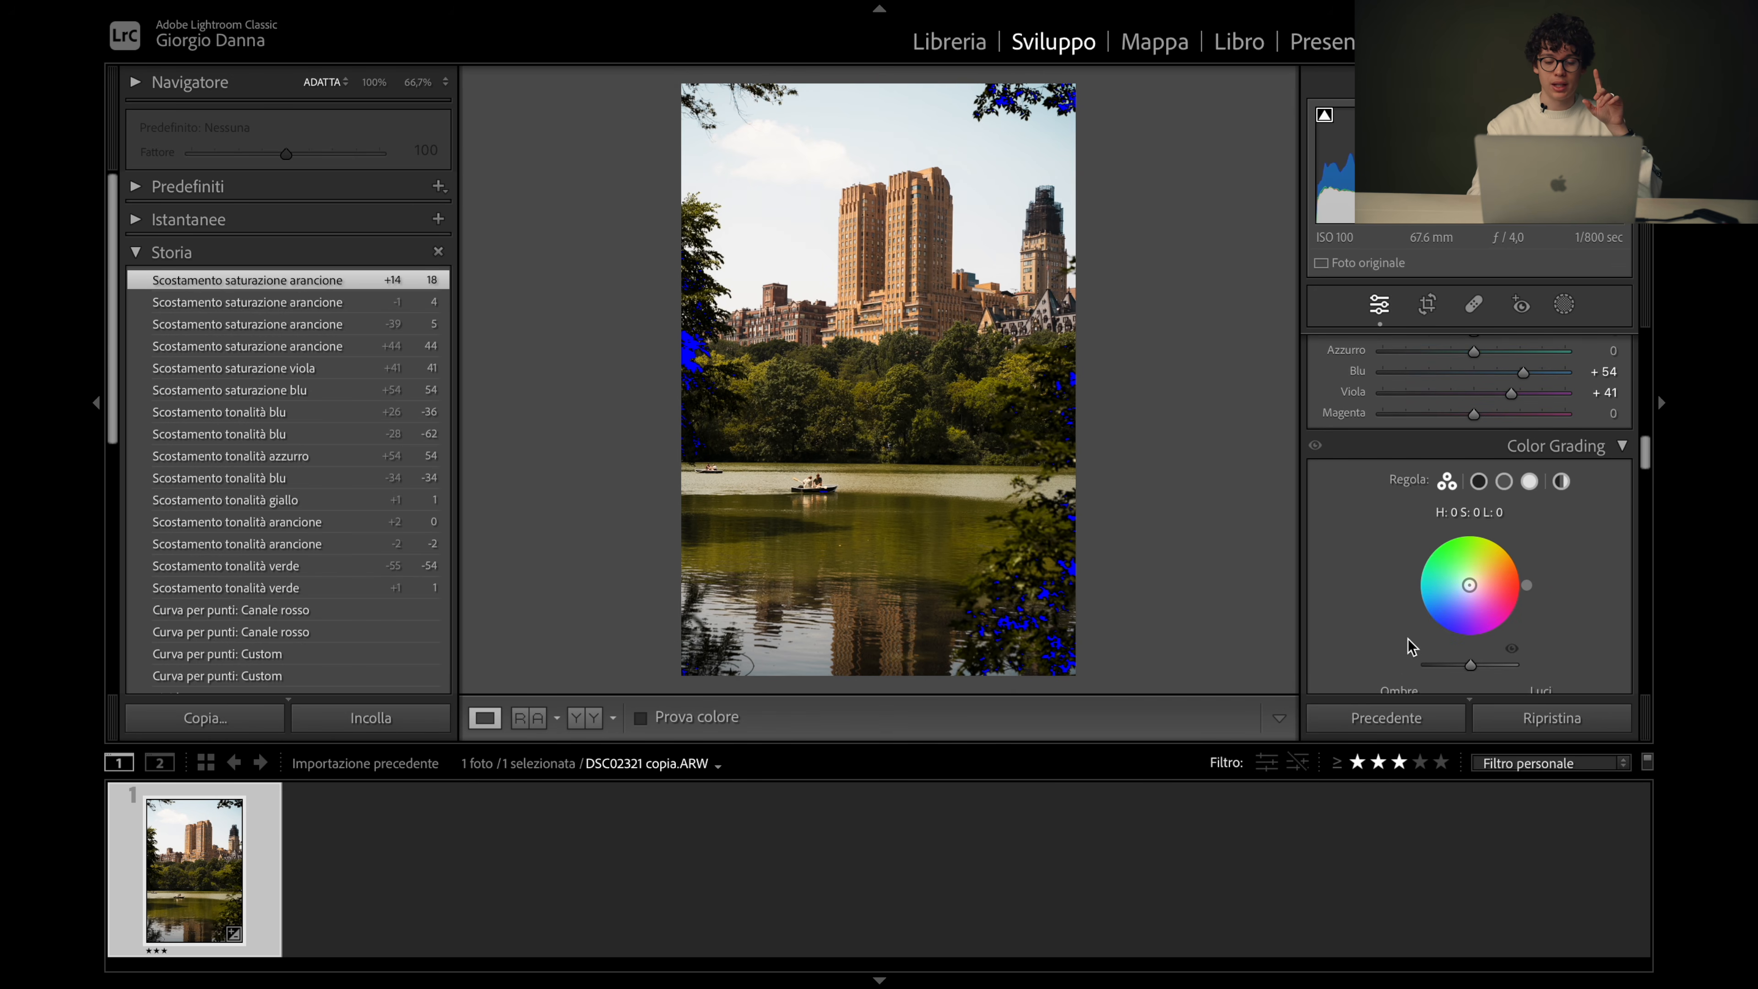
{"action": "scroll", "coordinate": [1412, 645], "scroll_direction": "down", "scroll_amount": 5}
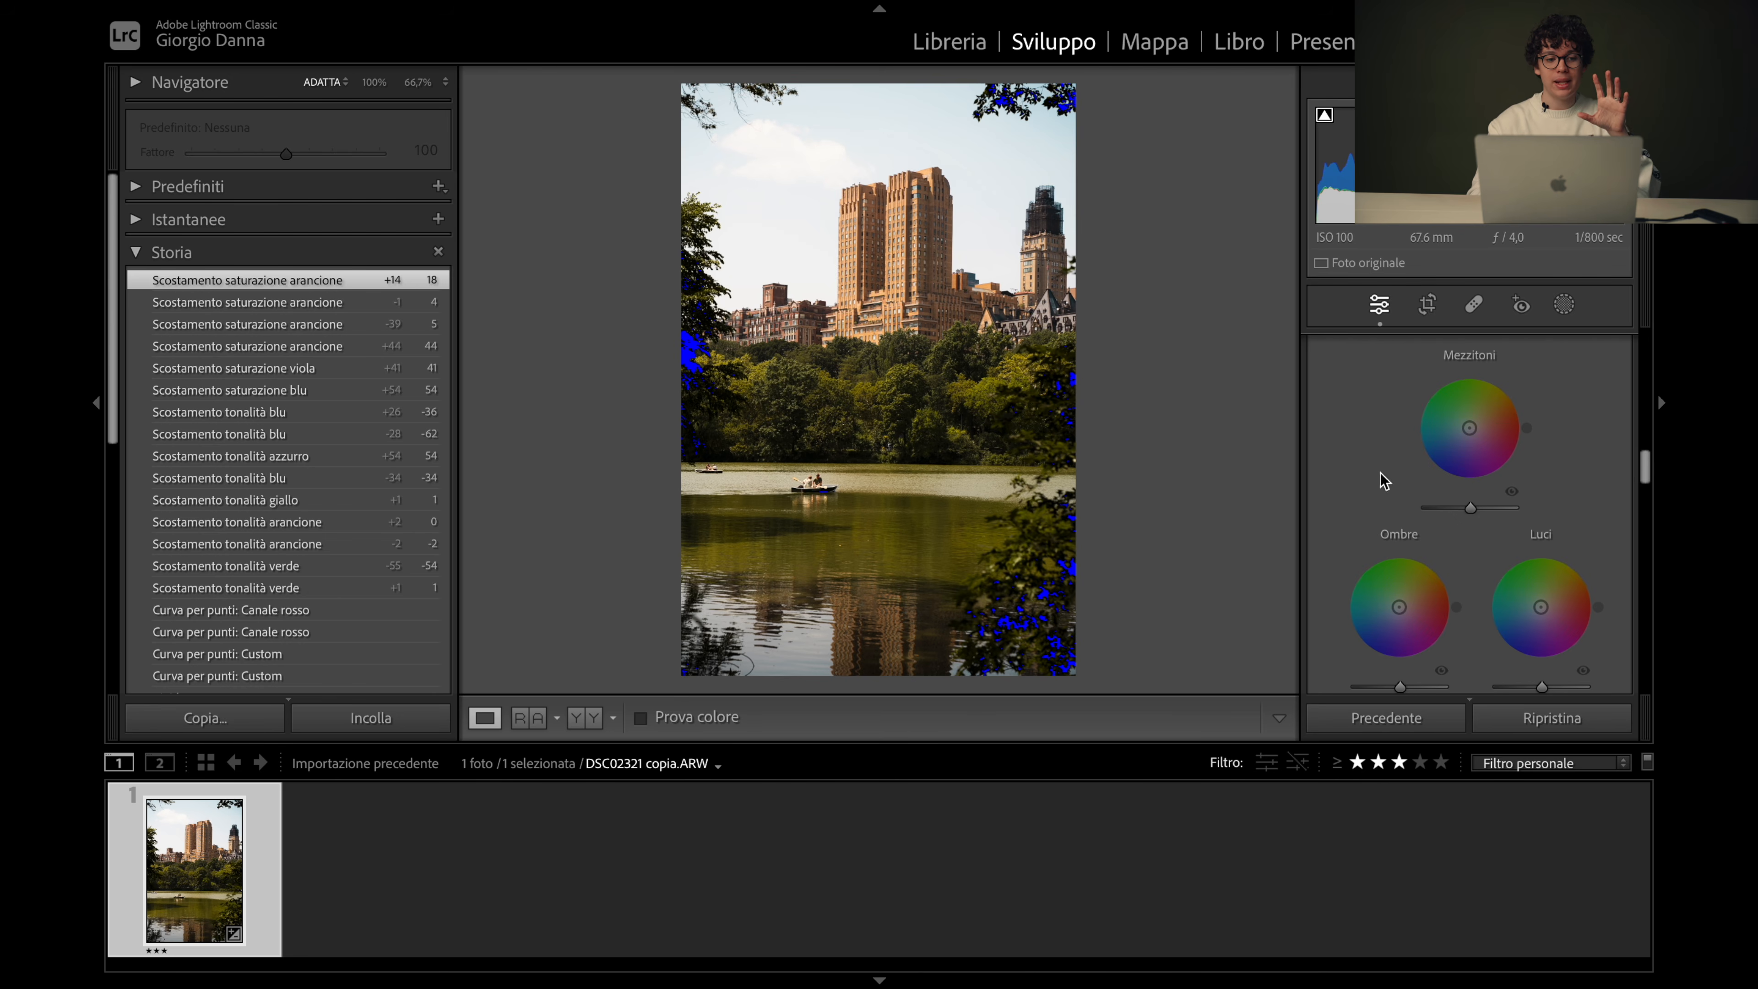
{"action": "scroll", "coordinate": [1352, 412], "scroll_direction": "up", "scroll_amount": 1}
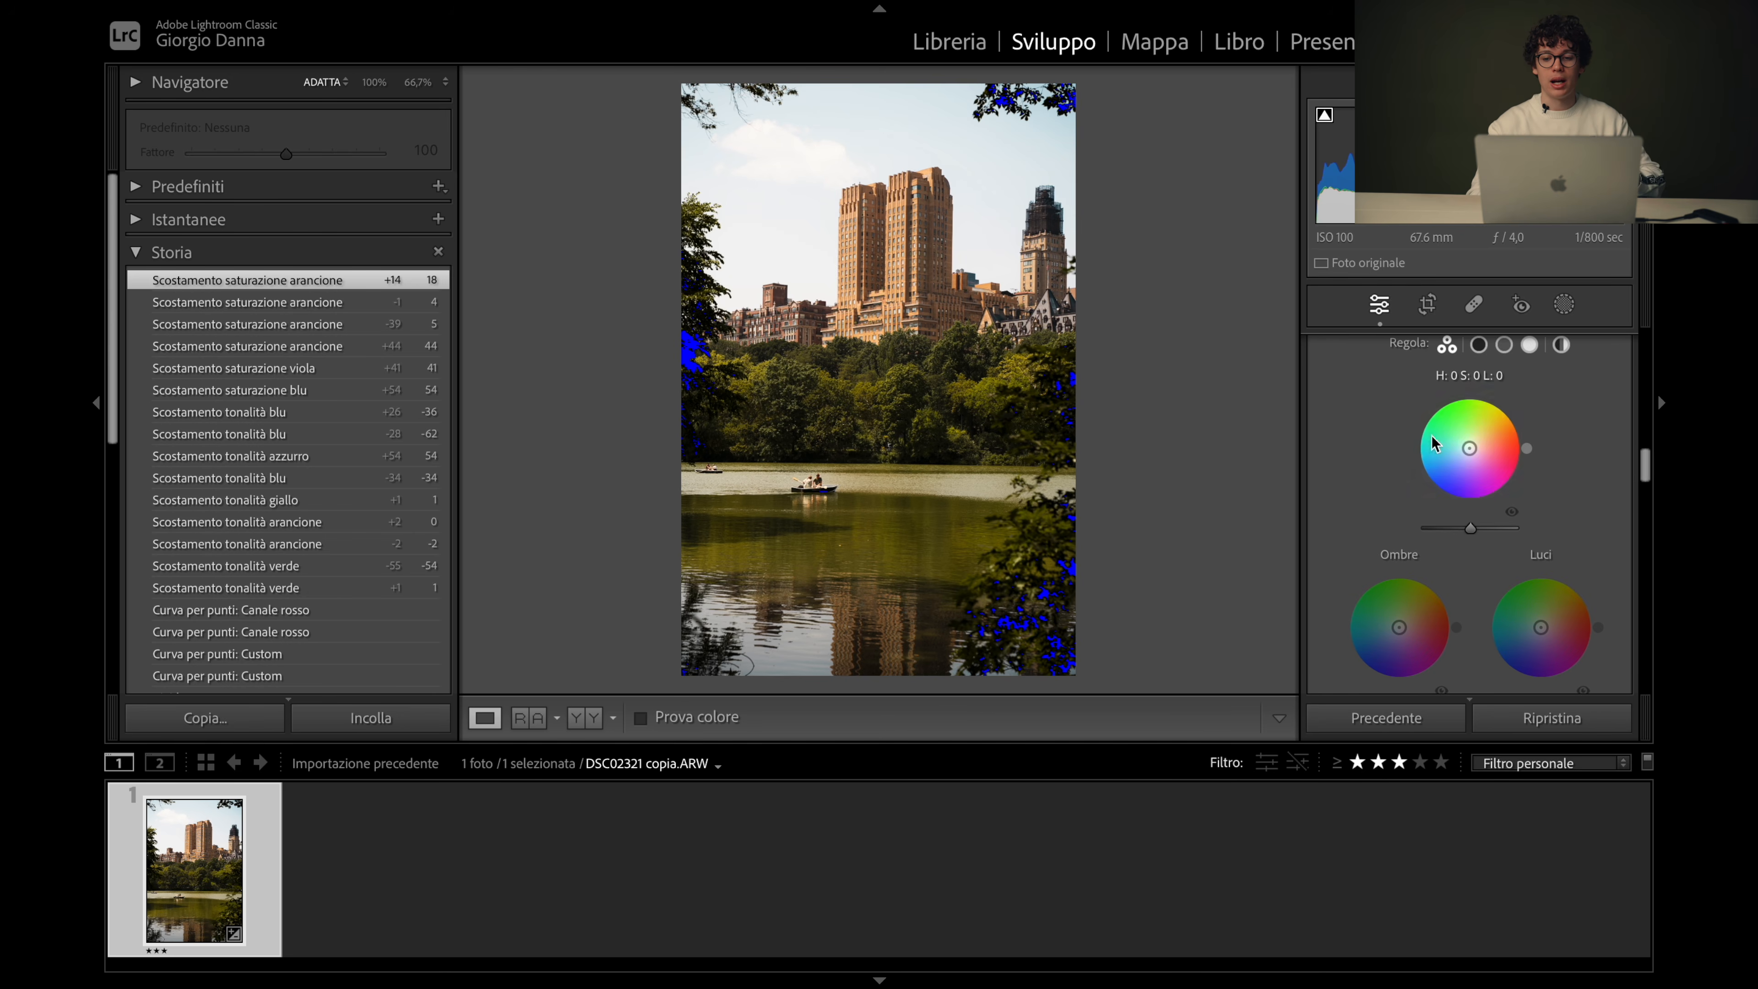
{"action": "scroll", "coordinate": [1430, 435], "scroll_direction": "up", "scroll_amount": 3}
{"action": "left_click", "coordinate": [1504, 392]}
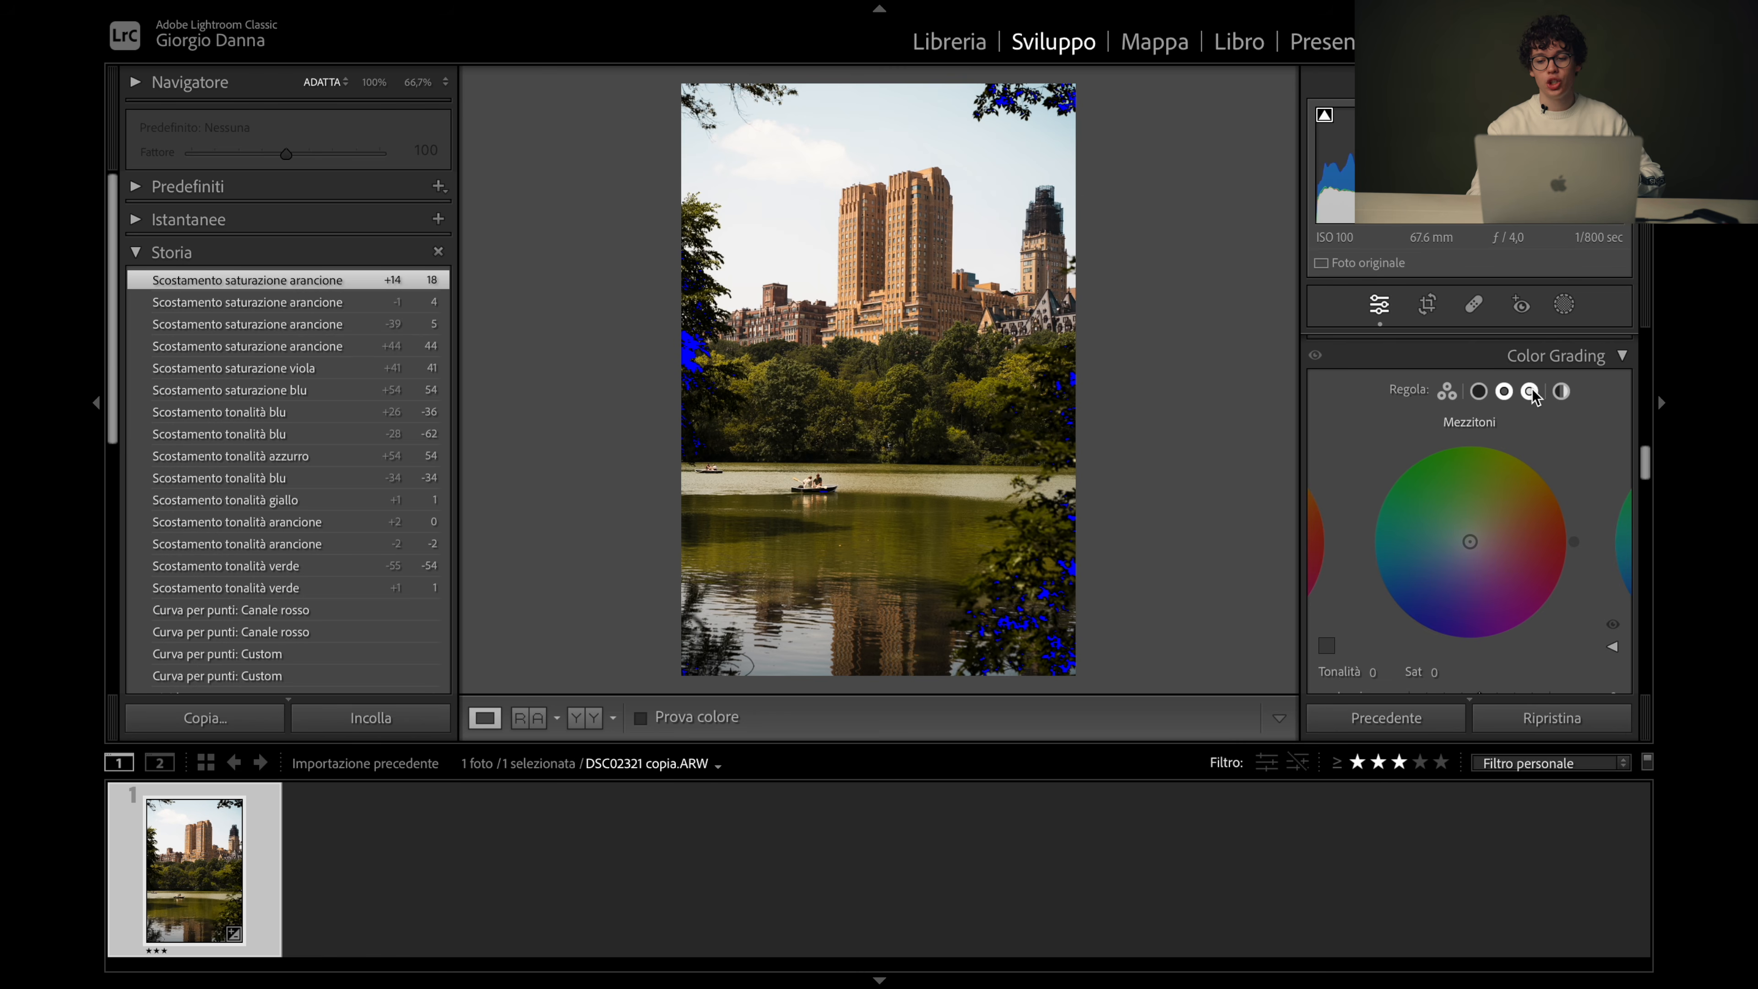
{"action": "left_click", "coordinate": [1446, 391]}
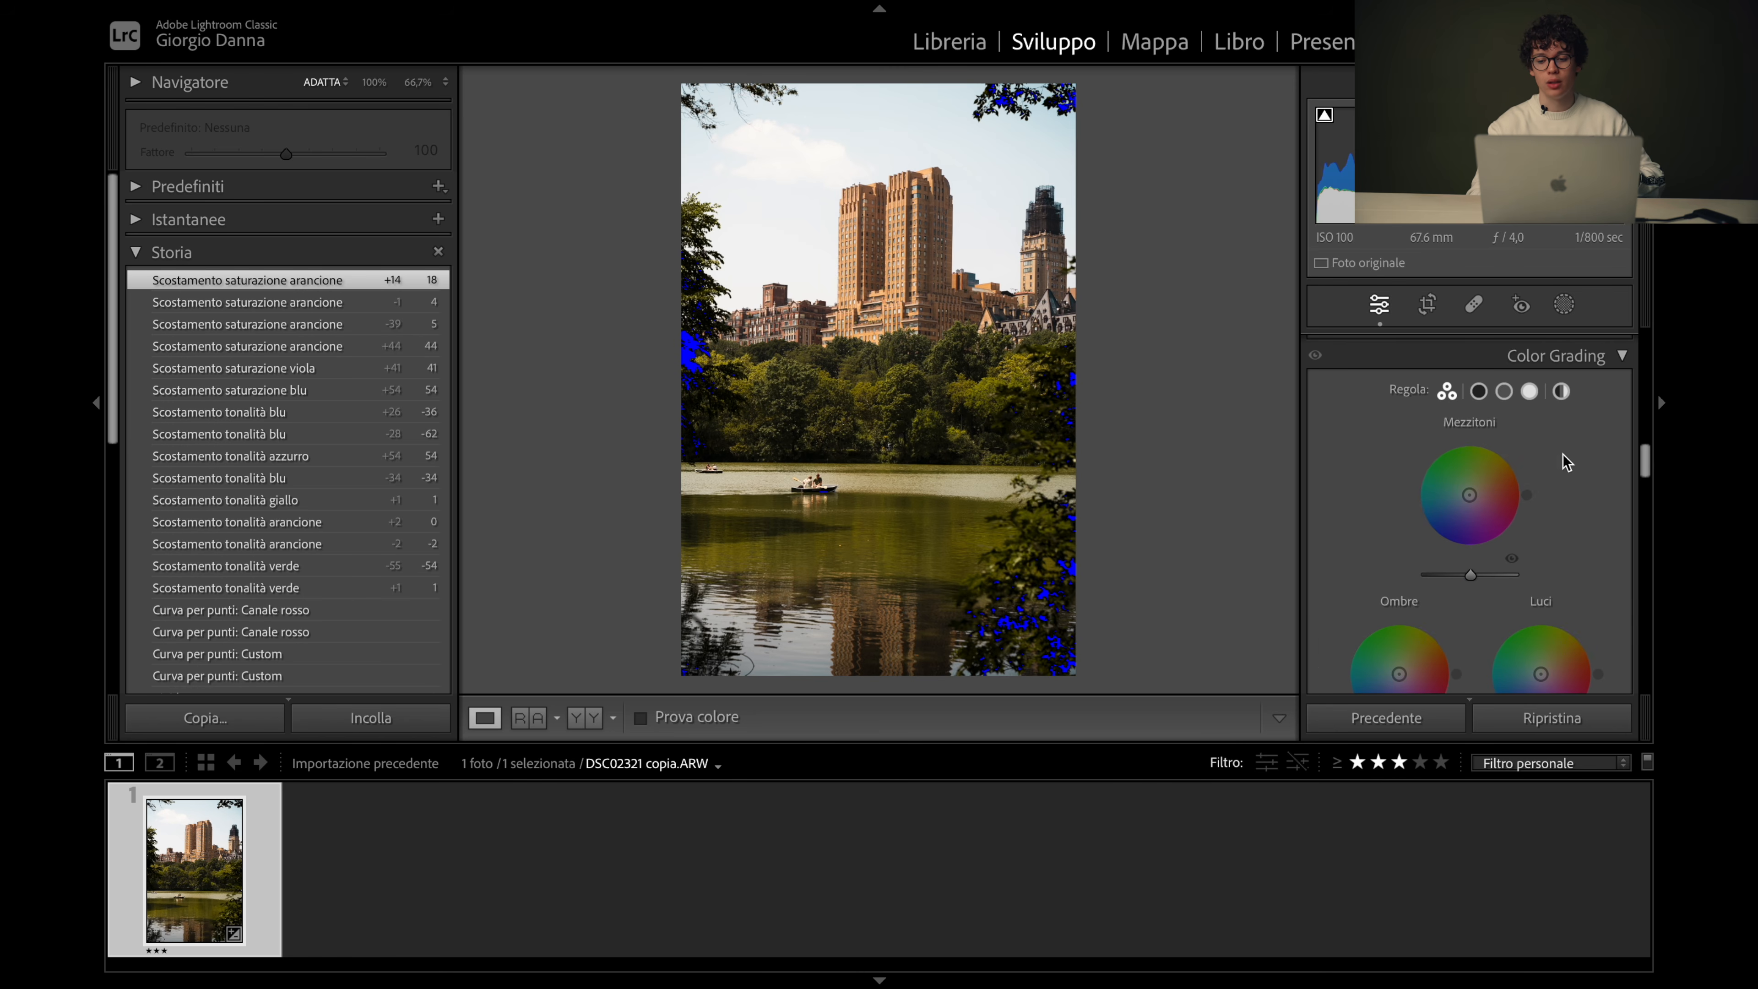
Tint the Ombre in Color Grading with a warm hue of 31 and saturation of 5
{"action": "left_click", "coordinate": [1479, 392]}
{"action": "scroll", "coordinate": [1453, 526], "scroll_direction": "down", "scroll_amount": 3}
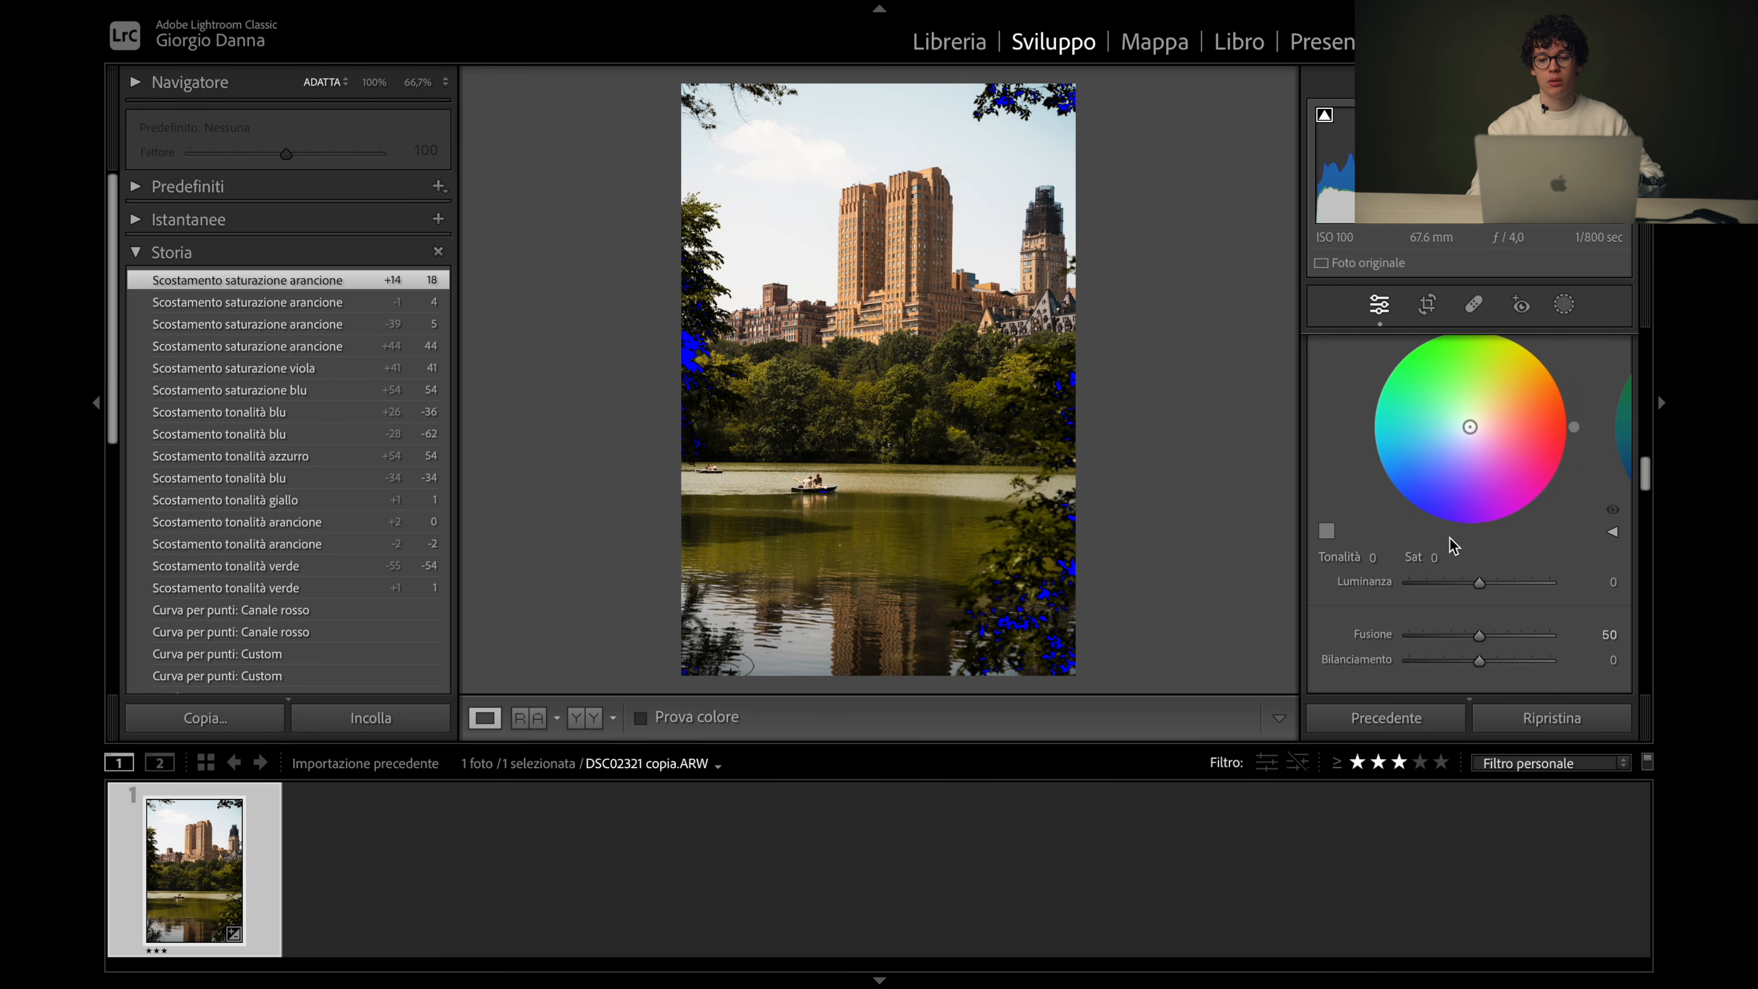
{"action": "mouse_move", "coordinate": [1469, 427]}
{"action": "left_mouse_down"}
{"action": "mouse_move", "coordinate": [1495, 428]}
{"action": "mouse_move", "coordinate": [1478, 382]}
{"action": "mouse_move", "coordinate": [1455, 412]}
{"action": "mouse_move", "coordinate": [1471, 466]}
{"action": "mouse_move", "coordinate": [1495, 460]}
{"action": "mouse_move", "coordinate": [1459, 438]}
{"action": "mouse_move", "coordinate": [1437, 465]}
{"action": "mouse_move", "coordinate": [1475, 483]}
{"action": "mouse_move", "coordinate": [1476, 457]}
{"action": "mouse_move", "coordinate": [1452, 461]}
{"action": "mouse_move", "coordinate": [1474, 474]}
{"action": "mouse_move", "coordinate": [1483, 387]}
{"action": "mouse_move", "coordinate": [1475, 465]}
{"action": "left_mouse_up"}
{"action": "scroll", "coordinate": [1471, 459], "scroll_direction": "up", "scroll_amount": 2}
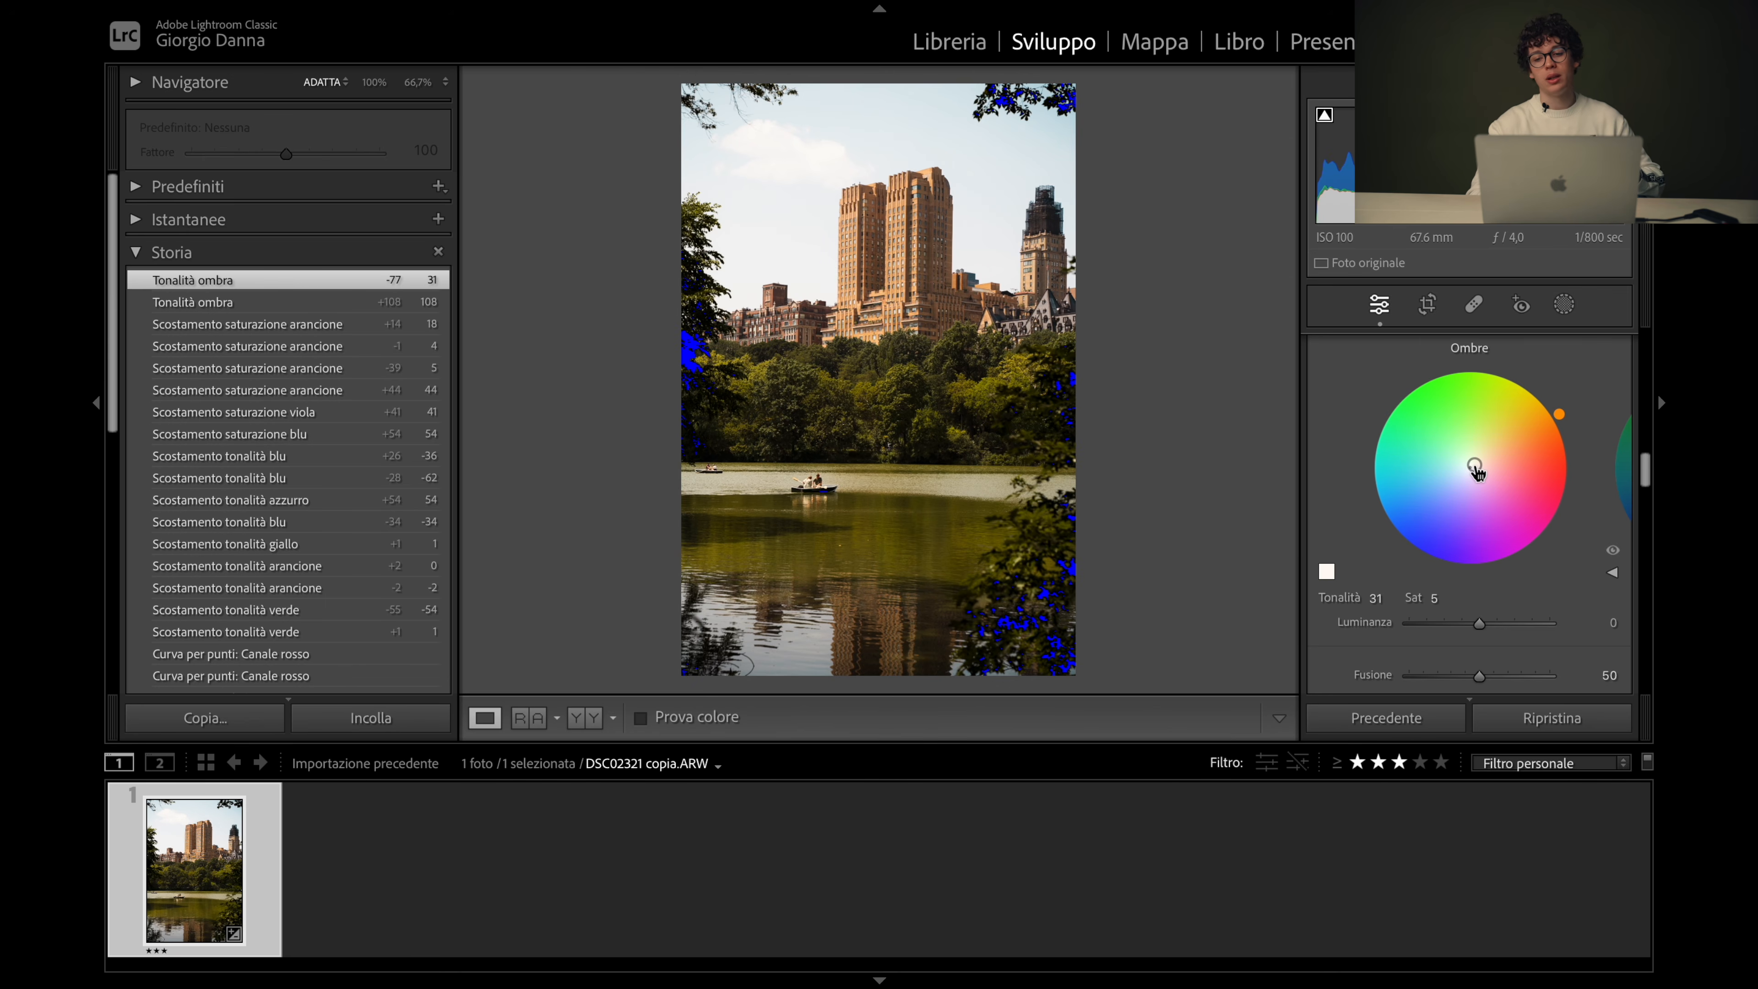
{"action": "scroll", "coordinate": [1476, 471], "scroll_direction": "down", "scroll_amount": 3}
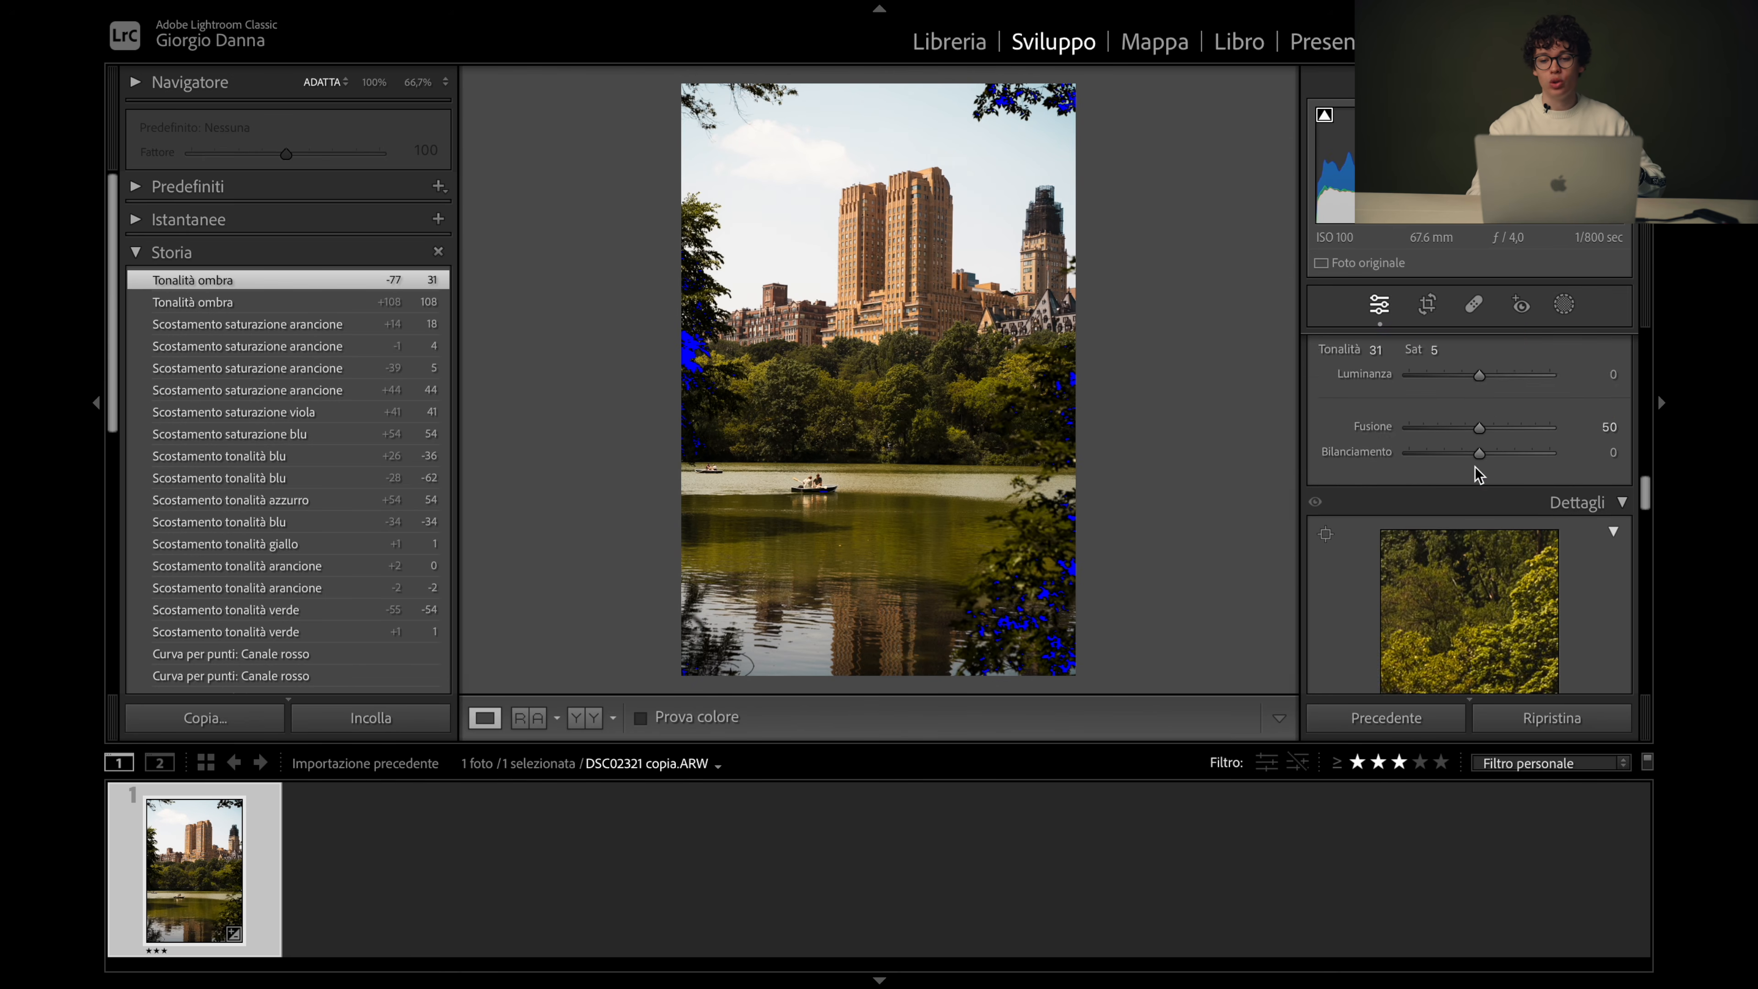
{"action": "scroll", "coordinate": [1475, 467], "scroll_direction": "up", "scroll_amount": 3}
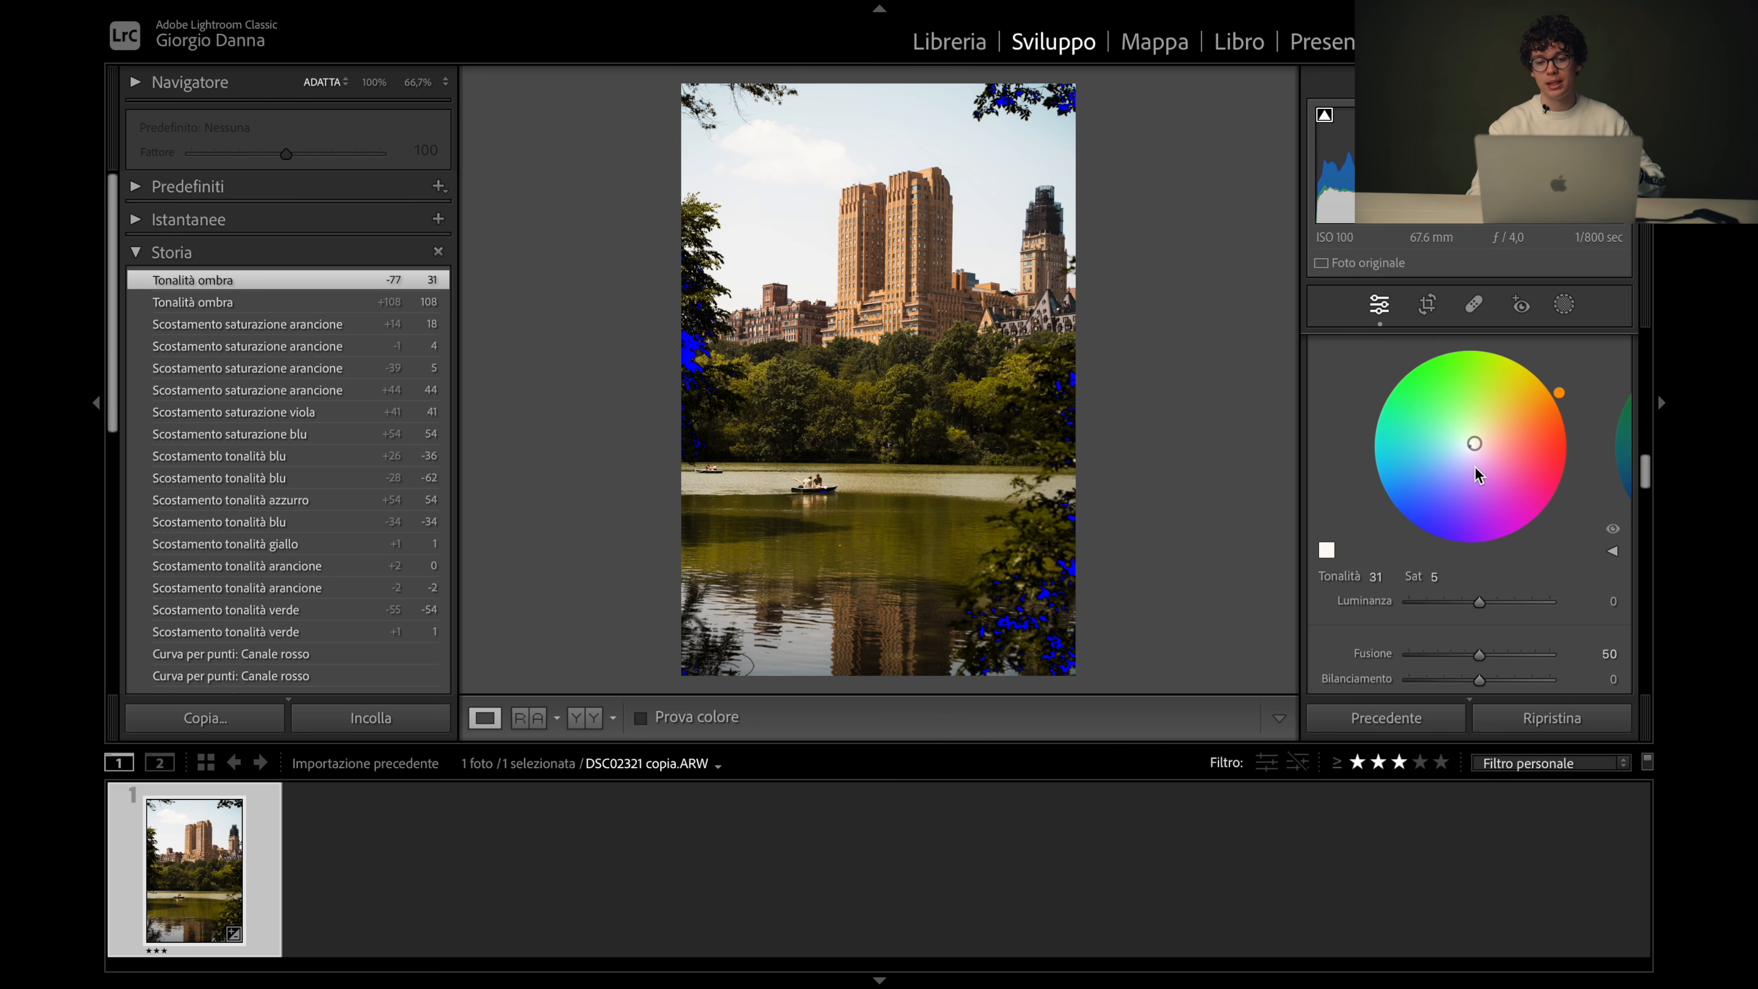
Apply a Globale color grade with hue 35 and saturation 11
{"action": "scroll", "coordinate": [1426, 428], "scroll_direction": "up", "scroll_amount": 5}
{"action": "left_click", "coordinate": [1510, 466]}
{"action": "left_click", "coordinate": [1561, 463]}
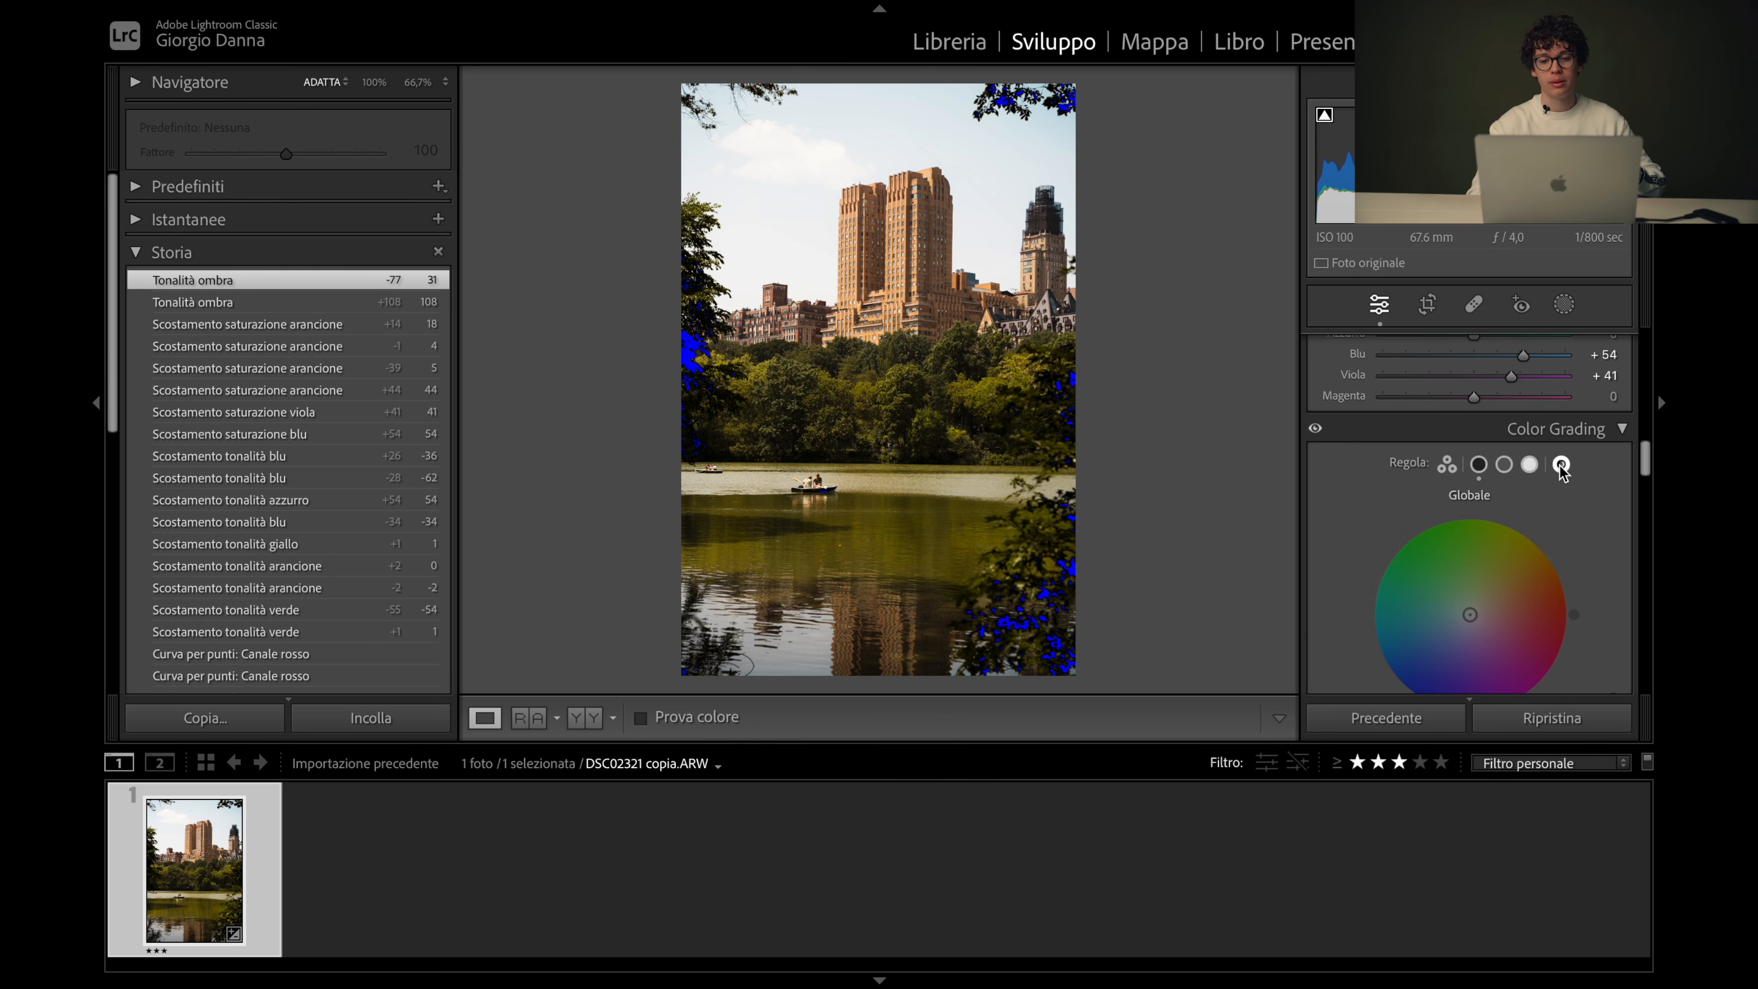
{"action": "scroll", "coordinate": [1561, 463], "scroll_direction": "down", "scroll_amount": 2}
{"action": "mouse_move", "coordinate": [1560, 477]}
{"action": "left_mouse_down"}
{"action": "mouse_move", "coordinate": [1442, 428]}
{"action": "mouse_move", "coordinate": [1518, 436]}
{"action": "mouse_move", "coordinate": [1570, 502]}
{"action": "mouse_move", "coordinate": [1554, 469]}
{"action": "left_mouse_up"}
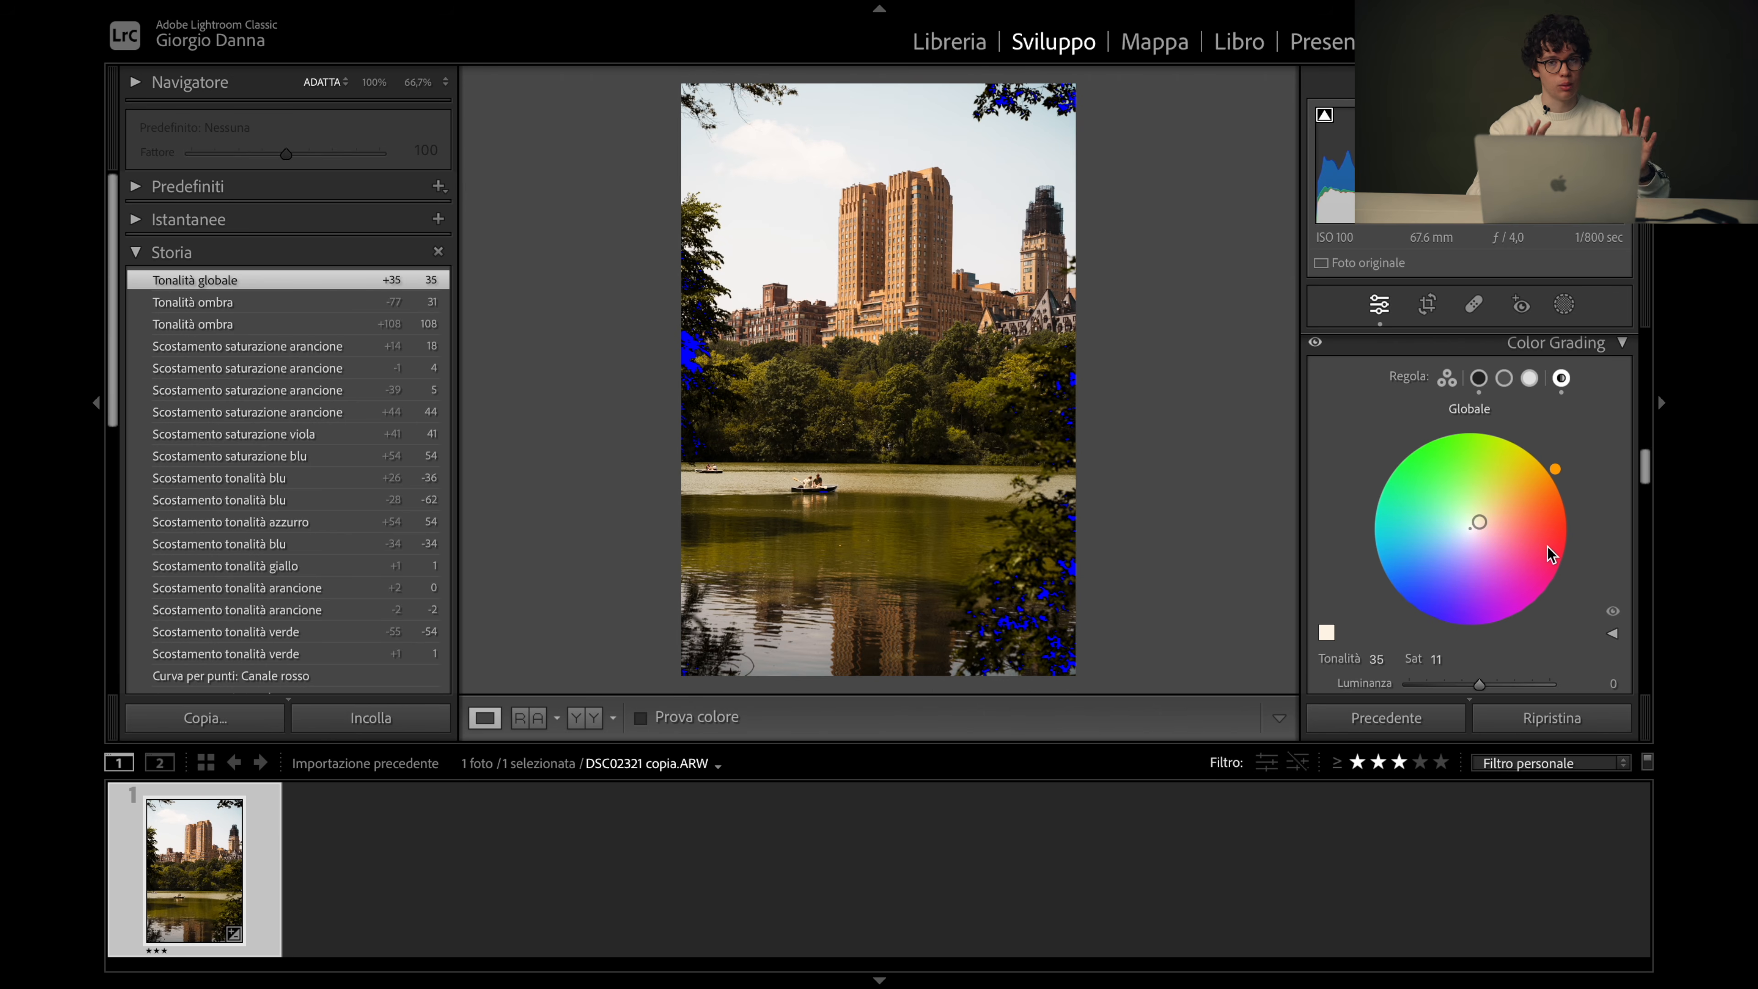
Set the Nitidezza Fattore to 59 in Dettagli
{"action": "scroll", "coordinate": [1547, 547], "scroll_direction": "down", "scroll_amount": 5}
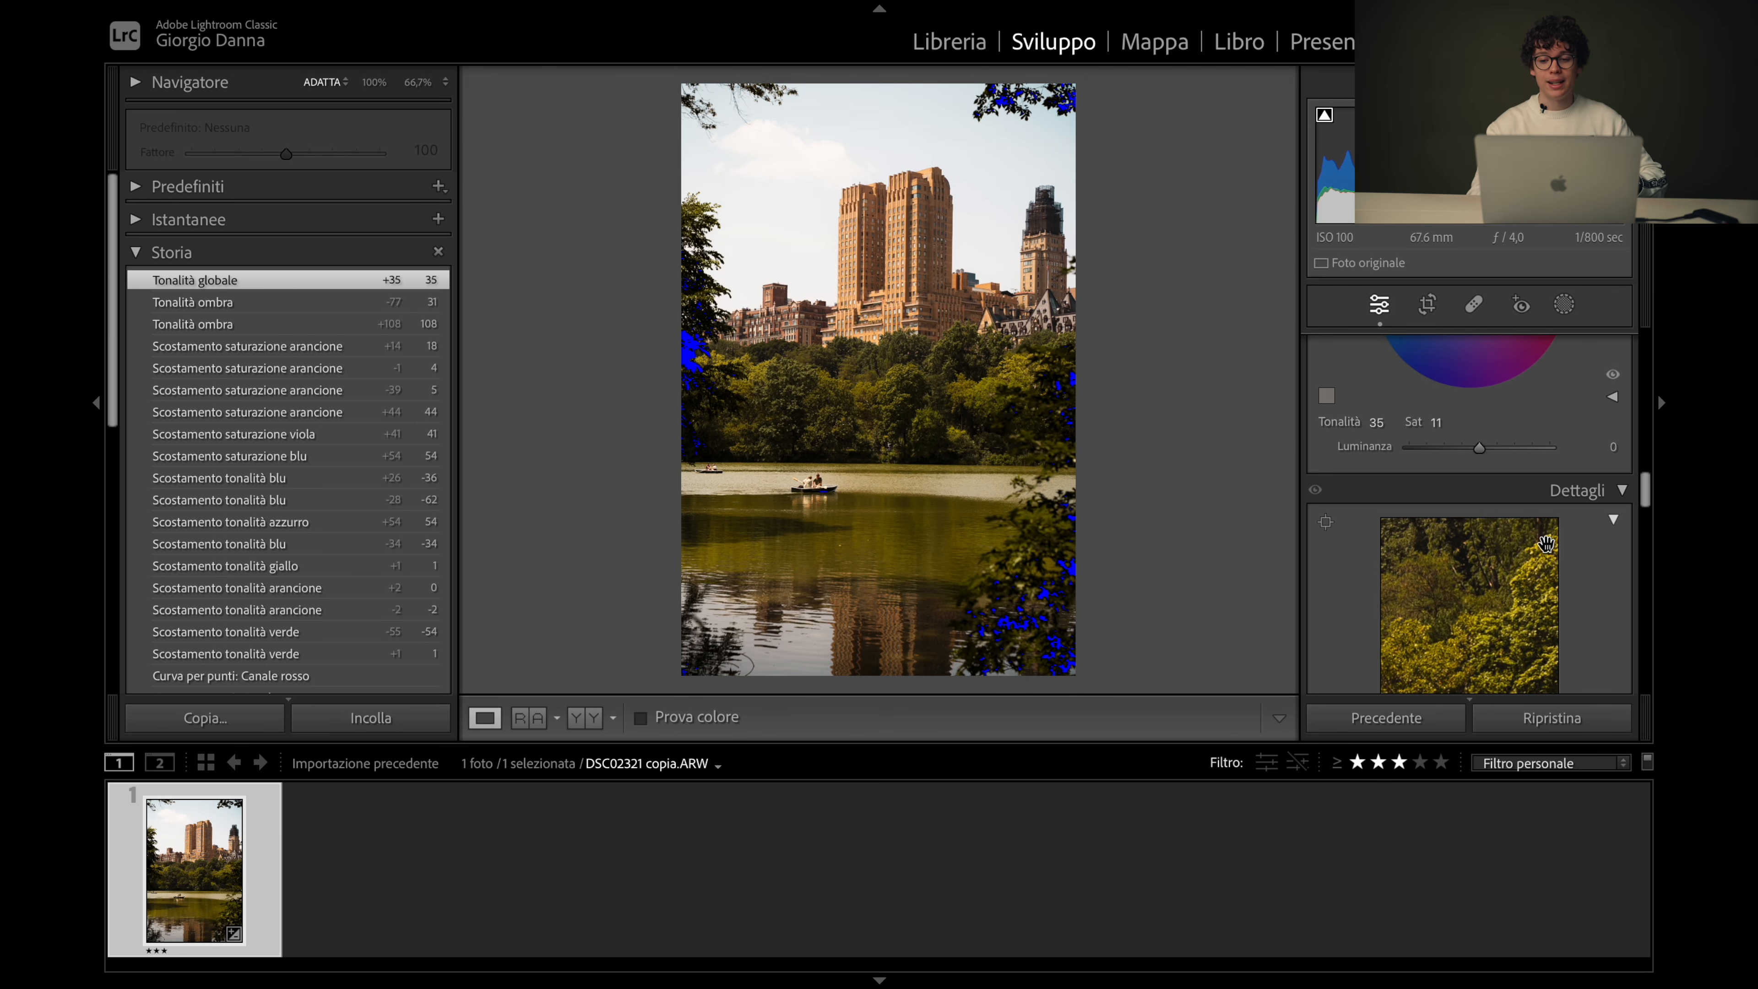
{"action": "scroll", "coordinate": [1545, 544], "scroll_direction": "down", "scroll_amount": 3}
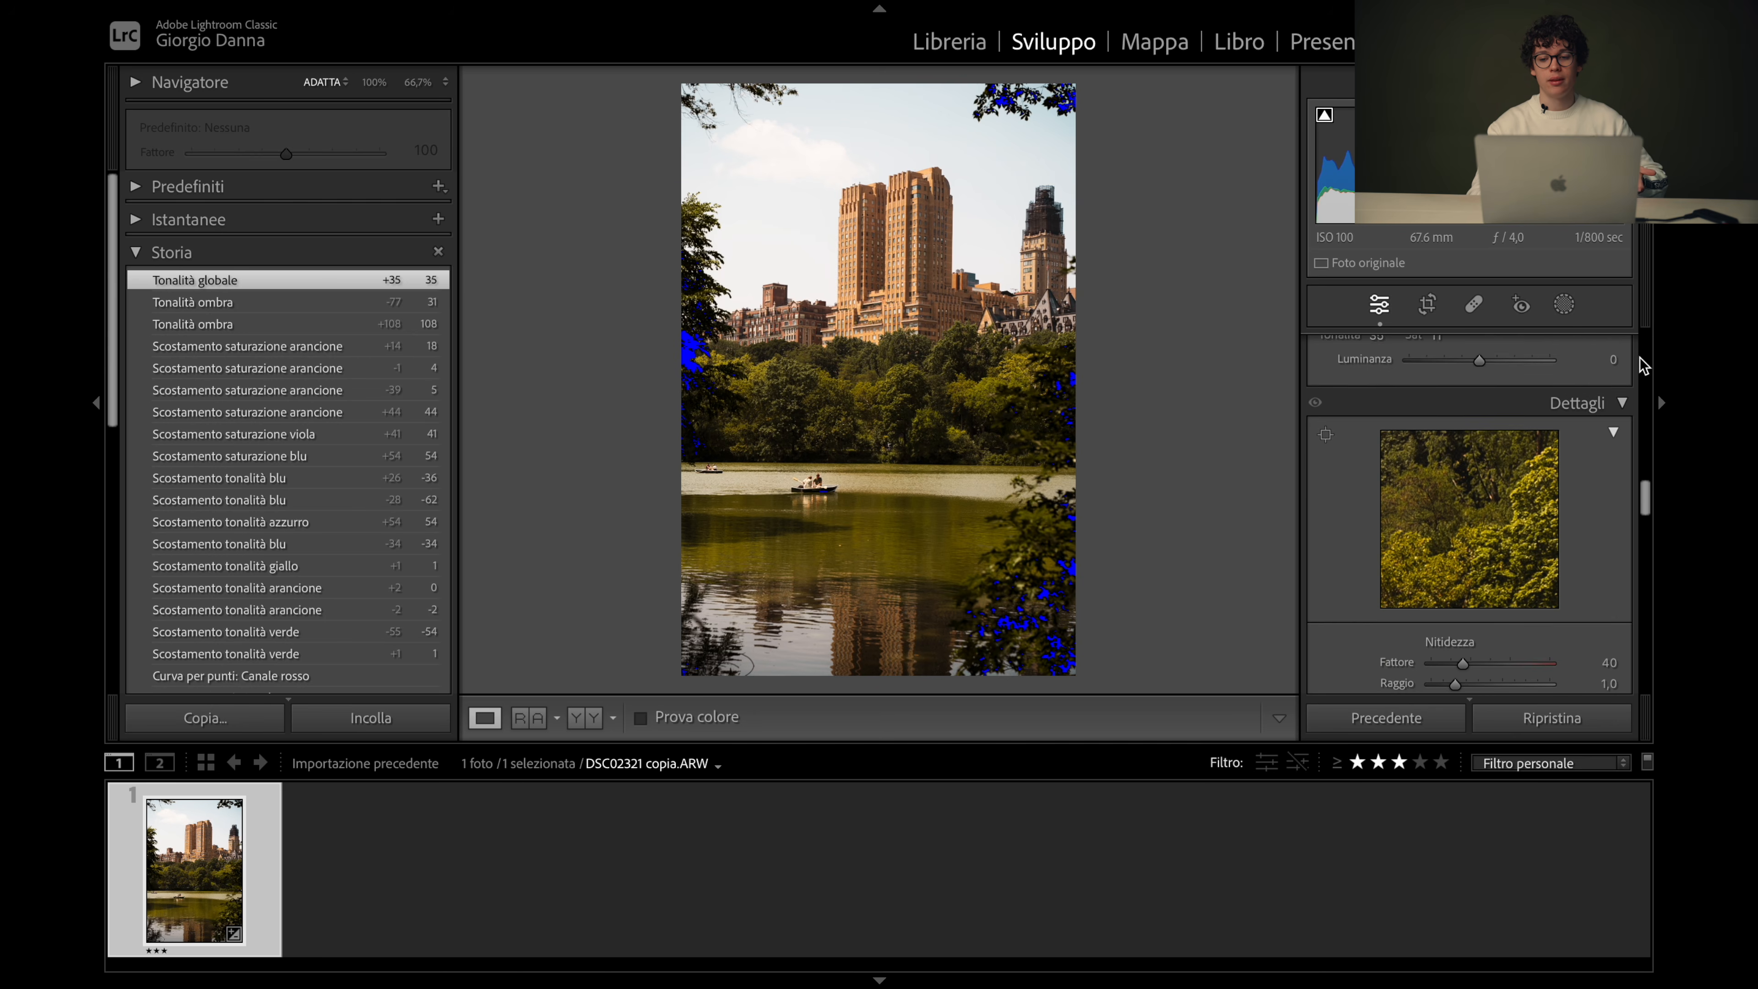
{"action": "scroll", "coordinate": [1510, 473], "scroll_direction": "down", "scroll_amount": 3}
{"action": "mouse_move", "coordinate": [1462, 520]}
{"action": "left_mouse_down"}
{"action": "mouse_move", "coordinate": [1544, 525]}
{"action": "mouse_move", "coordinate": [1476, 539]}
{"action": "left_mouse_up"}
Examine the sharpening on the building facade and the trees at up to 300% zoom, and return to the fitted view
{"action": "left_click", "coordinate": [939, 265]}
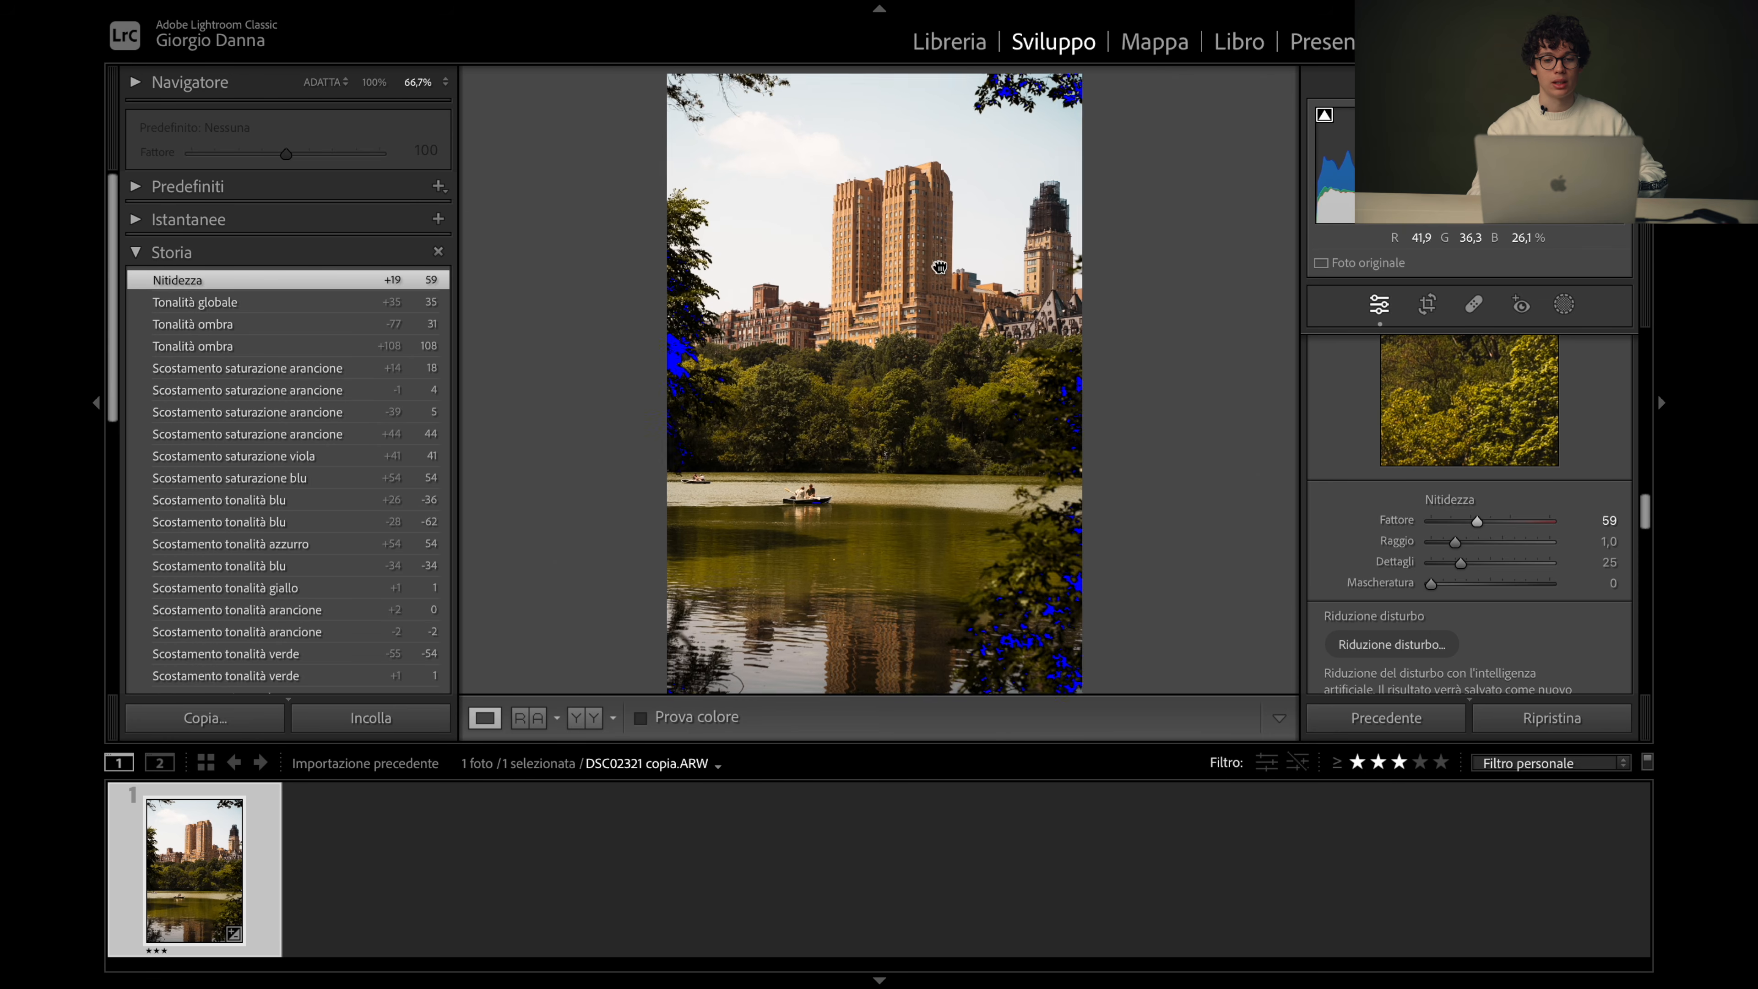
{"action": "key", "text": "super+equal"}
{"action": "key", "text": "super+equal"}
{"action": "scroll", "coordinate": [882, 279], "scroll_direction": "up", "scroll_amount": 5}
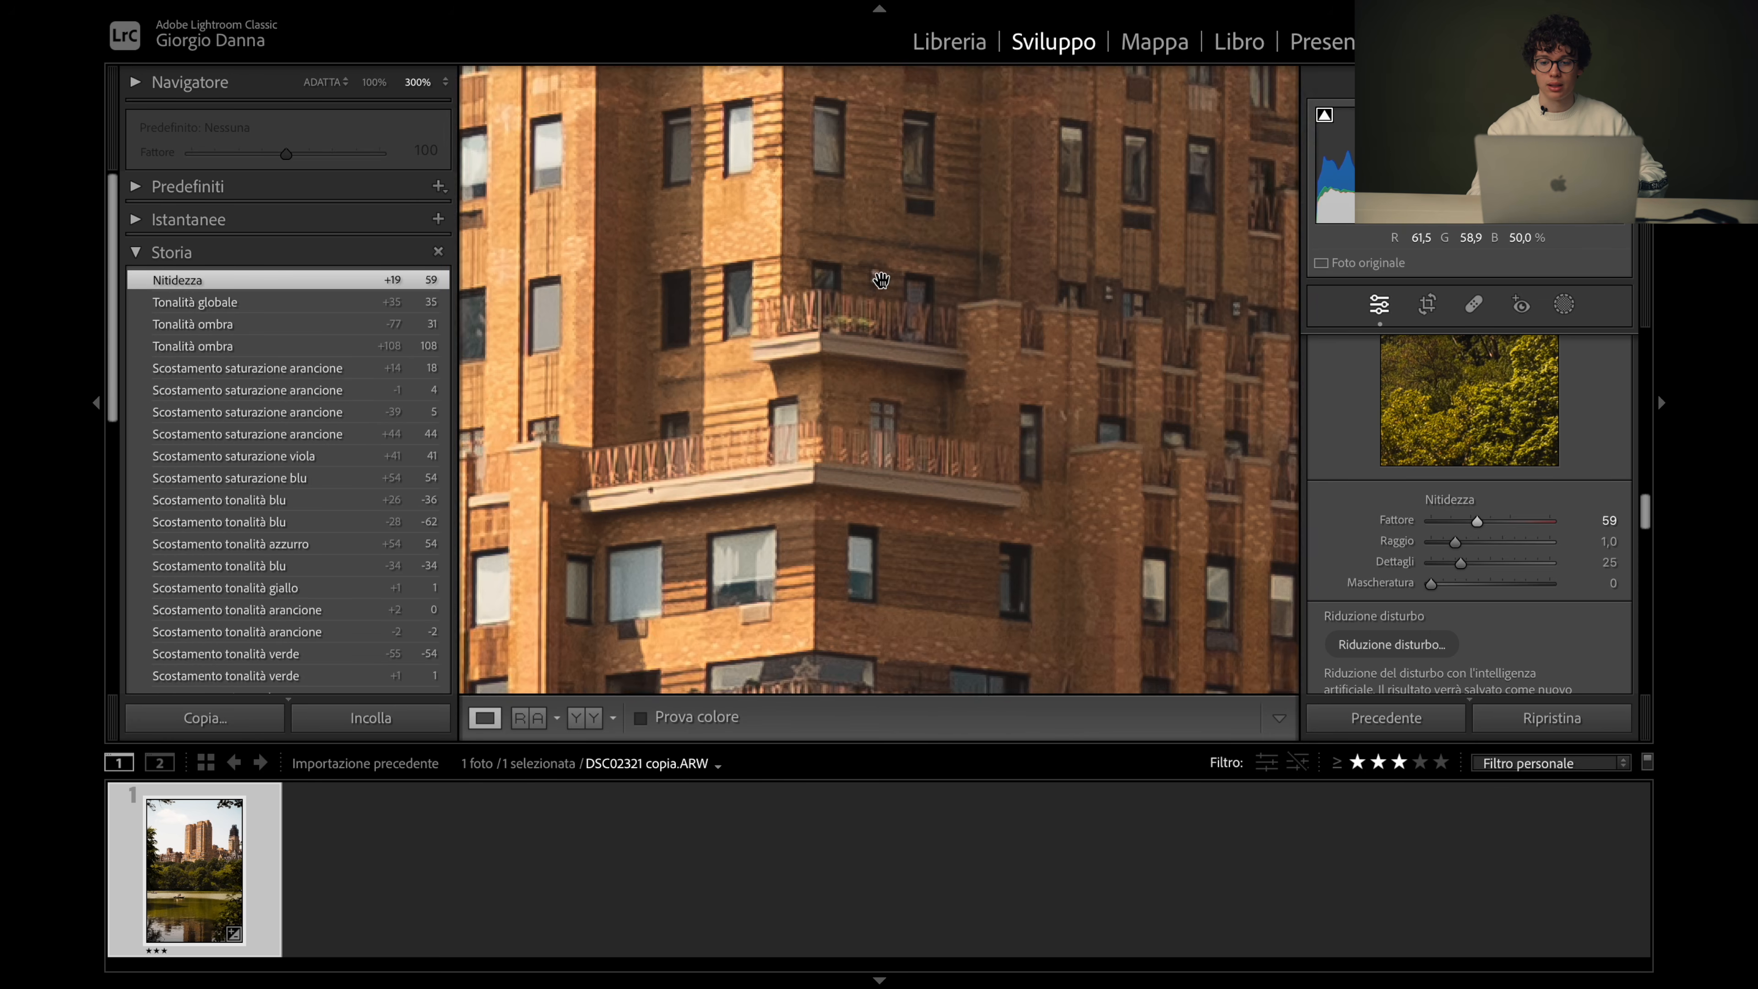
{"action": "key", "text": "super+minus"}
{"action": "key", "text": "super+minus"}
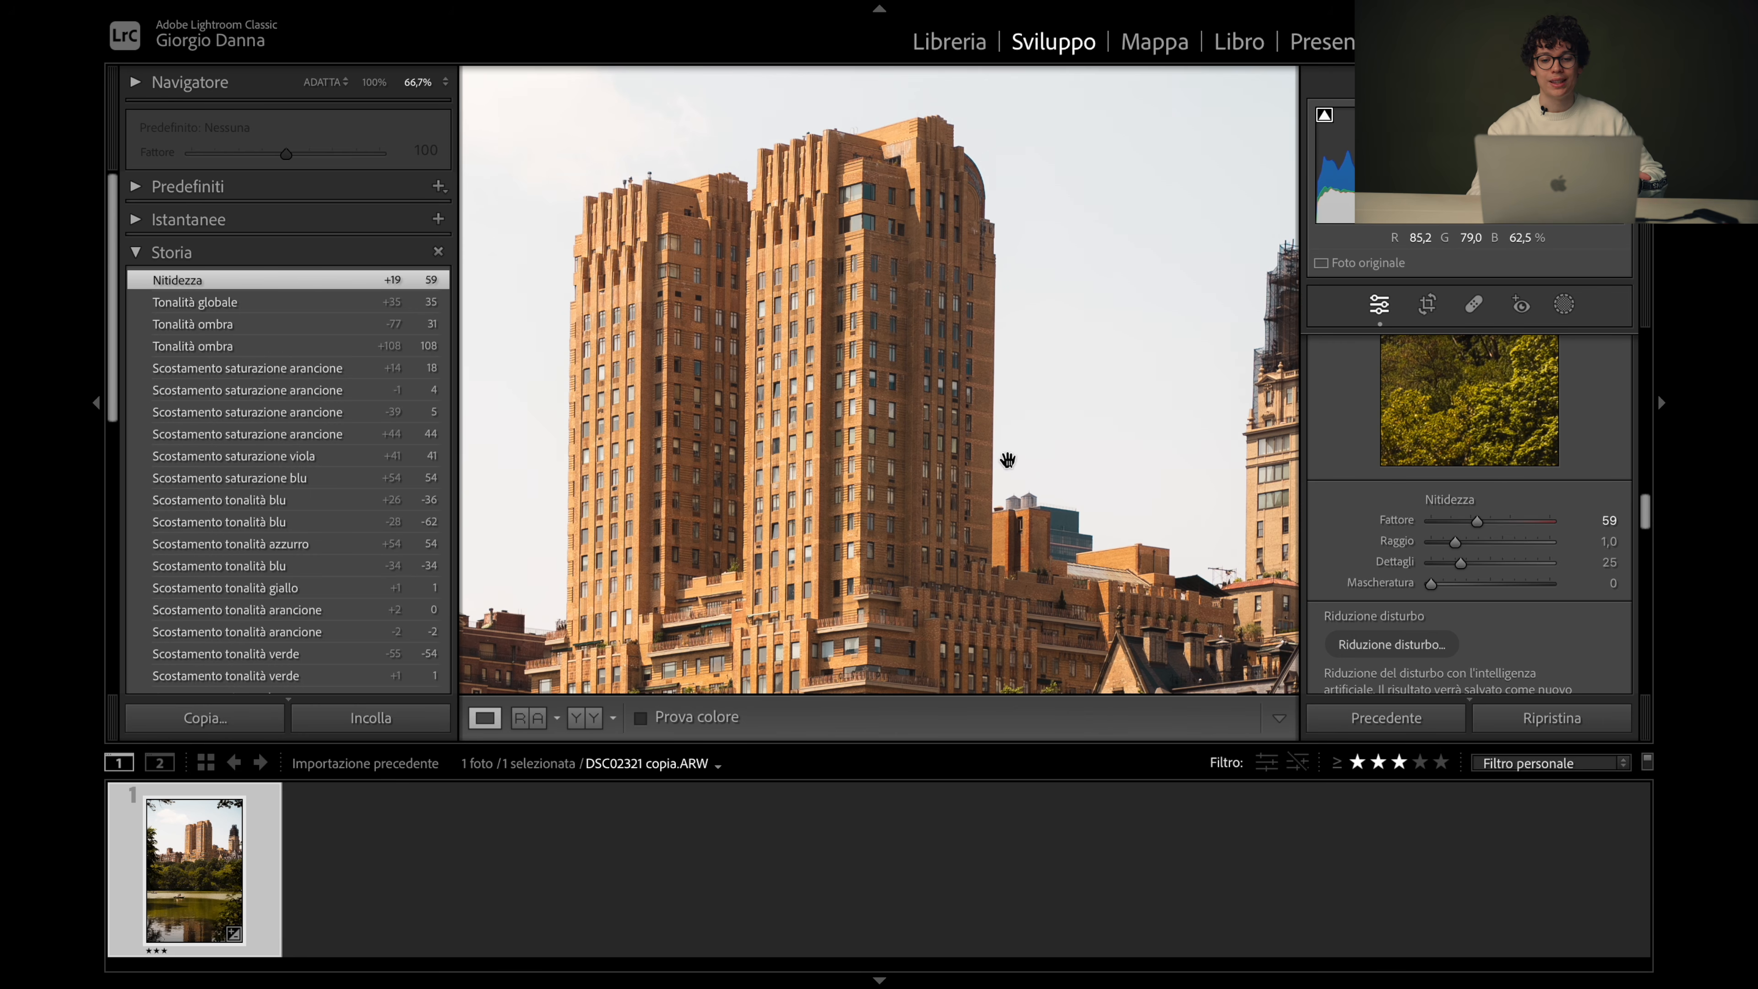
{"action": "key", "text": "super+equal"}
{"action": "key", "text": "super+equal"}
{"action": "key", "text": "super+equal"}
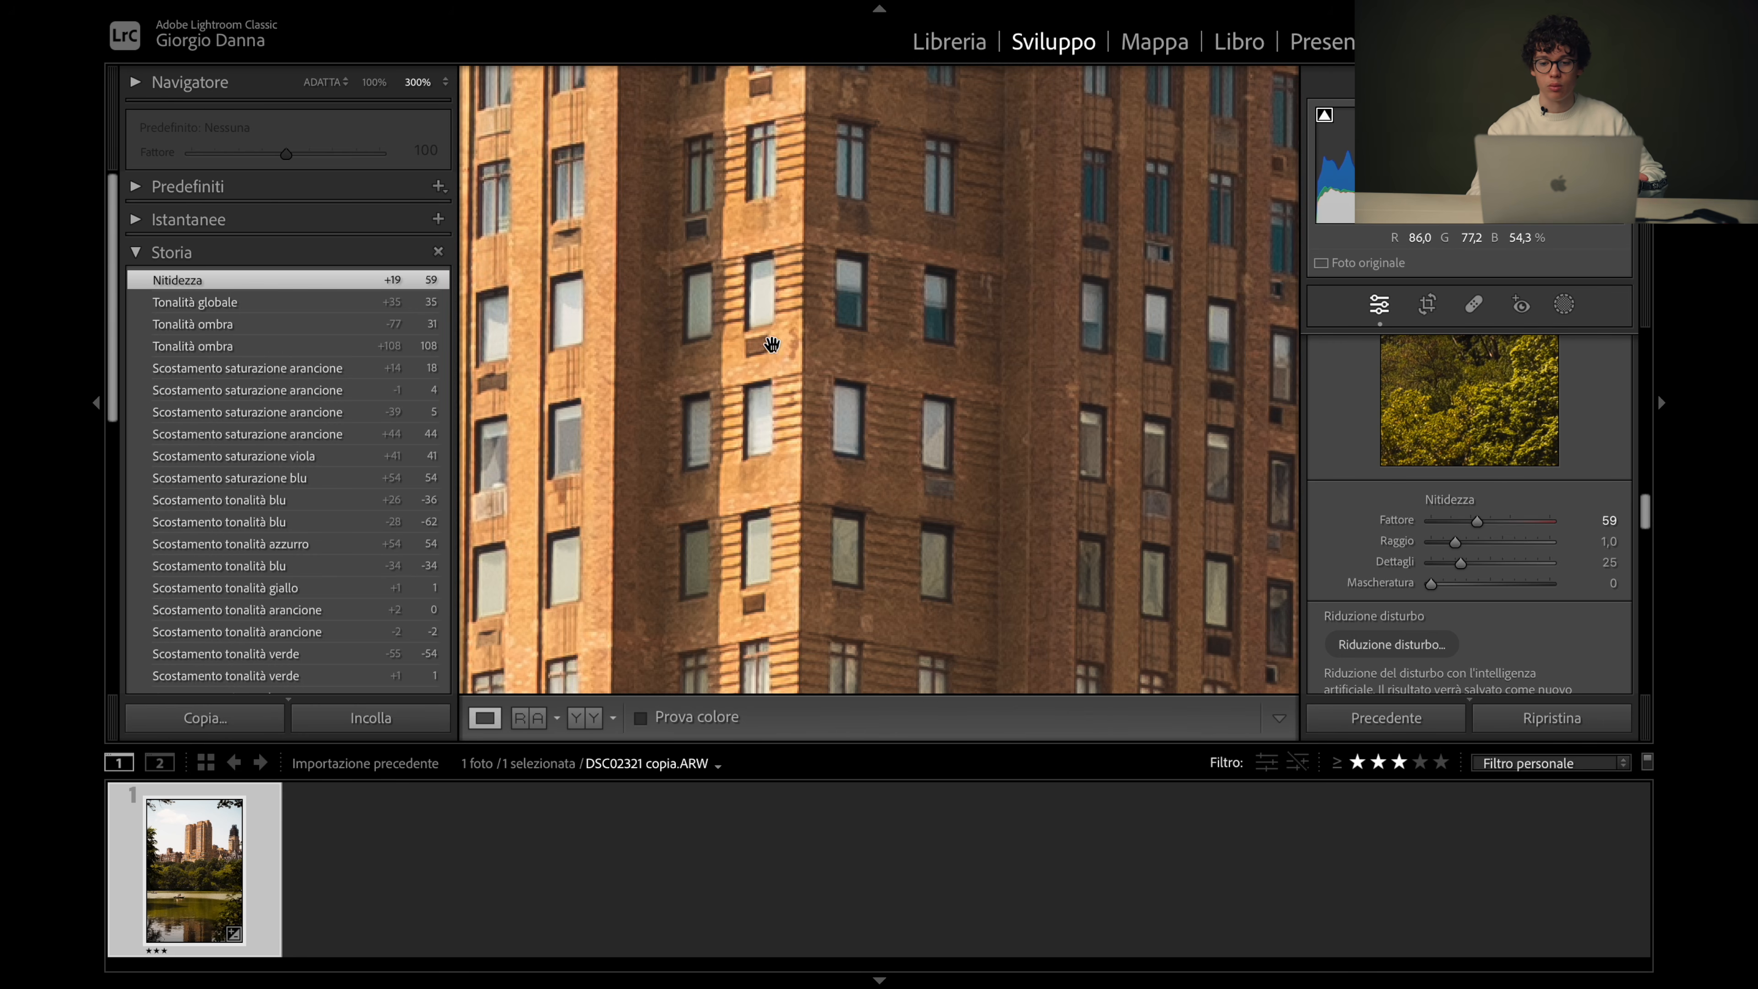
{"action": "left_click", "coordinate": [770, 345]}
{"action": "left_click", "coordinate": [899, 461]}
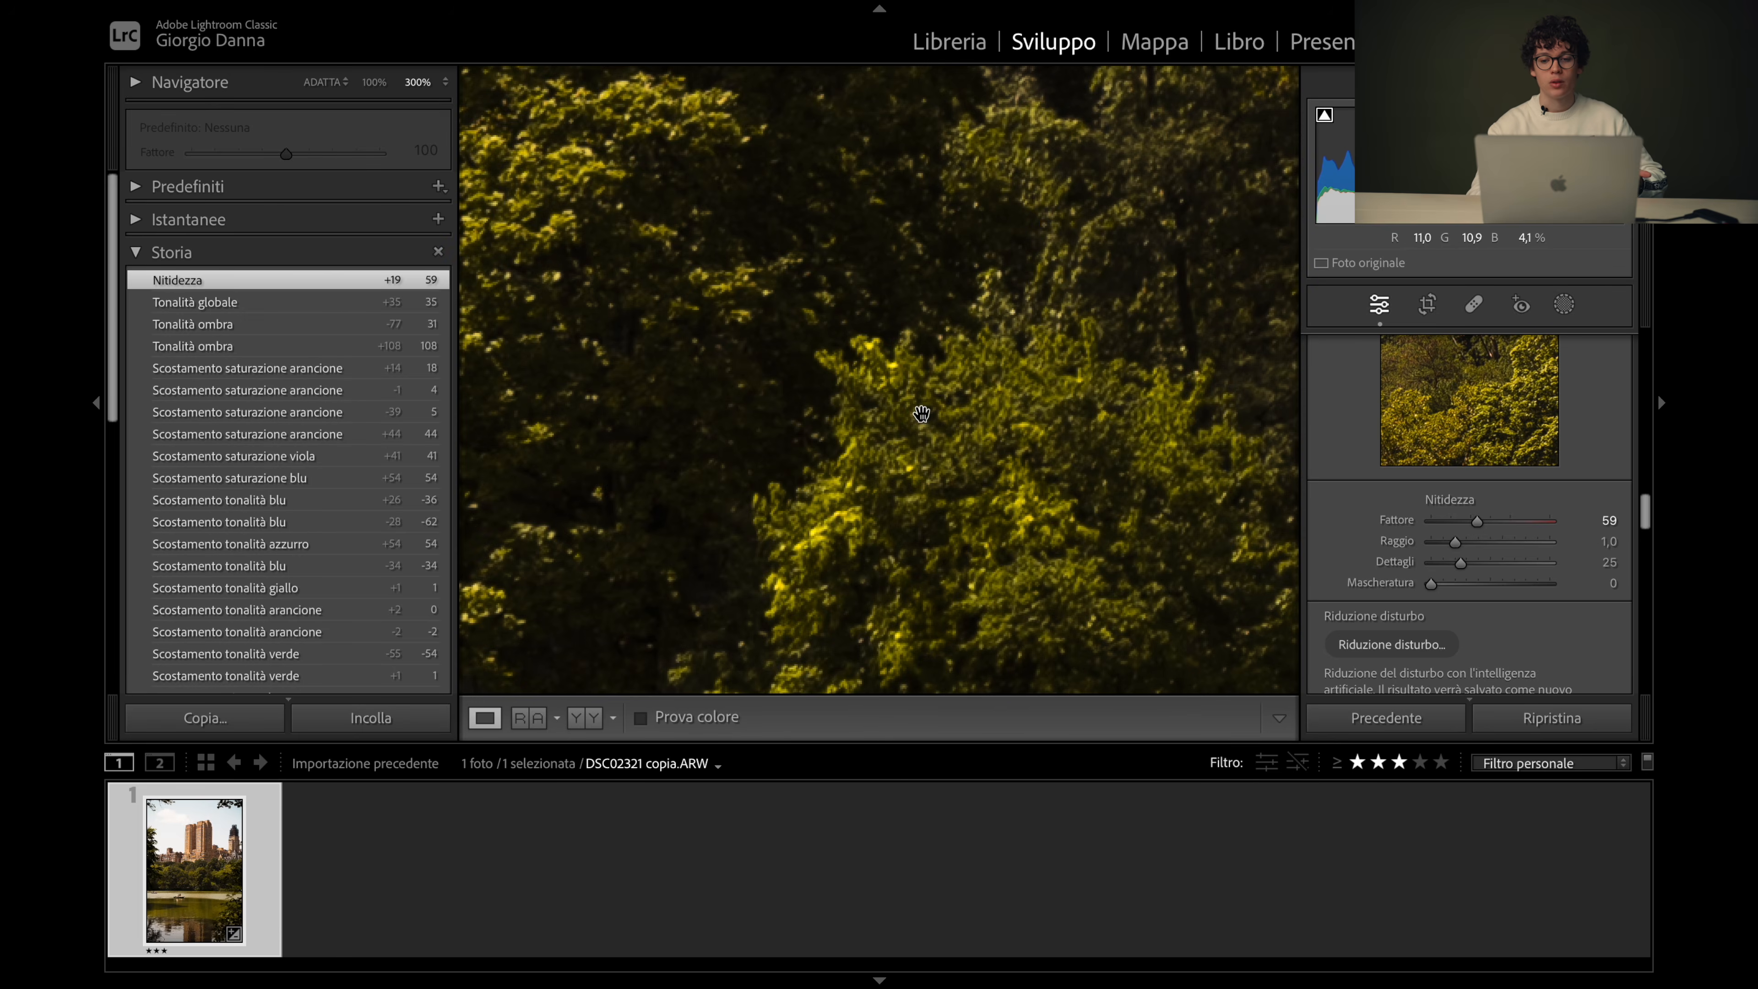
{"action": "left_click", "coordinate": [961, 495]}
Reduce the Nitidezza Raggio to 0.9
{"action": "left_click_drag", "start_coordinate": [1456, 542], "coordinate": [1449, 547]}
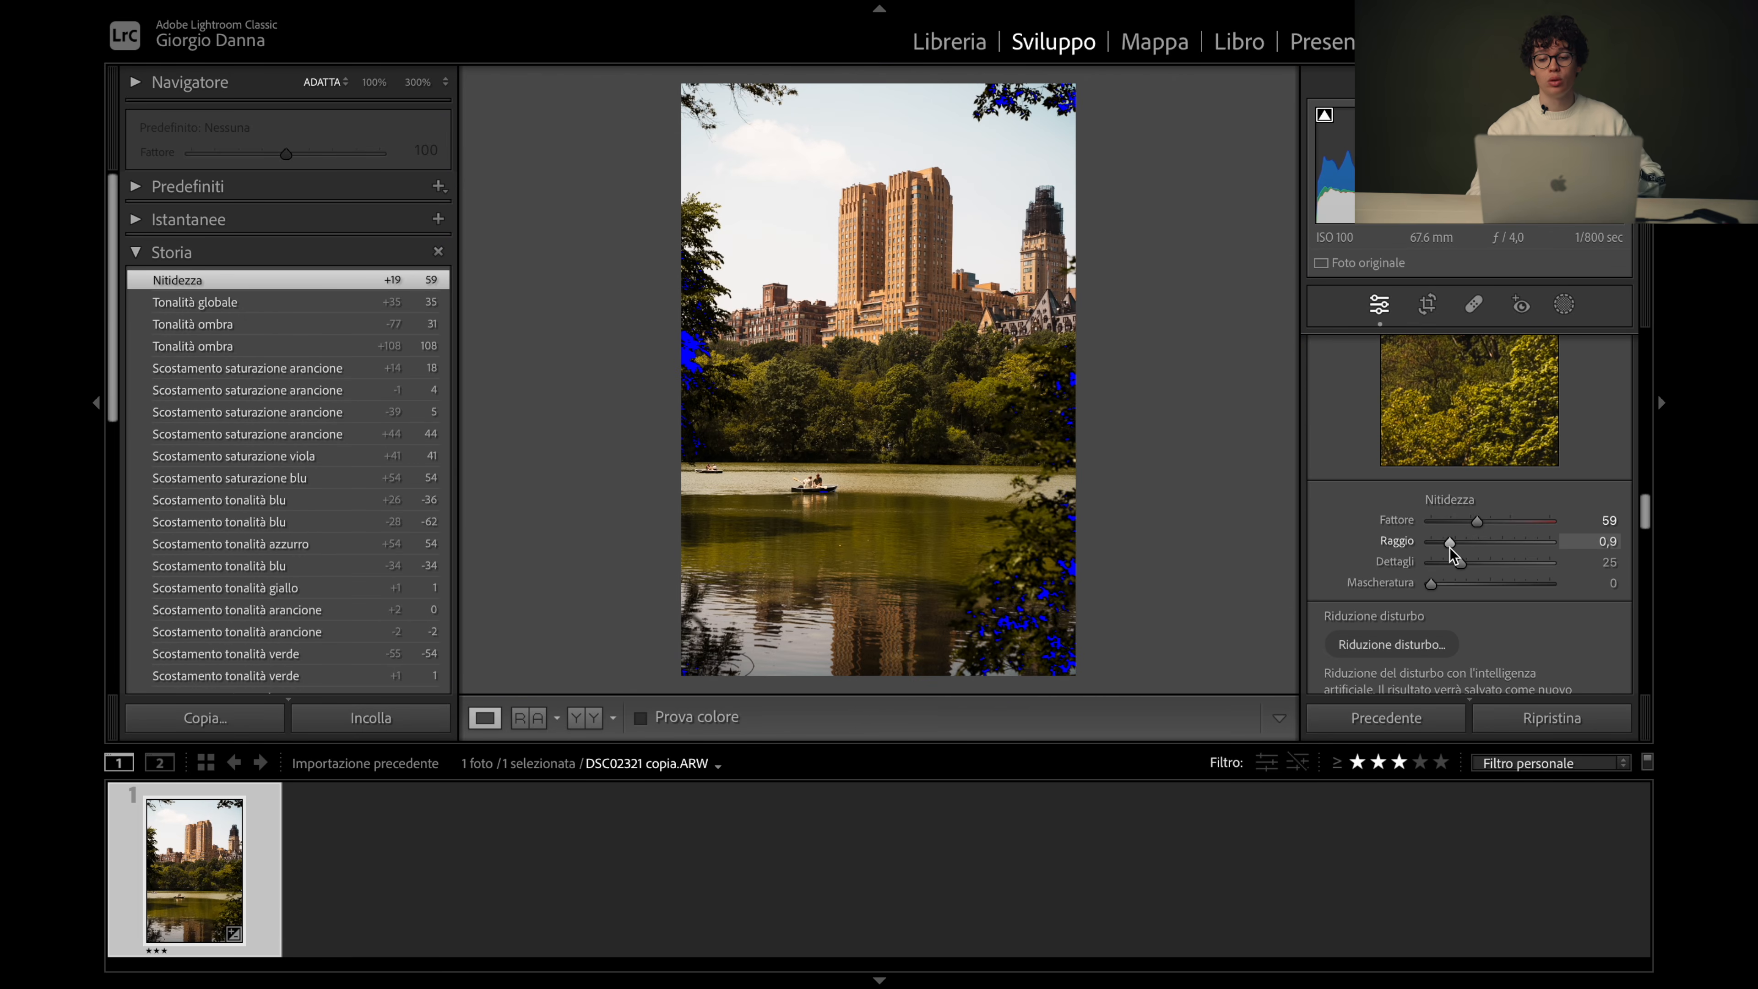
{"action": "scroll", "coordinate": [1449, 547], "scroll_direction": "down", "scroll_amount": 3}
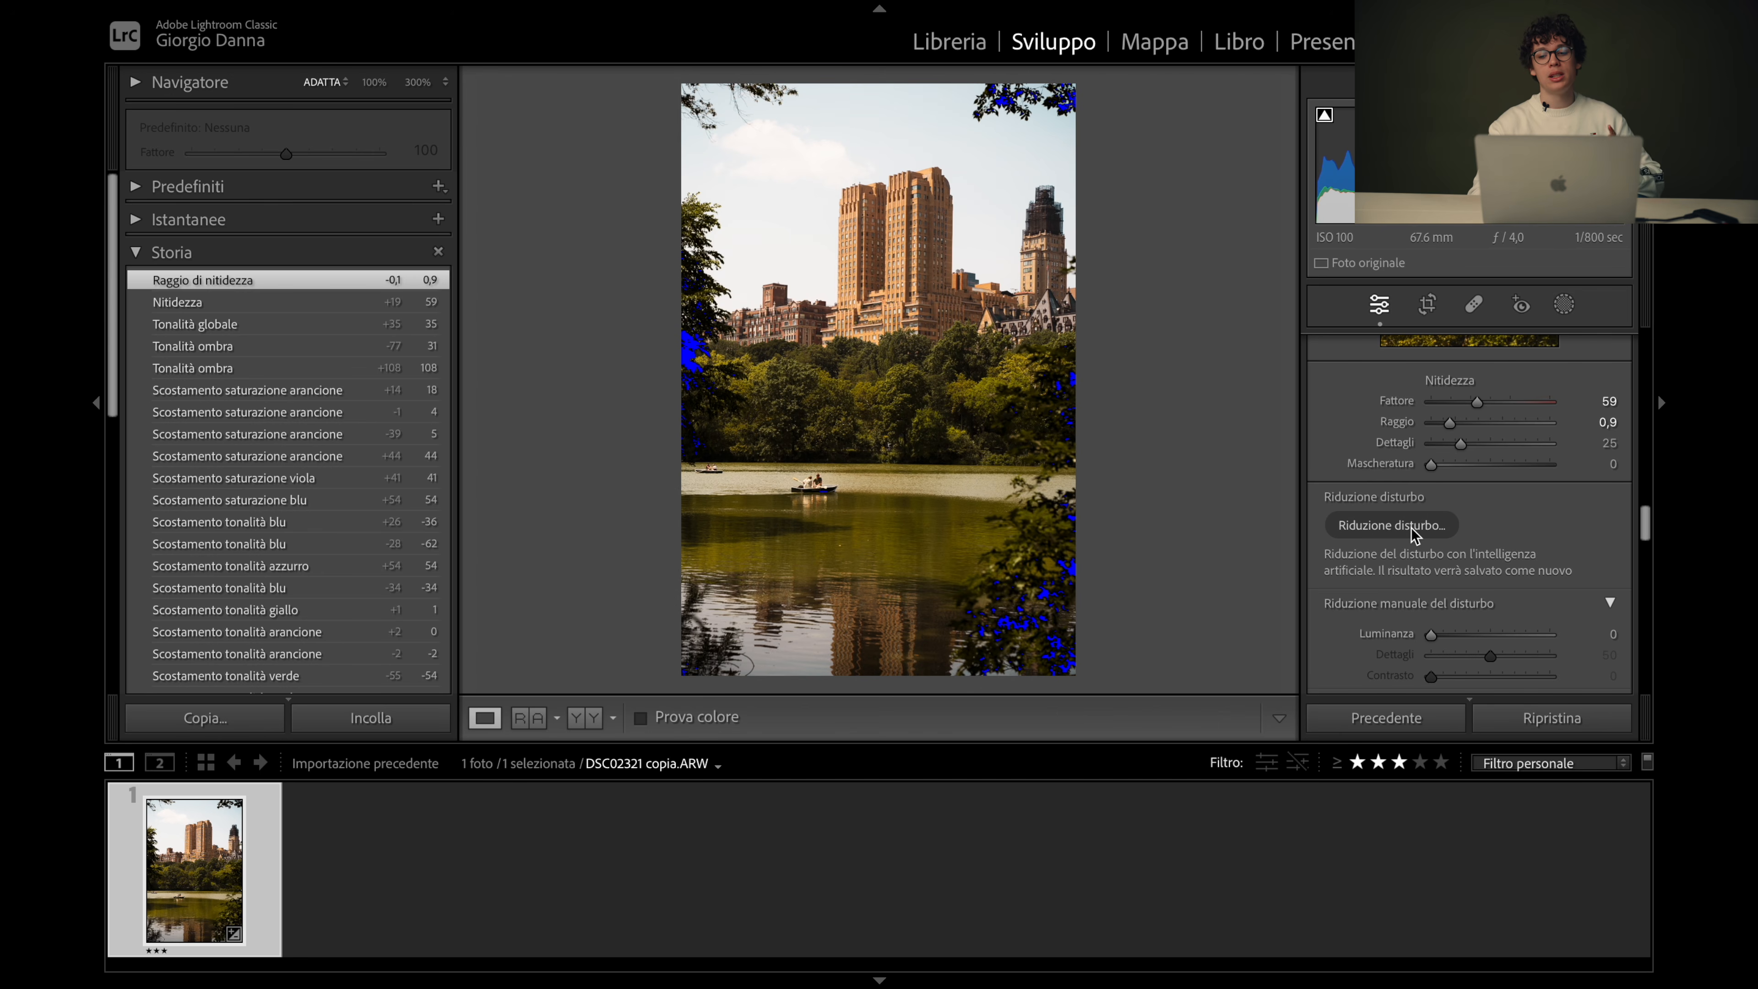
Enable Rimuovi aberrazione cromatica and Attiva correzioni profilo in Correzioni obiettivo
{"action": "scroll", "coordinate": [1411, 533], "scroll_direction": "down", "scroll_amount": 10}
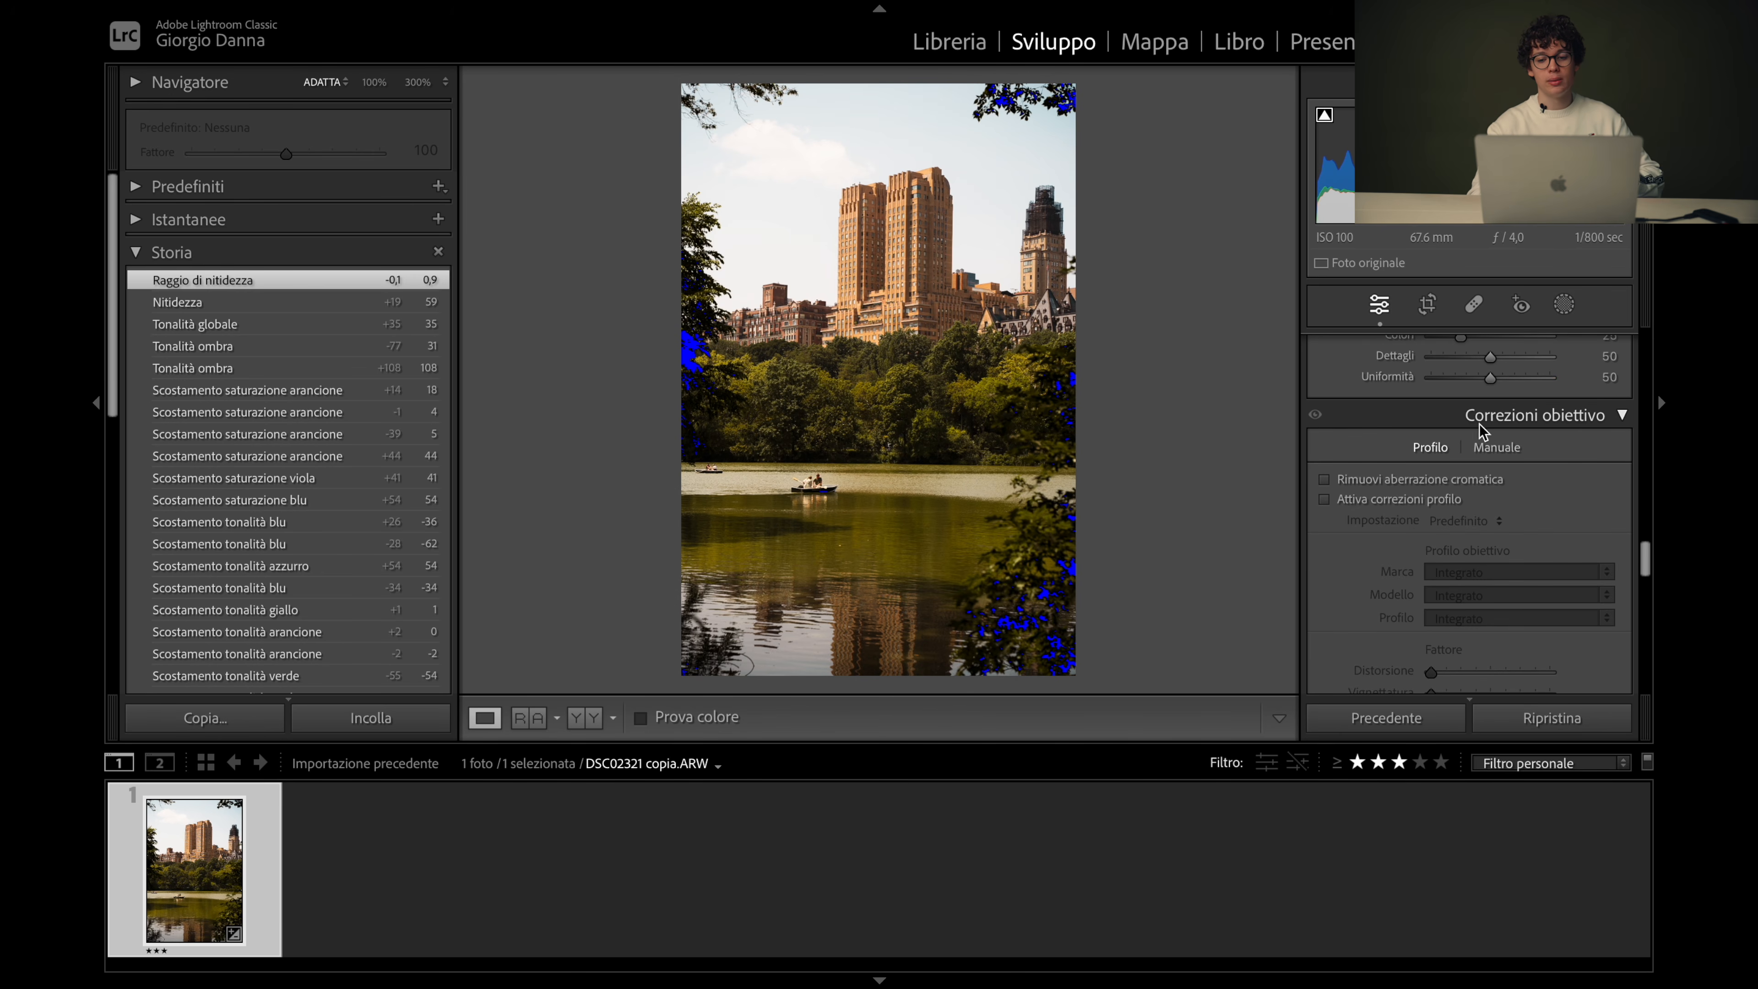
{"action": "left_click", "coordinate": [1324, 479]}
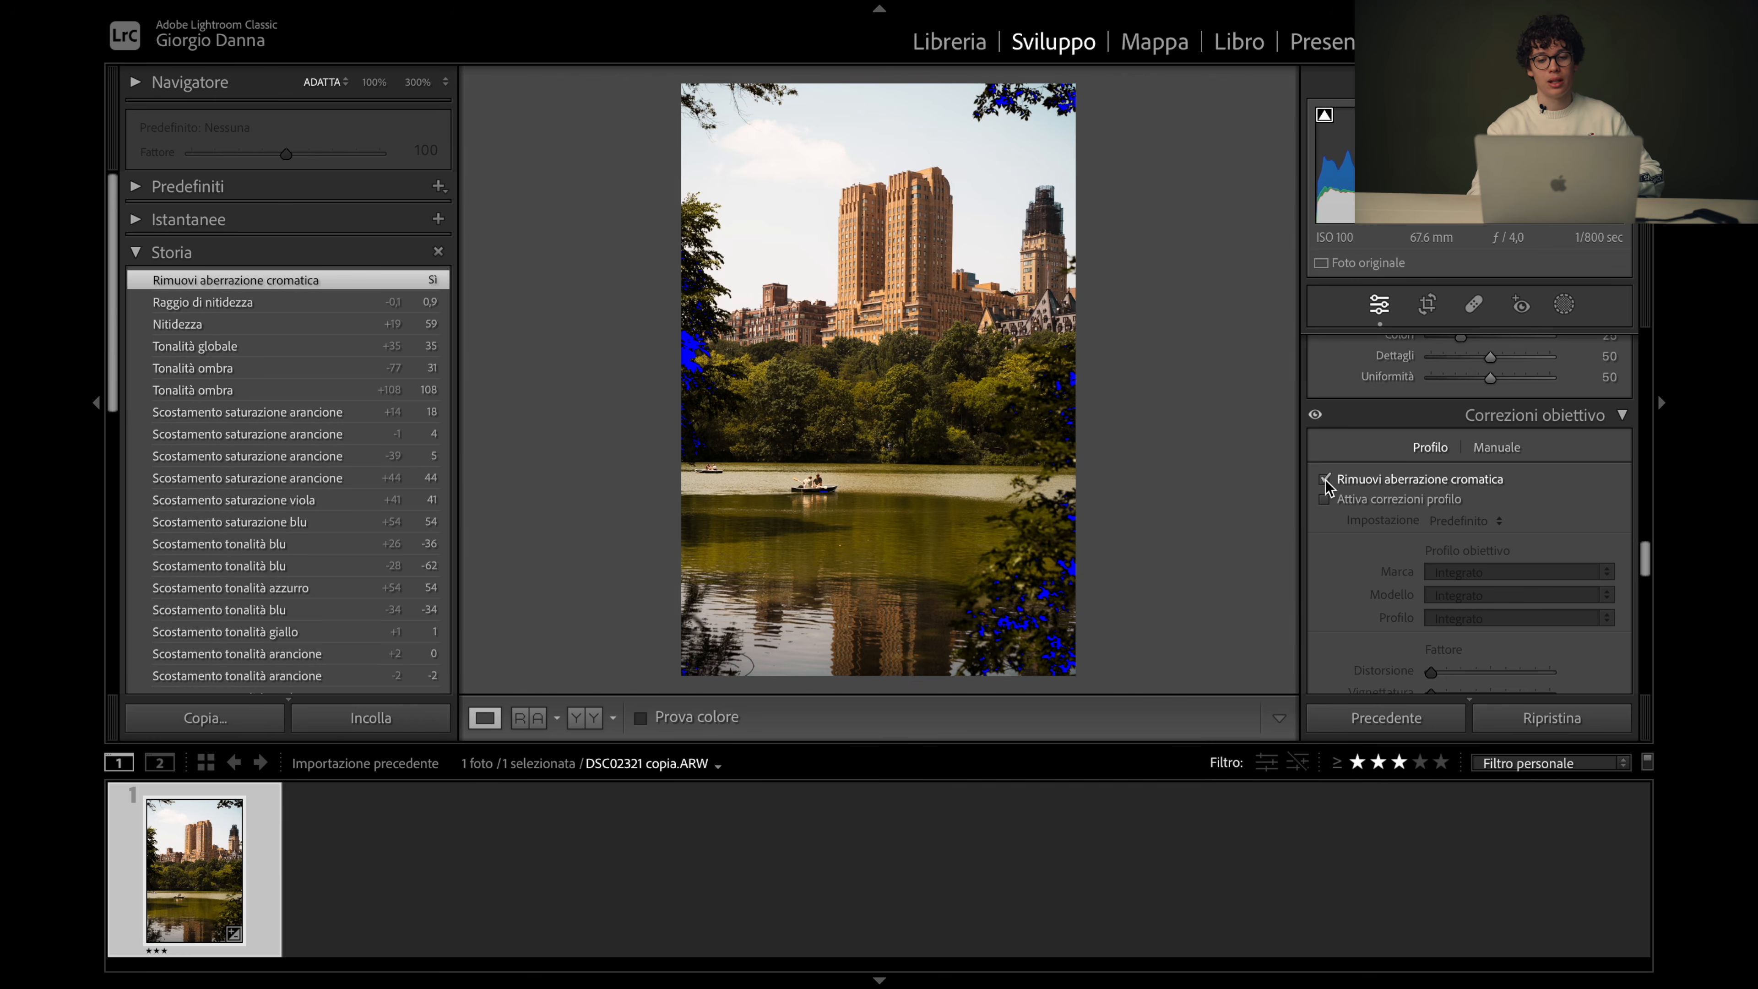
{"action": "left_click", "coordinate": [1324, 500]}
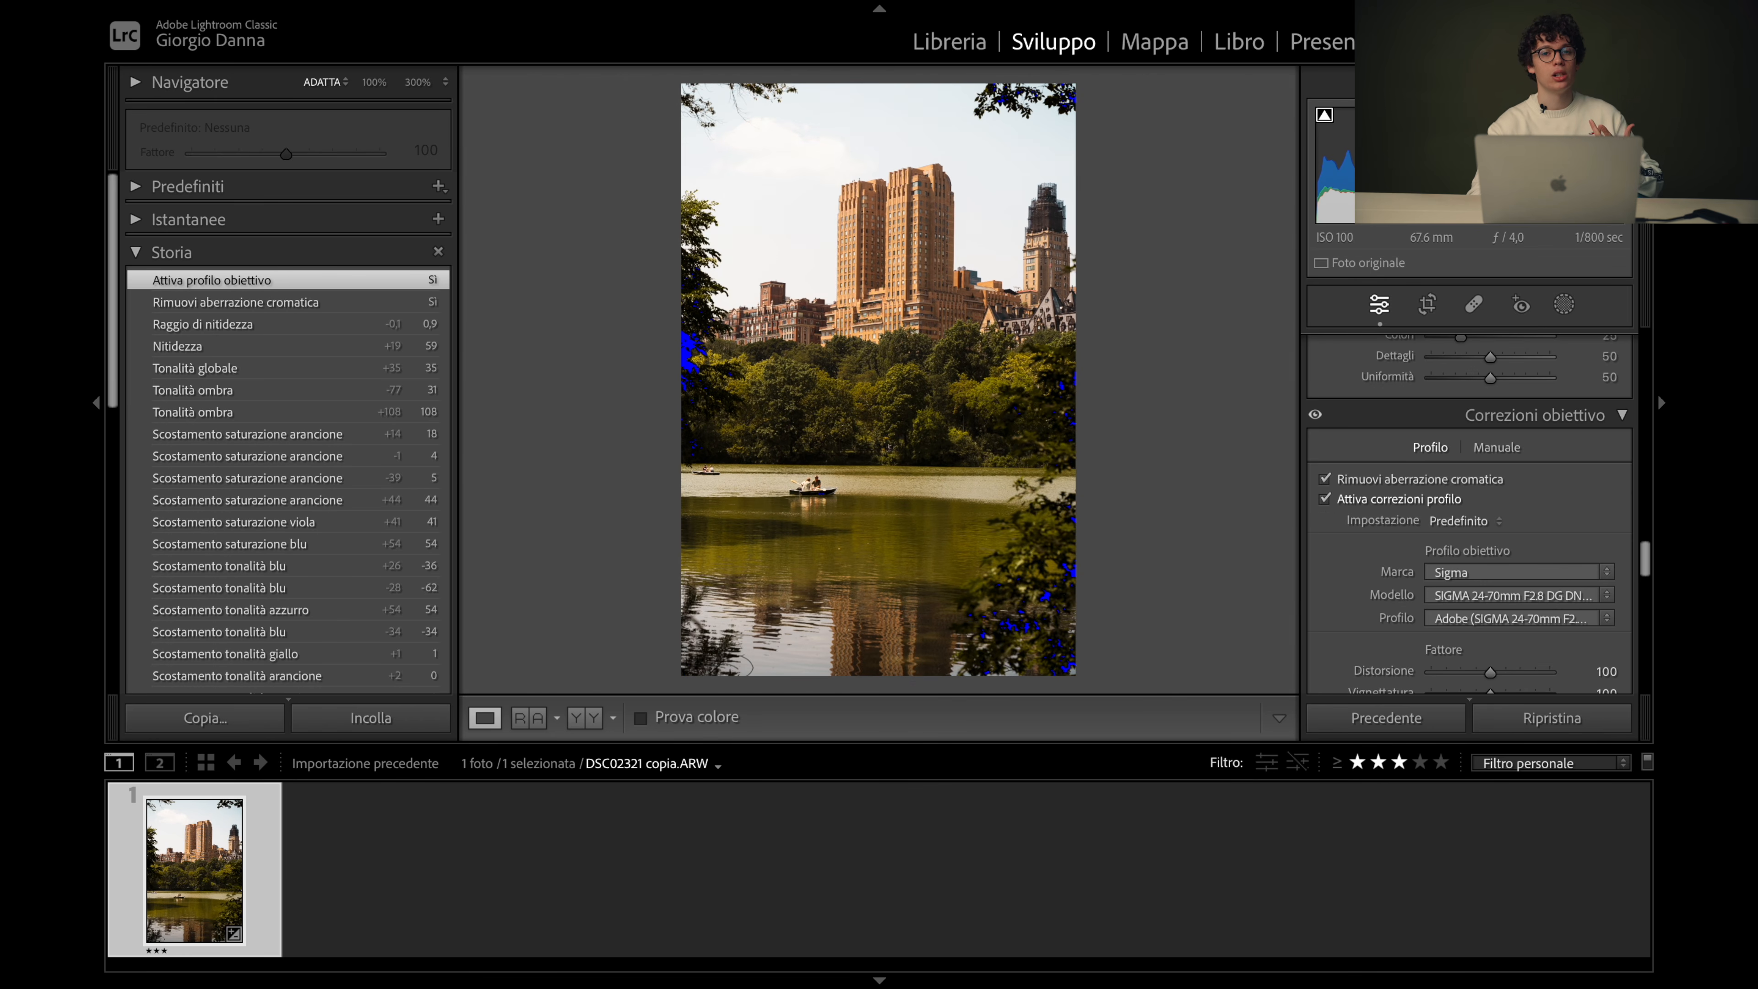
Compare the photo with and without the lens profile correction several times, ending with it switched off
{"action": "left_click", "coordinate": [1324, 500]}
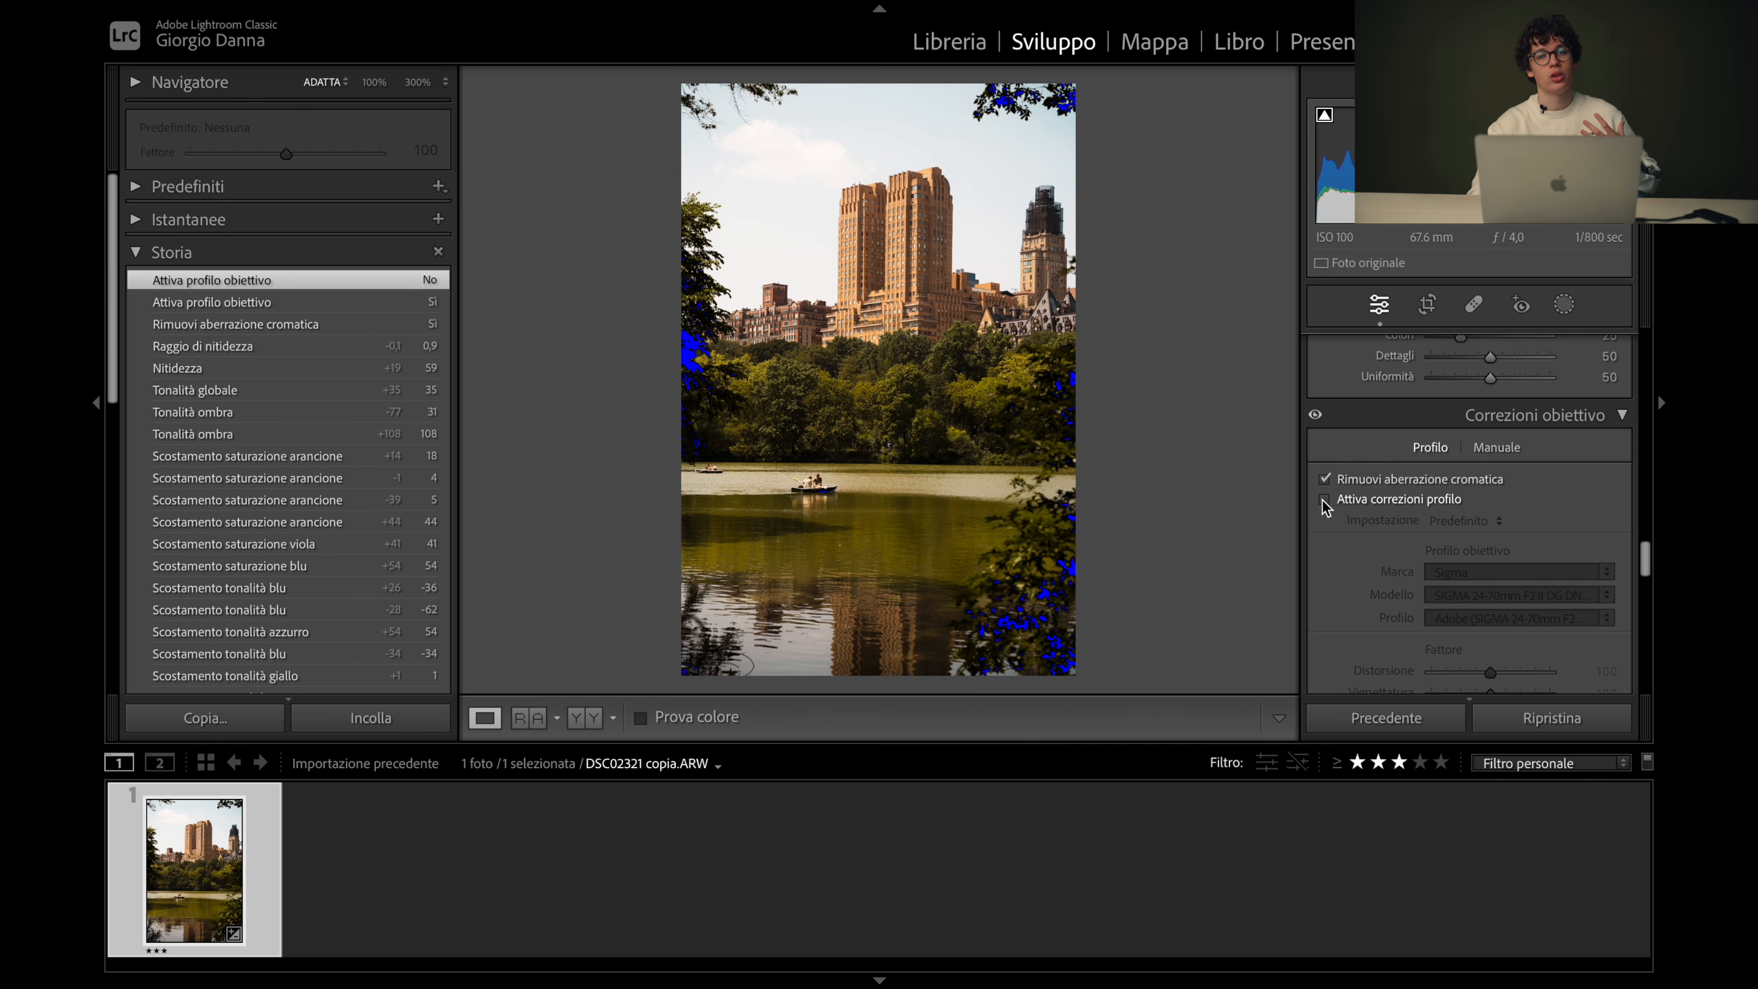
{"action": "left_click", "coordinate": [1324, 500]}
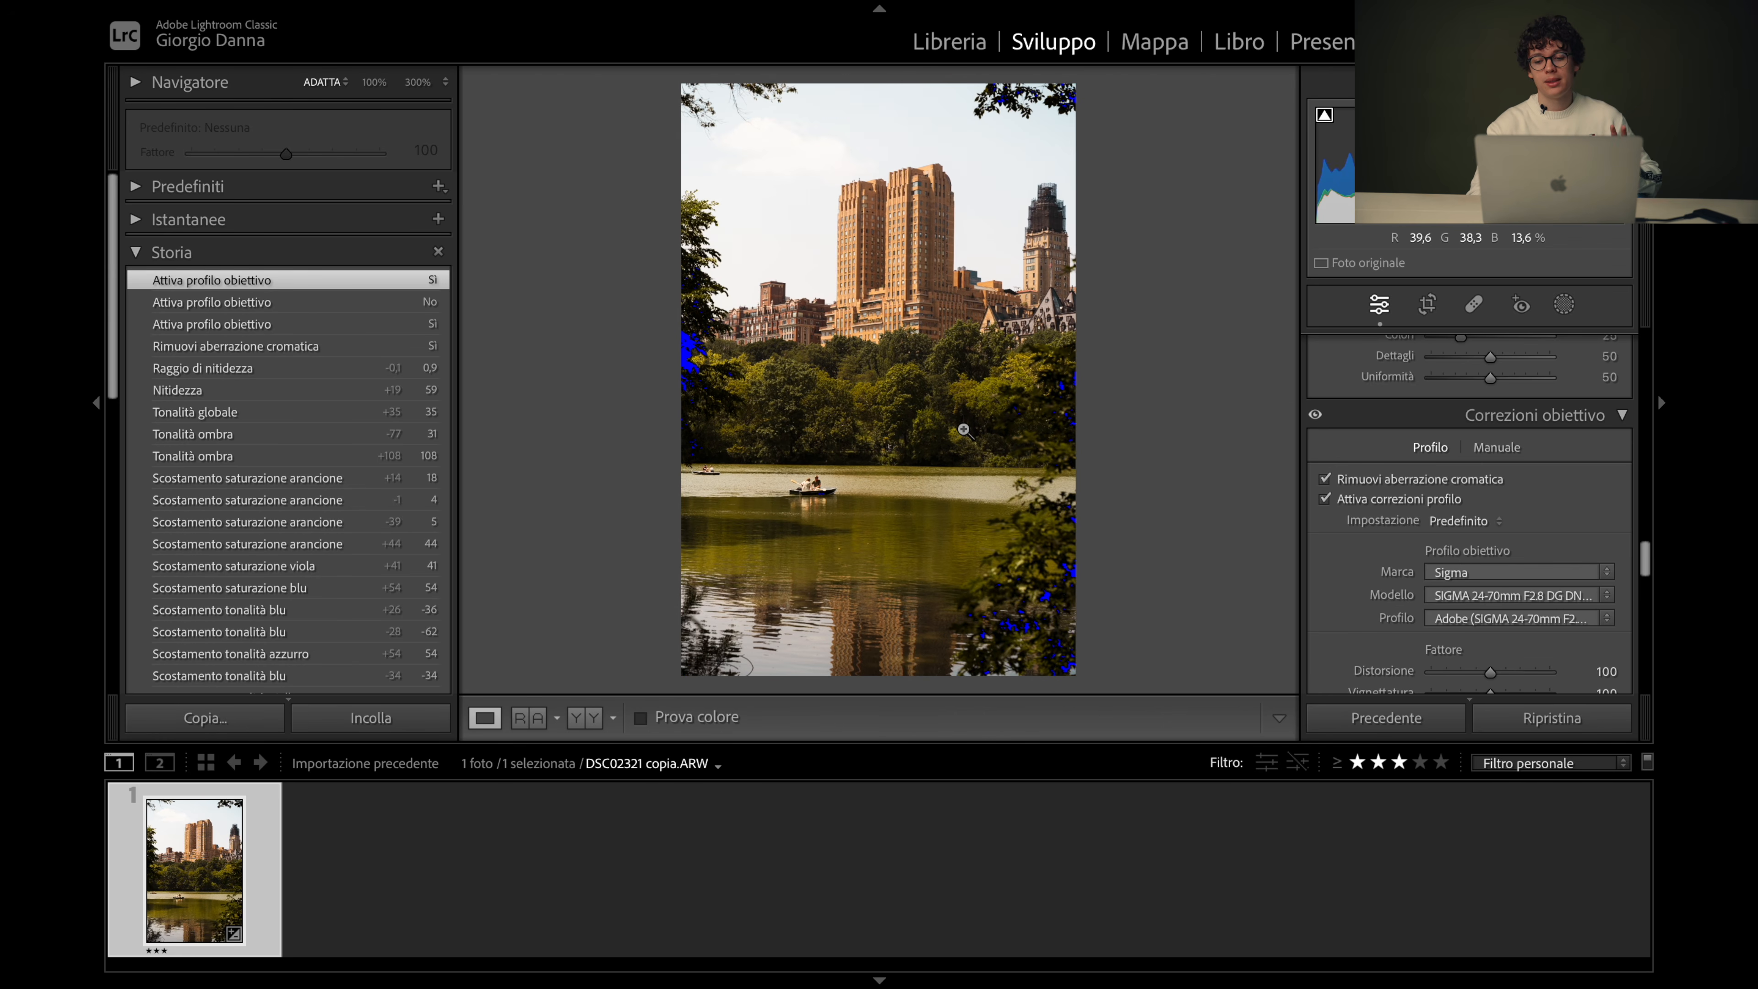
{"action": "left_click", "coordinate": [1324, 500]}
{"action": "left_click", "coordinate": [1323, 500]}
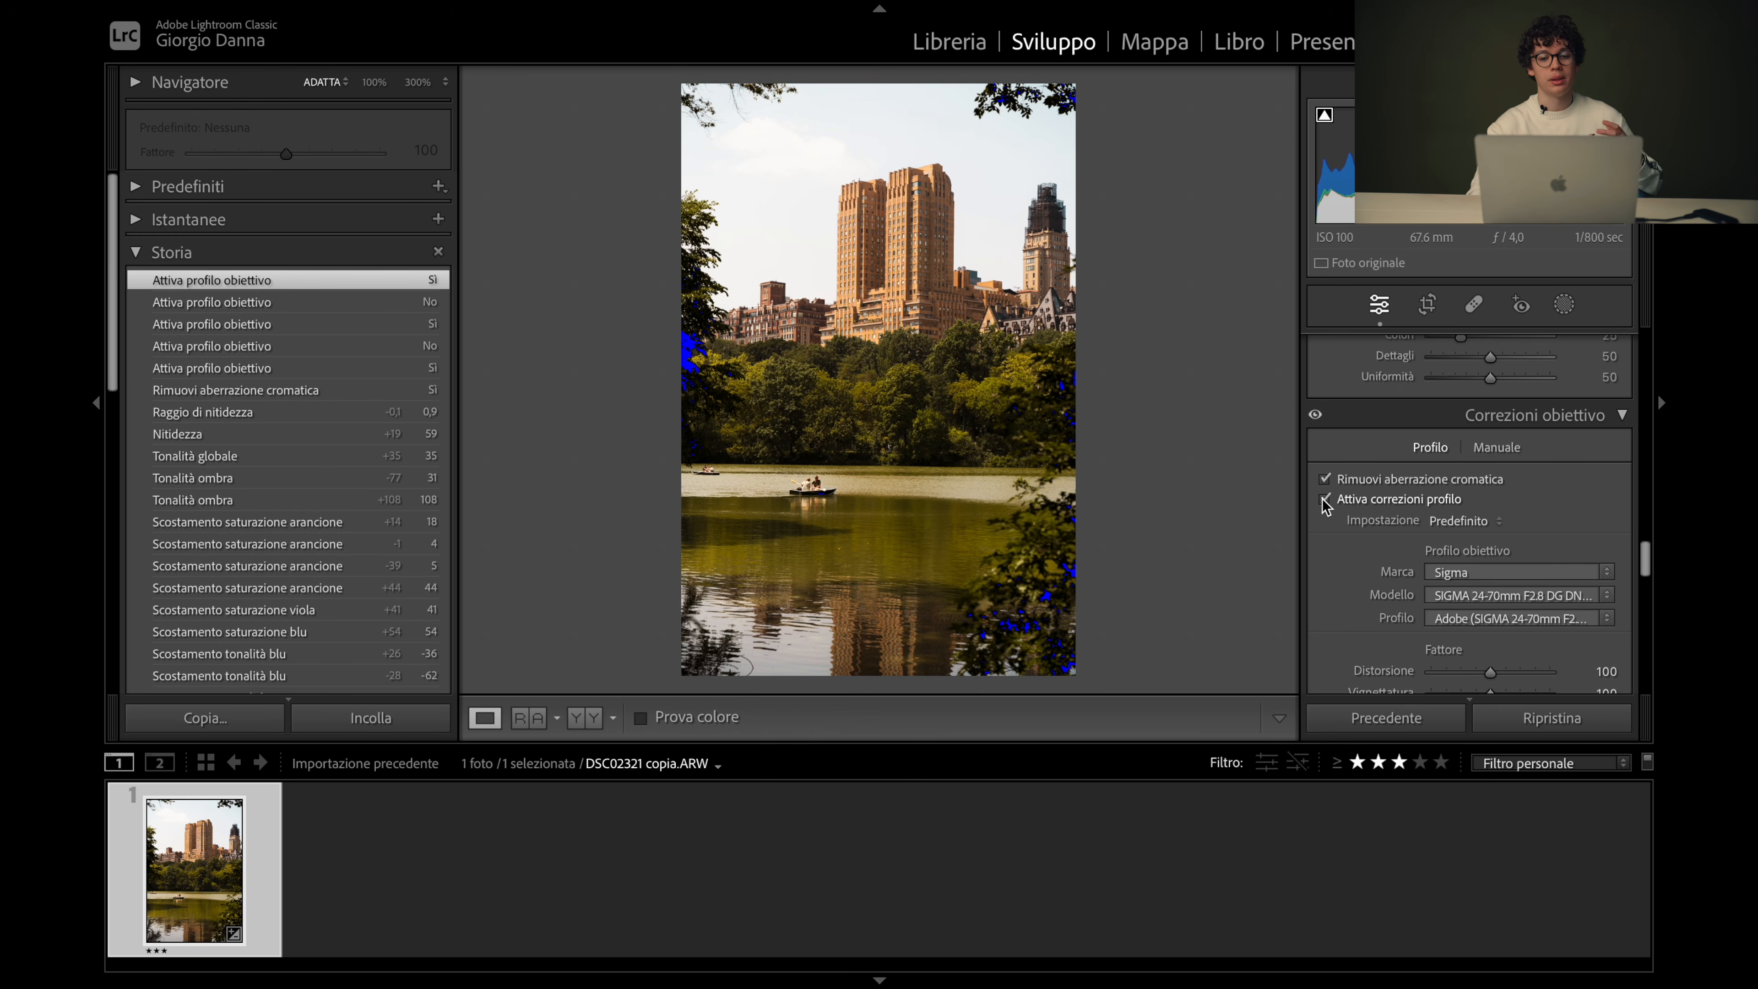
{"action": "left_click", "coordinate": [1323, 500]}
{"action": "left_click", "coordinate": [1324, 500]}
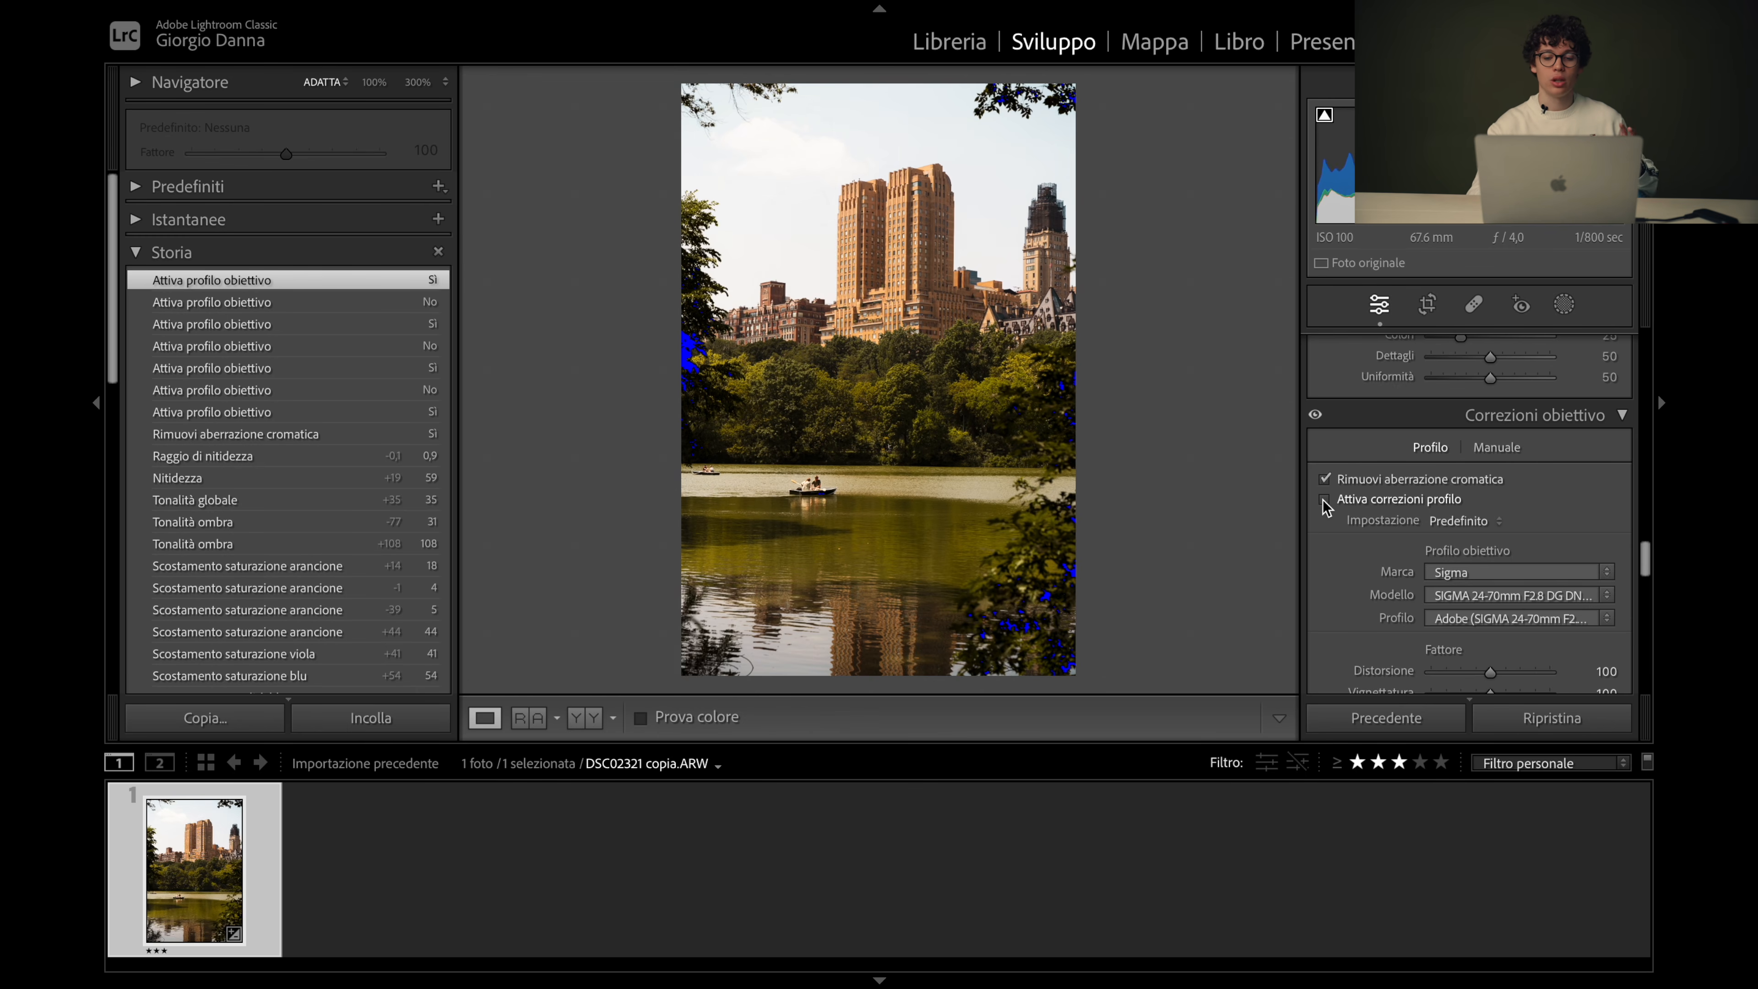
{"action": "left_click", "coordinate": [1323, 500]}
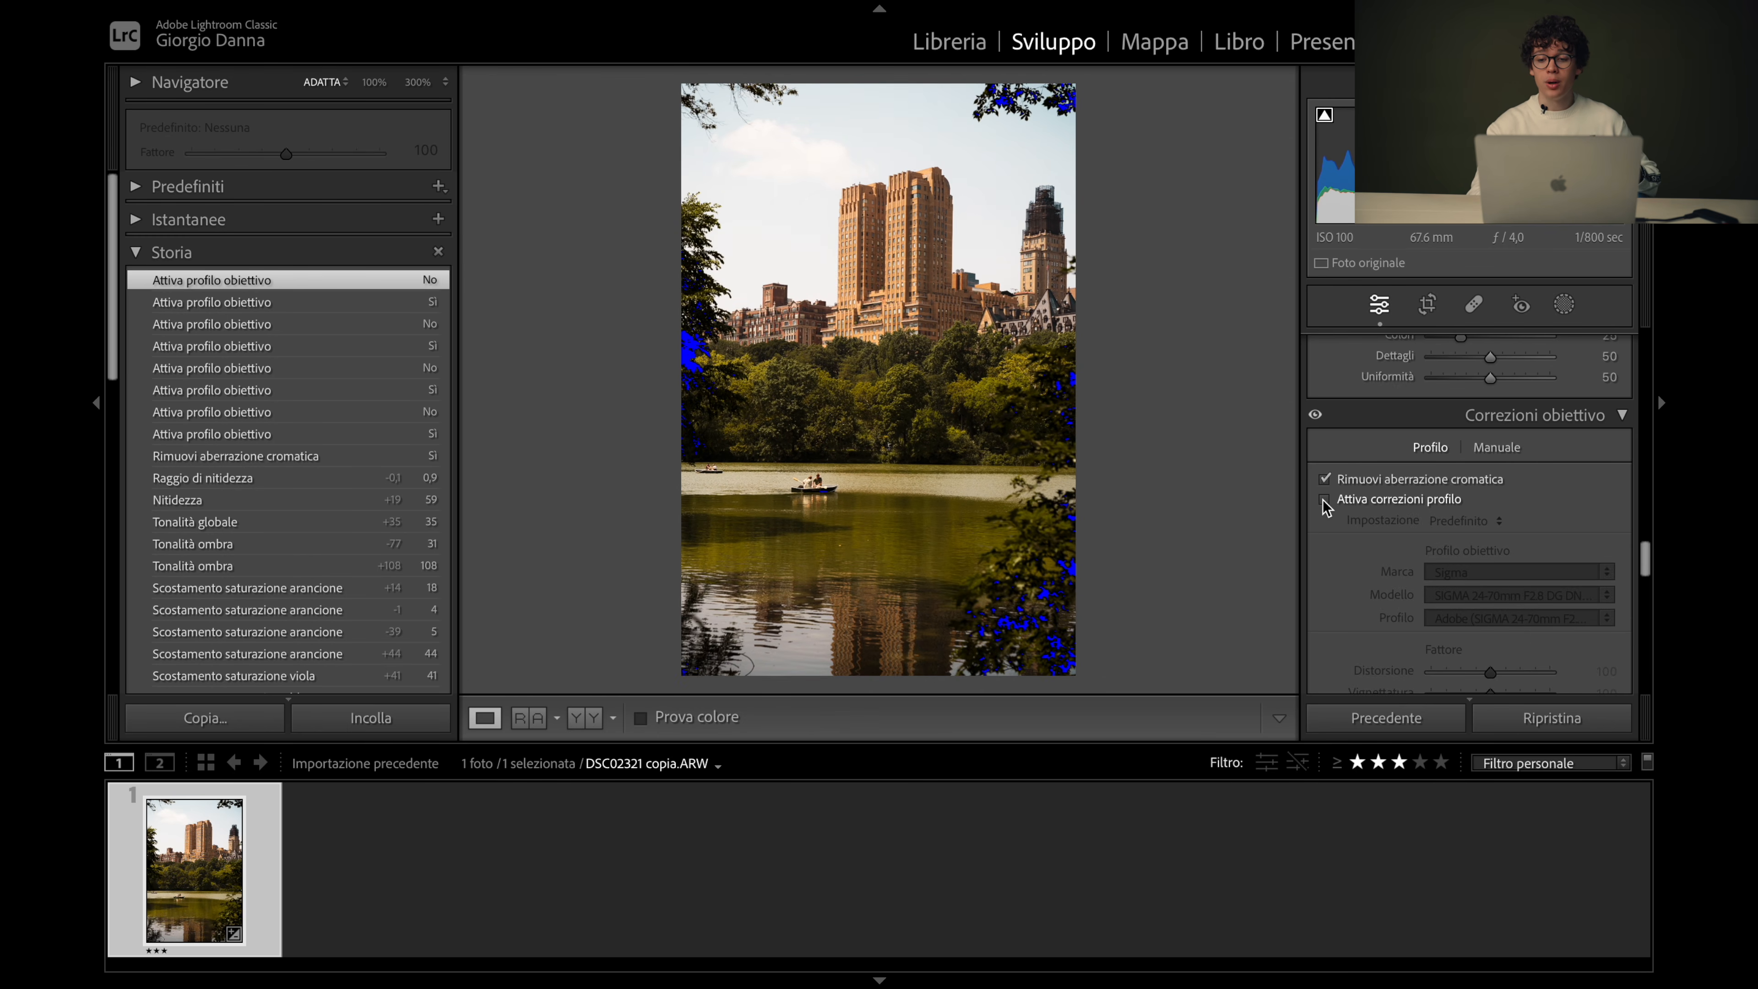
Try an Orizzontale perspective shift of -29 in Trasformazione and reset it to 0
{"action": "scroll", "coordinate": [1322, 500], "scroll_direction": "down", "scroll_amount": 10}
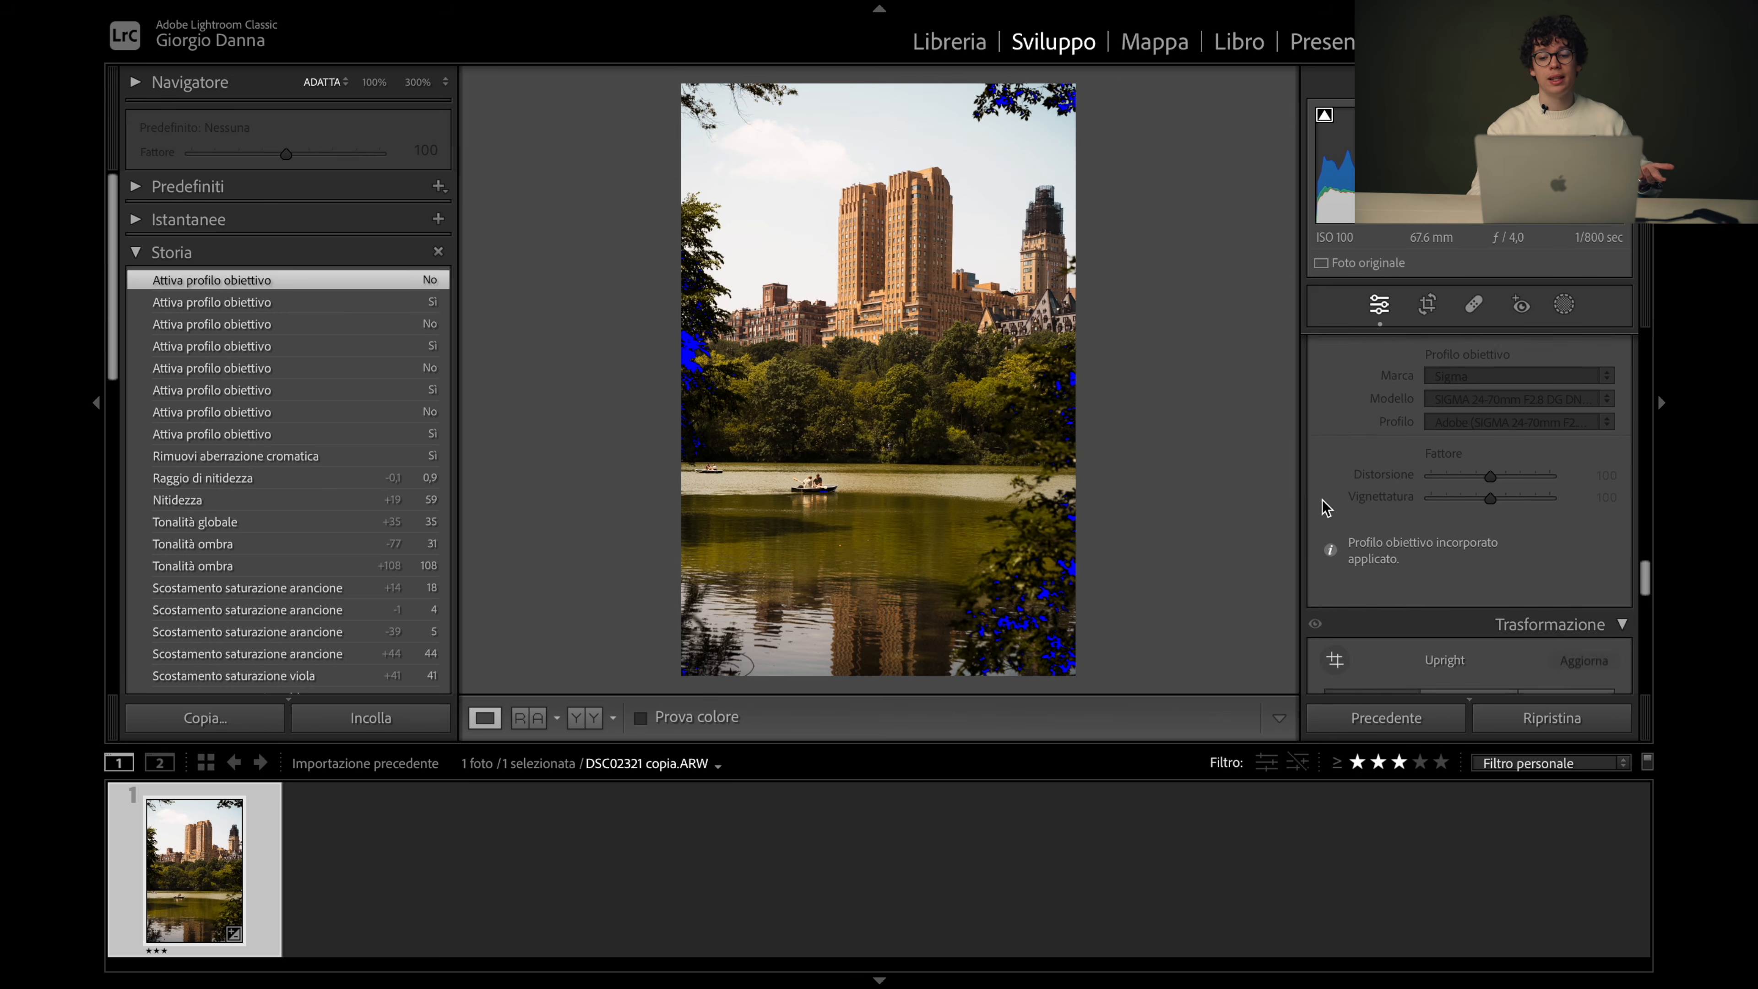
{"action": "scroll", "coordinate": [1322, 499], "scroll_direction": "down", "scroll_amount": 2}
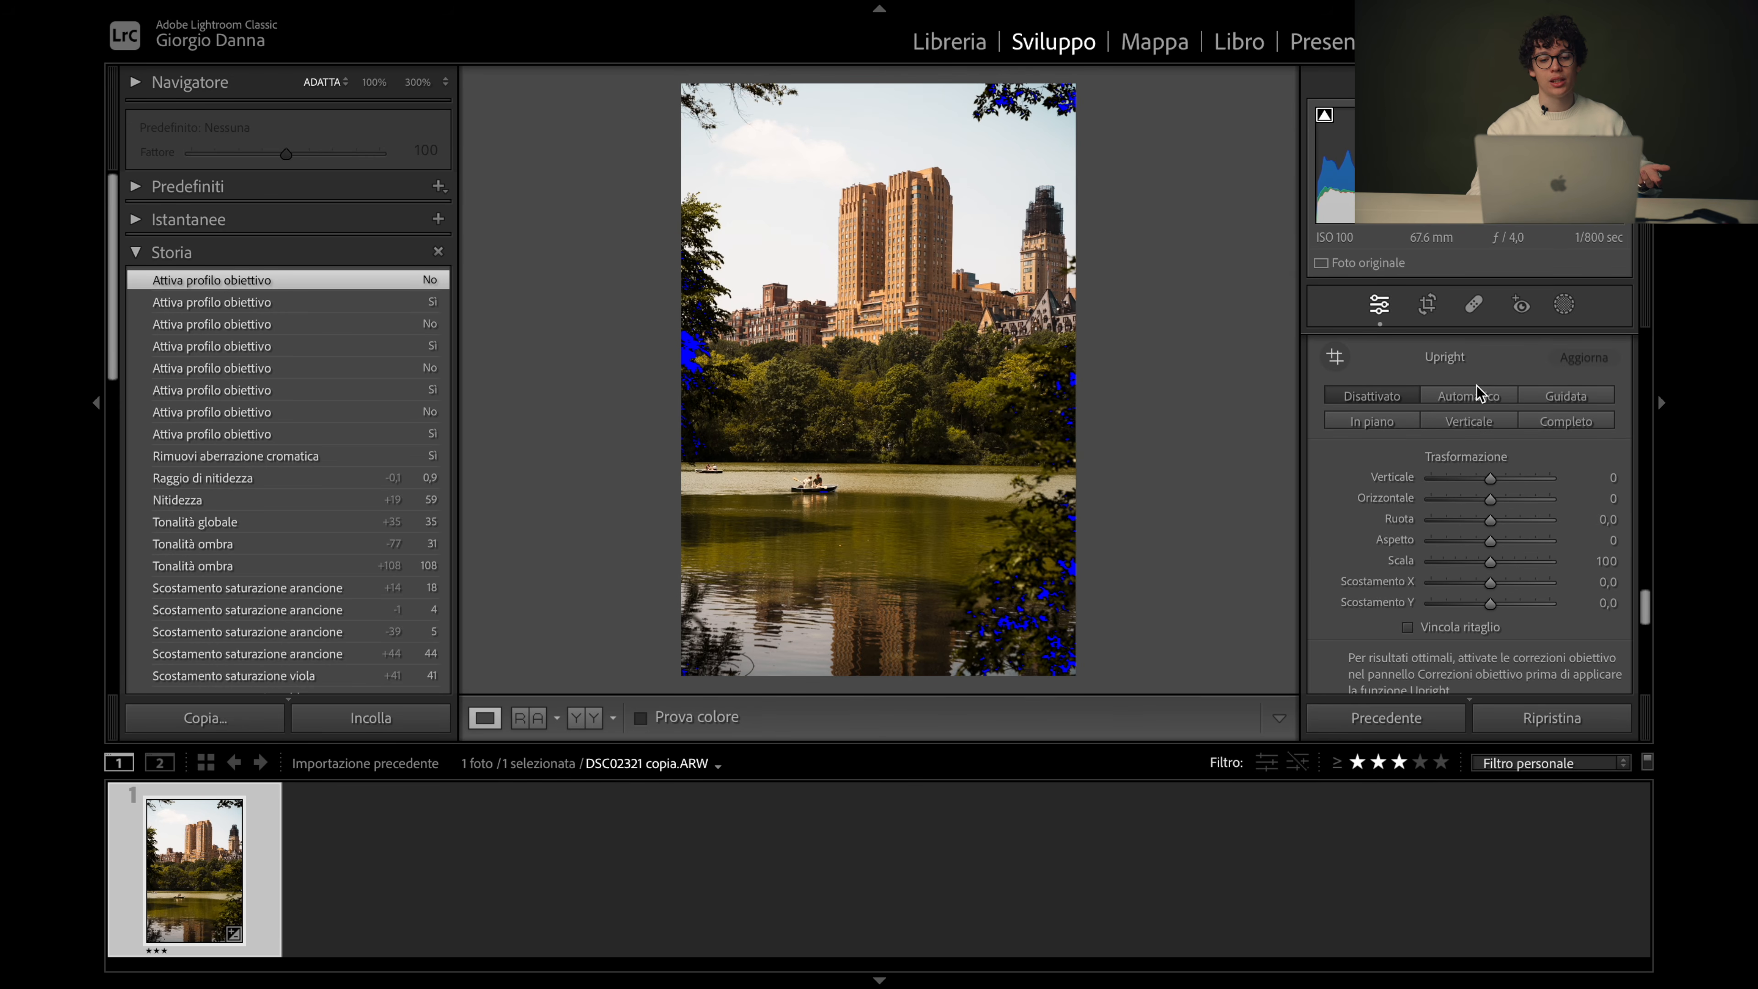
{"action": "left_click_drag", "start_coordinate": [1487, 473], "coordinate": [1490, 523]}
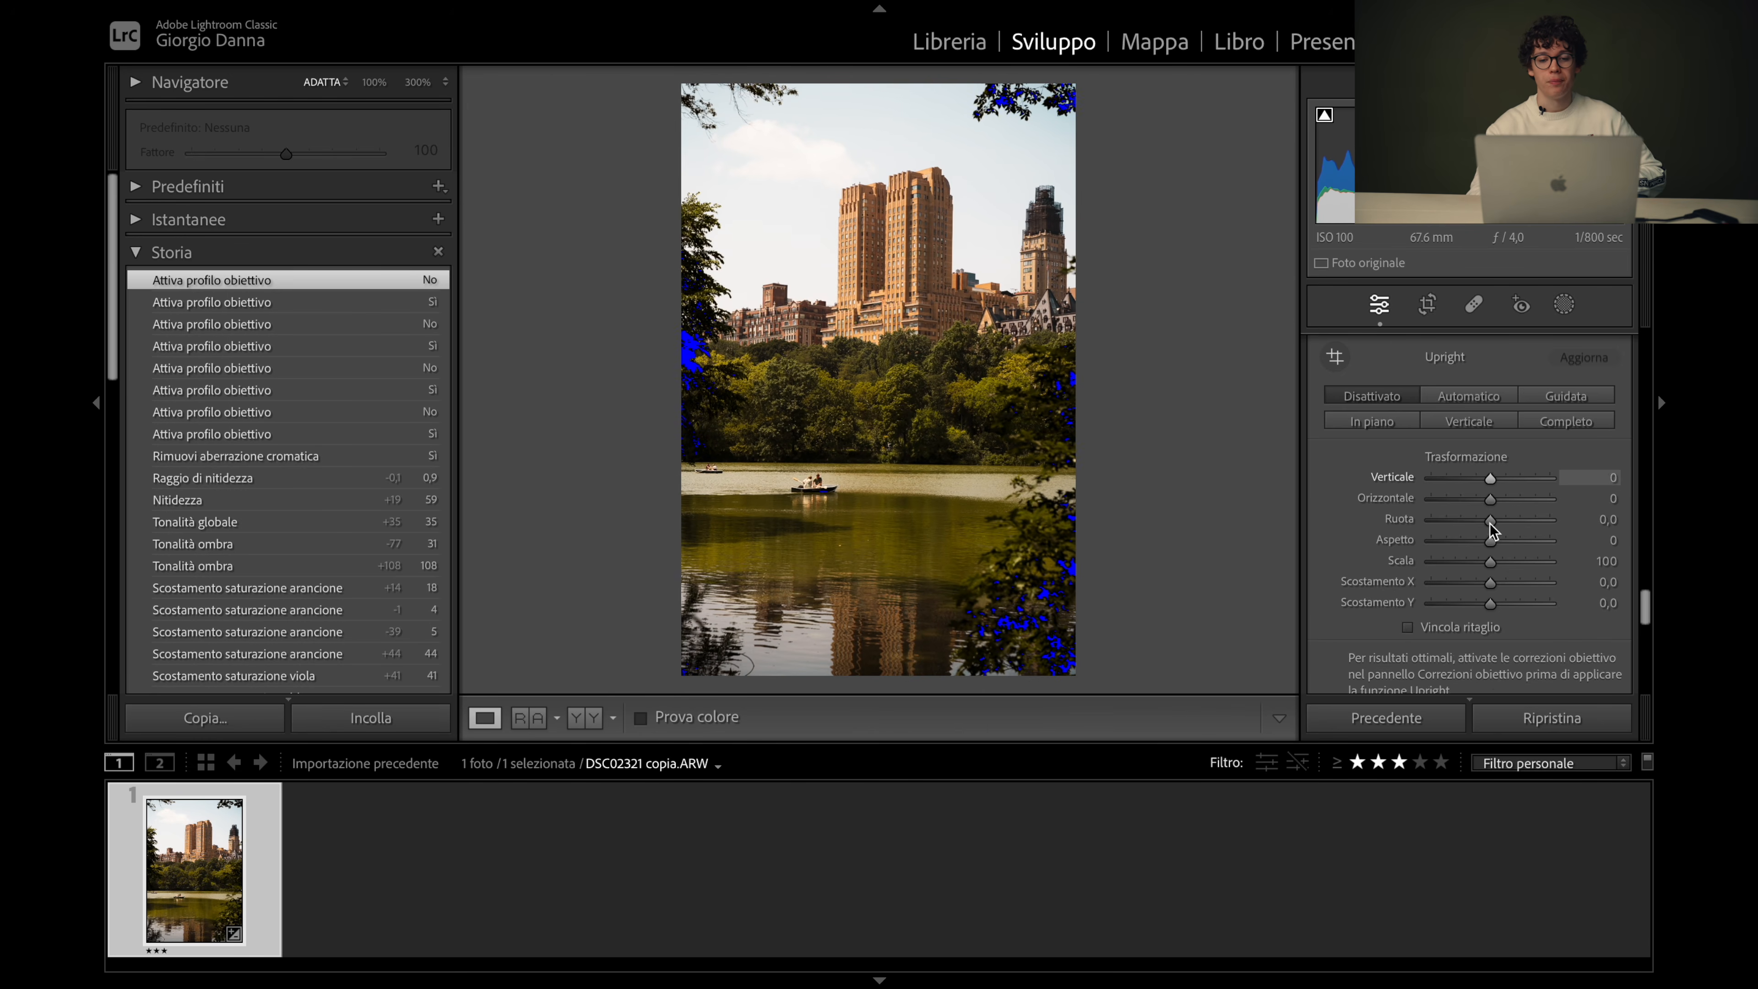
Expand the Sfocatura con lente settings and dismiss the feature introduction
{"action": "scroll", "coordinate": [1493, 590], "scroll_direction": "down", "scroll_amount": 3}
{"action": "scroll", "coordinate": [1492, 589], "scroll_direction": "down", "scroll_amount": 3}
{"action": "scroll", "coordinate": [1492, 589], "scroll_direction": "down", "scroll_amount": 1}
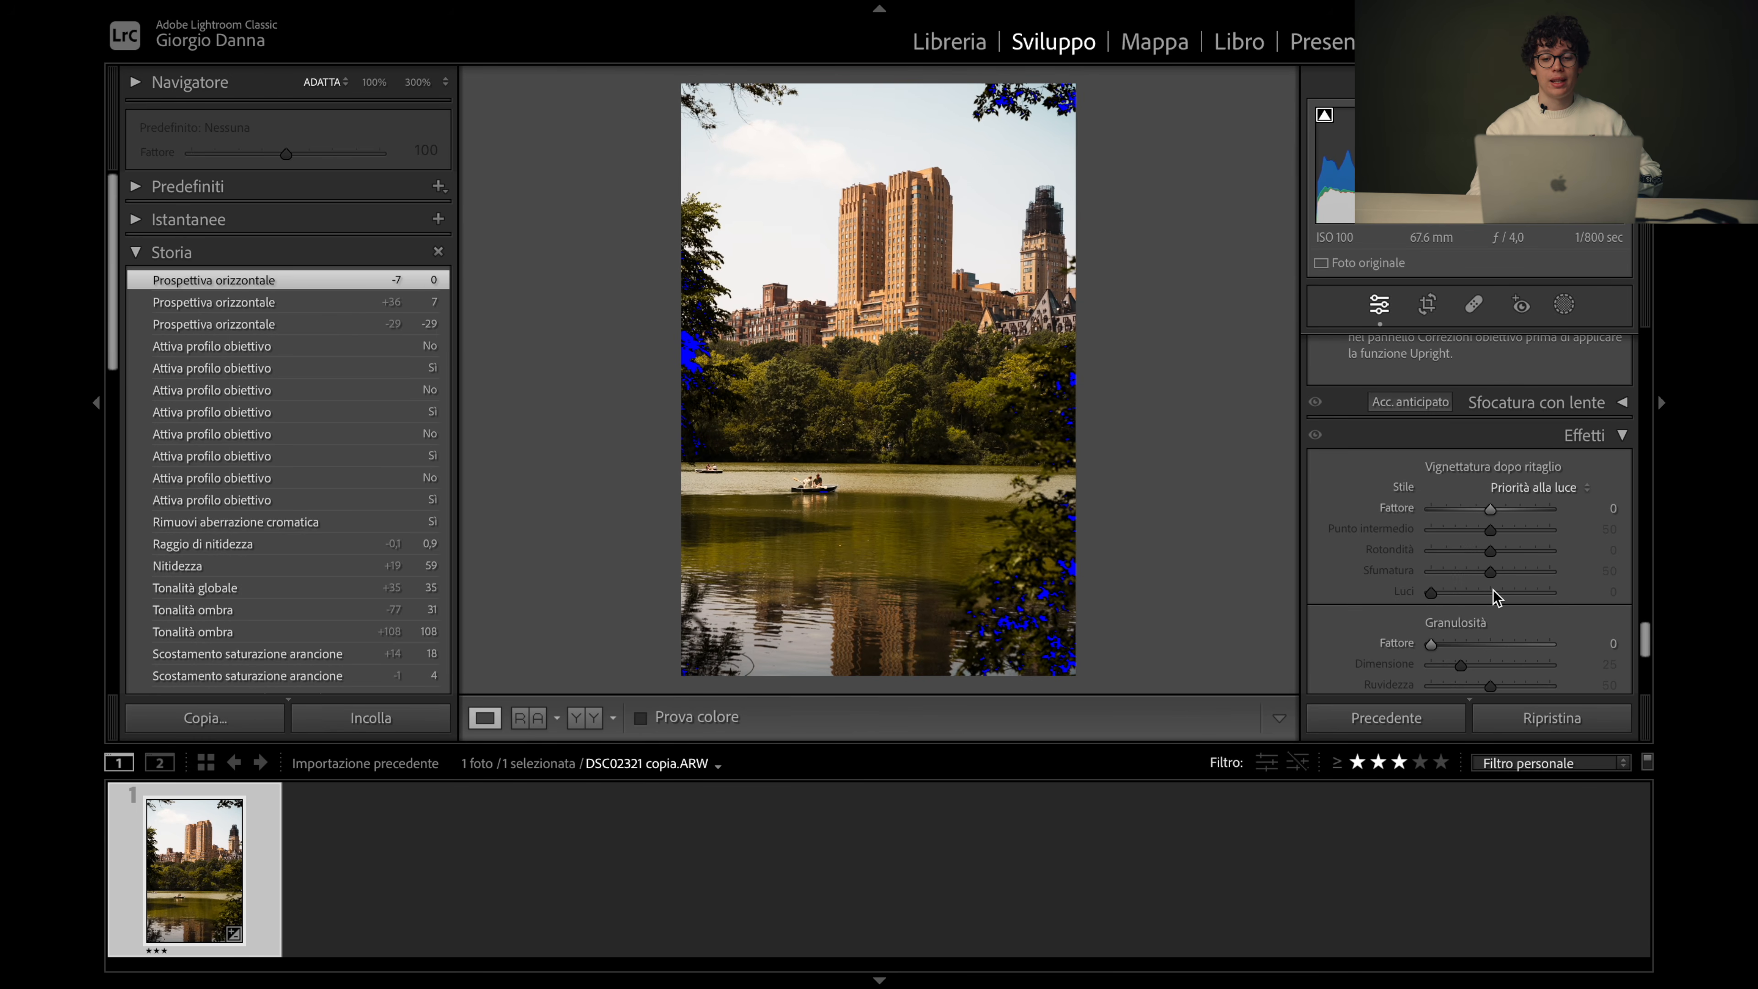
{"action": "left_click", "coordinate": [1618, 404]}
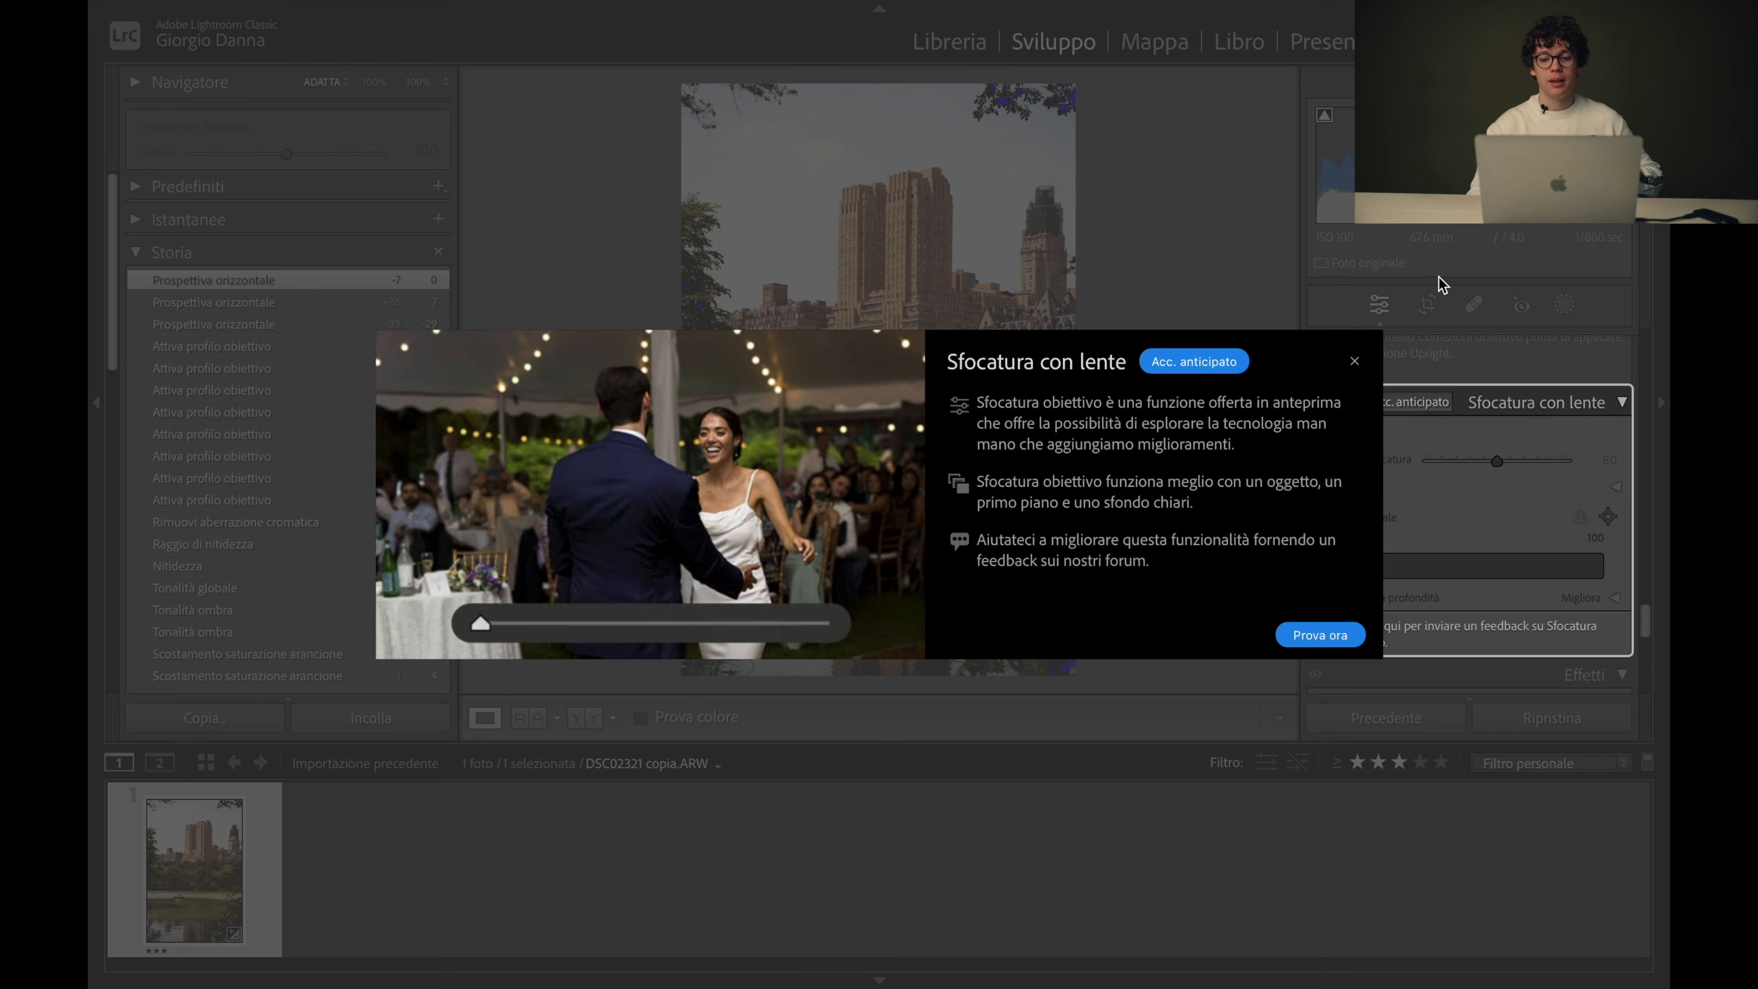
{"action": "left_click", "coordinate": [1354, 361]}
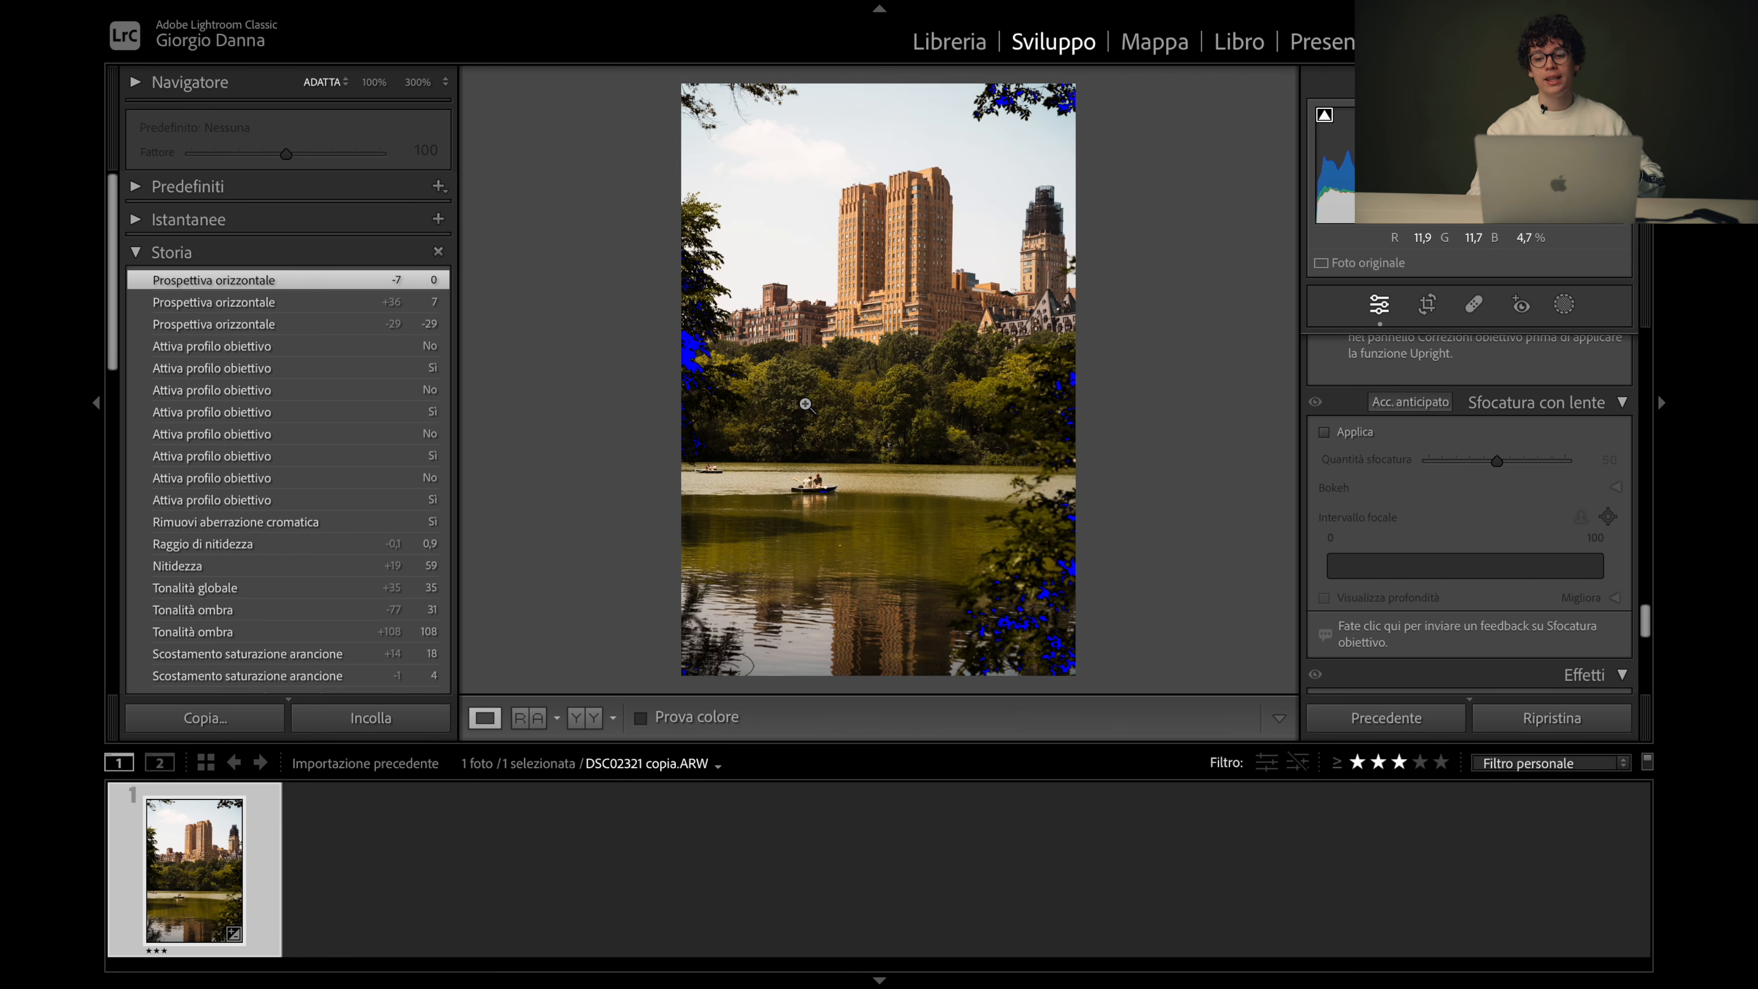
Try a post-crop vignette Fattore of -47 in Effetti and reset it to 0
{"action": "scroll", "coordinate": [1425, 481], "scroll_direction": "down", "scroll_amount": 4}
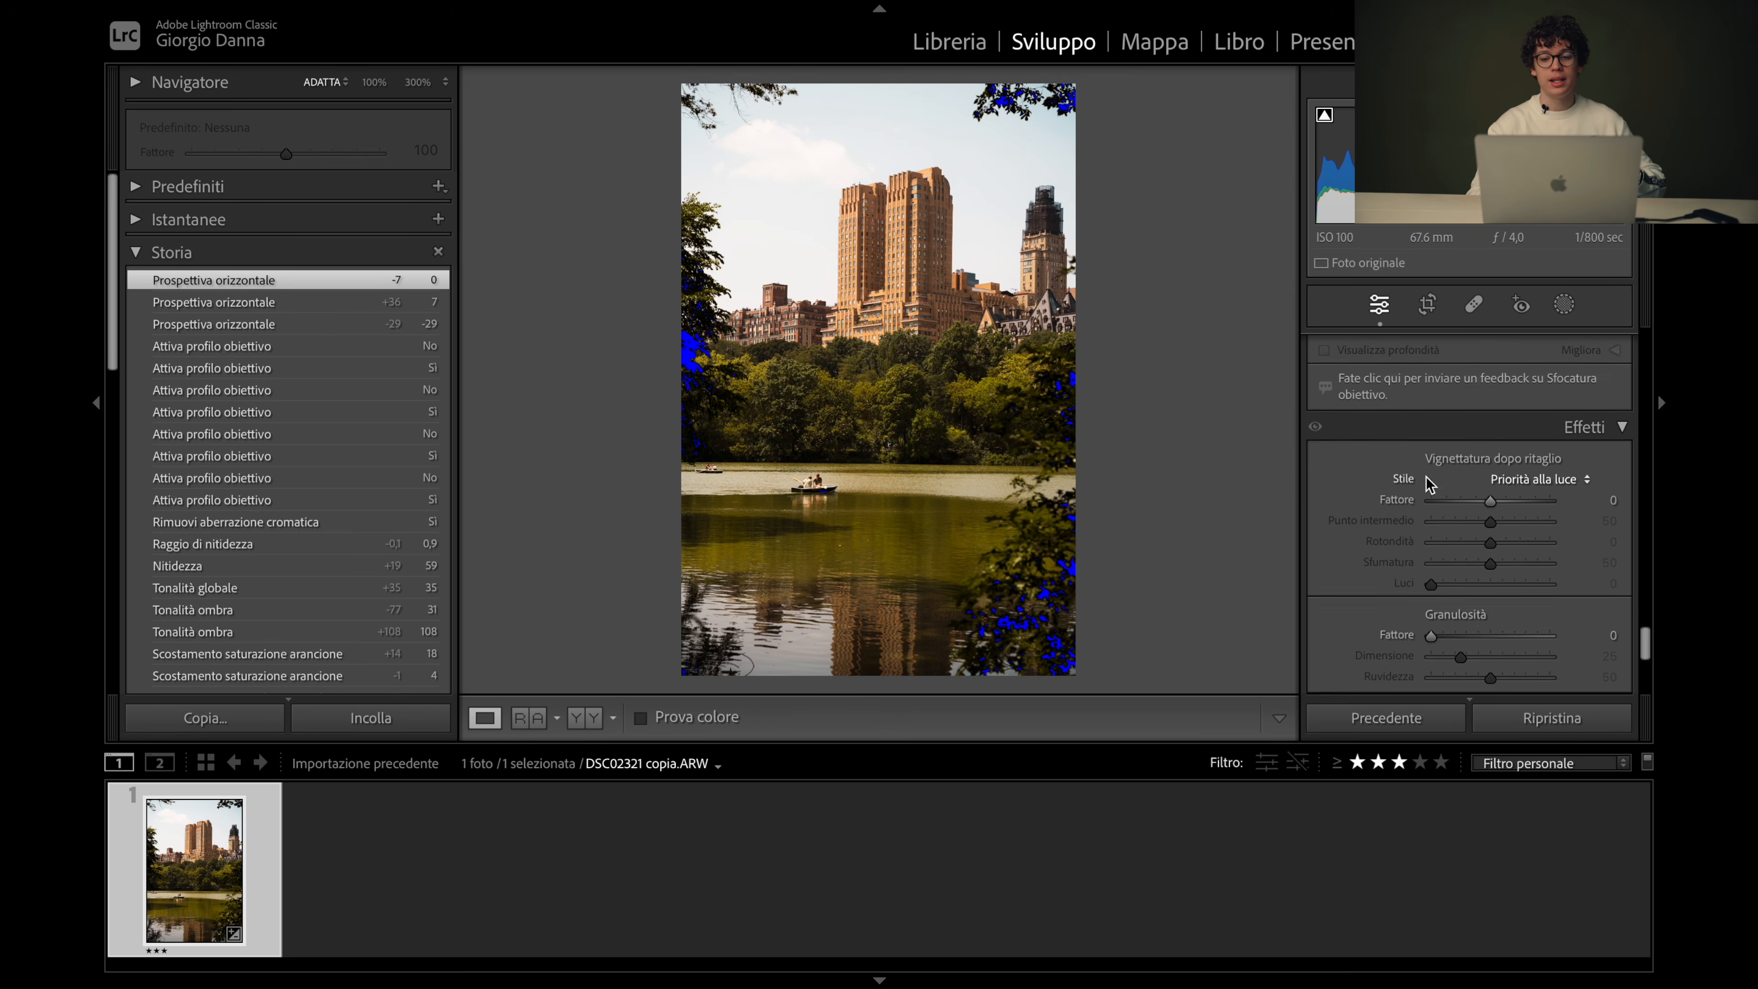
{"action": "scroll", "coordinate": [1428, 483], "scroll_direction": "down", "scroll_amount": 2}
{"action": "mouse_move", "coordinate": [1491, 416]}
{"action": "left_mouse_down"}
{"action": "mouse_move", "coordinate": [1467, 417]}
{"action": "mouse_move", "coordinate": [1491, 437]}
{"action": "mouse_move", "coordinate": [1404, 450]}
{"action": "mouse_move", "coordinate": [1636, 459]}
{"action": "mouse_move", "coordinate": [1465, 451]}
{"action": "mouse_move", "coordinate": [1492, 420]}
{"action": "left_mouse_up"}
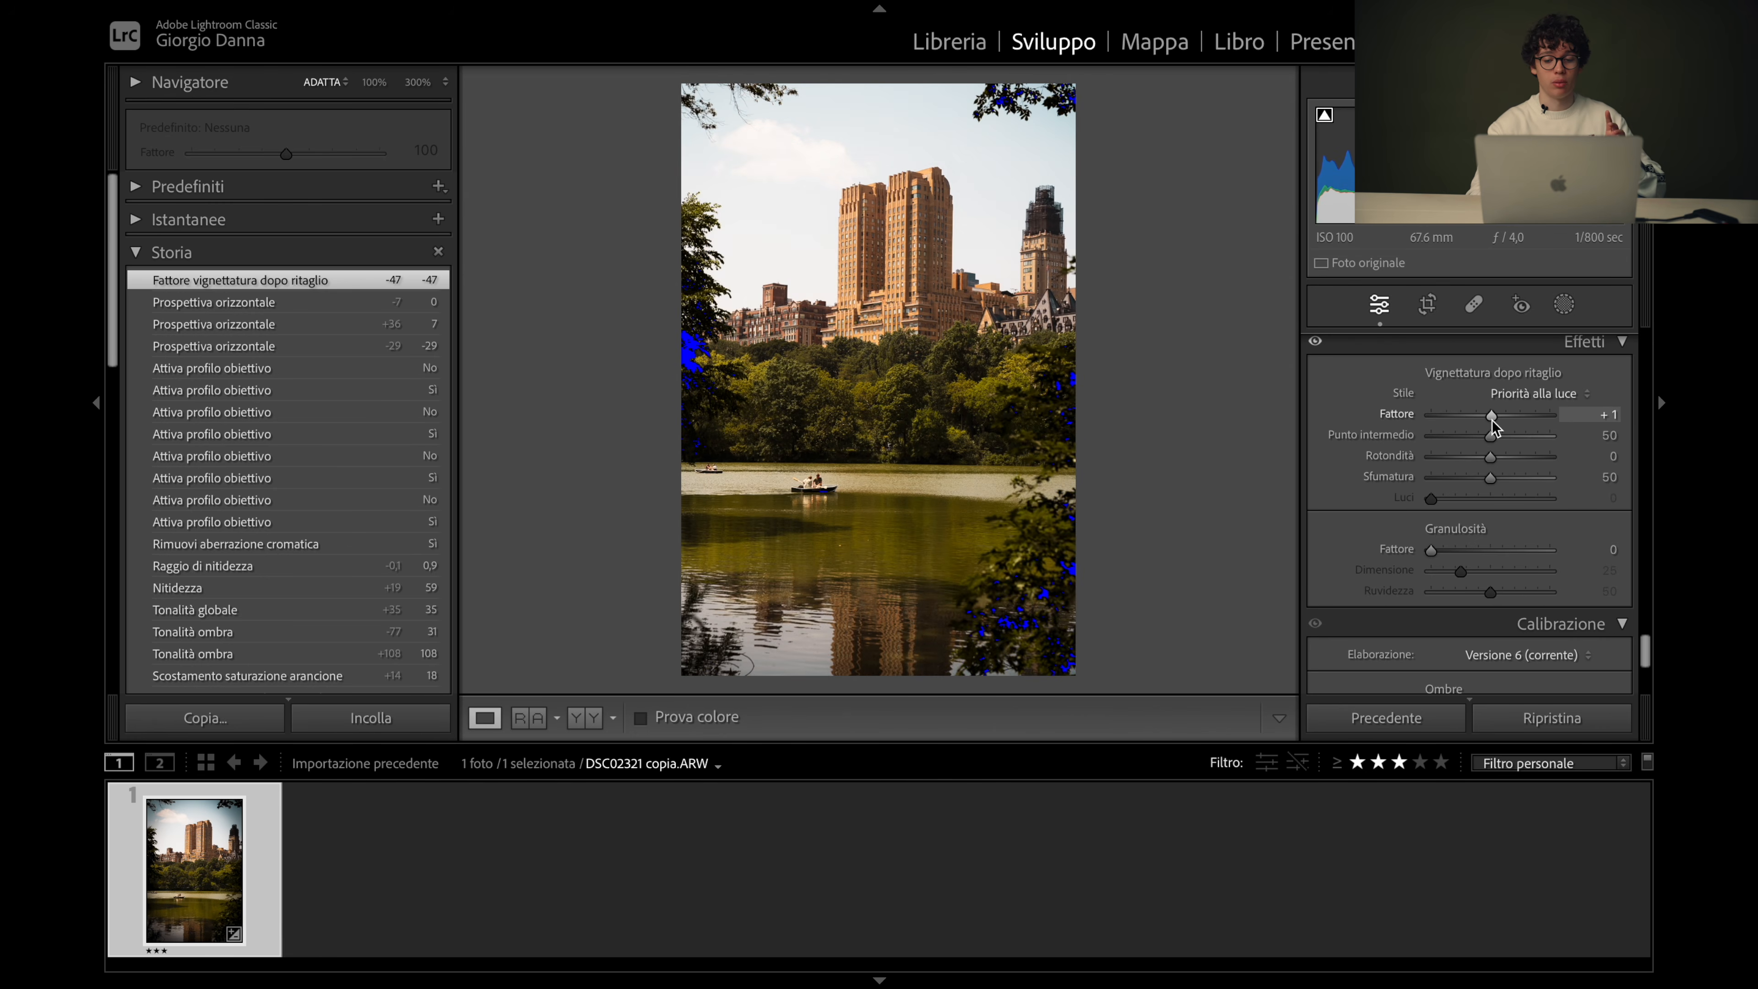
{"action": "double_click", "coordinate": [1492, 418]}
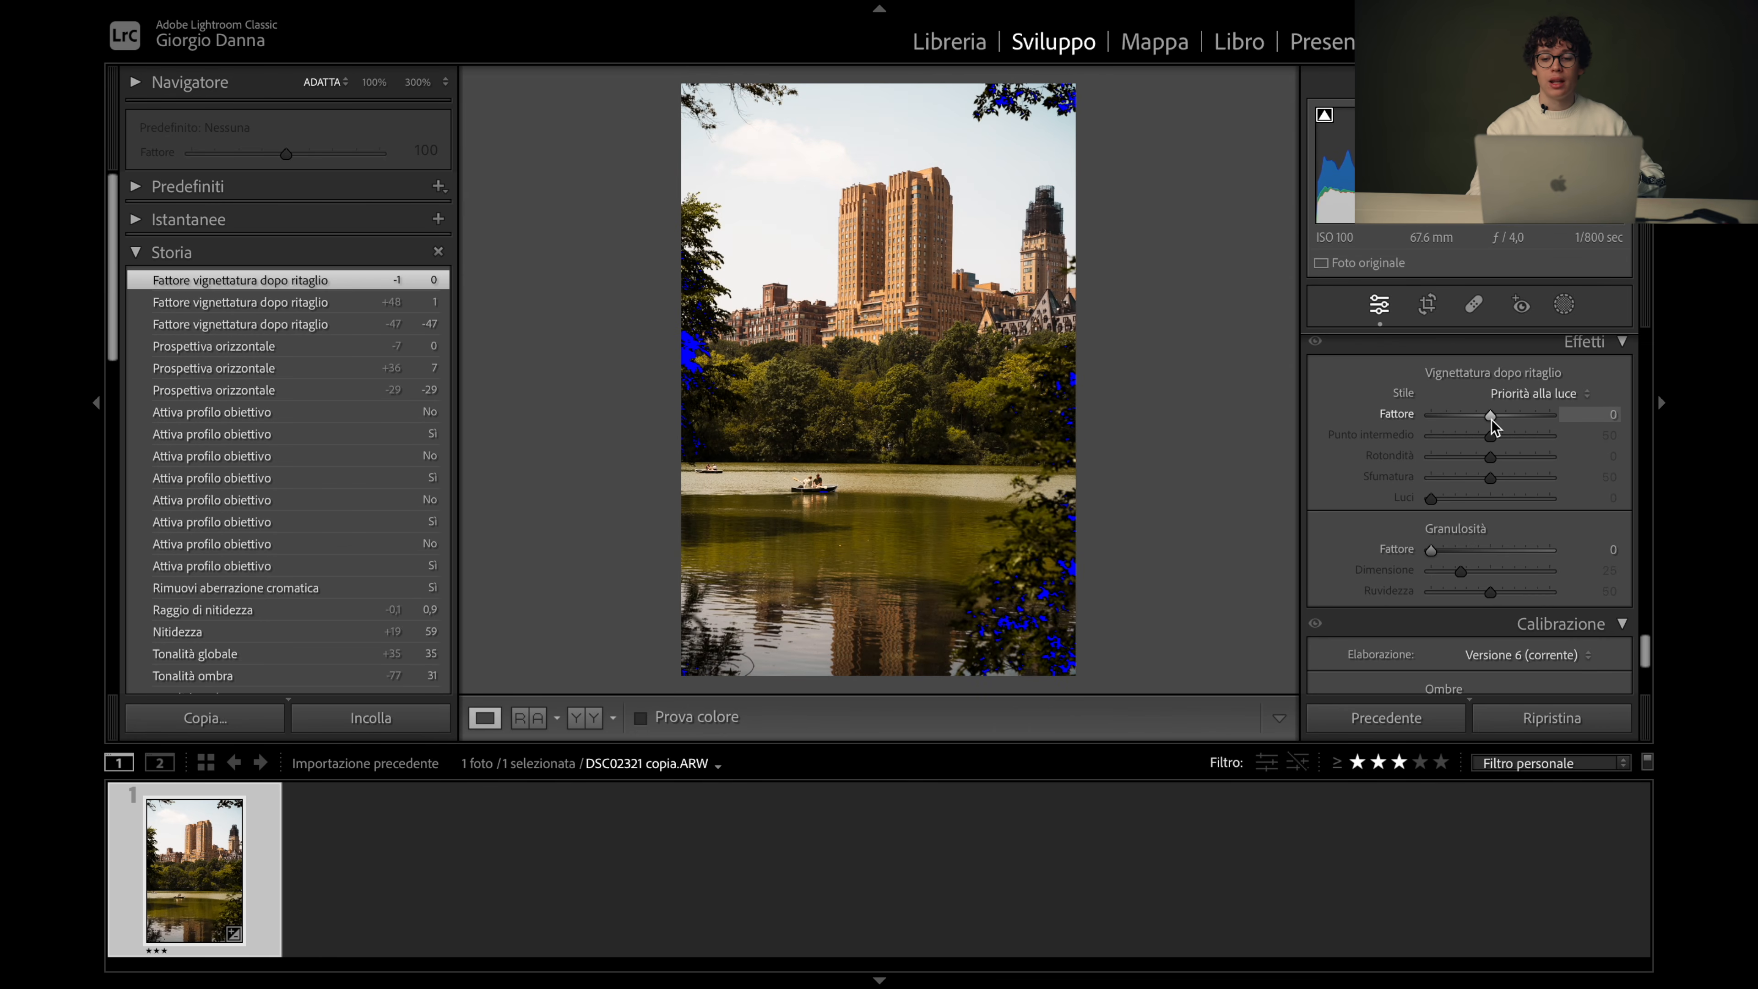
Check the Elaborazione version in Calibrazione, then try a Rosso primario Tonalità of -1 and reset it to 0
{"action": "scroll", "coordinate": [1491, 419], "scroll_direction": "down", "scroll_amount": 5}
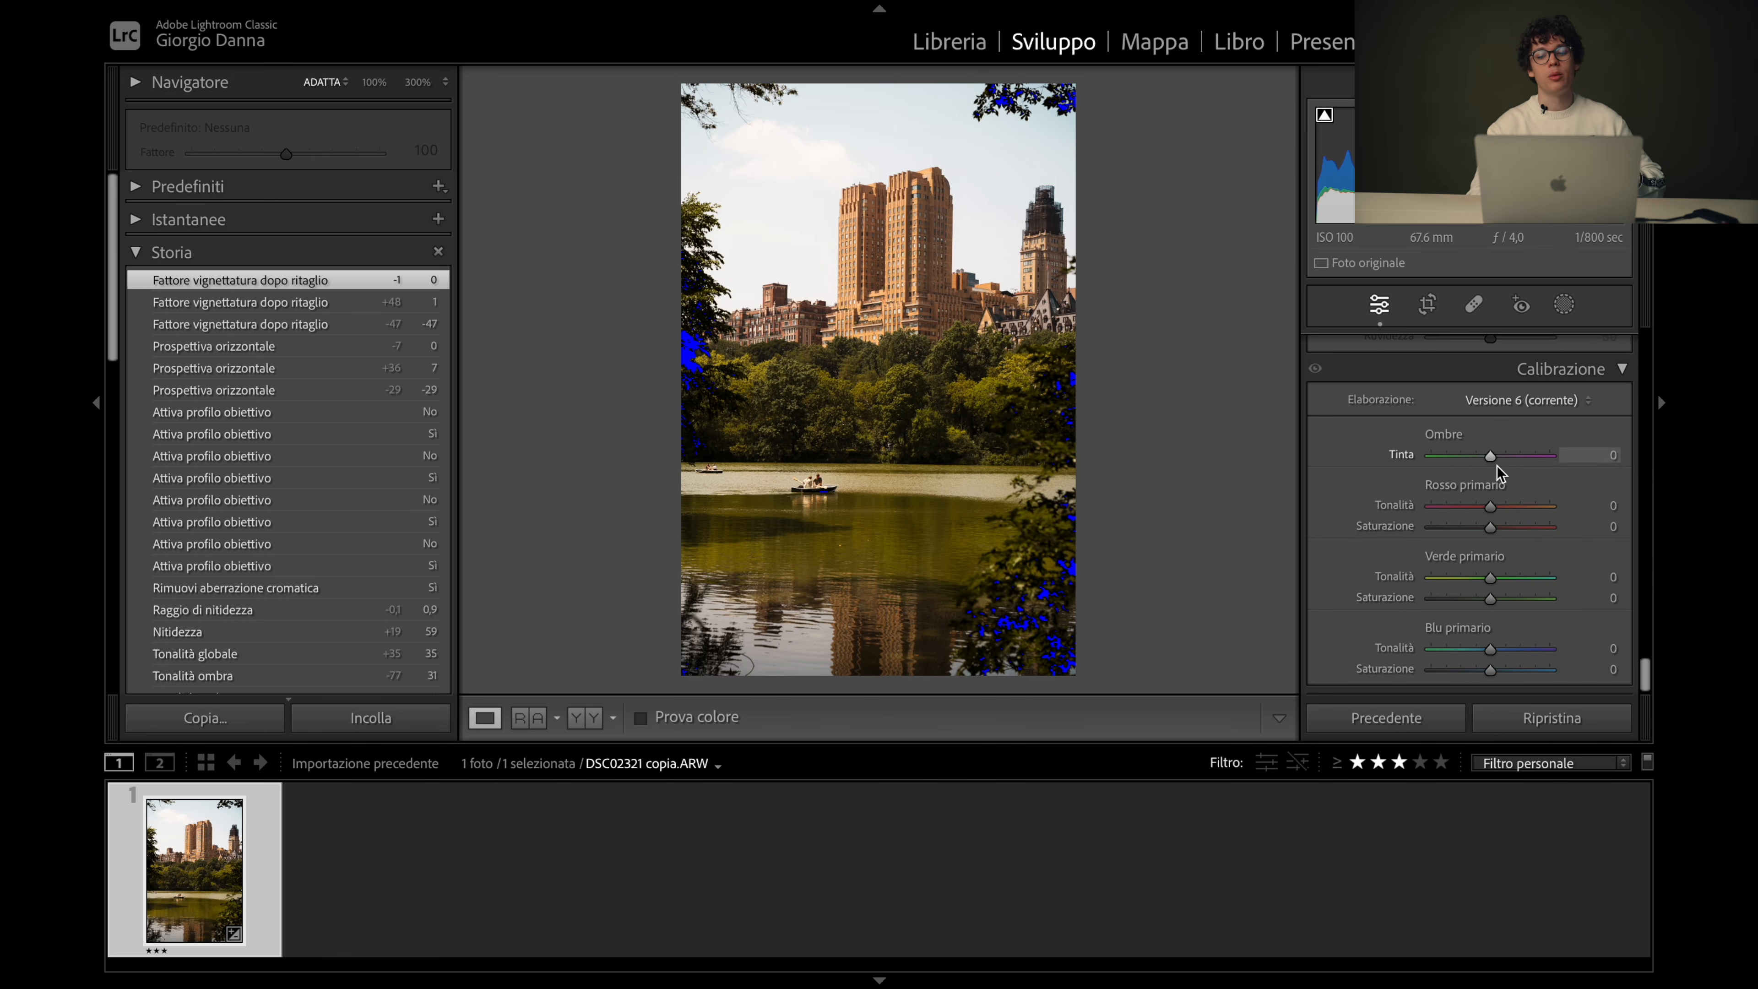
{"action": "left_click", "coordinate": [1547, 400]}
{"action": "left_click", "coordinate": [1547, 400]}
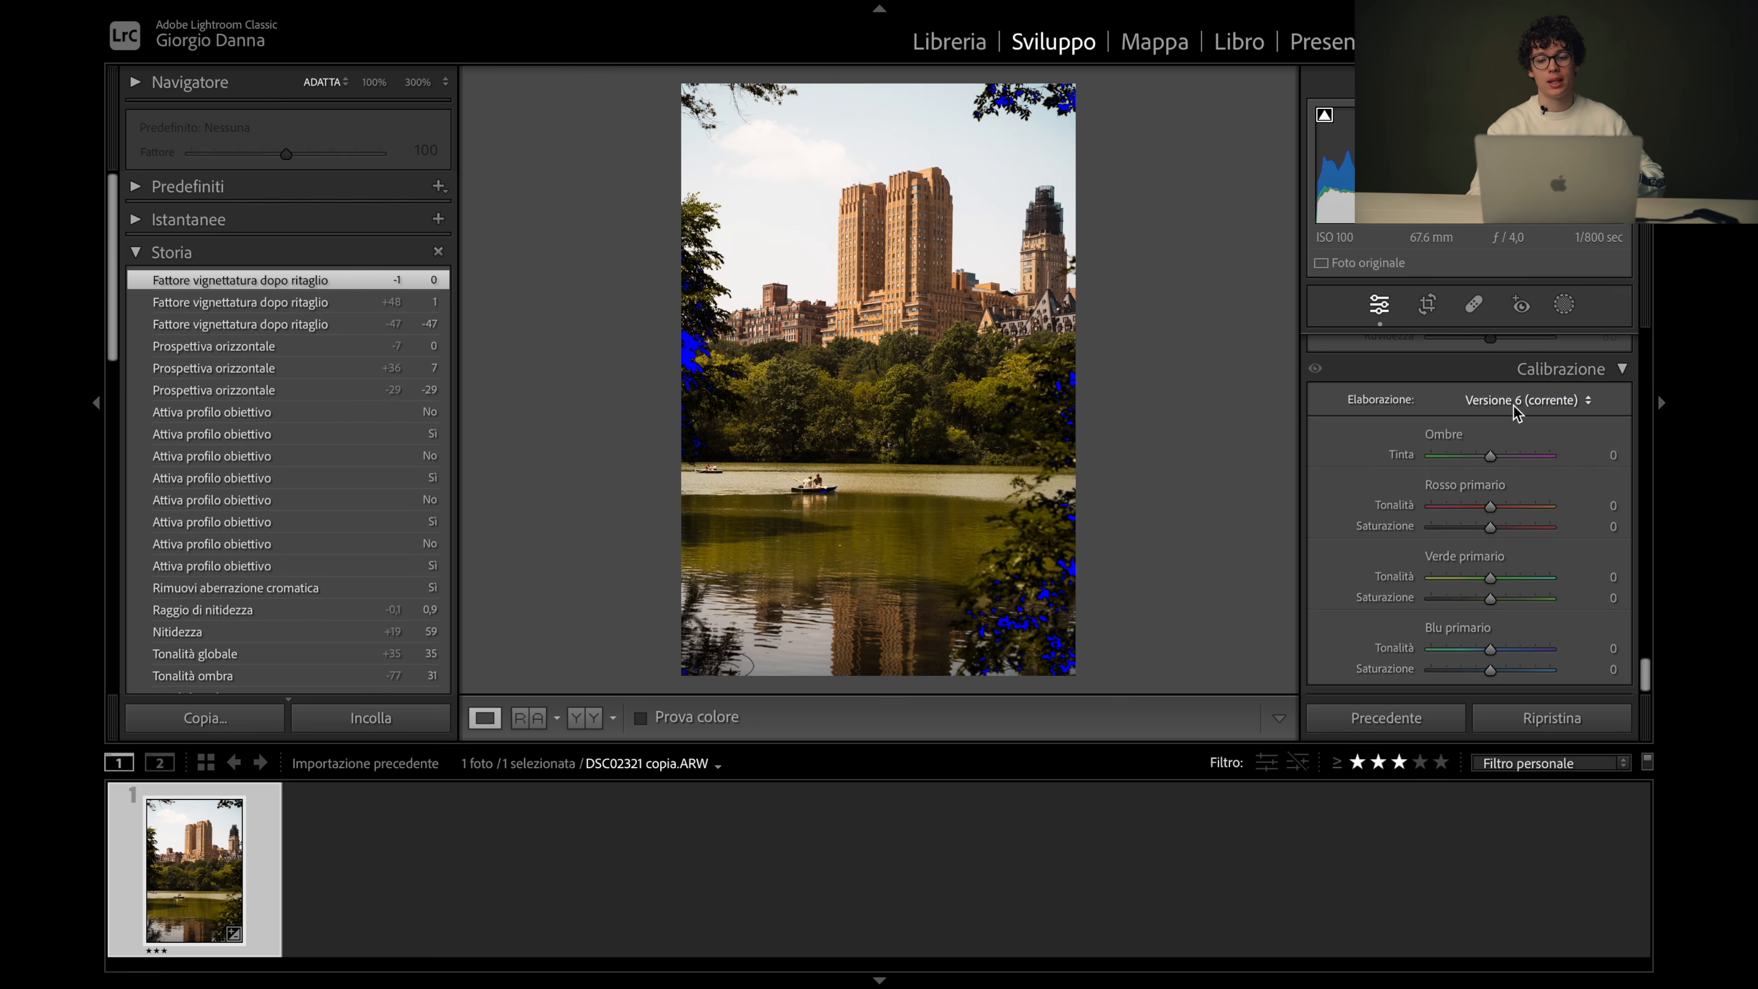
{"action": "mouse_move", "coordinate": [1488, 506]}
{"action": "left_mouse_down"}
{"action": "mouse_move", "coordinate": [1466, 509]}
{"action": "mouse_move", "coordinate": [1491, 524]}
{"action": "left_mouse_up"}
{"action": "double_click", "coordinate": [1490, 507]}
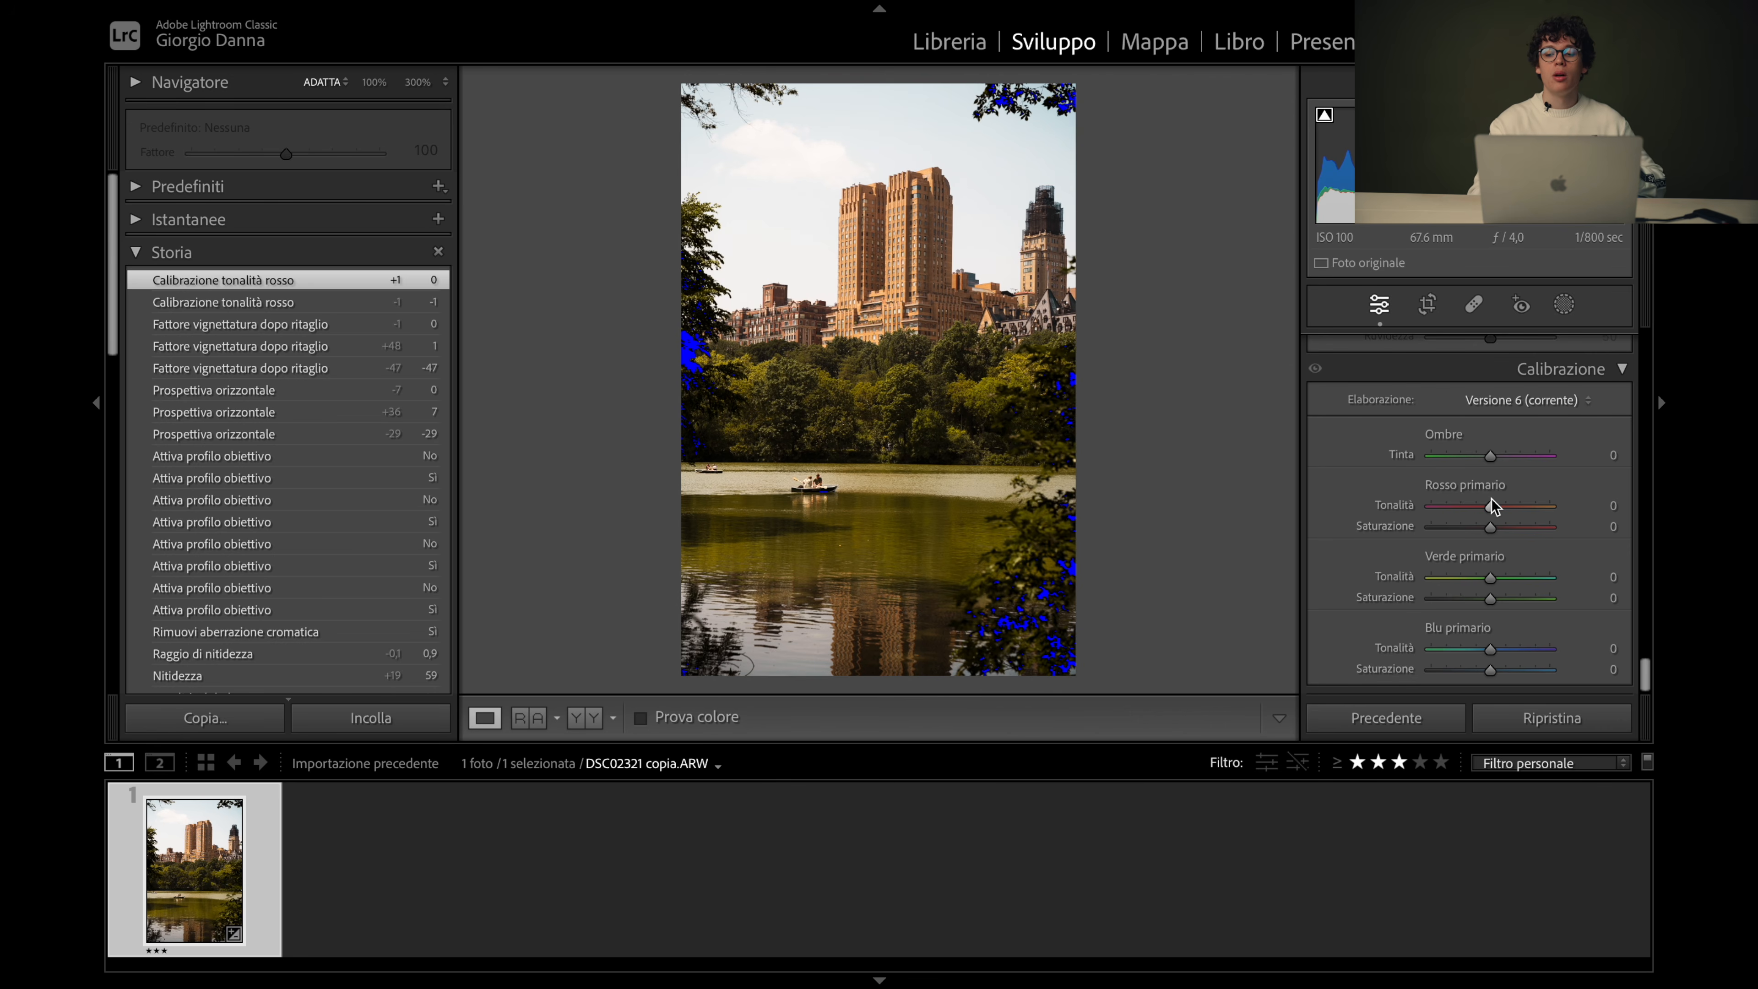
{"action": "scroll", "coordinate": [1491, 507], "scroll_direction": "up", "scroll_amount": 20}
{"action": "scroll", "coordinate": [1492, 506], "scroll_direction": "down", "scroll_amount": 20}
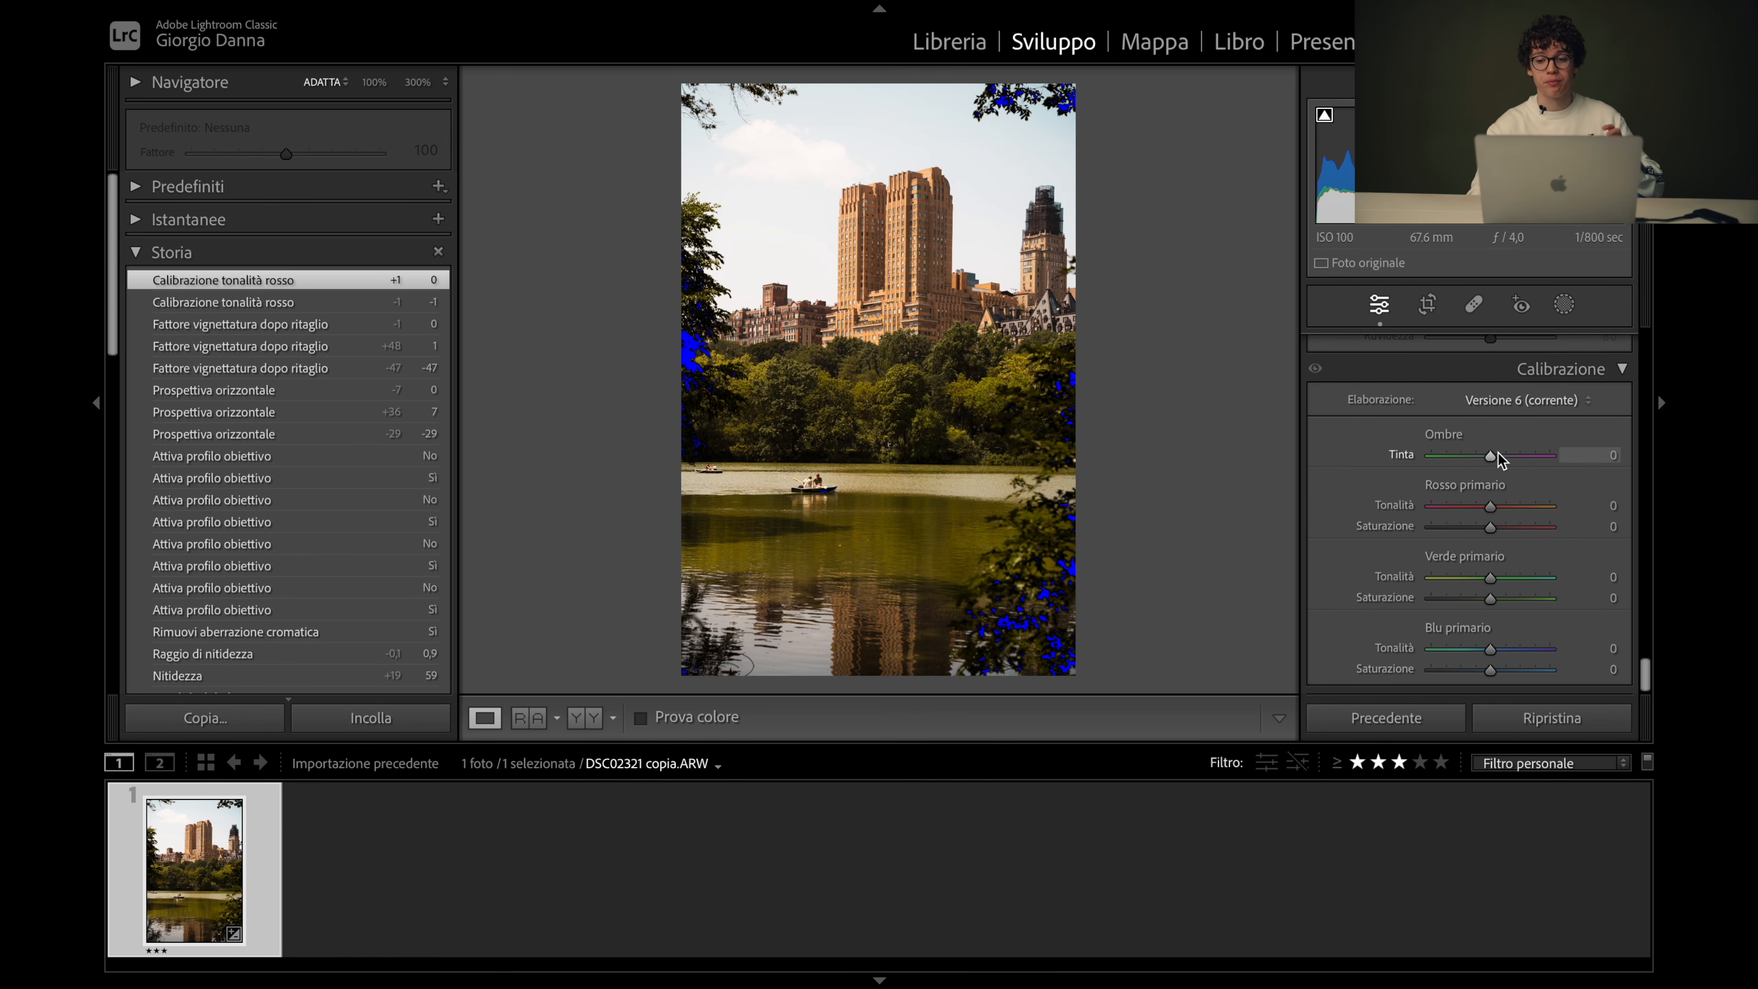
Draw a freehand crop around the towers, trees and rowboat, and undo that crop
{"action": "scroll", "coordinate": [1498, 458], "scroll_direction": "up", "scroll_amount": 20}
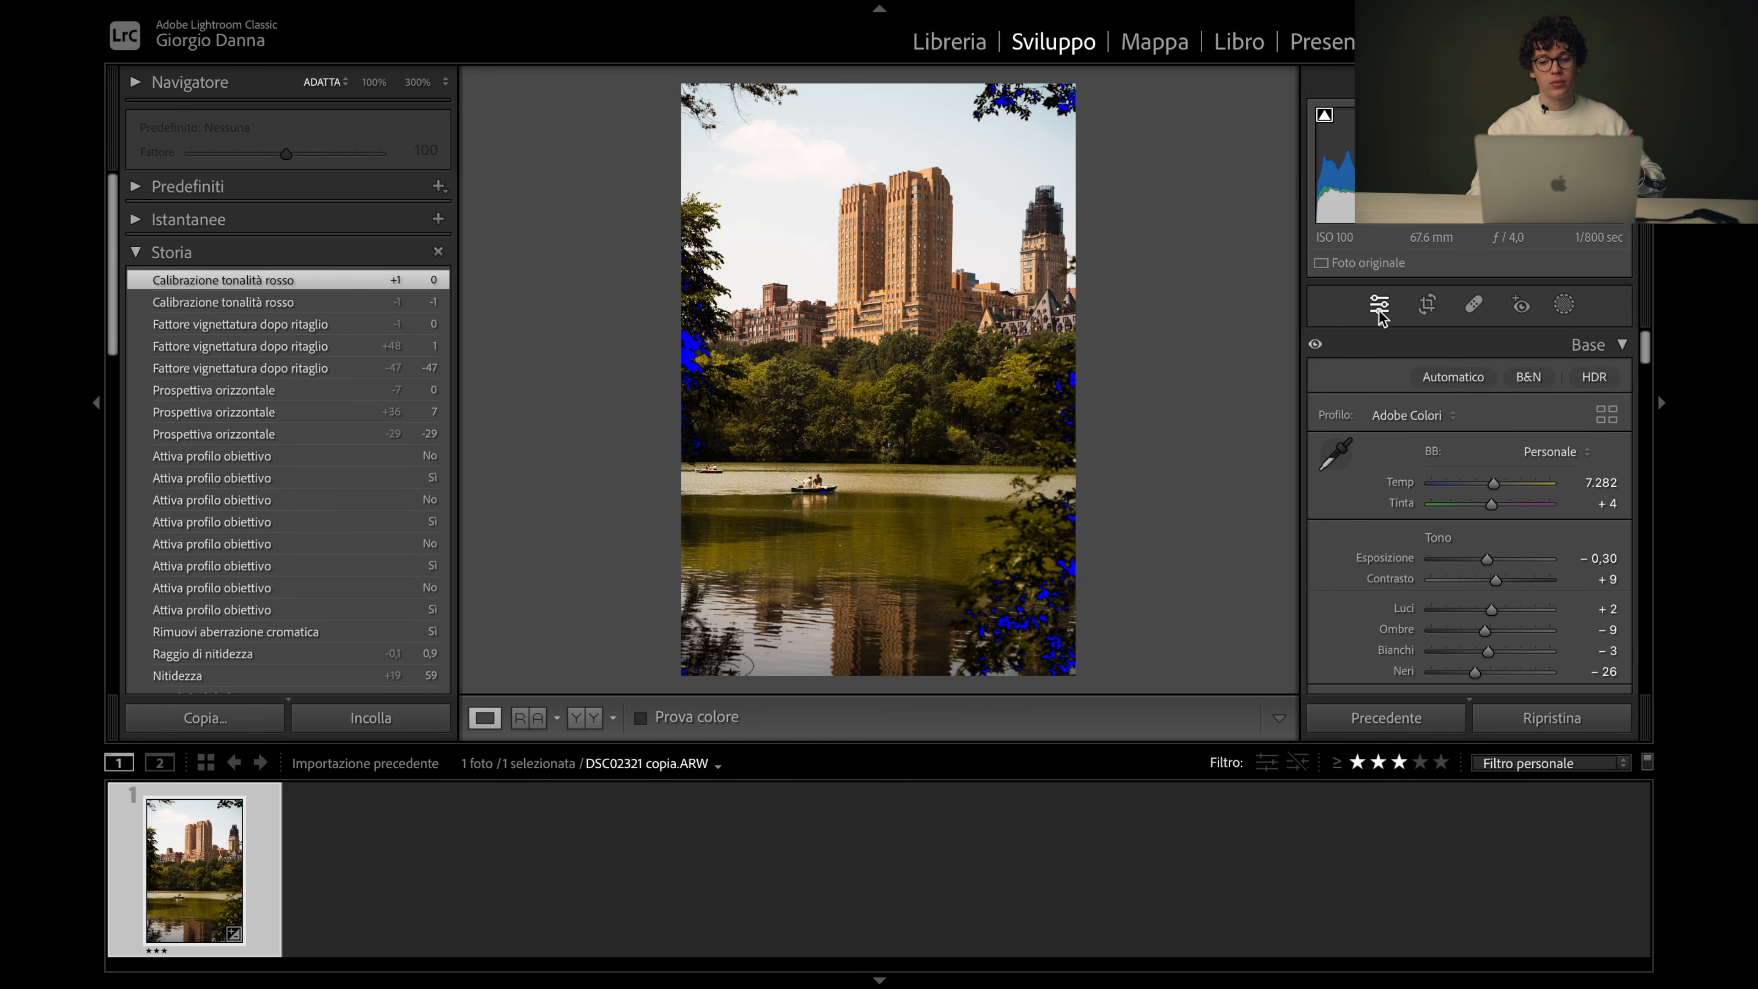
{"action": "left_click", "coordinate": [1426, 308]}
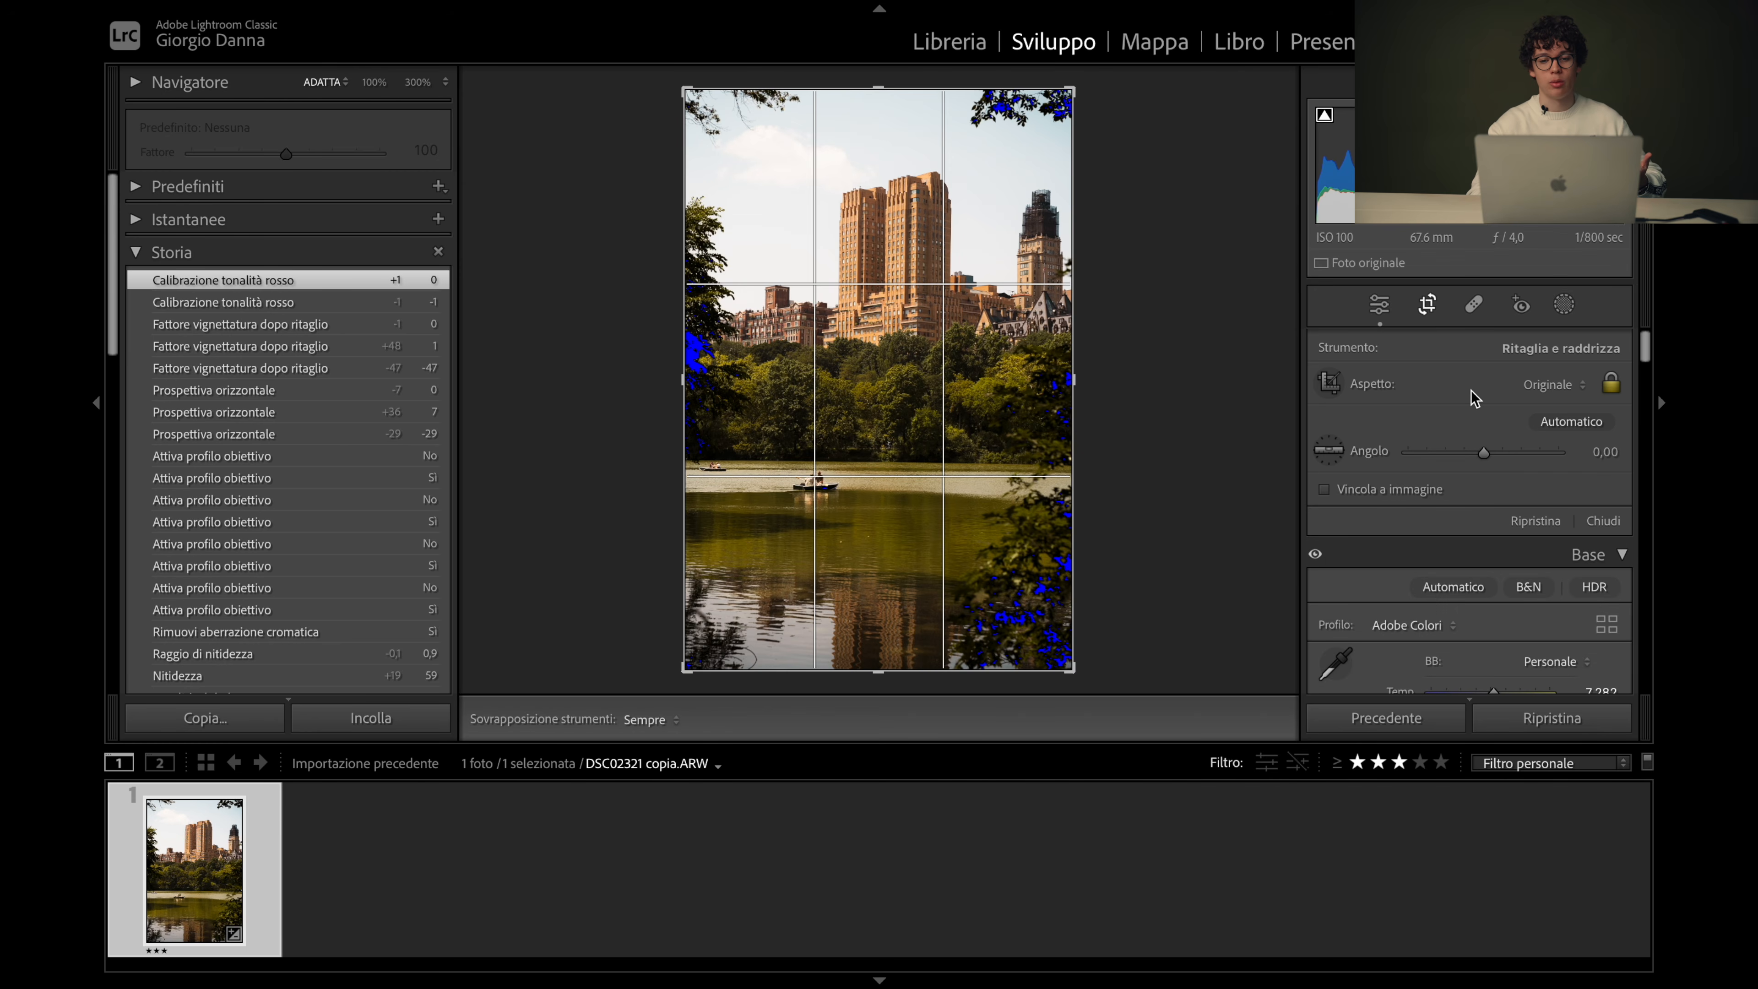
{"action": "left_click", "coordinate": [1322, 379]}
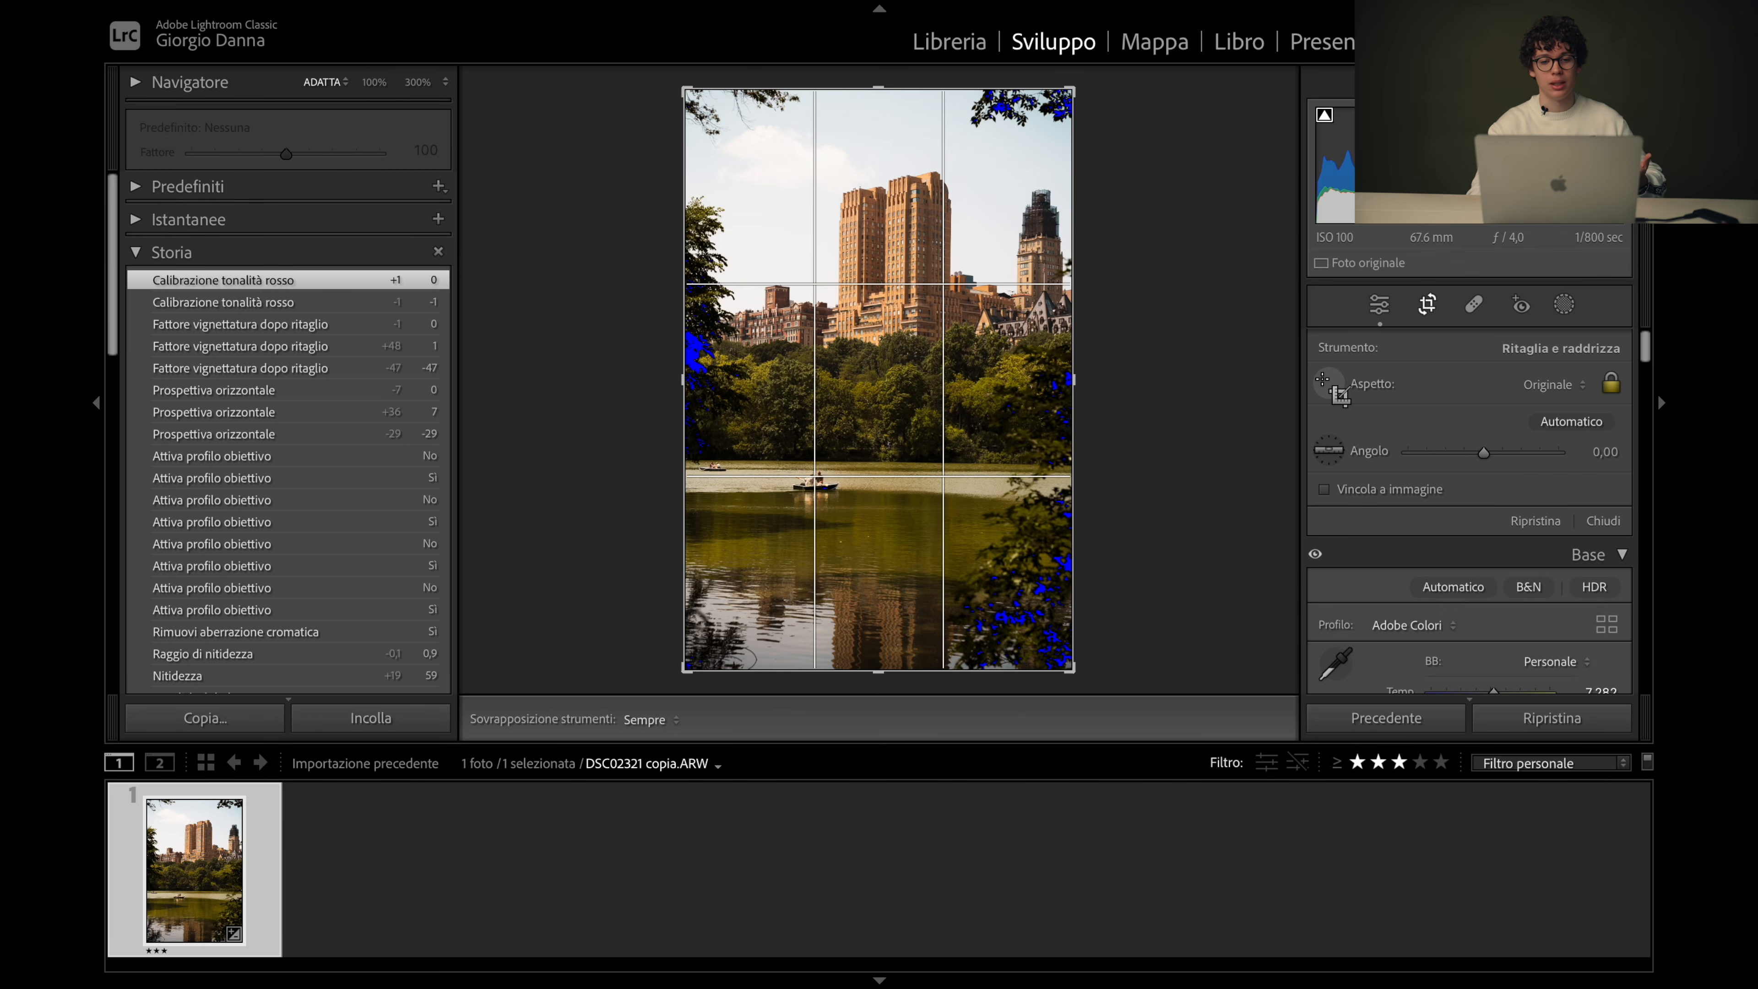
{"action": "left_click_drag", "start_coordinate": [984, 148], "coordinate": [726, 679]}
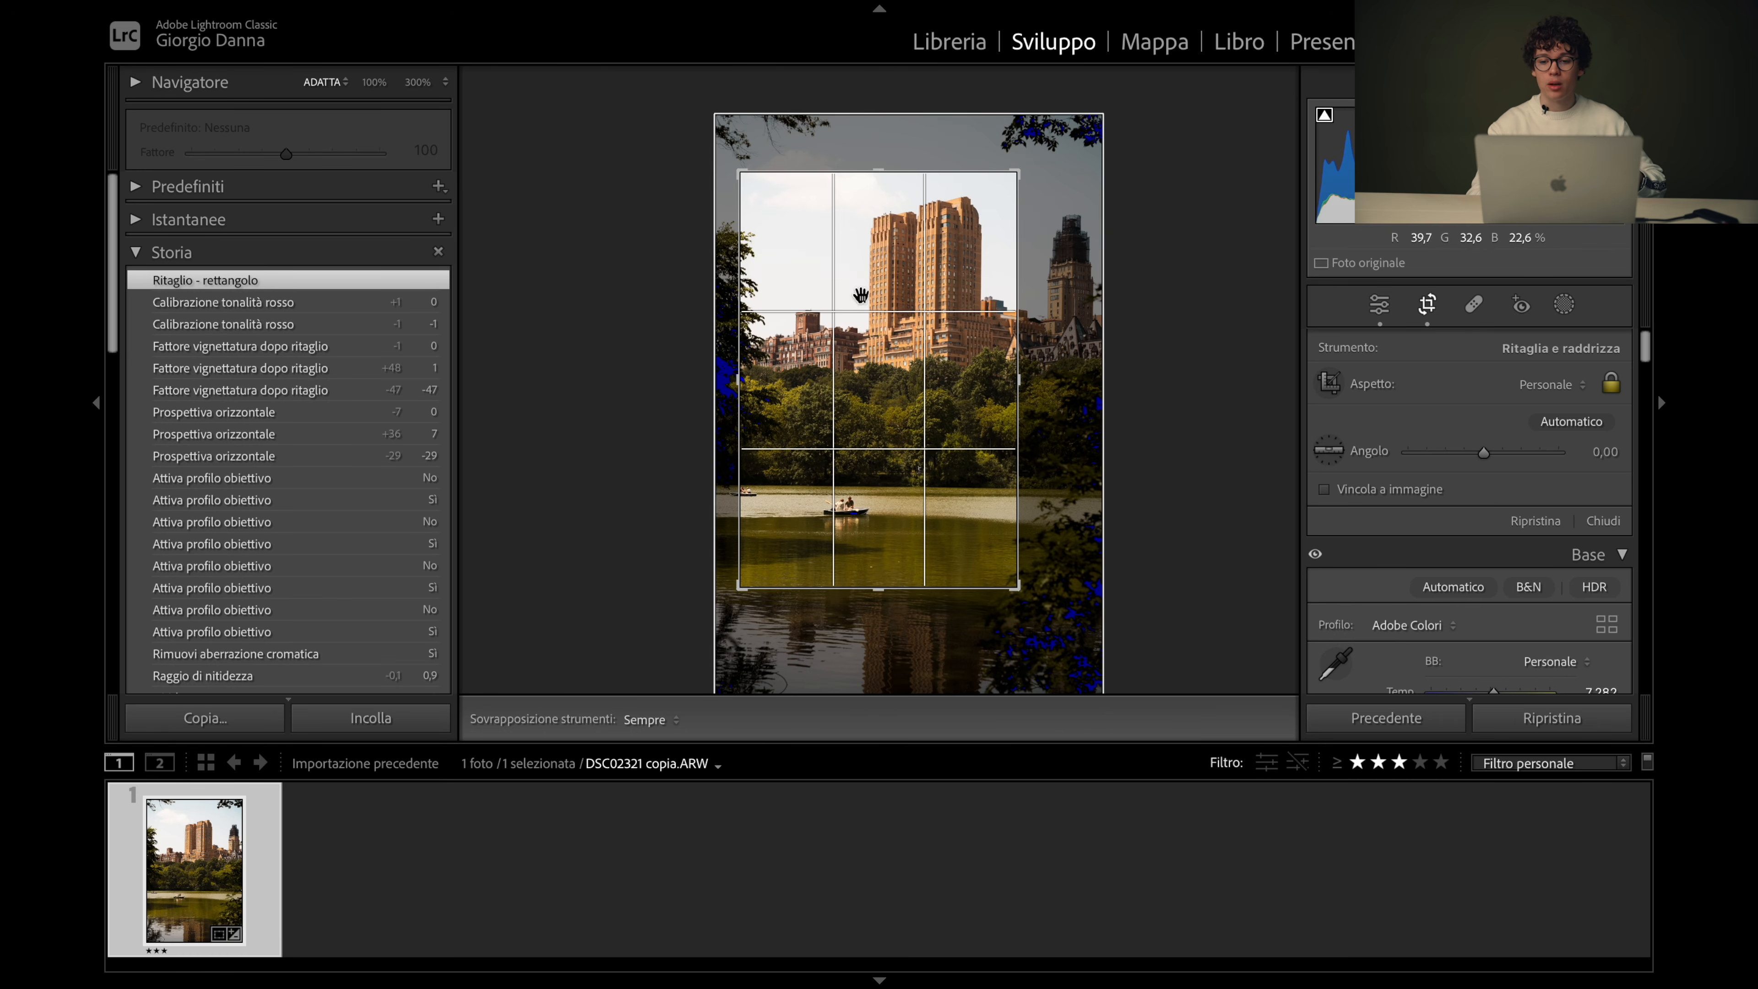
{"action": "key", "text": "super+z"}
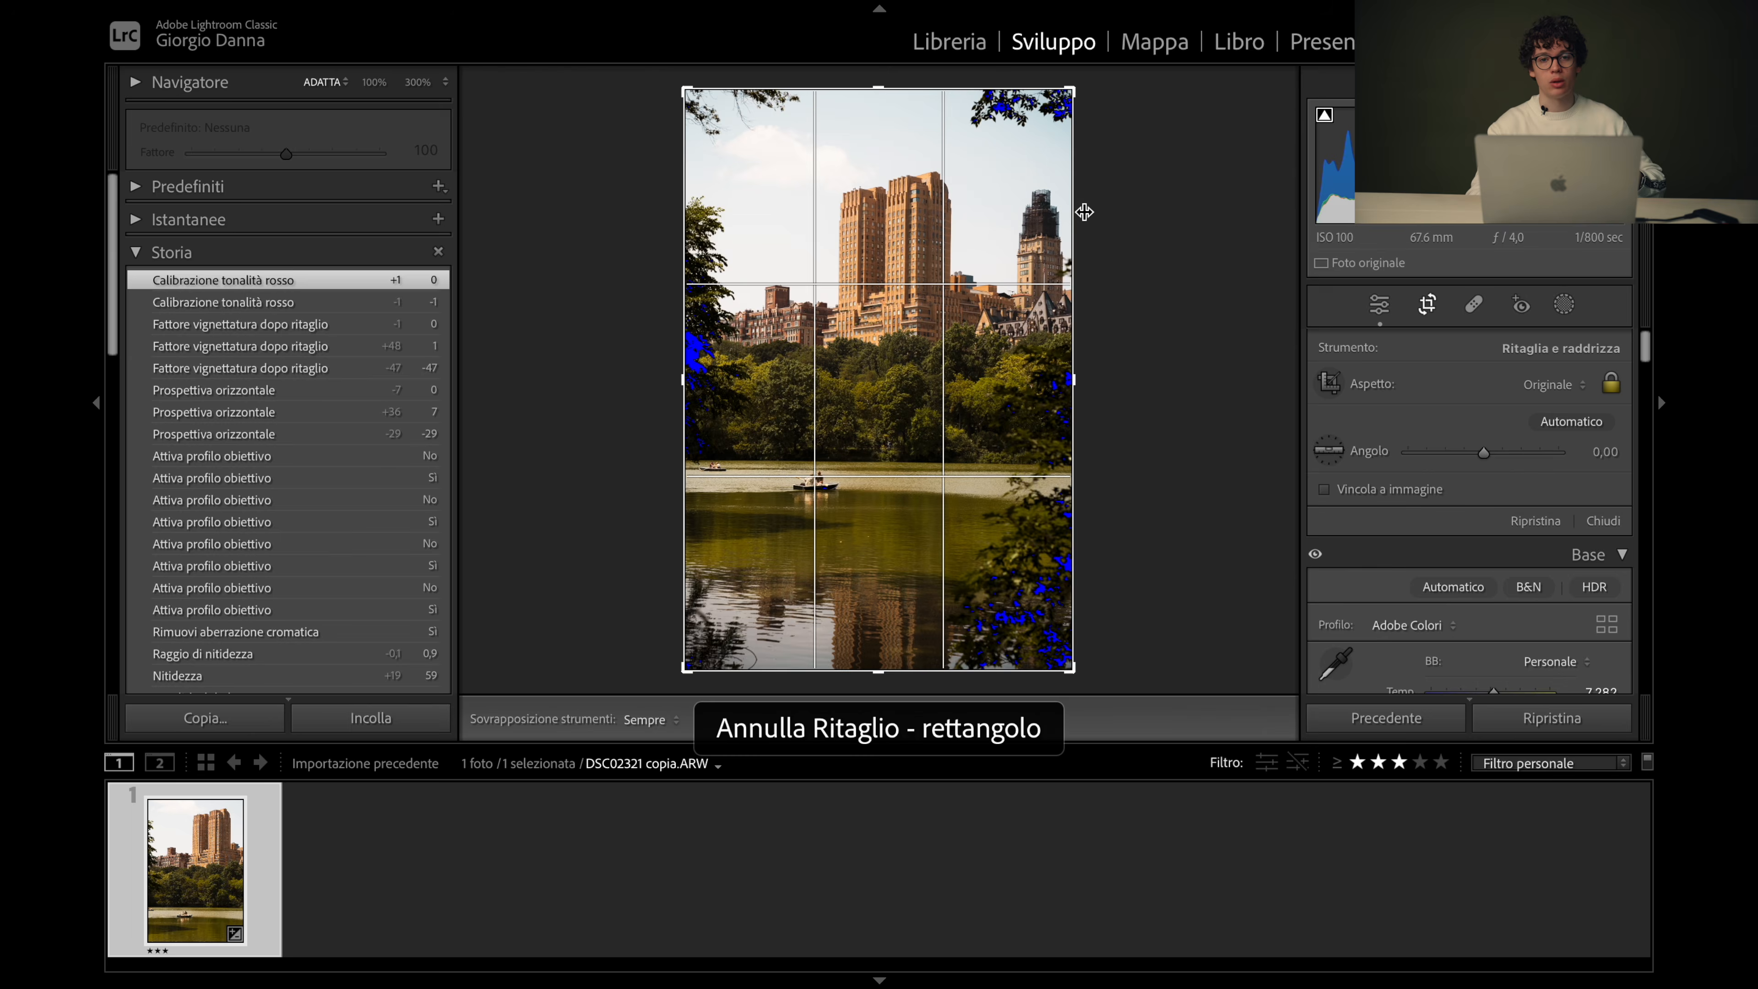
Try rotating the crop to an Angolo of -12.26 and reset the angle to 0.00
{"action": "mouse_move", "coordinate": [1483, 453]}
{"action": "left_mouse_down"}
{"action": "mouse_move", "coordinate": [1561, 454]}
{"action": "mouse_move", "coordinate": [1383, 468]}
{"action": "mouse_move", "coordinate": [1457, 463]}
{"action": "left_mouse_up"}
{"action": "left_click", "coordinate": [1484, 452]}
{"action": "double_click", "coordinate": [1485, 452]}
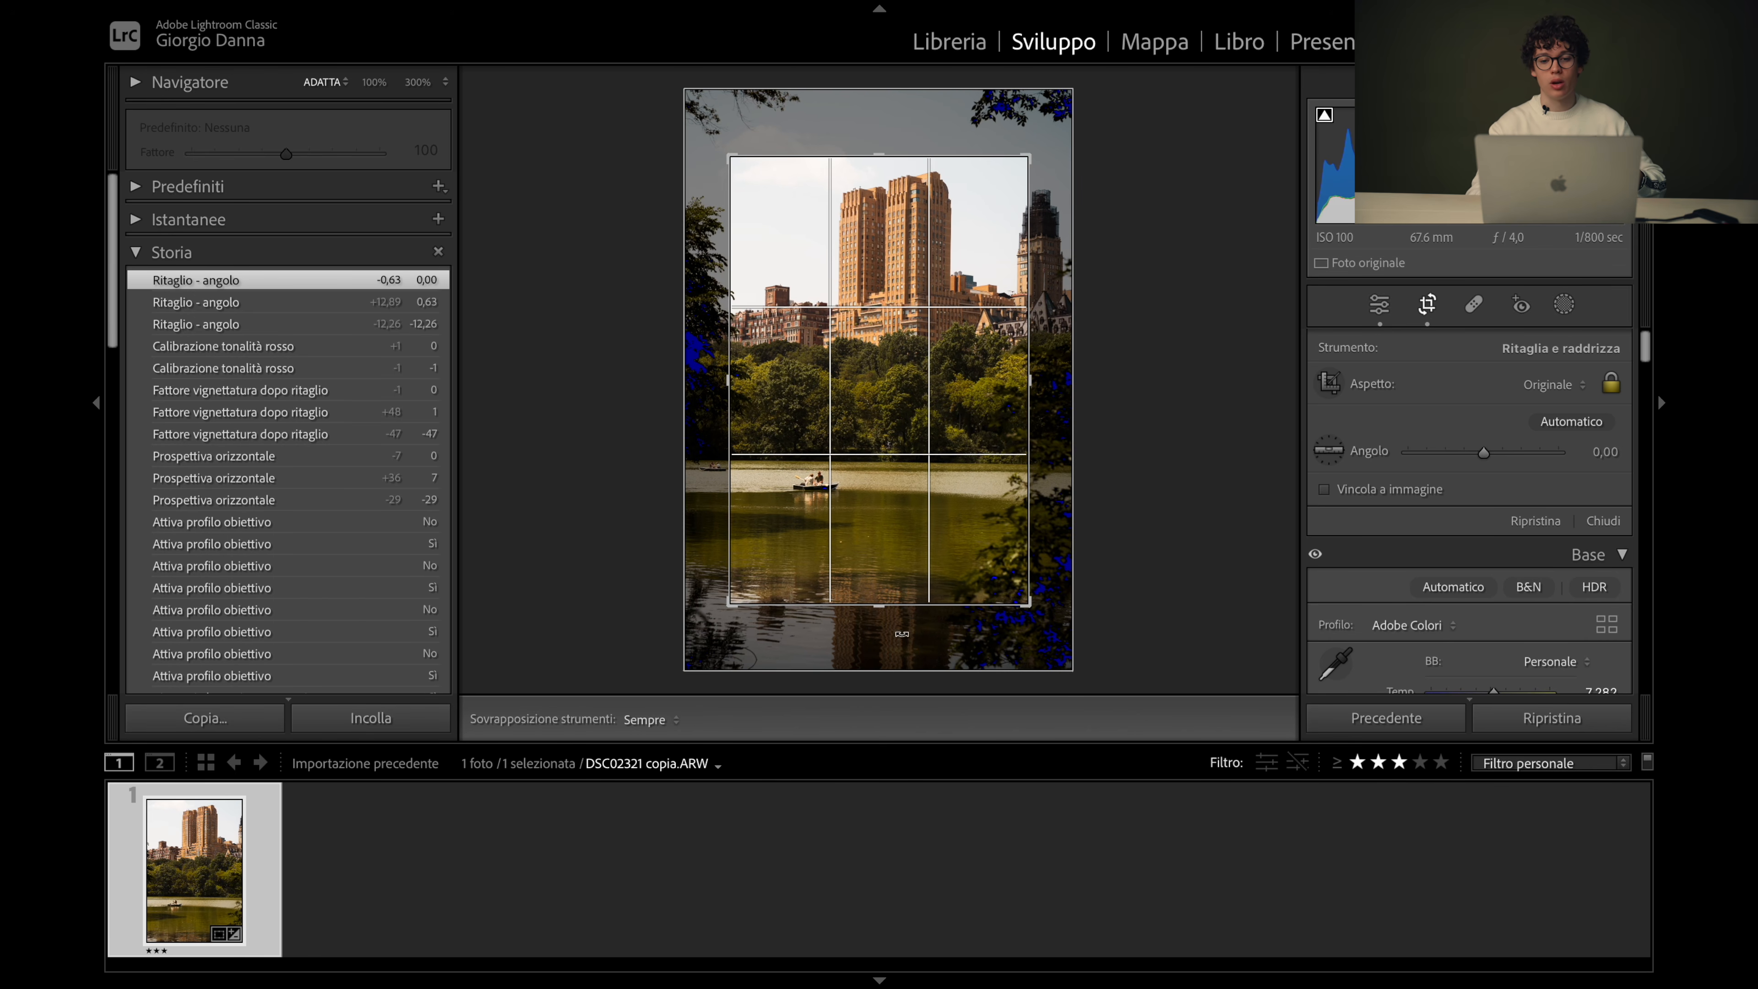
Straighten the photo automatically and enlarge the crop frame around the towers and lake, applying the crop
{"action": "left_click_drag", "start_coordinate": [879, 605], "coordinate": [878, 706]}
{"action": "left_click_drag", "start_coordinate": [875, 126], "coordinate": [875, 106]}
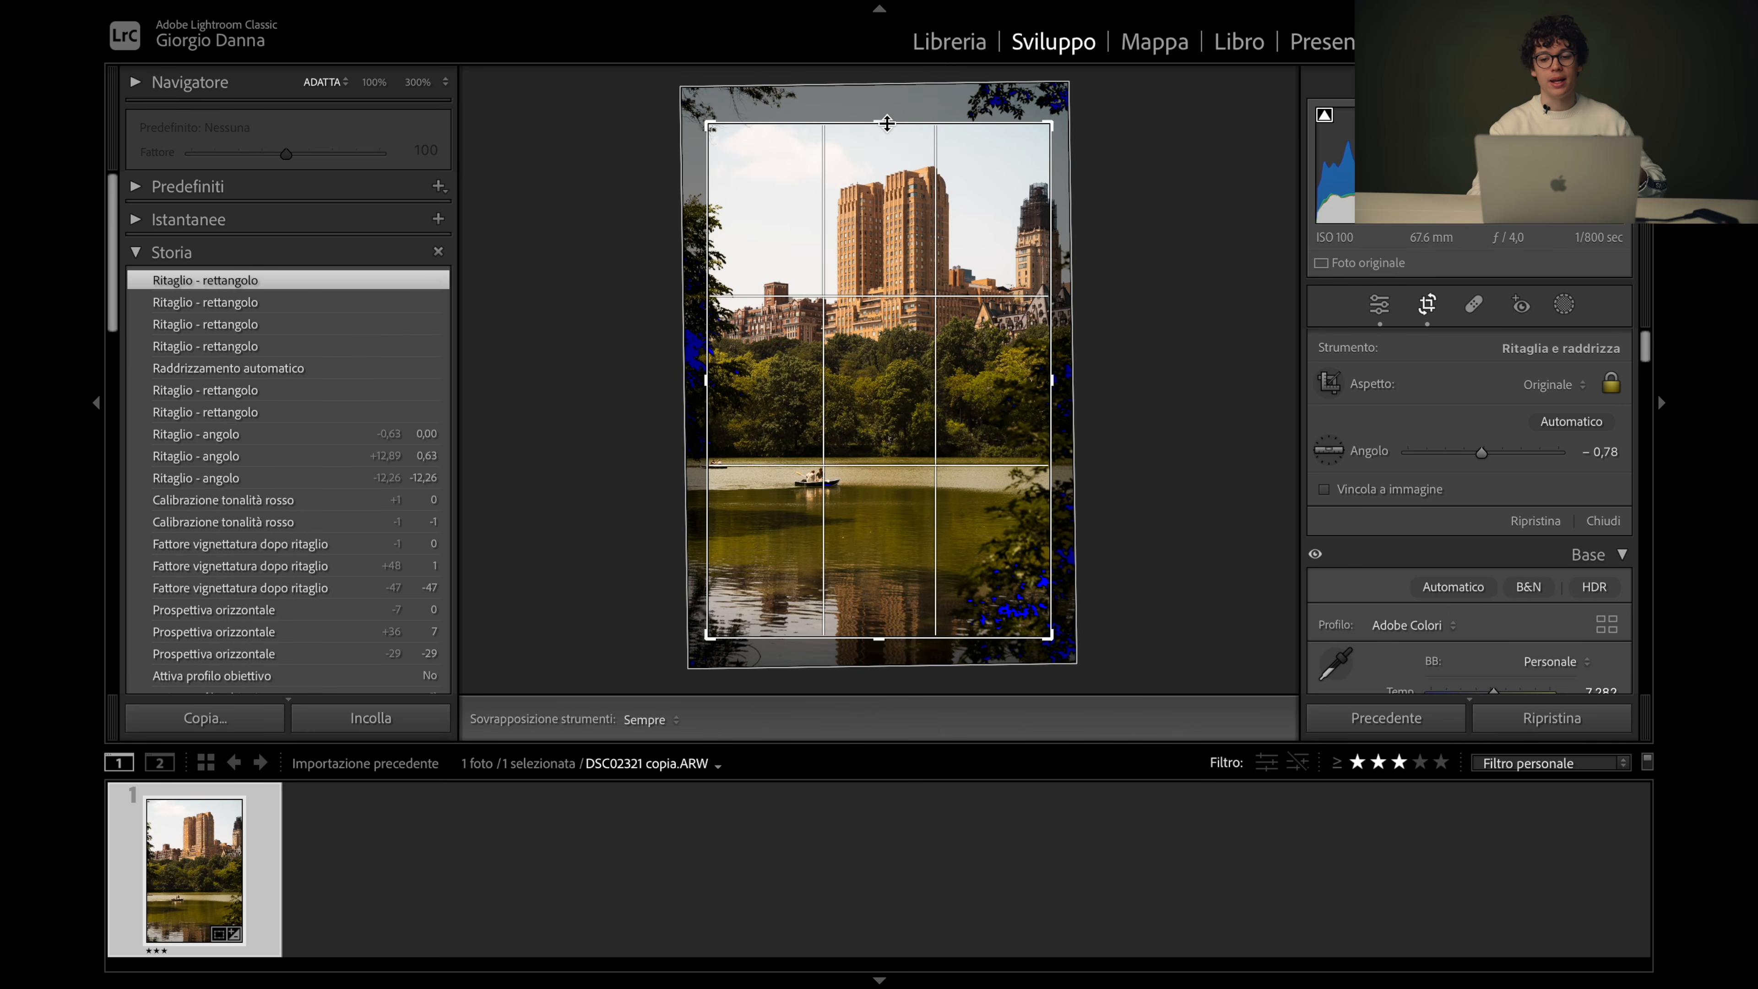
{"action": "key", "text": "Return"}
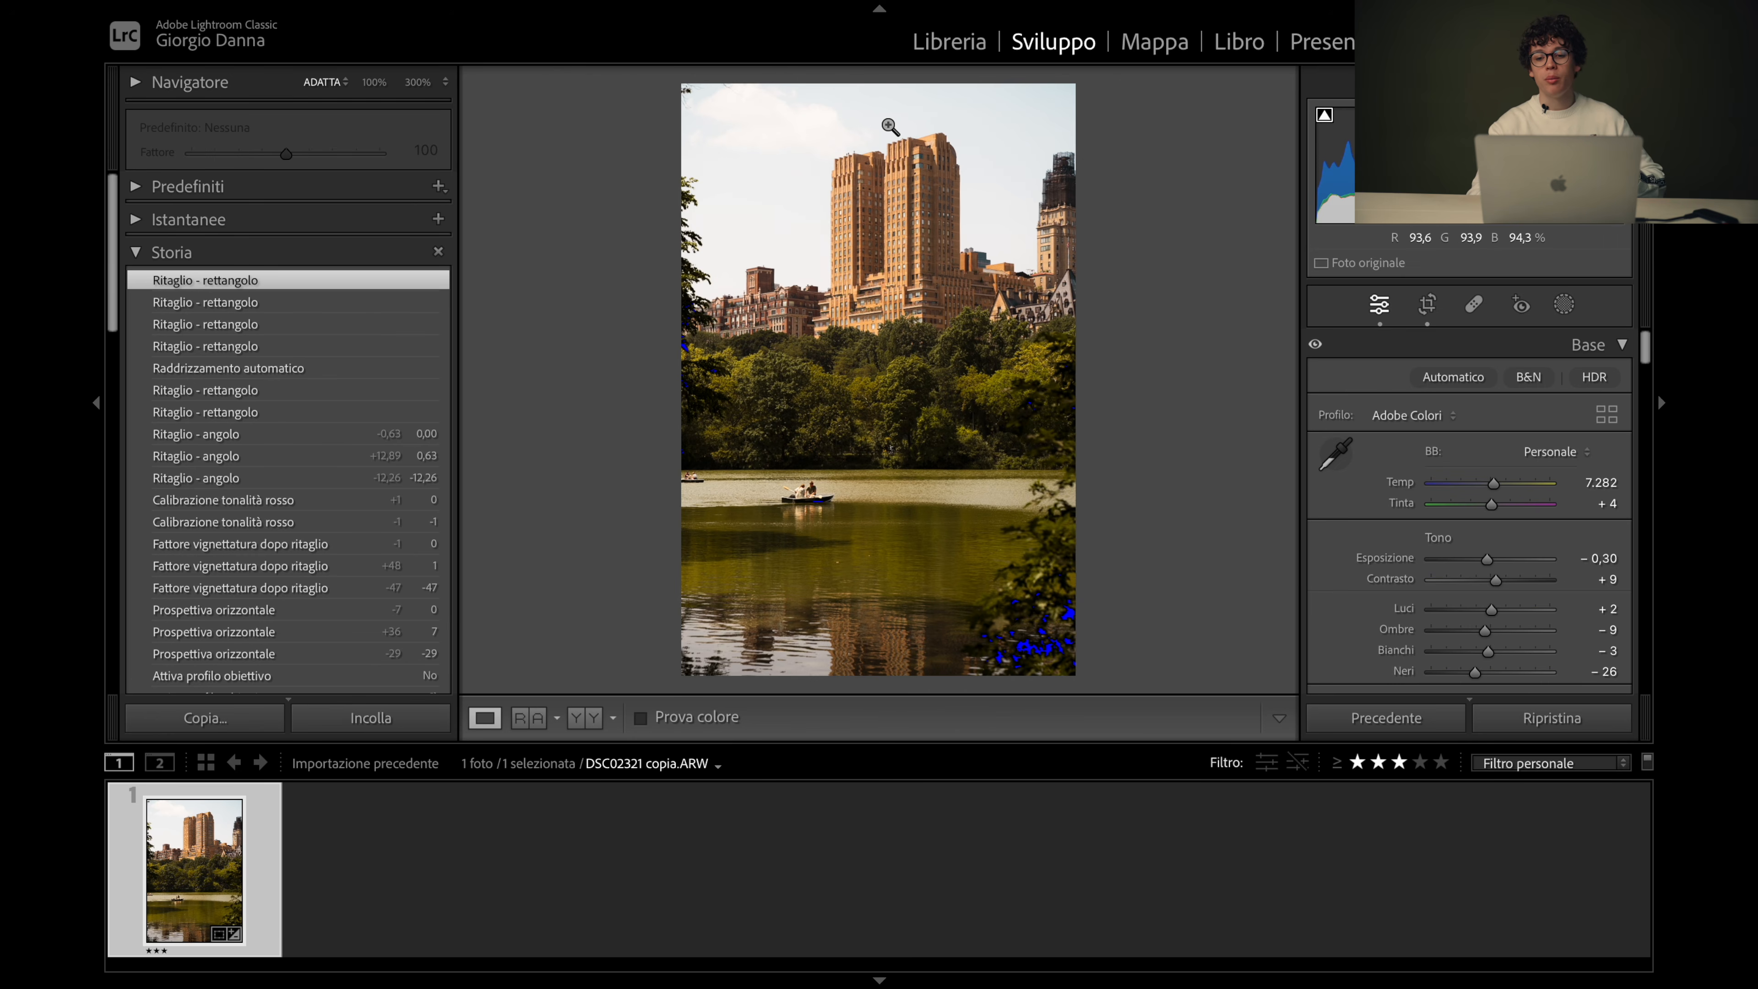
Straighten the cropped photo along the far lakeshore with the straighten tool, giving an Angolo of -0.97
{"action": "left_click", "coordinate": [1427, 303]}
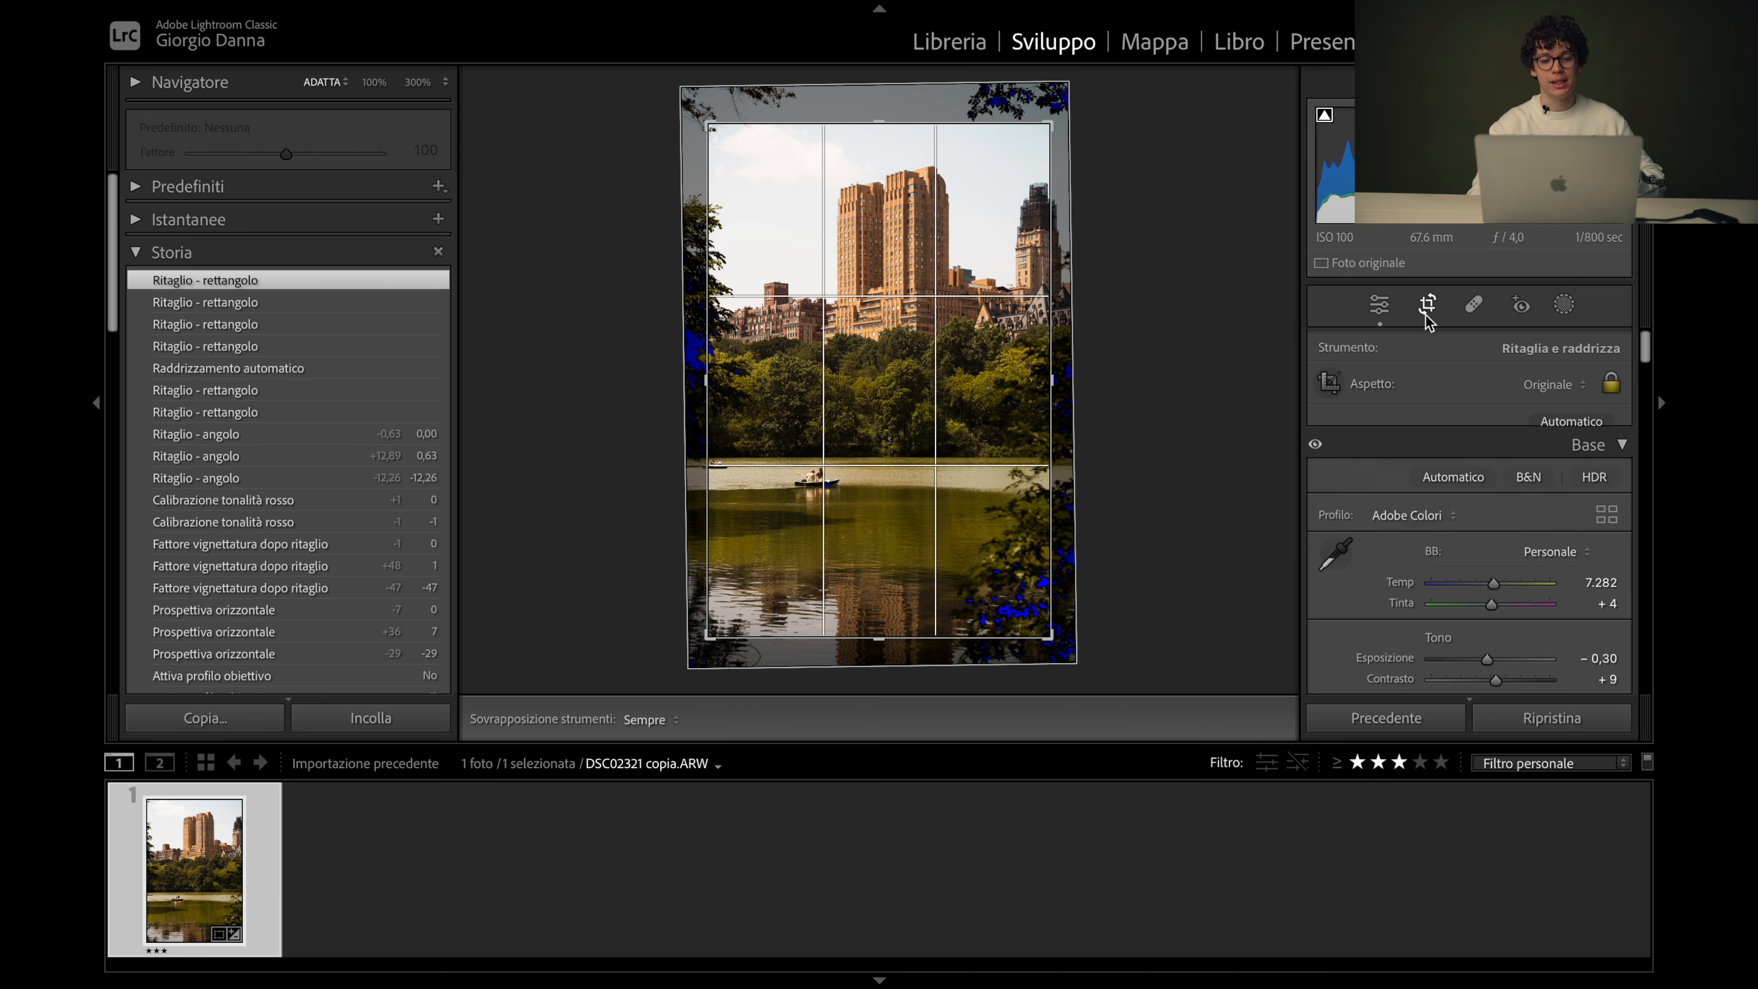
{"action": "left_click", "coordinate": [1327, 451]}
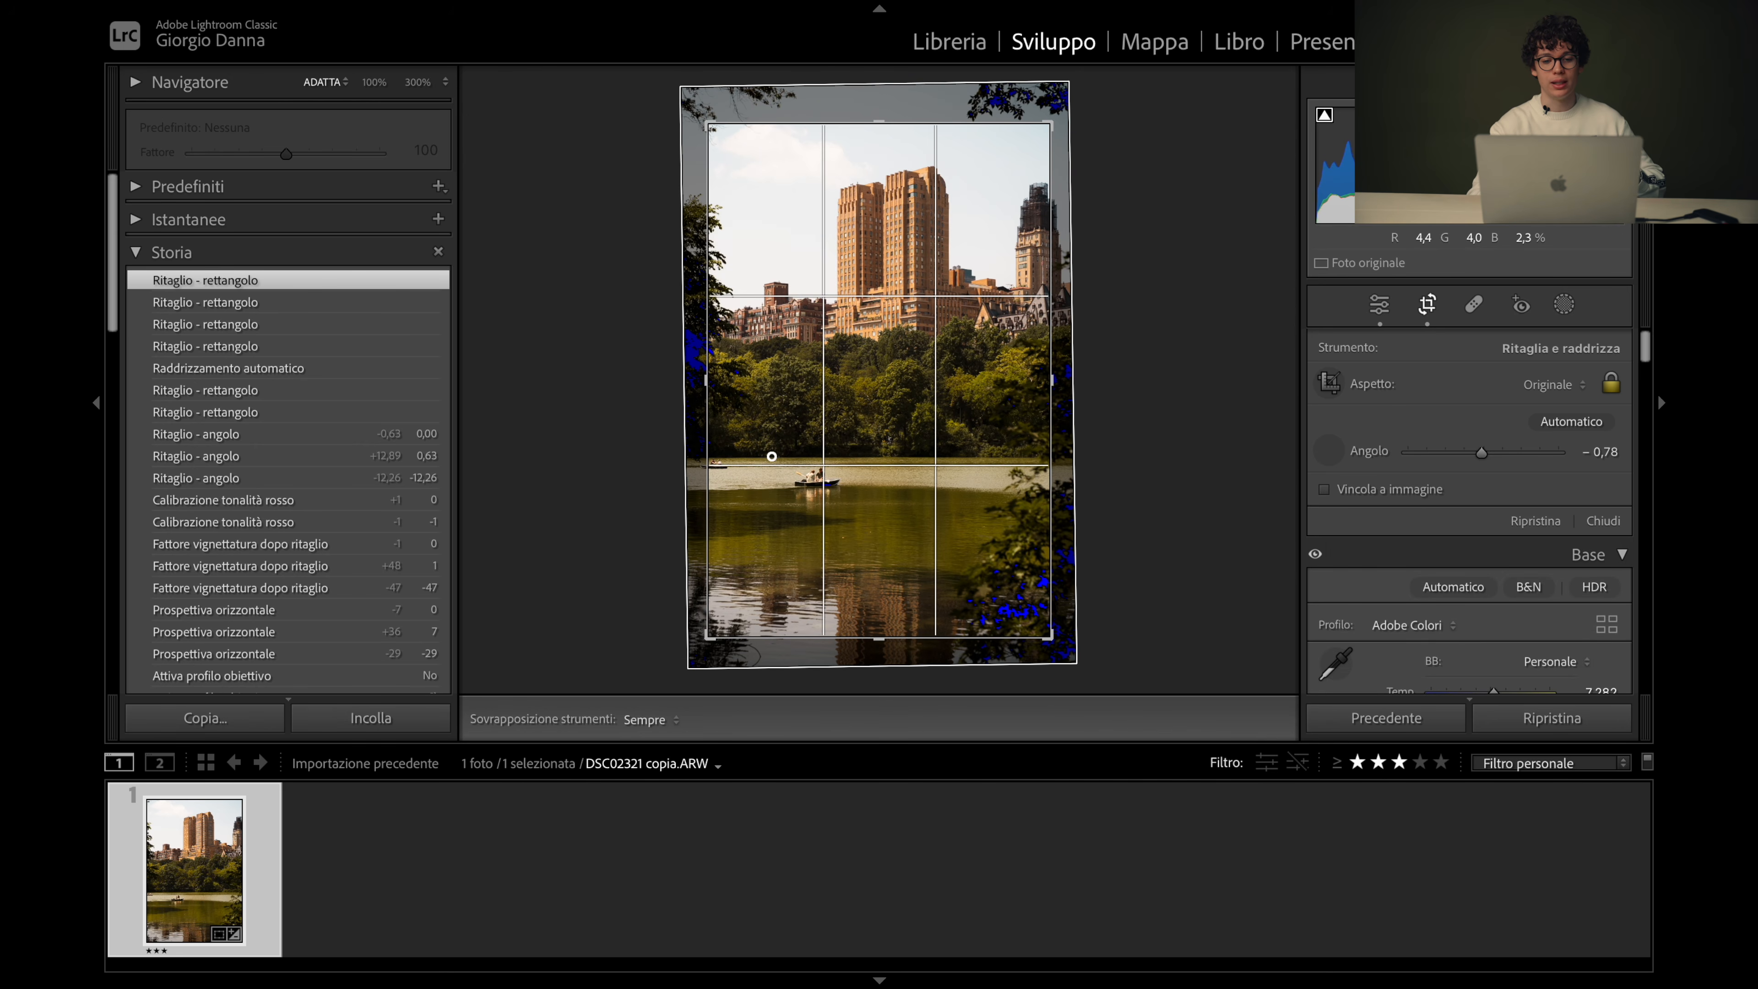
{"action": "left_click_drag", "start_coordinate": [818, 456], "coordinate": [992, 457]}
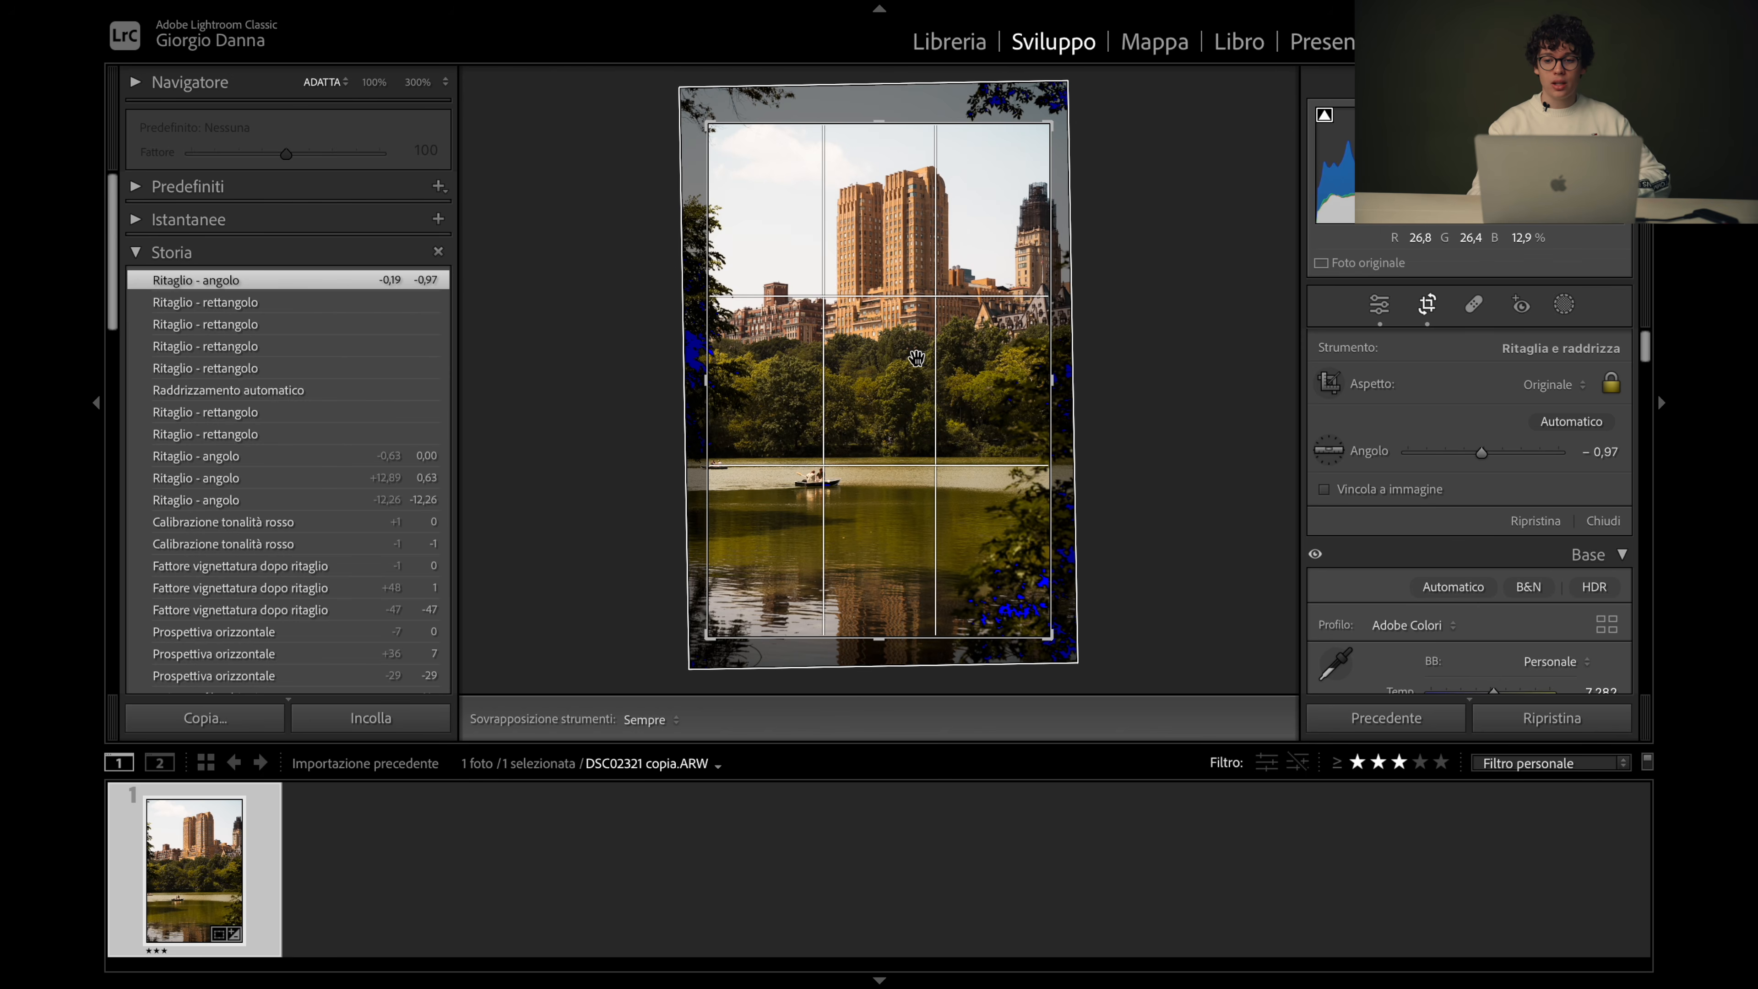
{"action": "scroll", "coordinate": [1458, 465], "scroll_direction": "down", "scroll_amount": 3}
{"action": "scroll", "coordinate": [1458, 465], "scroll_direction": "up", "scroll_amount": 3}
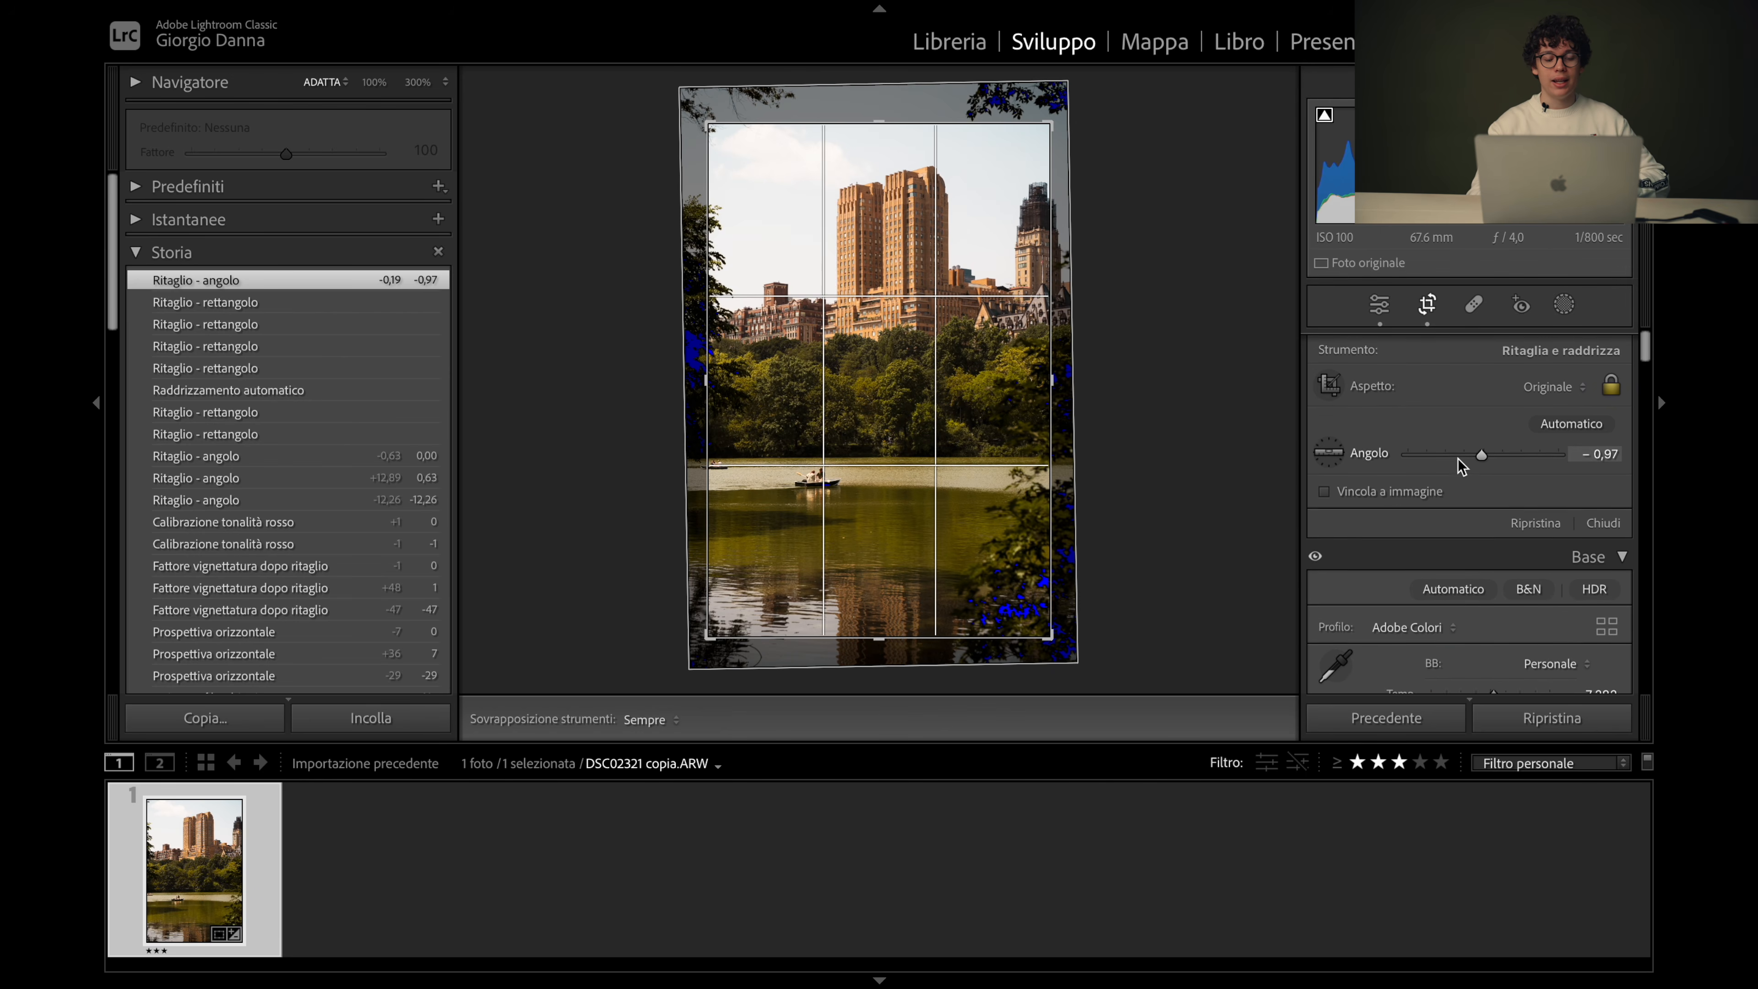
Remove the stray branch in the photo's upper-left corner and retouch a nearby patch of sky with the removal brush
{"action": "left_click", "coordinate": [1474, 303]}
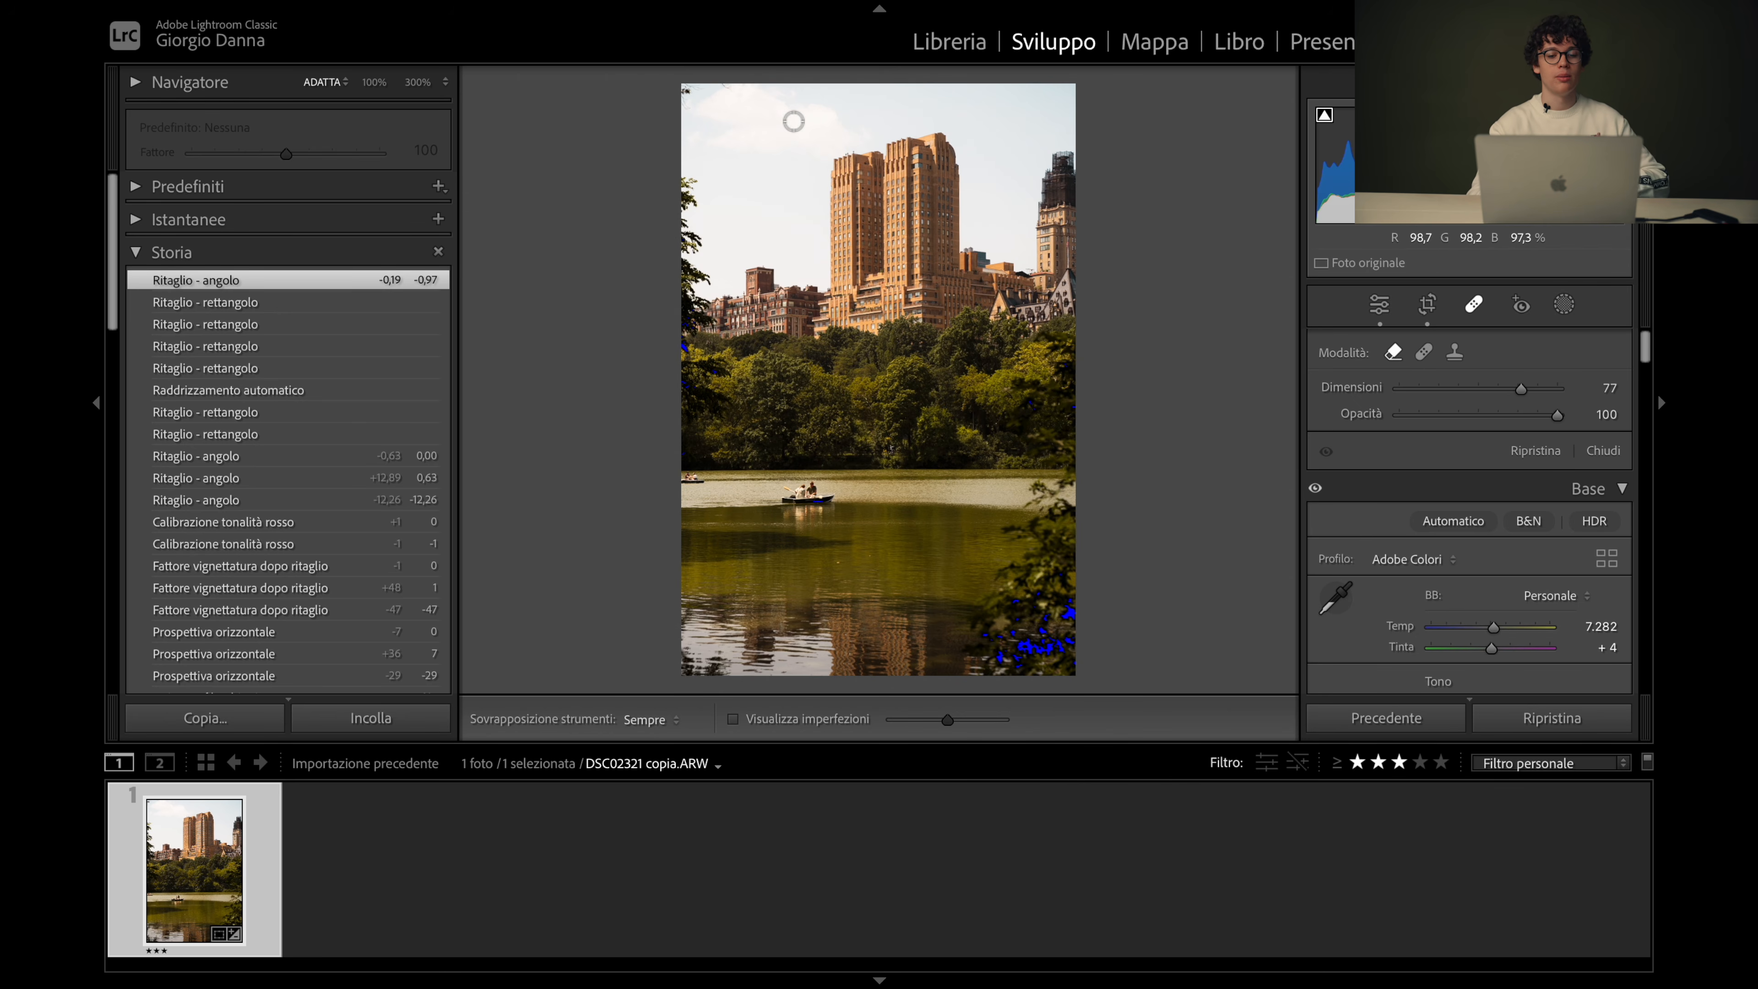
{"action": "key", "text": "super+equal"}
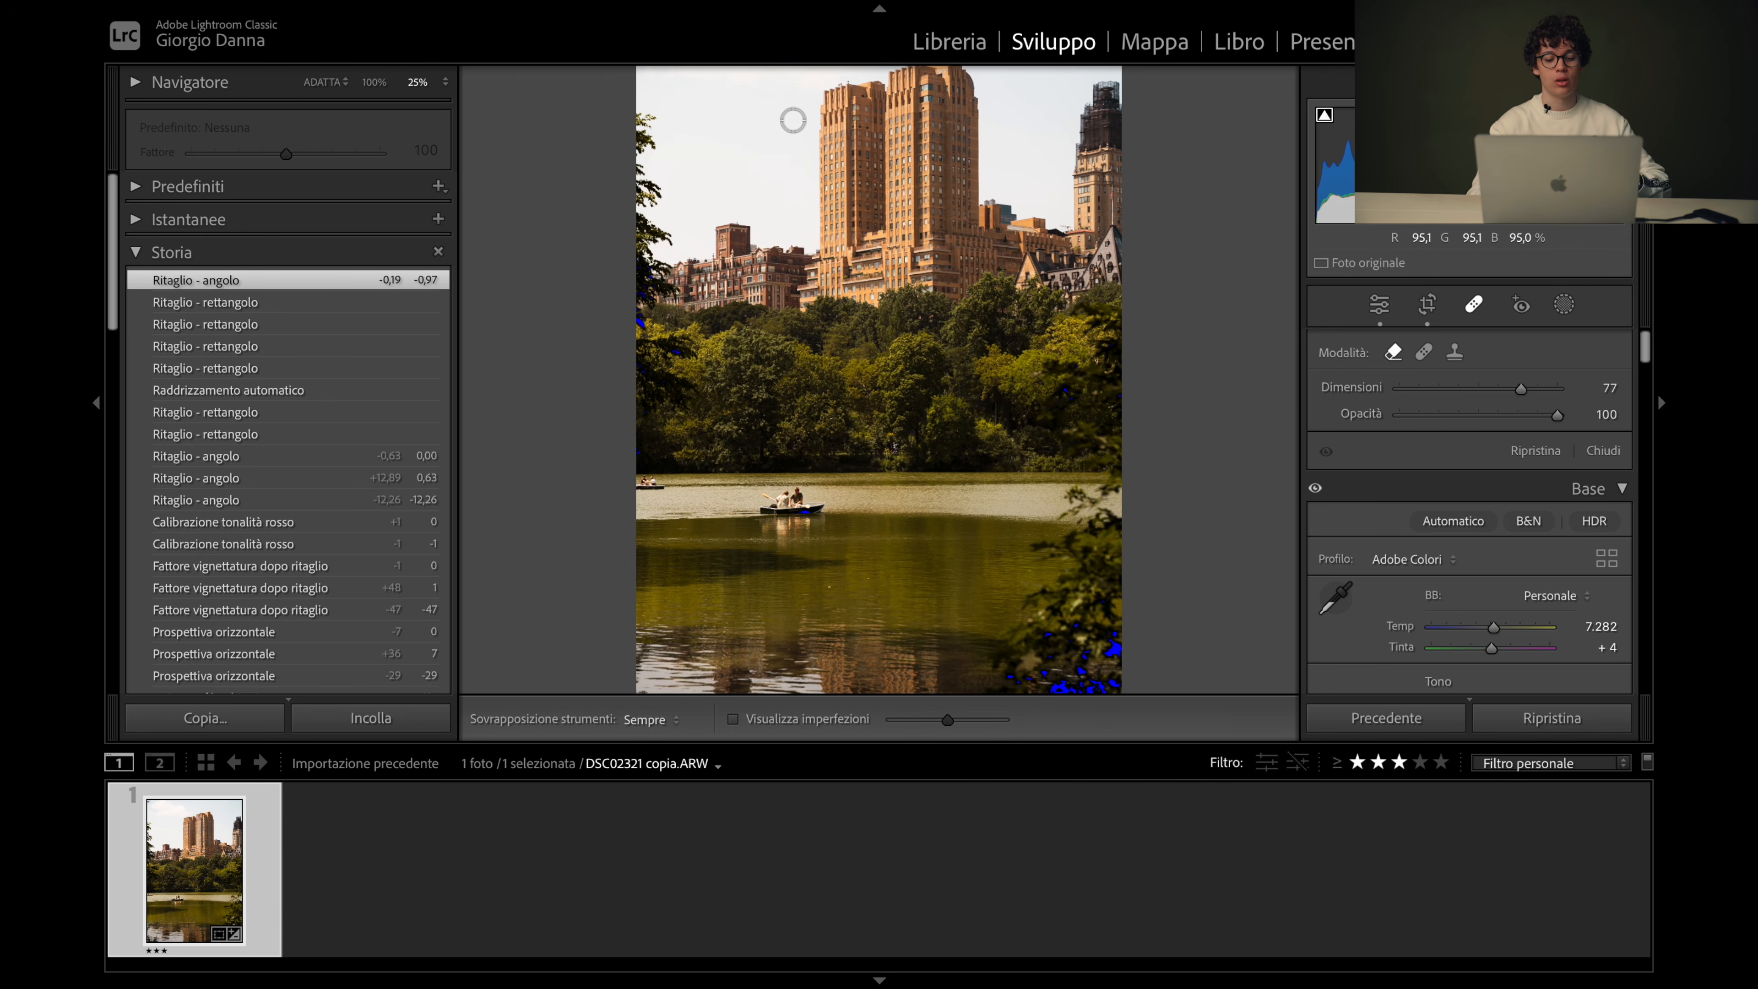
{"action": "scroll", "coordinate": [794, 120], "scroll_direction": "down", "scroll_amount": 10}
{"action": "scroll", "coordinate": [793, 120], "scroll_direction": "up", "scroll_amount": 5}
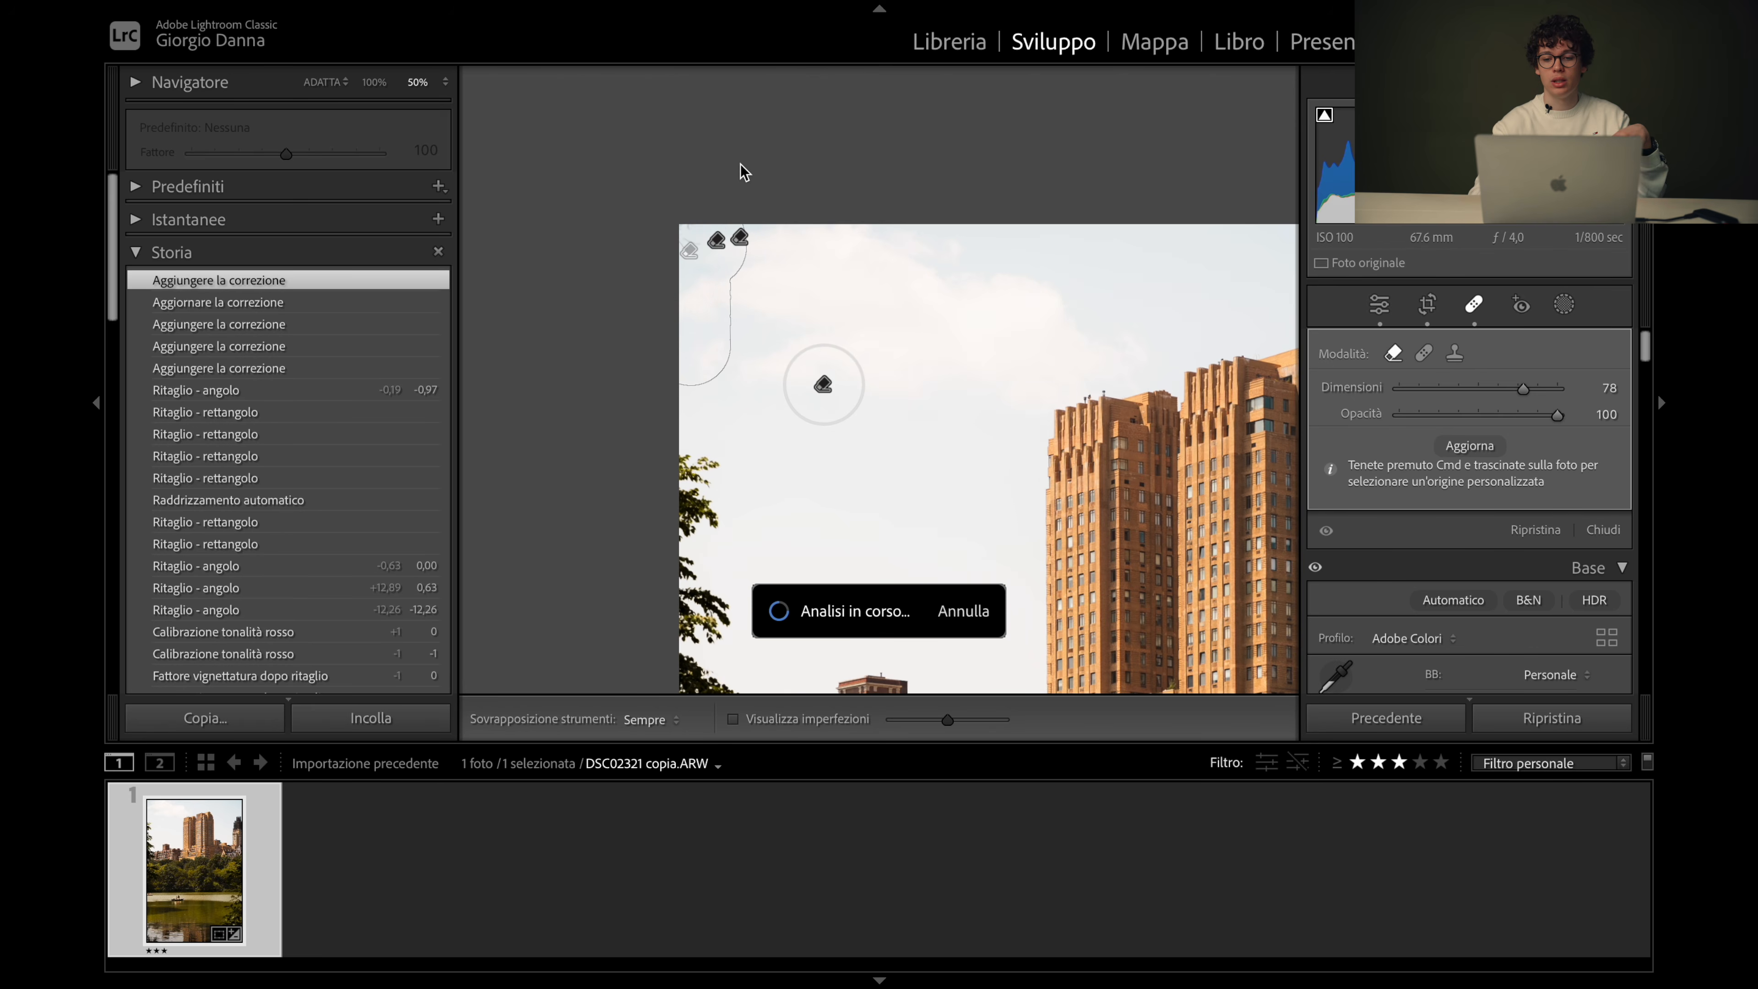
{"action": "key", "text": "super+minus"}
{"action": "scroll", "coordinate": [743, 171], "scroll_direction": "up", "scroll_amount": 2}
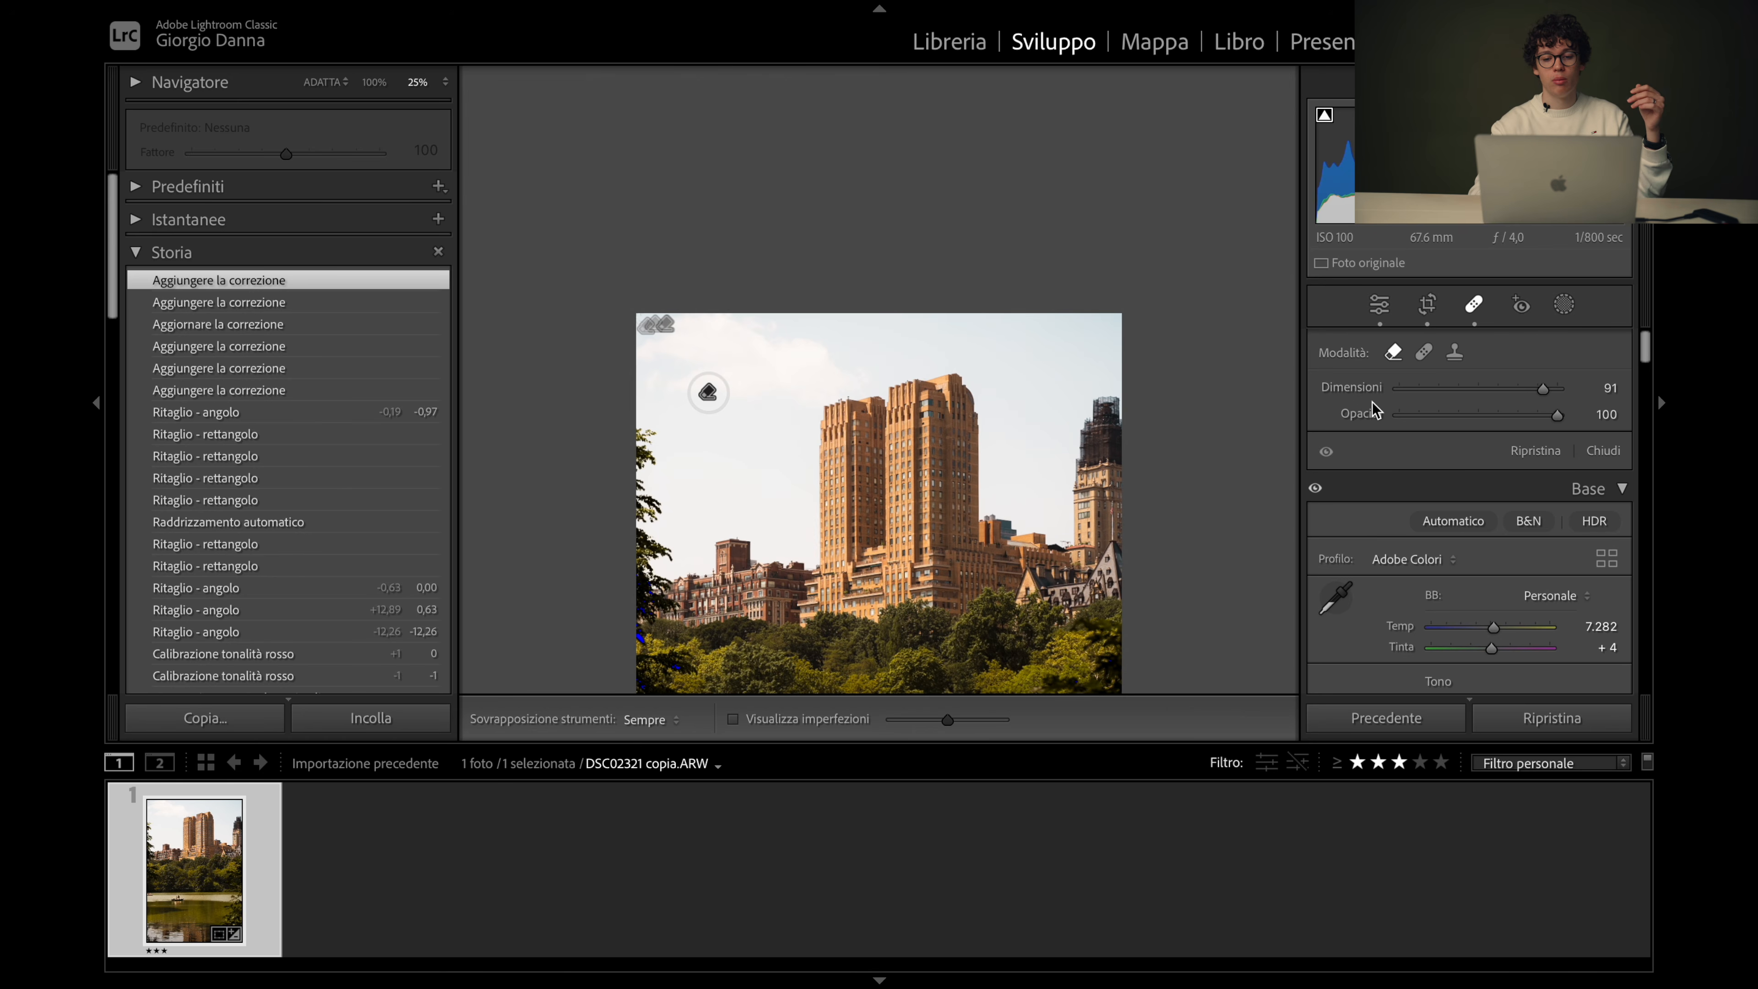
Check the Modifica in options for opening the photo in Adobe Photoshop 2024
{"action": "right_click", "coordinate": [955, 511]}
{"action": "mouse_move", "coordinate": [1039, 506]}
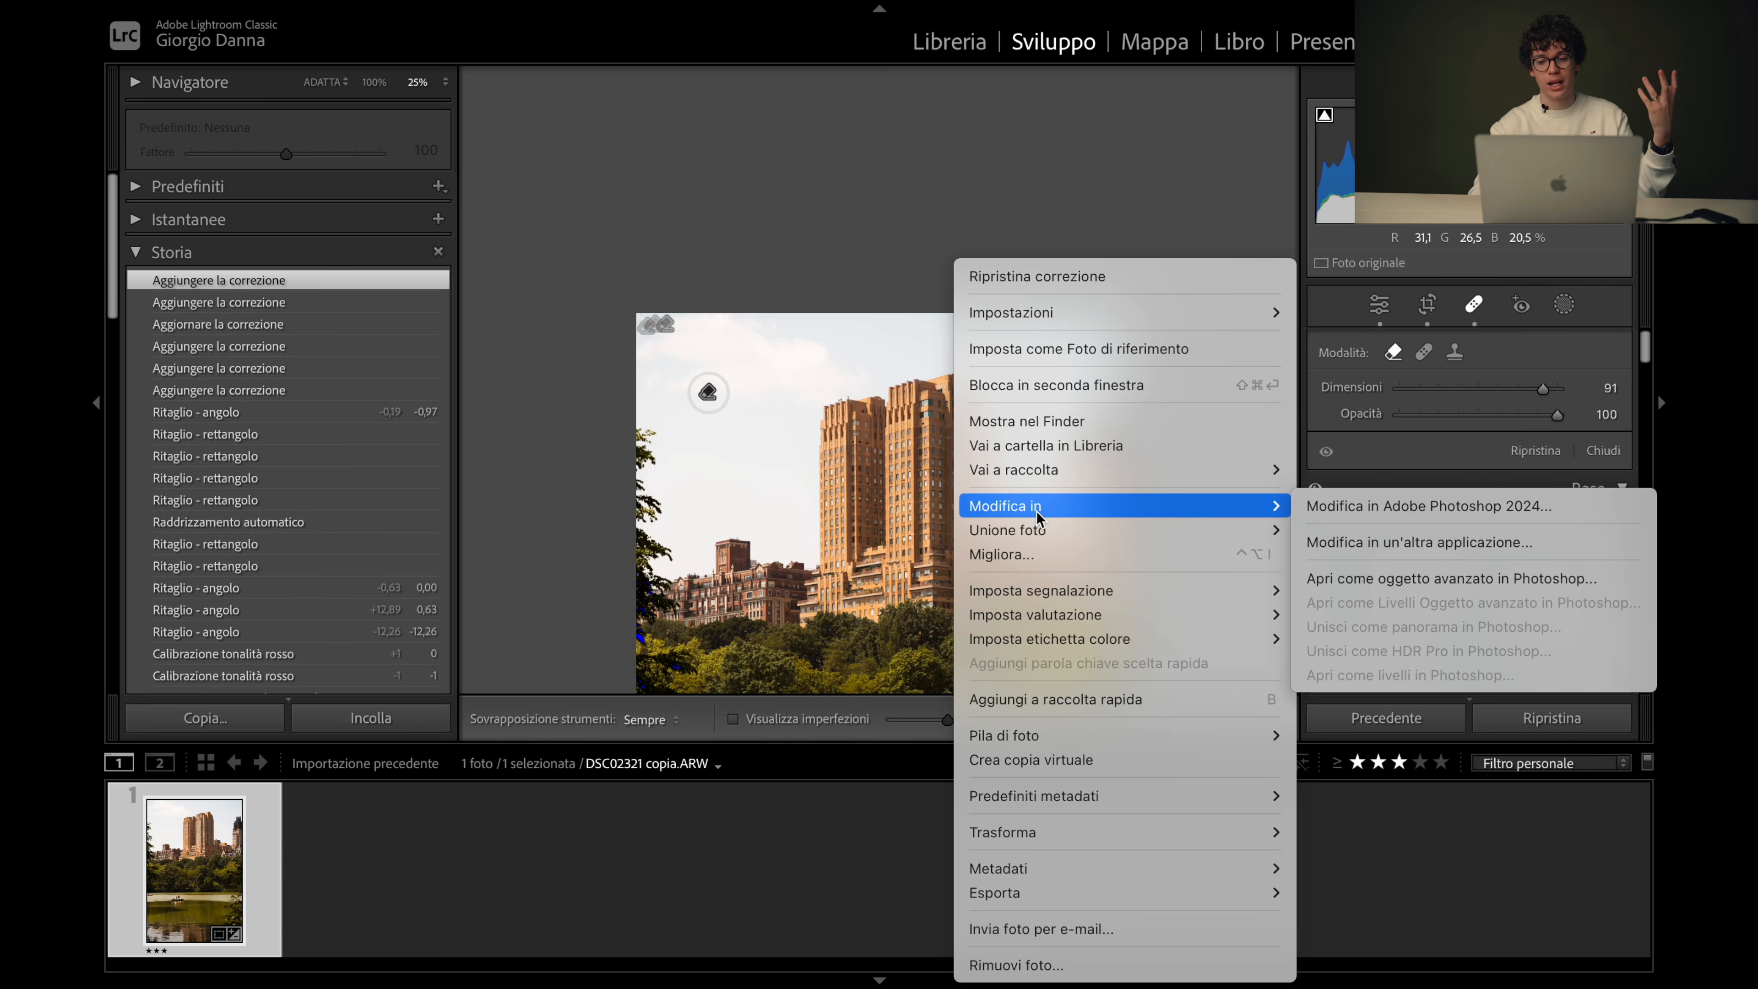
{"action": "left_click", "coordinate": [1374, 505]}
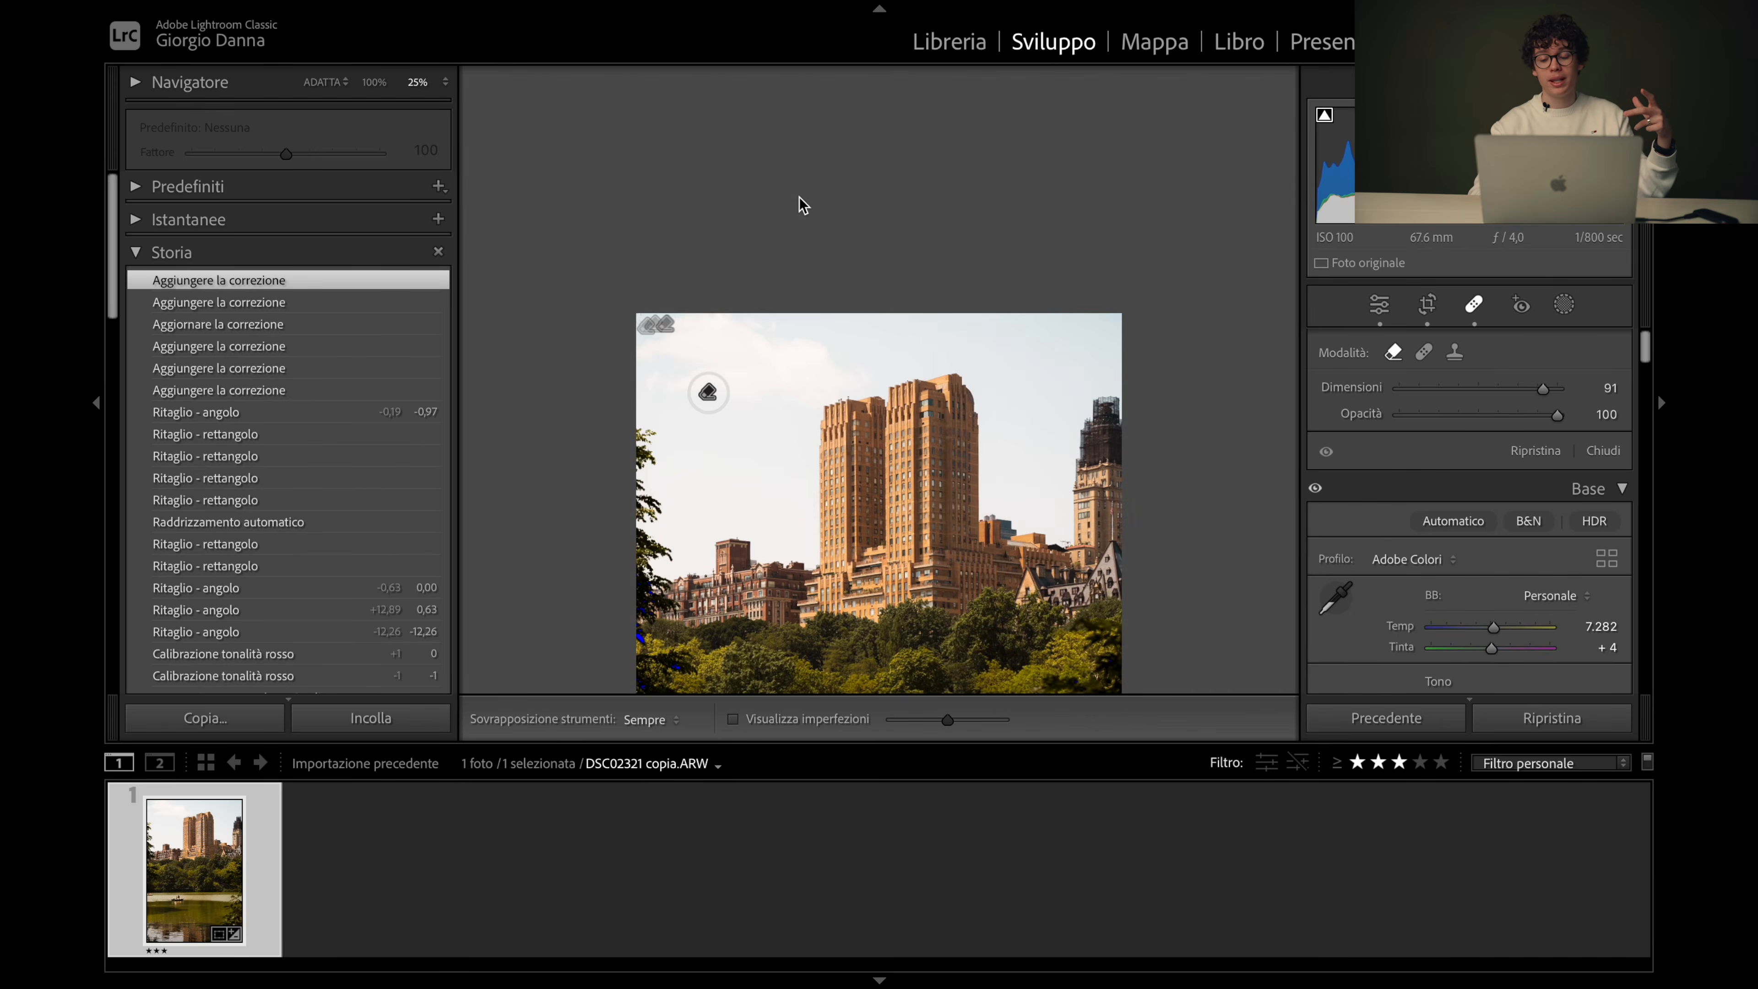
Add a test Occhi rossi correction to the photo and revert to the history state before it
{"action": "left_click", "coordinate": [1520, 304]}
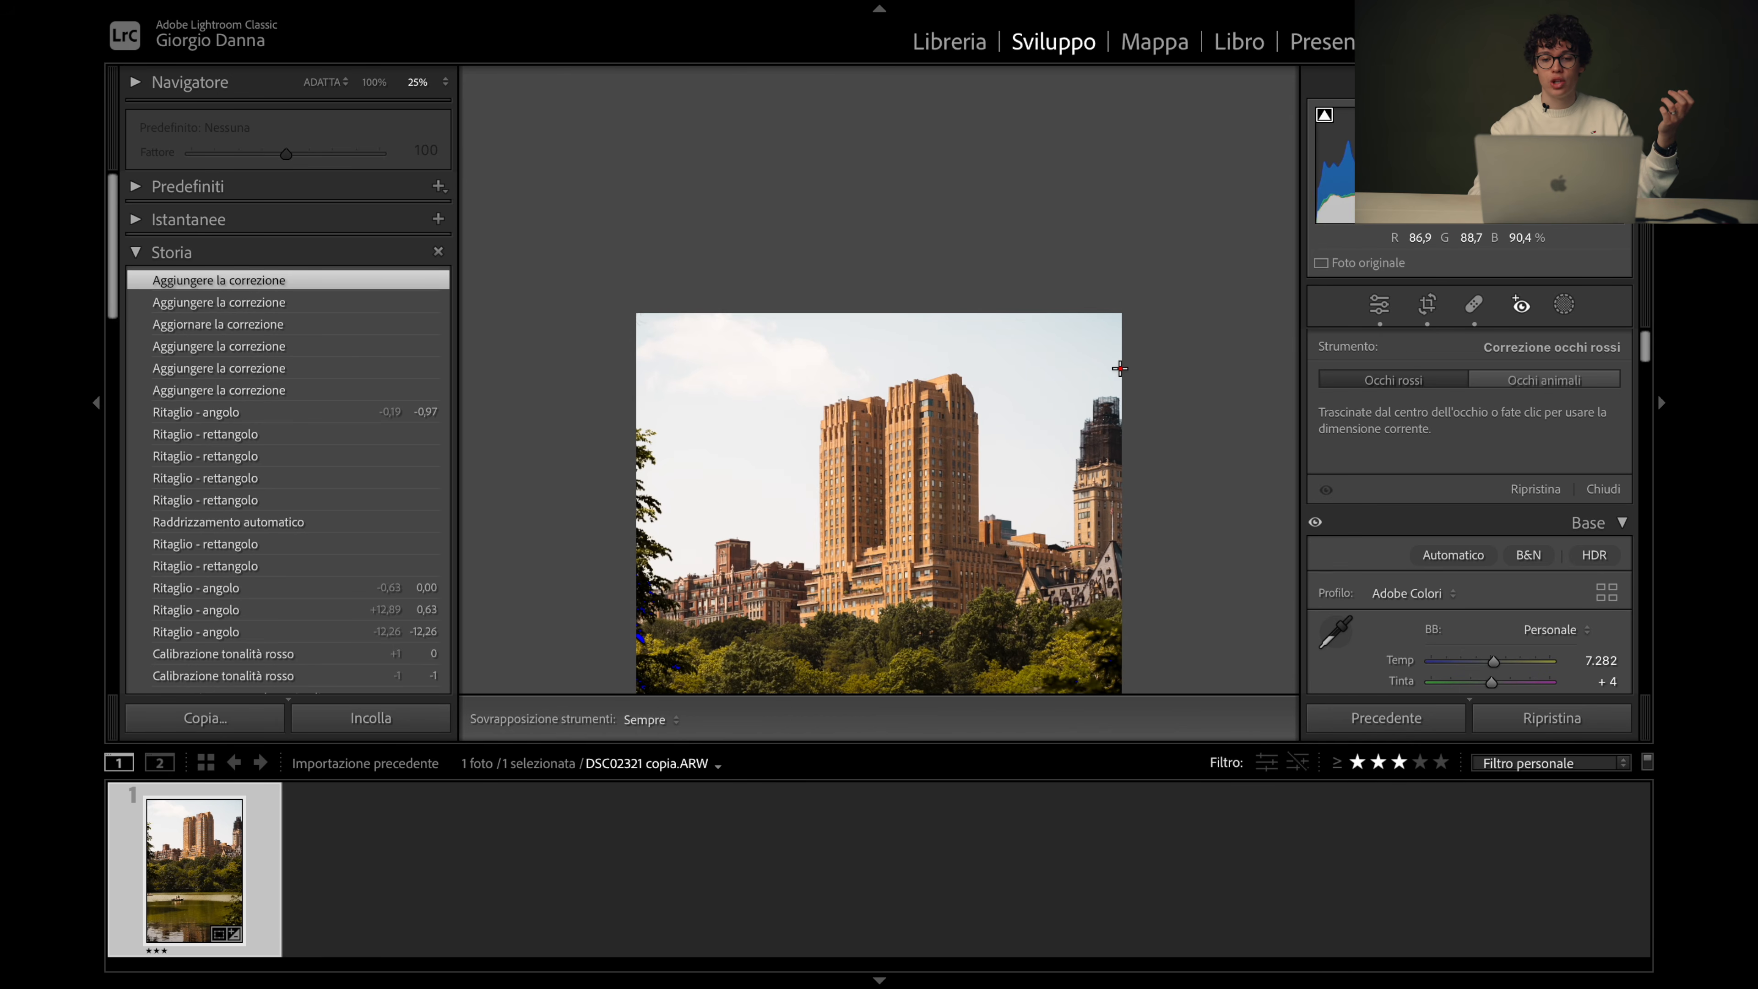
{"action": "key", "text": "super+minus"}
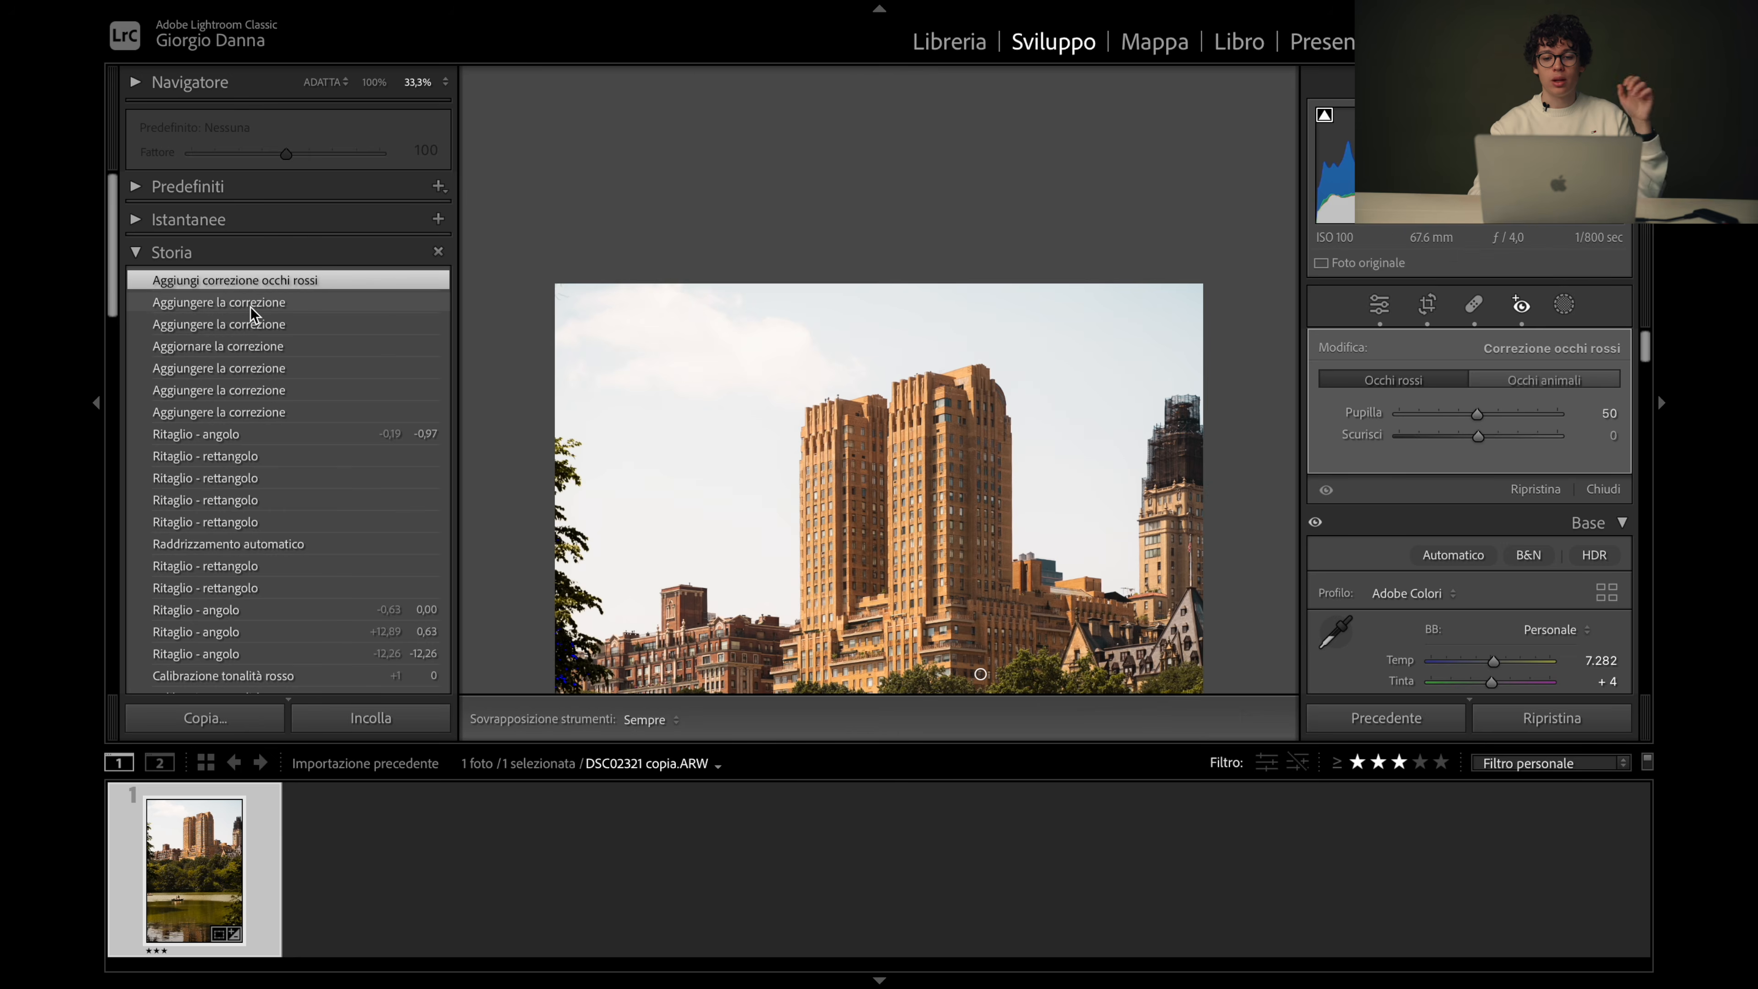
{"action": "left_click", "coordinate": [251, 306]}
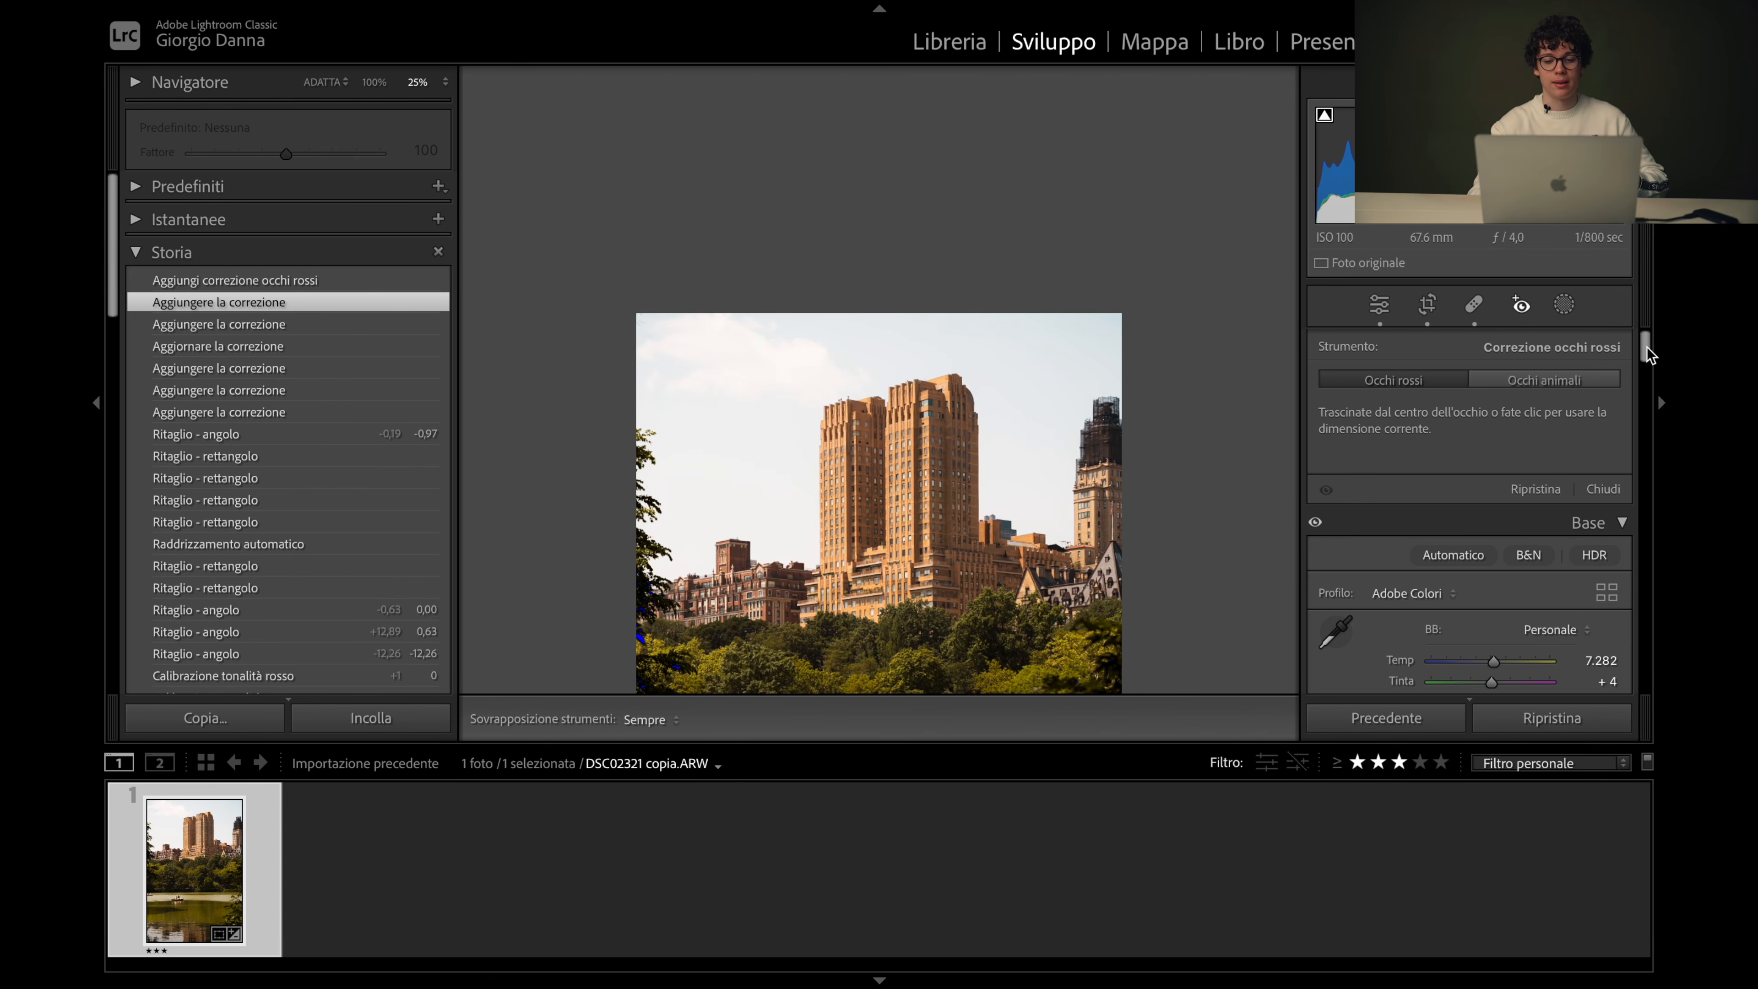
Mask the sky and set its Esposizione to -0,32 and Contrasto to 17, with a cooler colour temperature
{"action": "left_click", "coordinate": [1564, 309]}
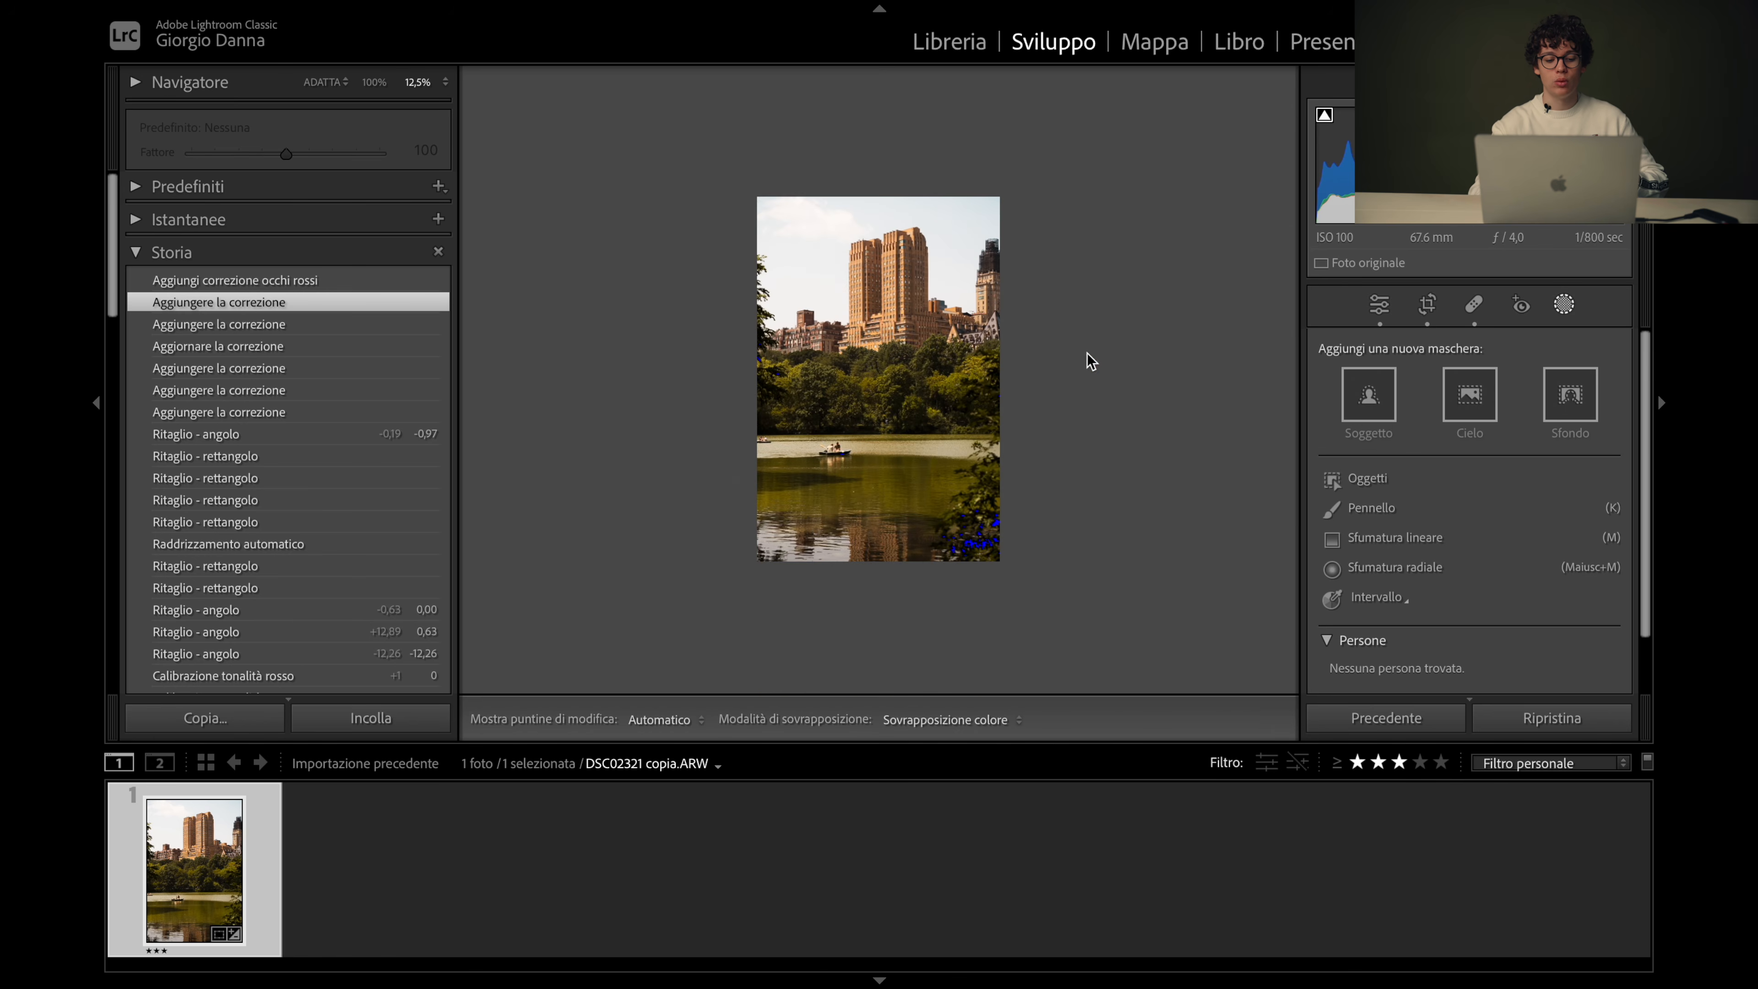
{"action": "left_click", "coordinate": [922, 358]}
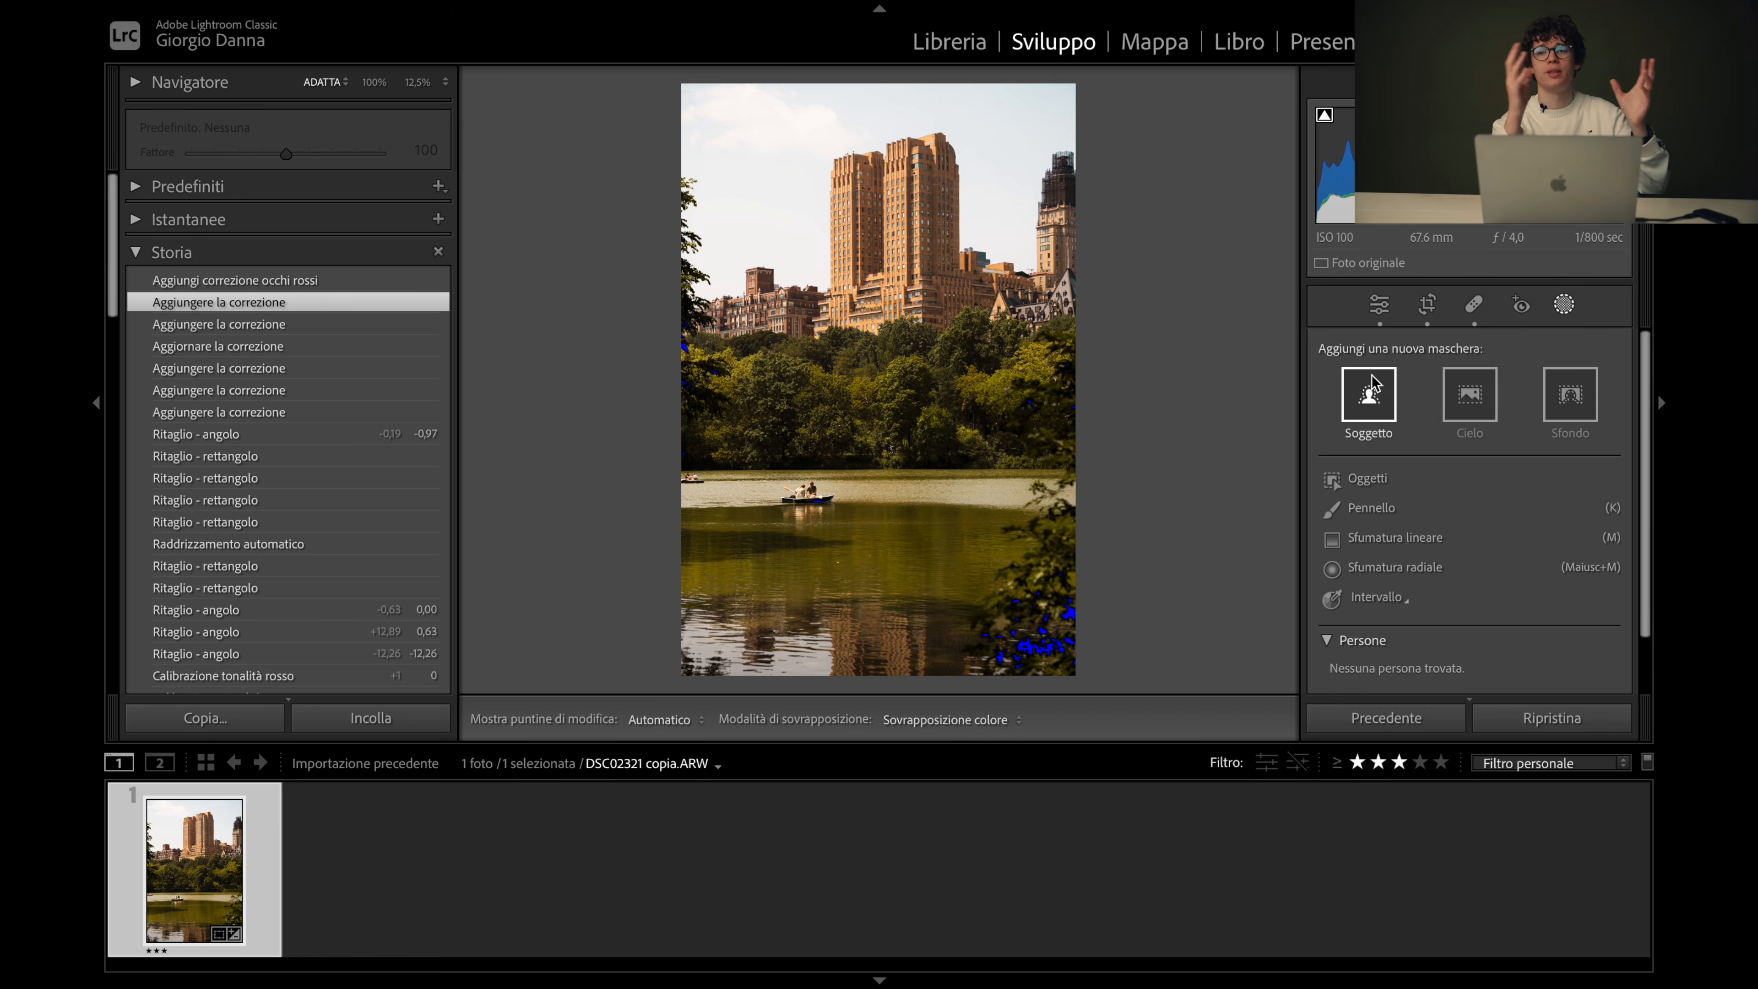
{"action": "left_click", "coordinate": [1479, 397]}
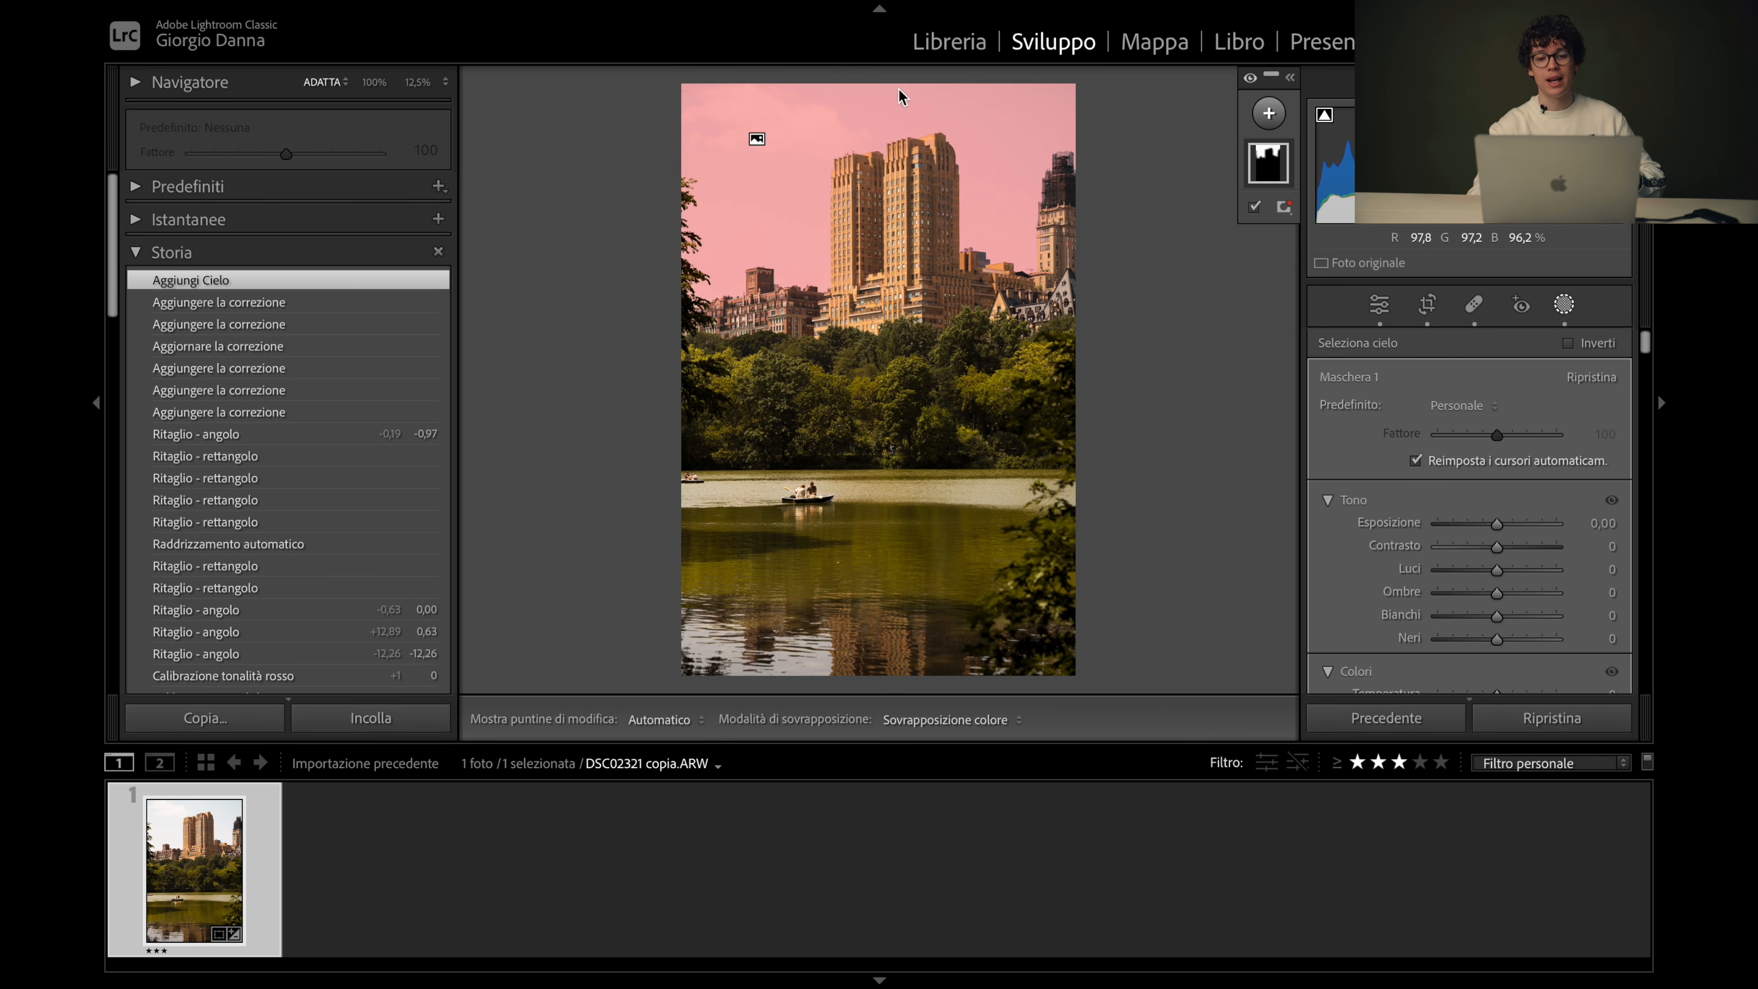
{"action": "left_click_drag", "start_coordinate": [1495, 525], "coordinate": [1452, 526]}
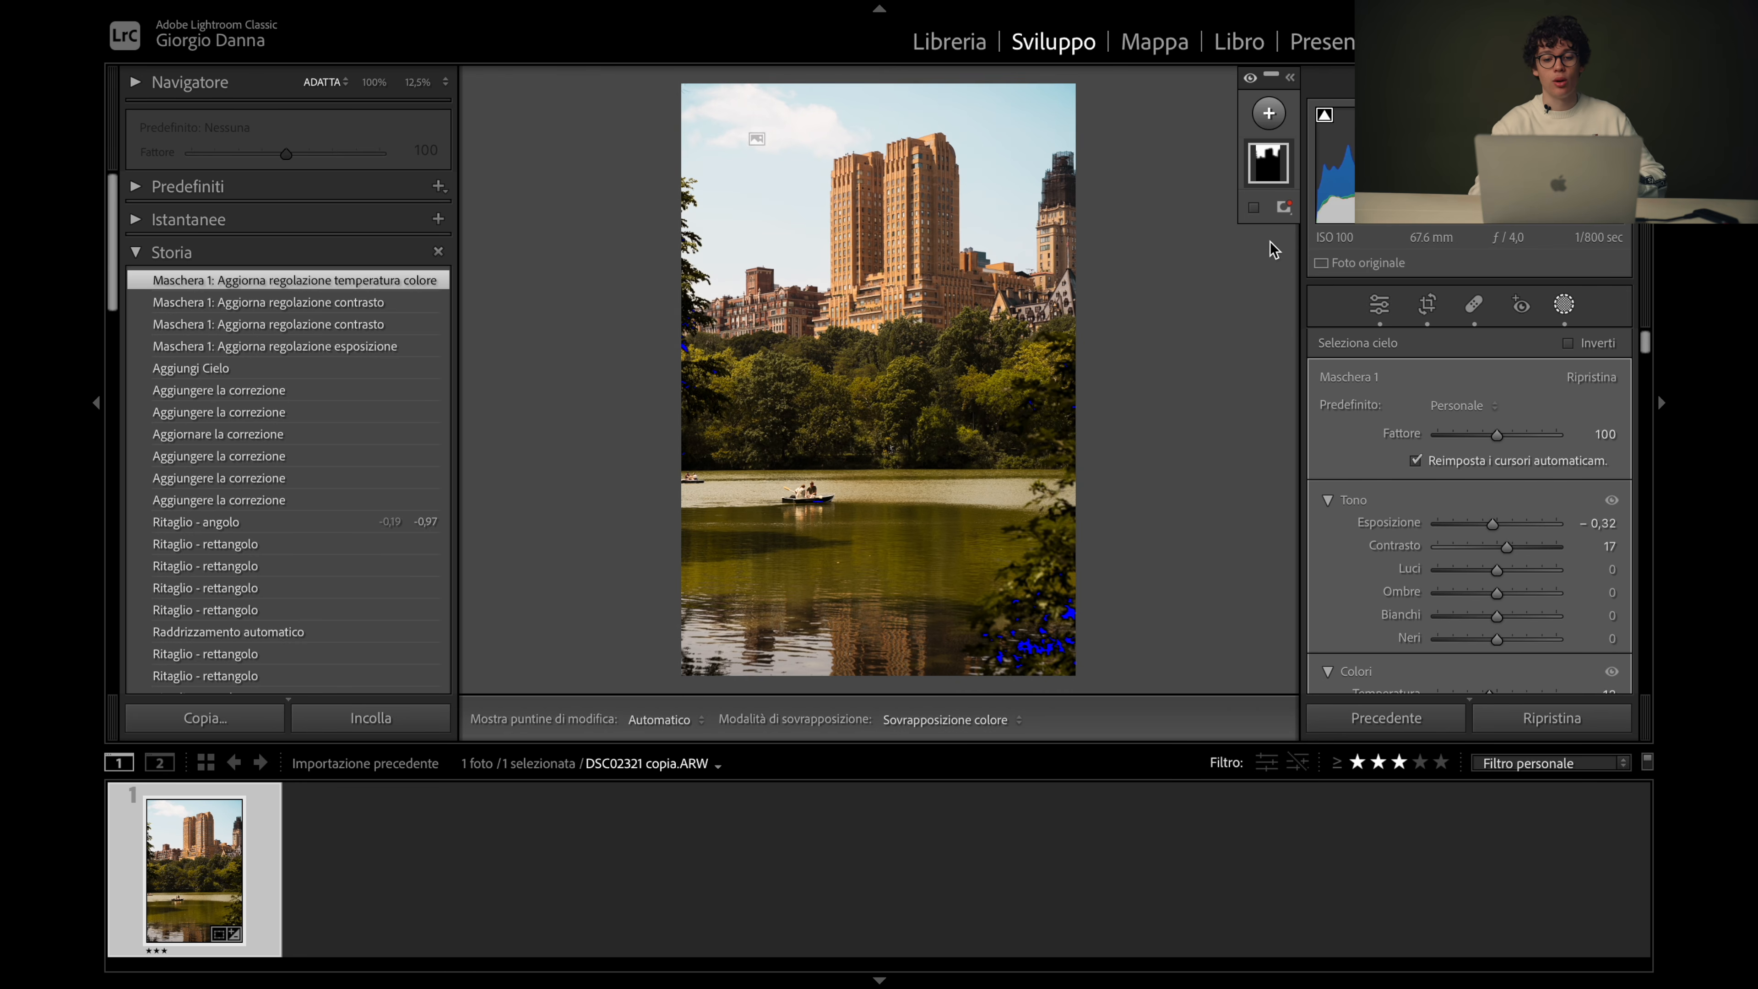
Add a linear gradient mask fading upward from the photo's bottom edge over the lake and set its Esposizione to -0,53
{"action": "key", "text": "m"}
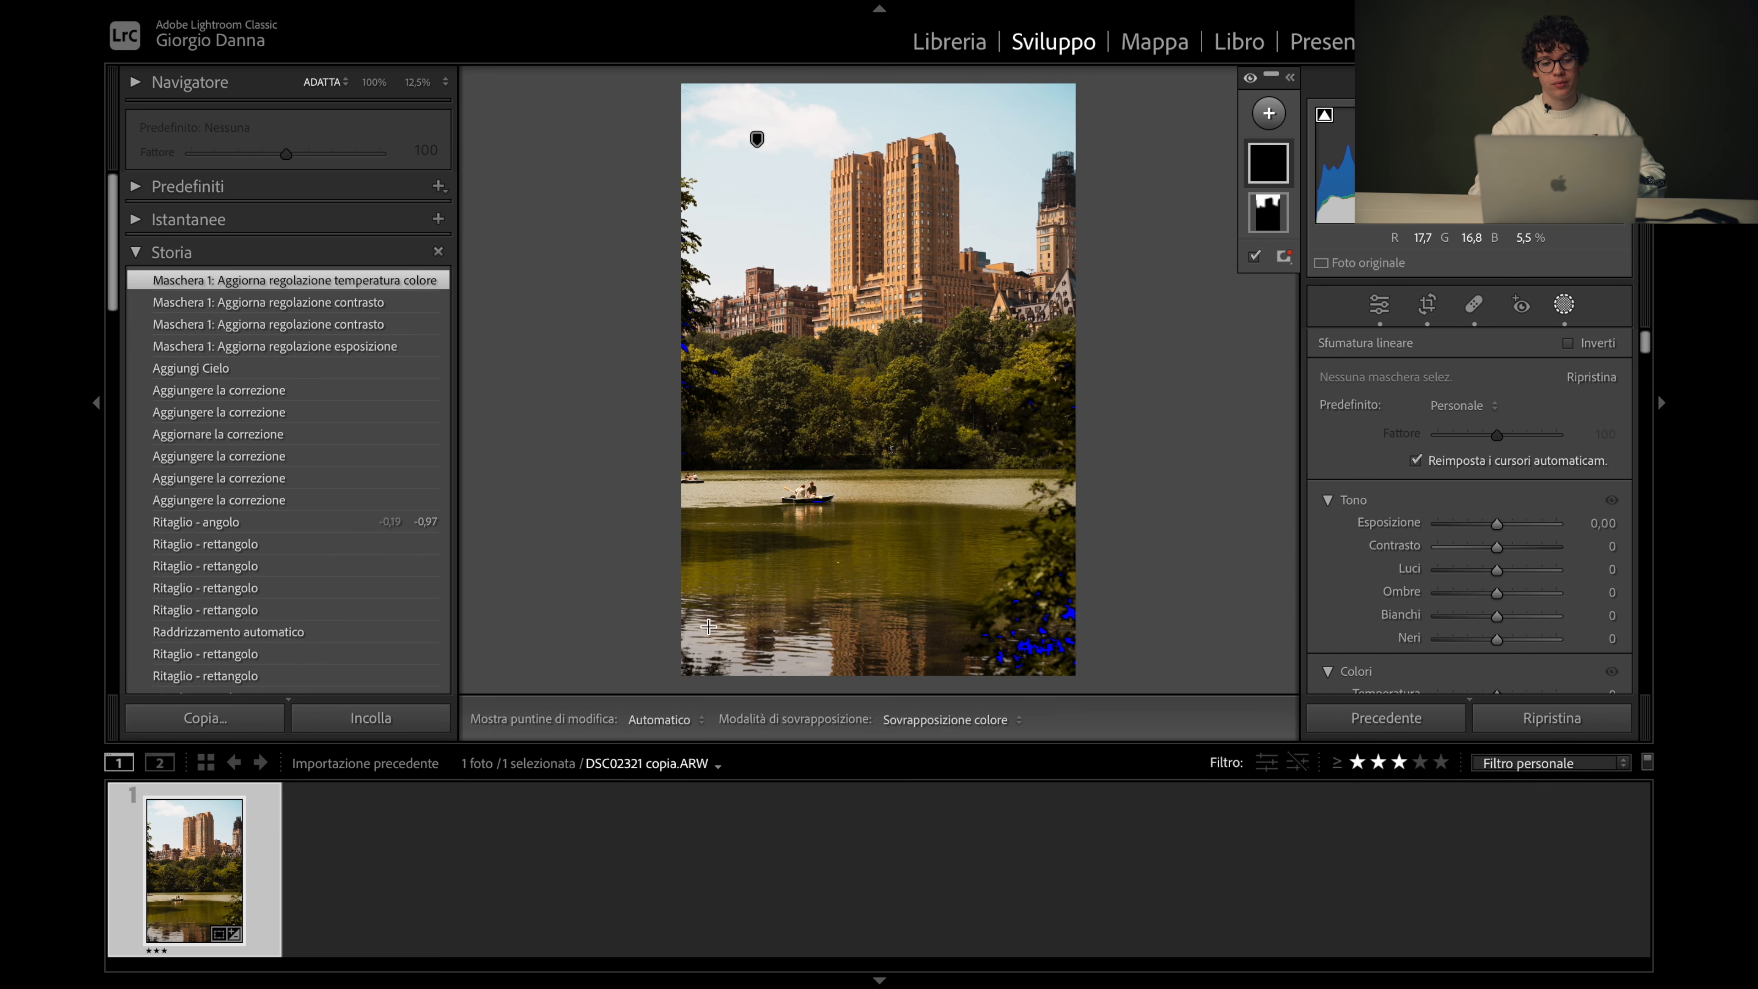
{"action": "left_click_drag", "start_coordinate": [801, 676], "coordinate": [801, 439]}
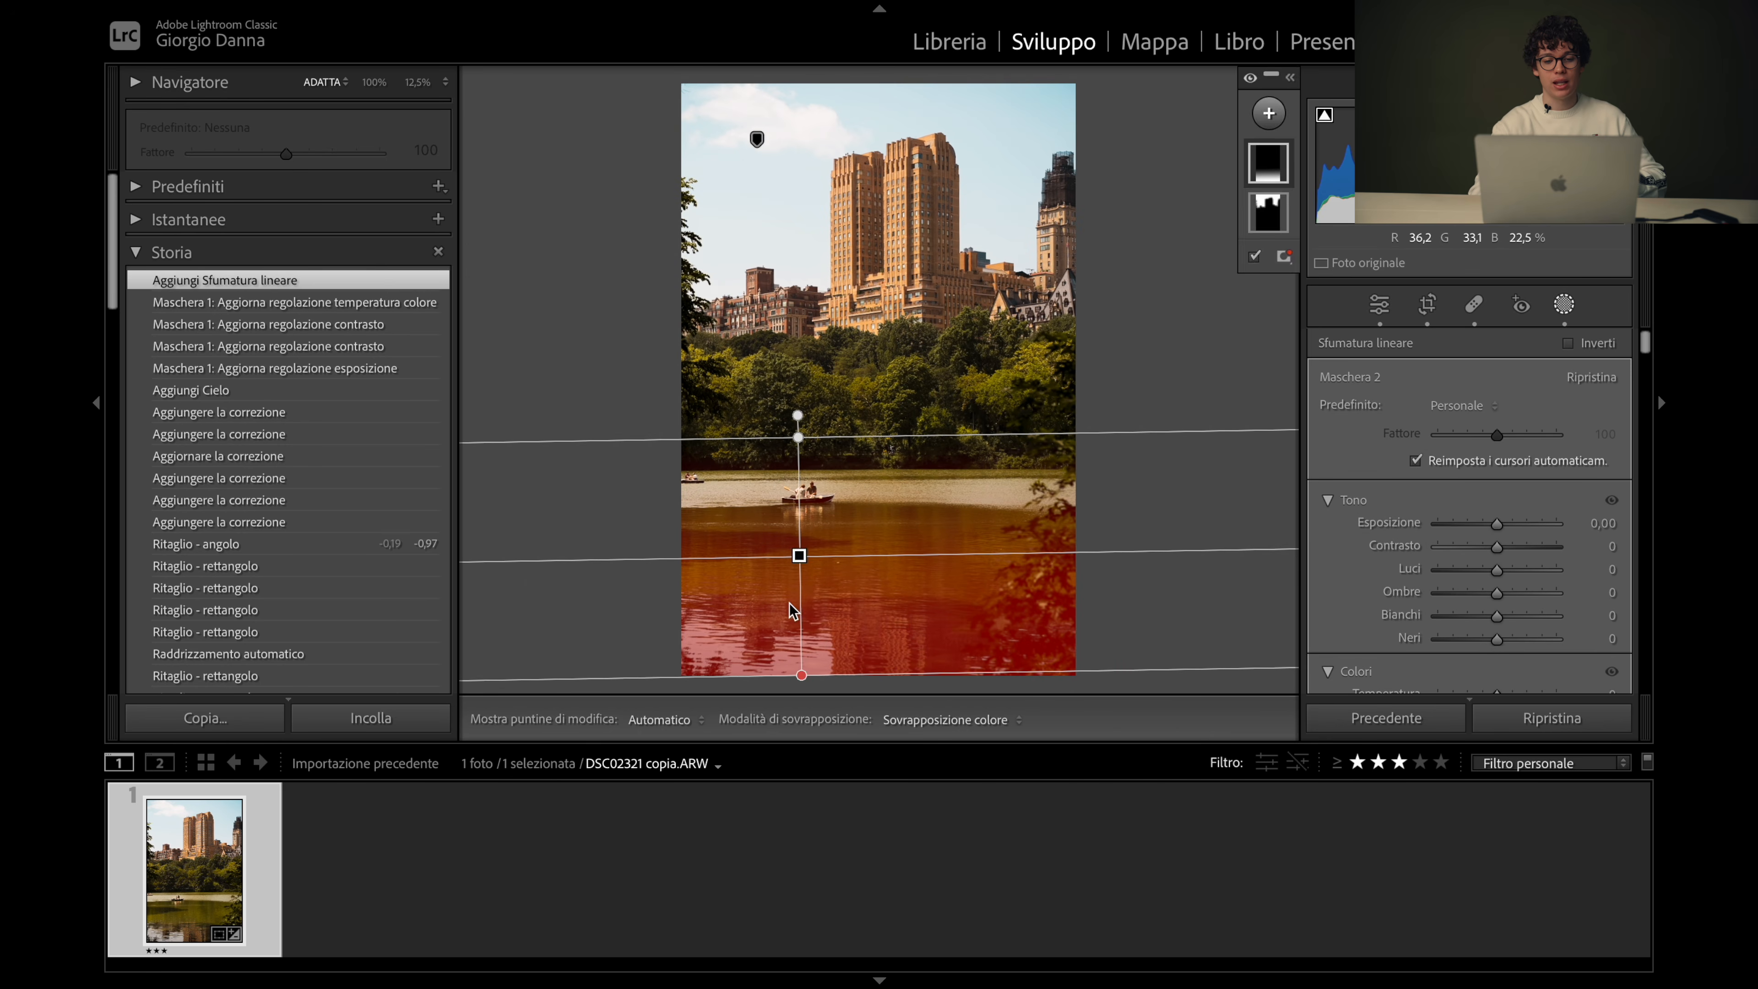
{"action": "left_click_drag", "start_coordinate": [802, 556], "coordinate": [851, 658]}
{"action": "left_click_drag", "start_coordinate": [849, 519], "coordinate": [850, 487]}
{"action": "left_click_drag", "start_coordinate": [851, 548], "coordinate": [855, 421]}
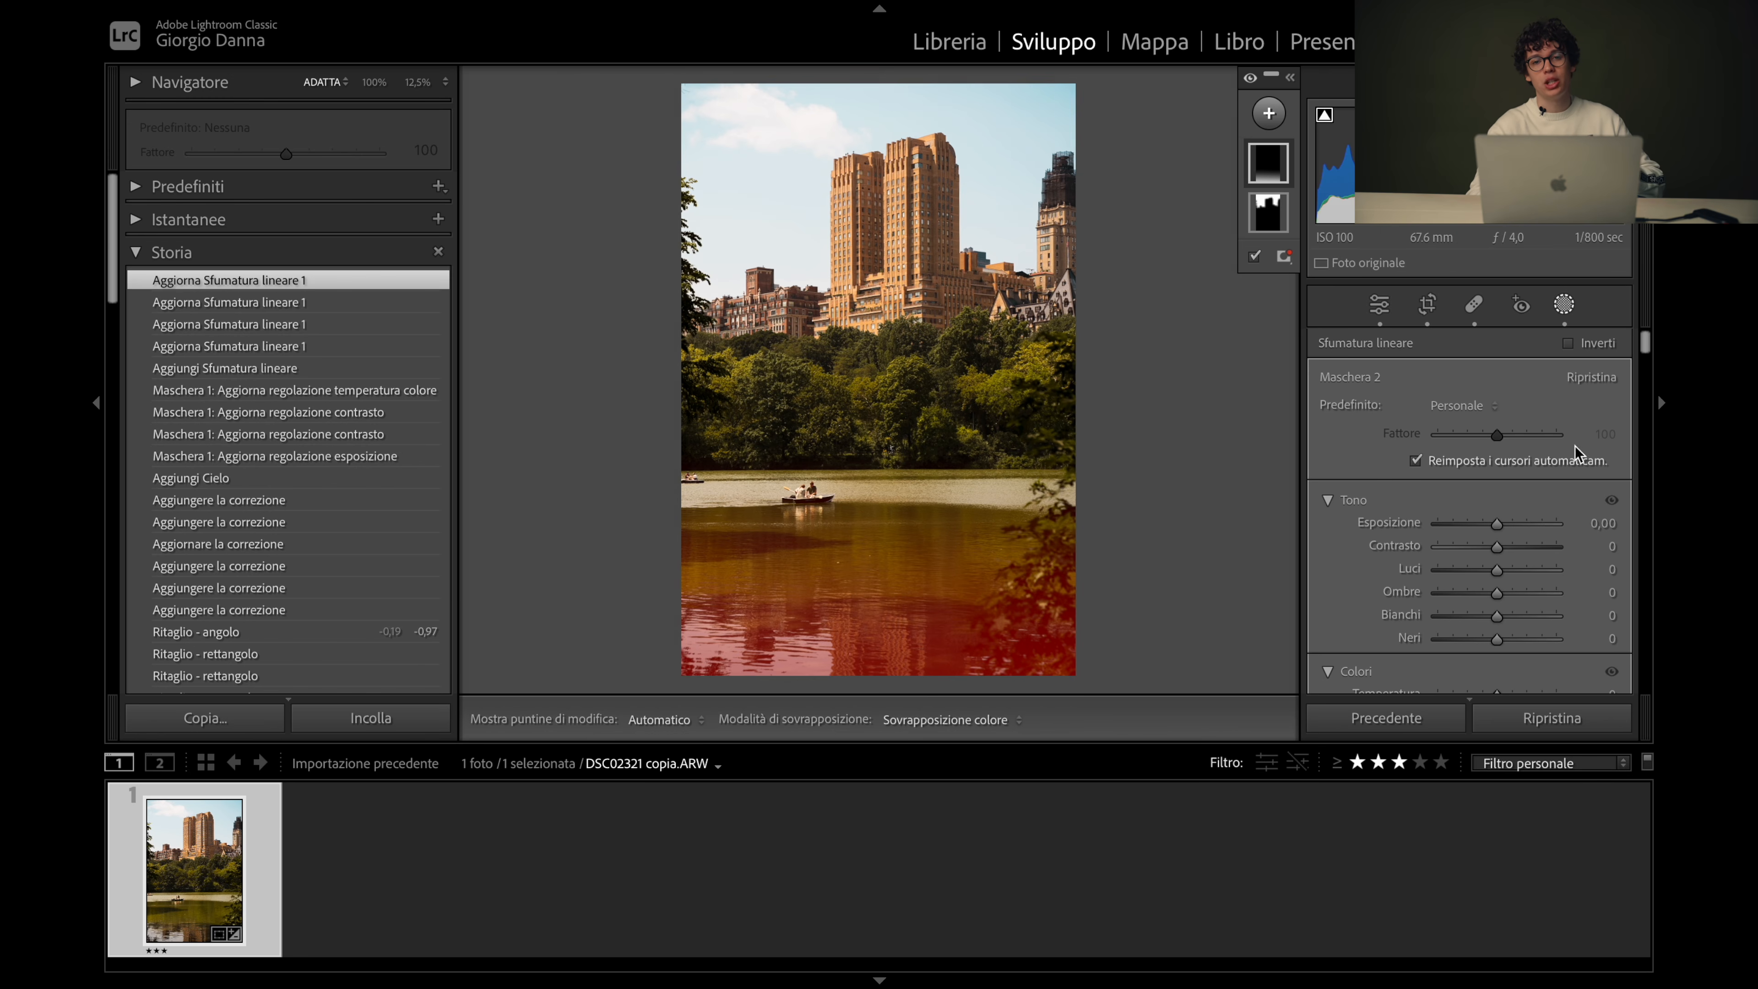
{"action": "left_click_drag", "start_coordinate": [1496, 523], "coordinate": [1487, 529]}
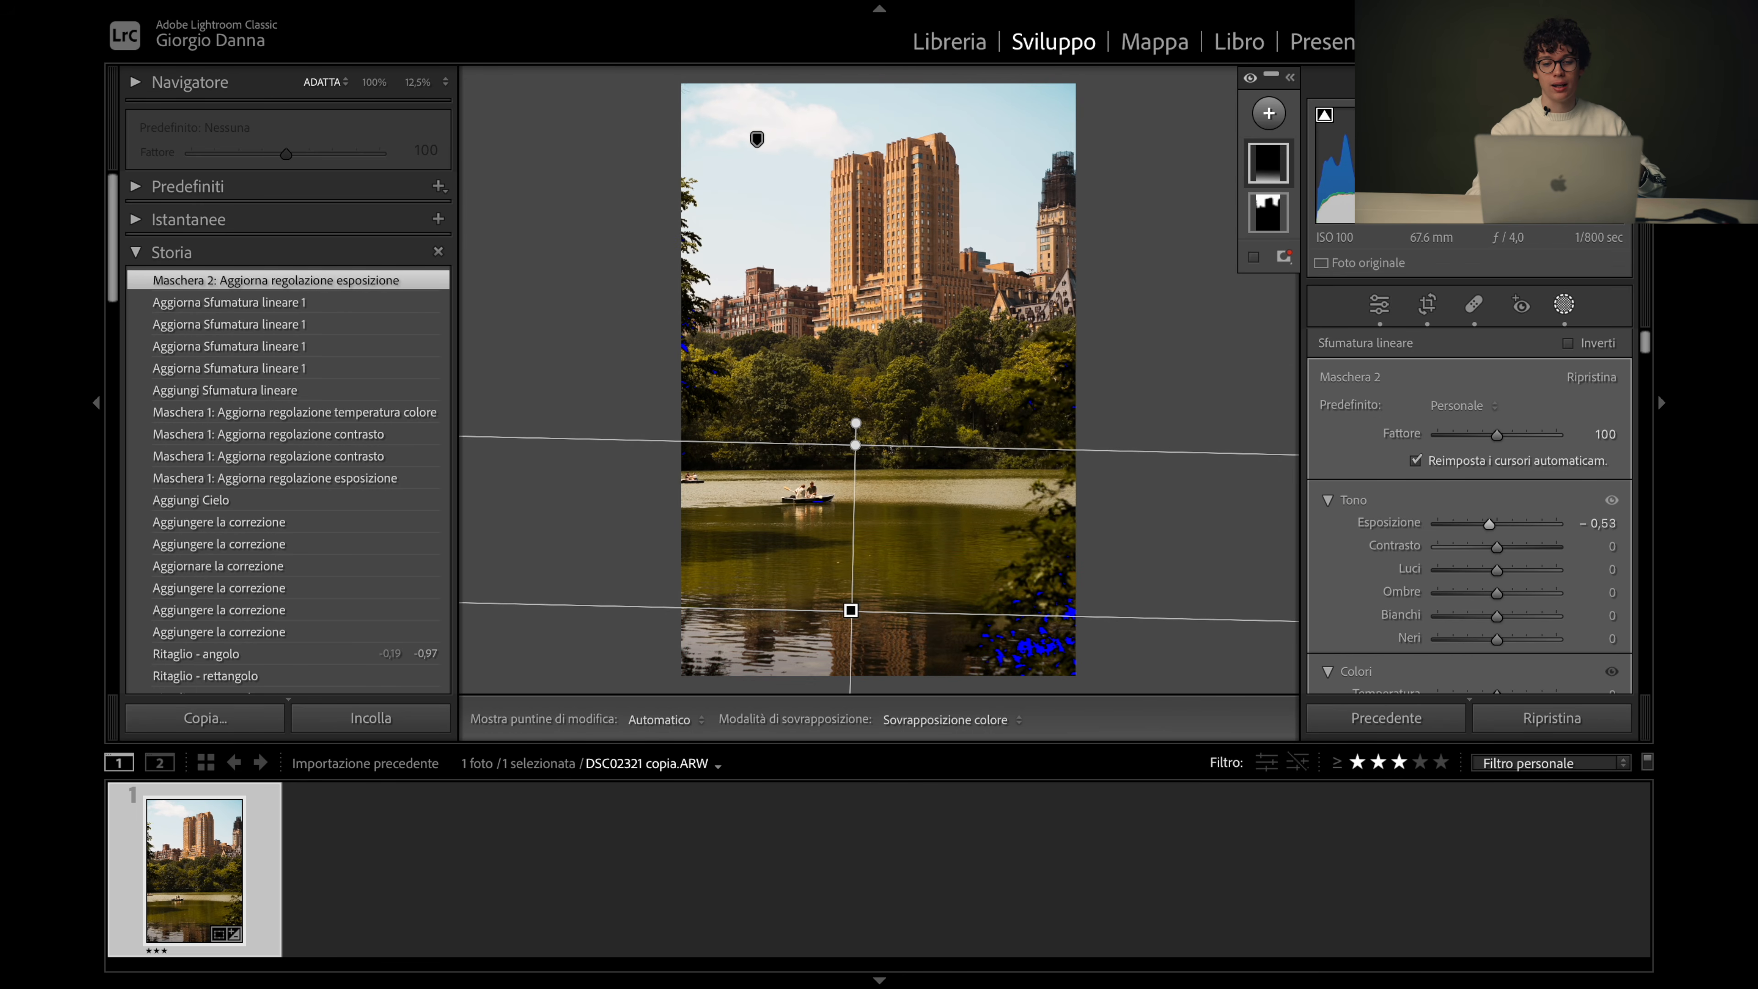
Add a small radial gradient mask around the rowing boat and adjust its exposure and highlights
{"action": "key", "text": "shift+m"}
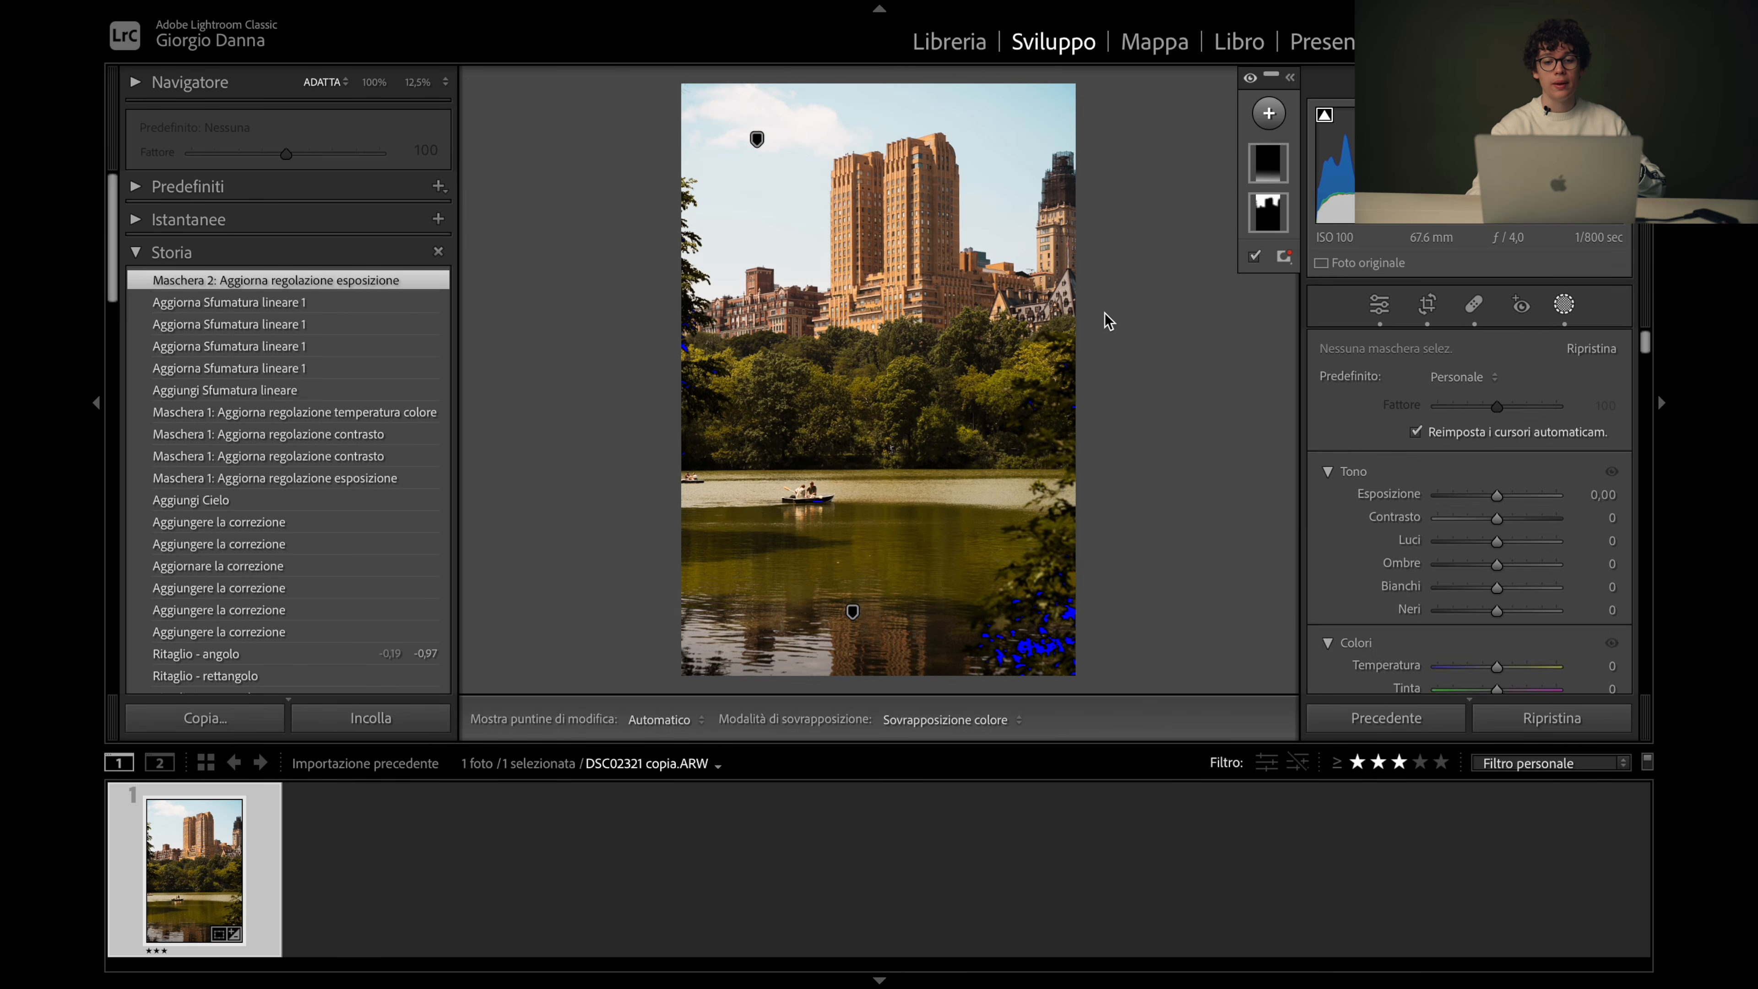
{"action": "left_click_drag", "start_coordinate": [799, 490], "coordinate": [843, 508]}
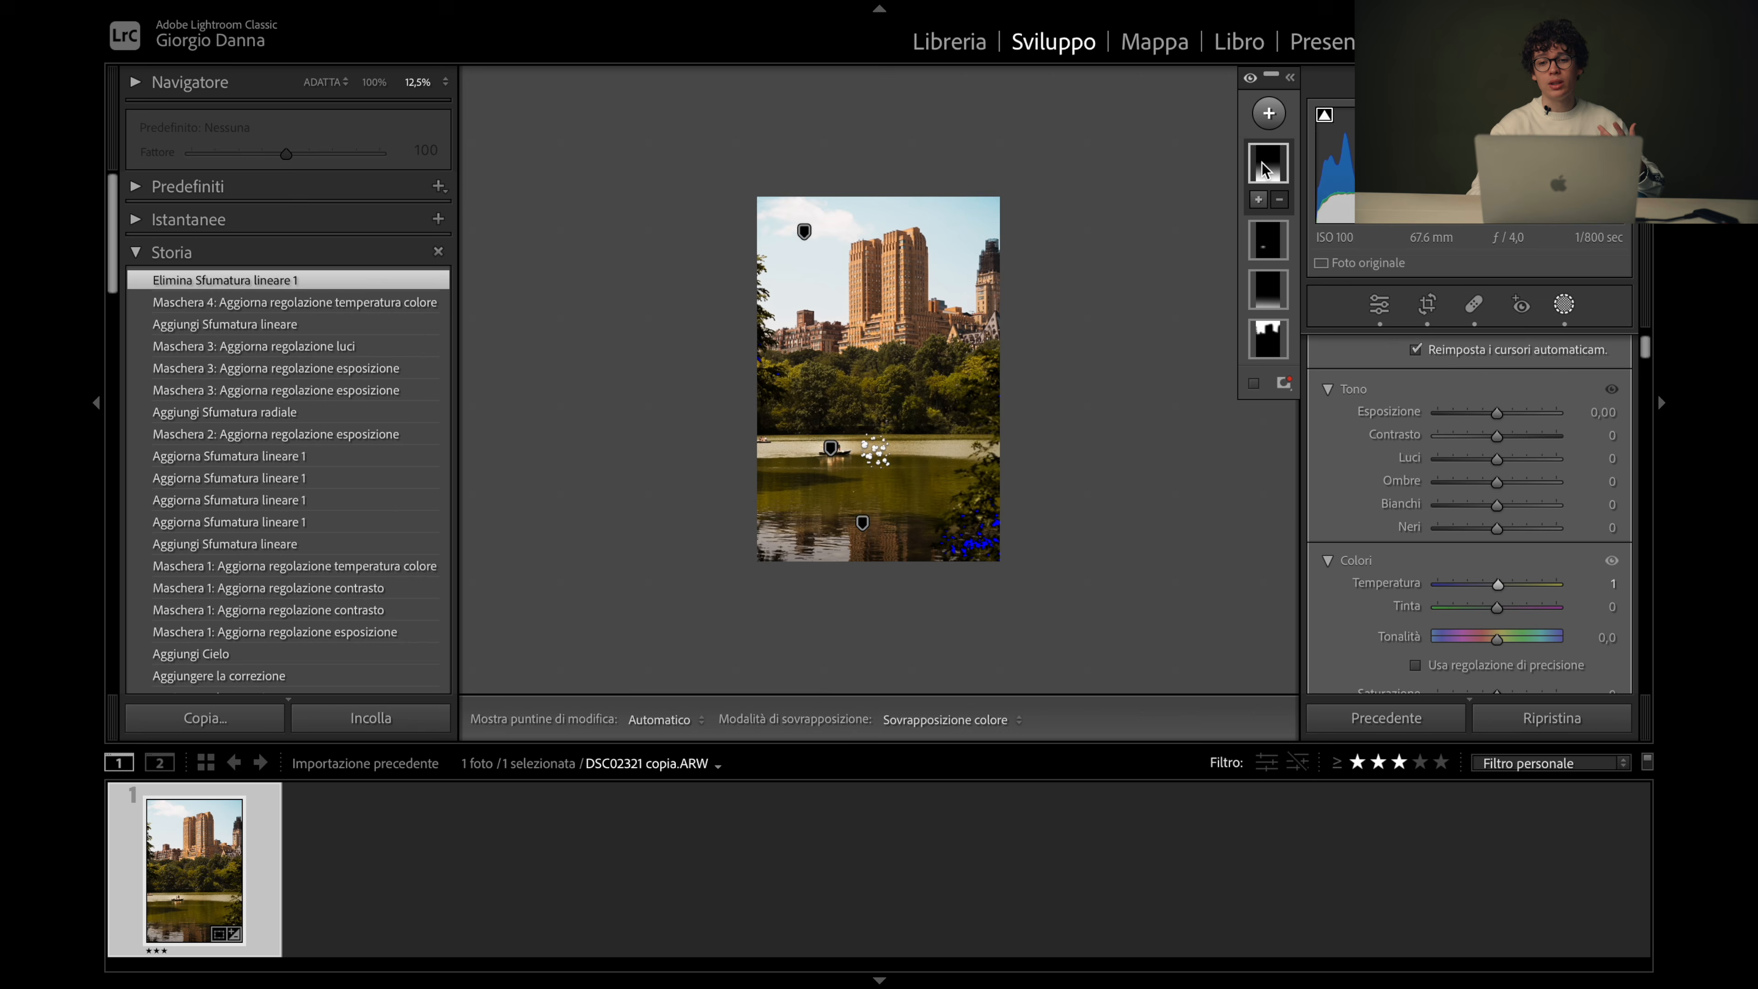
Add an Intervallo colore mask sampled from the green lake water and set its Migliora value to 19
{"action": "key", "text": "super+equal"}
{"action": "key", "text": "super+equal"}
{"action": "key", "text": "super+minus"}
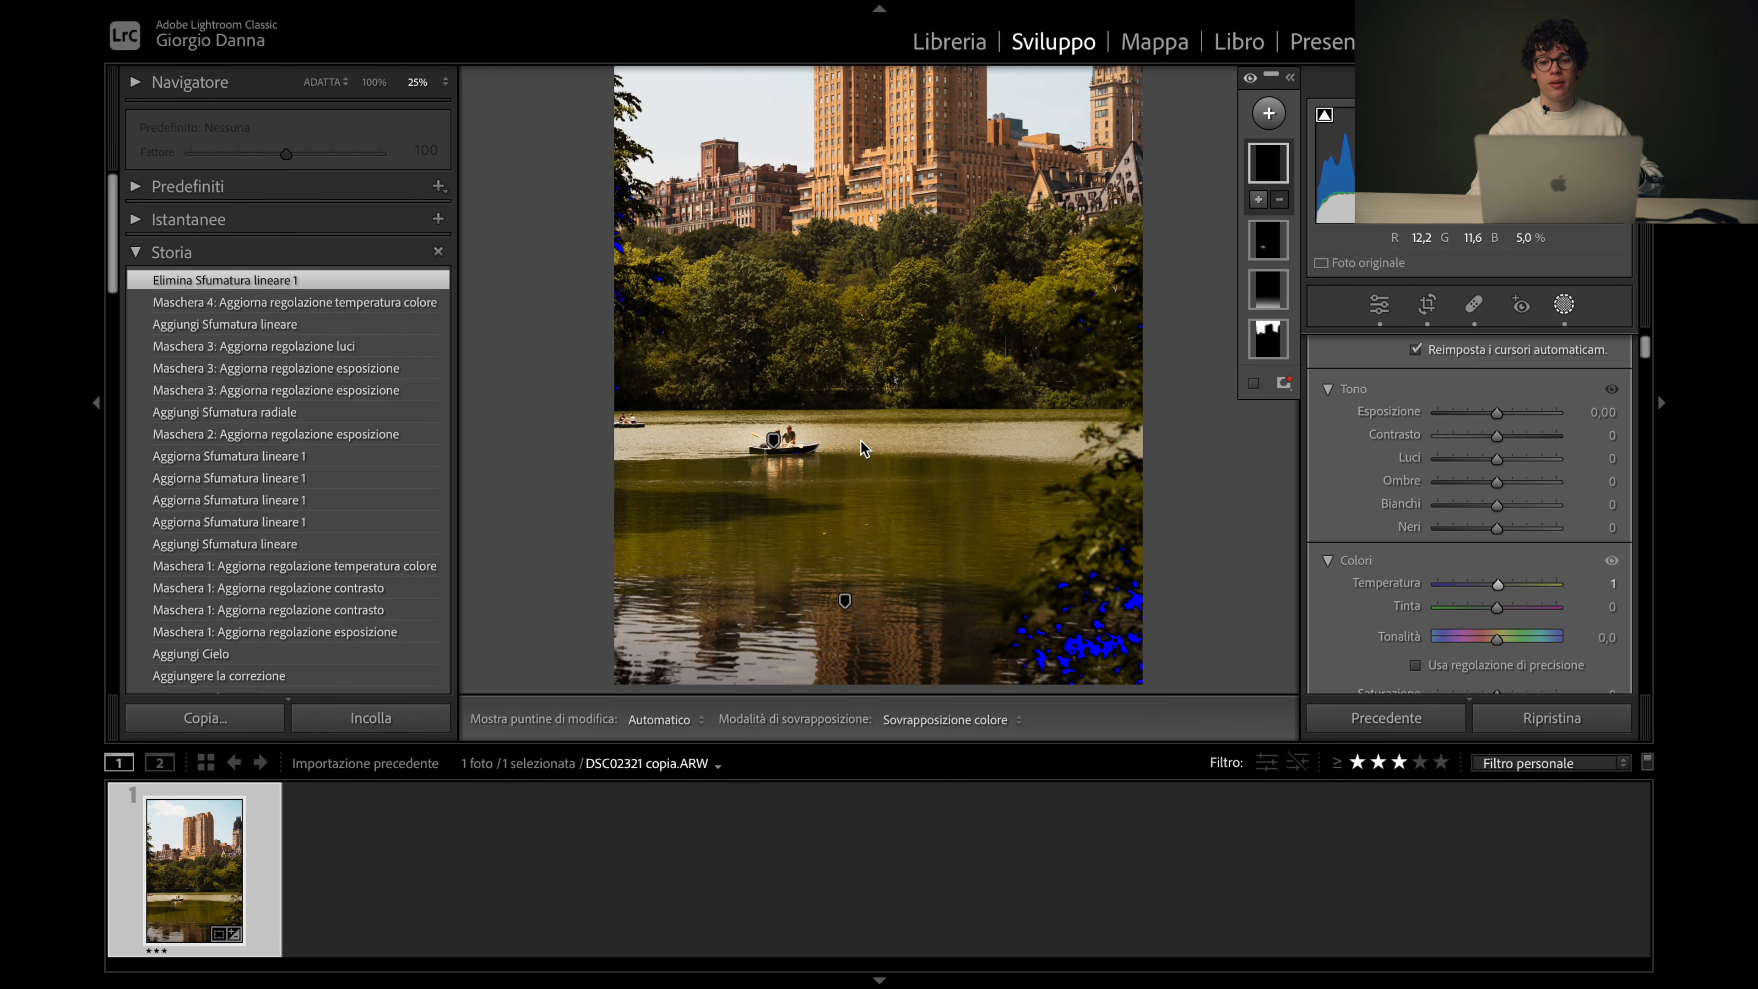
{"action": "left_click", "coordinate": [1266, 115]}
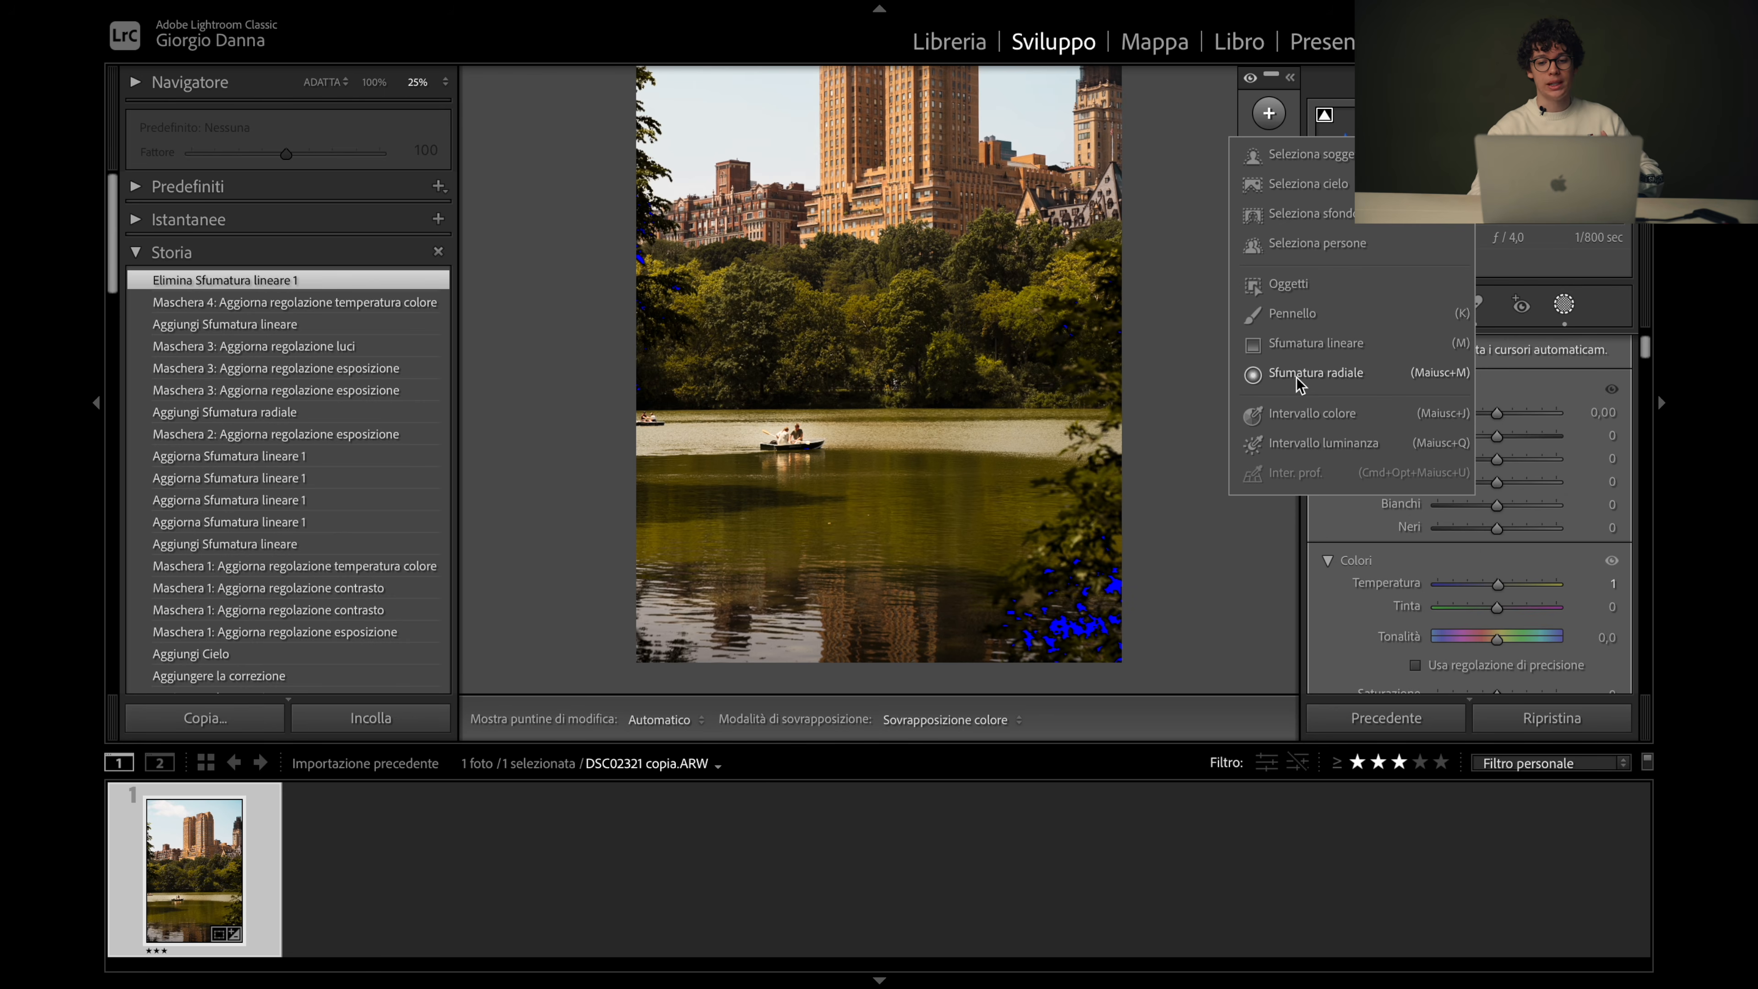
{"action": "left_click", "coordinate": [1297, 416]}
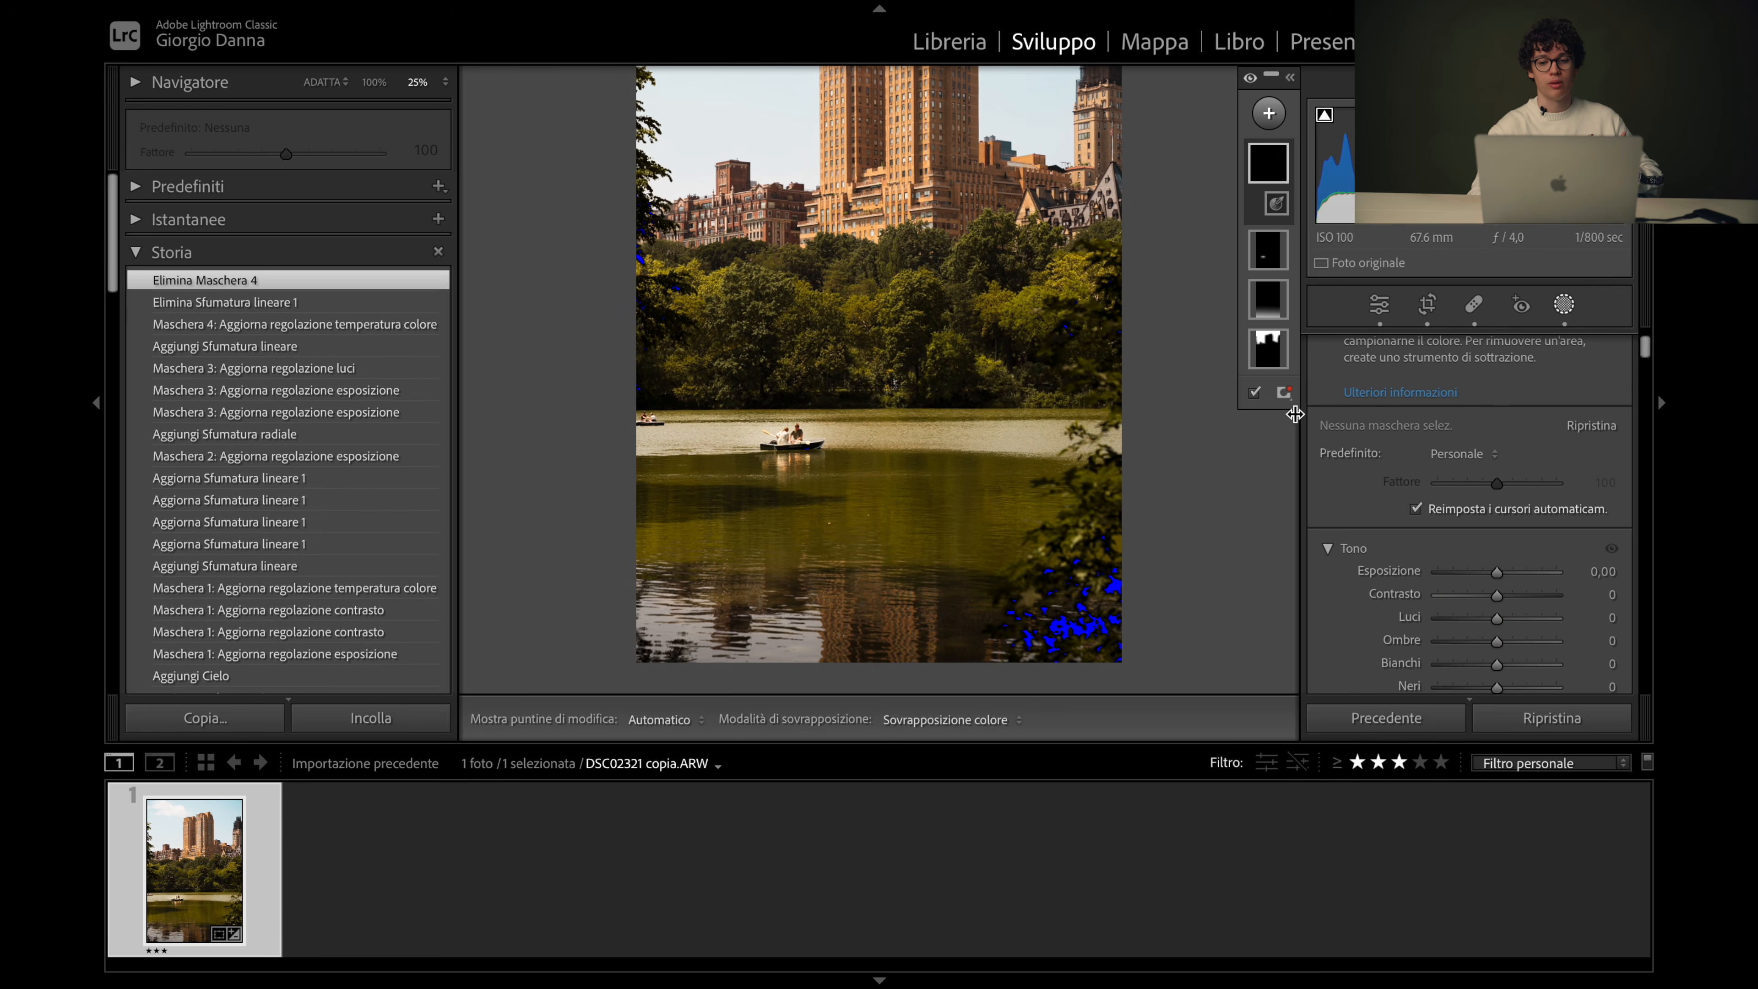
{"action": "left_click", "coordinate": [891, 527]}
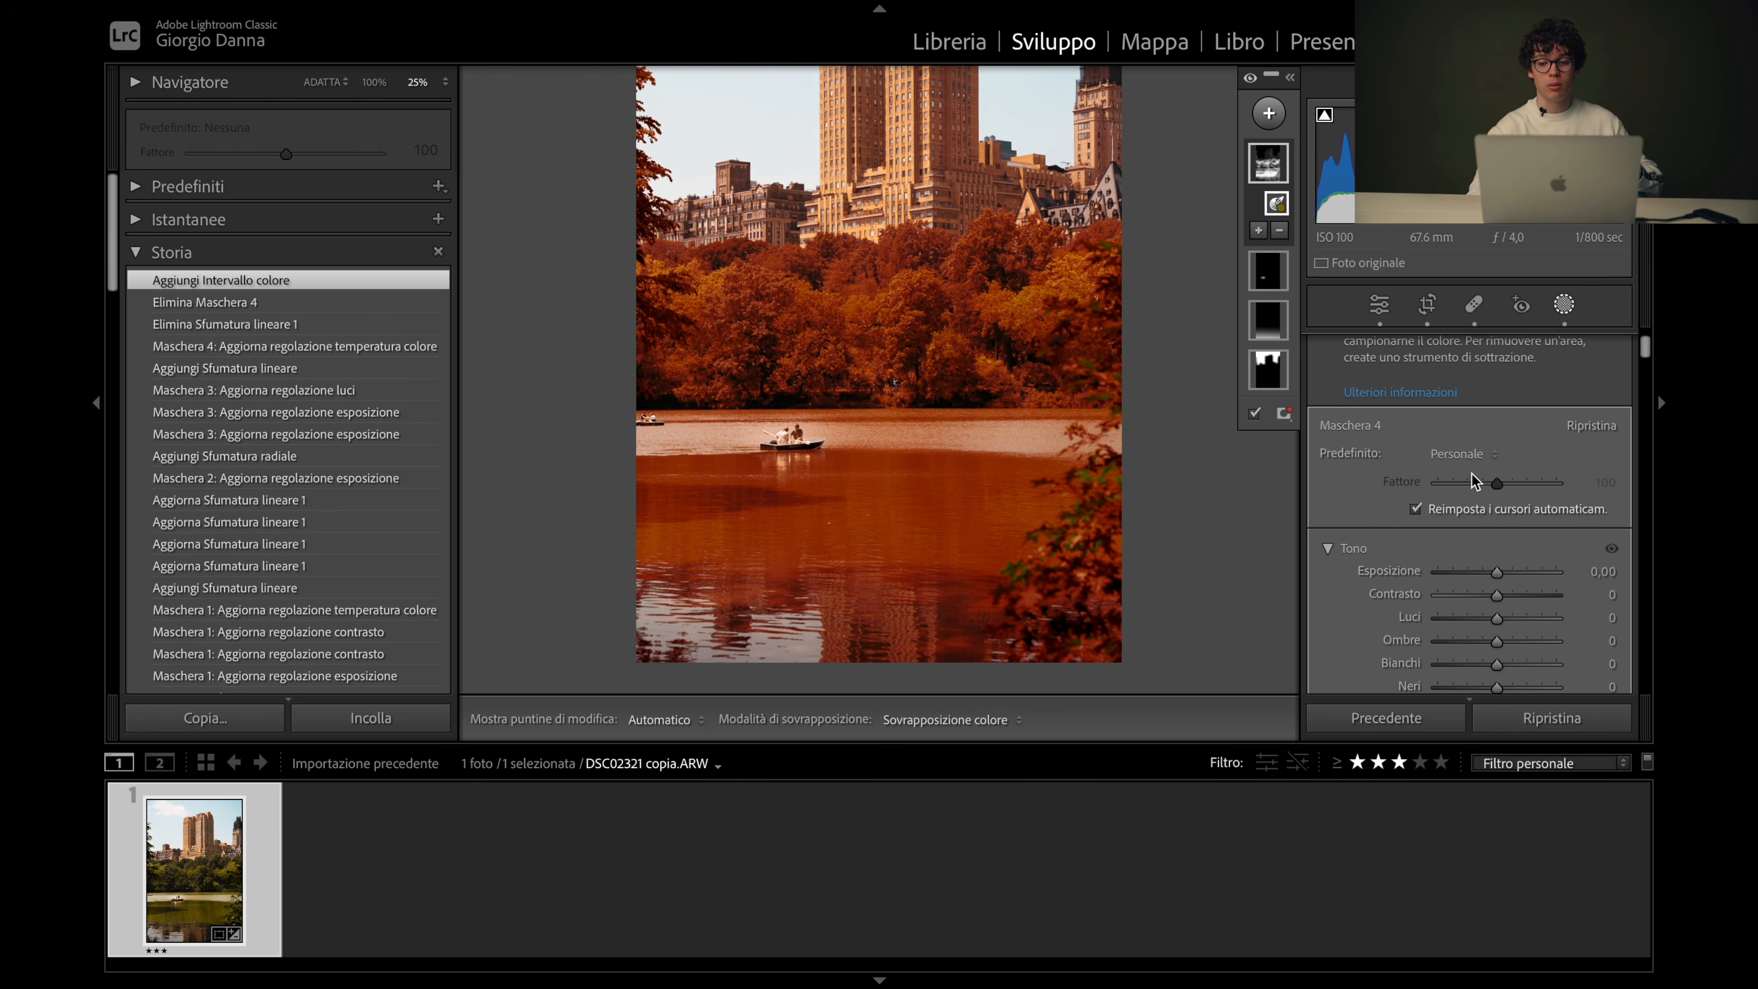
{"action": "mouse_move", "coordinate": [1468, 482]}
{"action": "left_mouse_down"}
{"action": "mouse_move", "coordinate": [1448, 488]}
{"action": "mouse_move", "coordinate": [1476, 491]}
{"action": "left_mouse_up"}
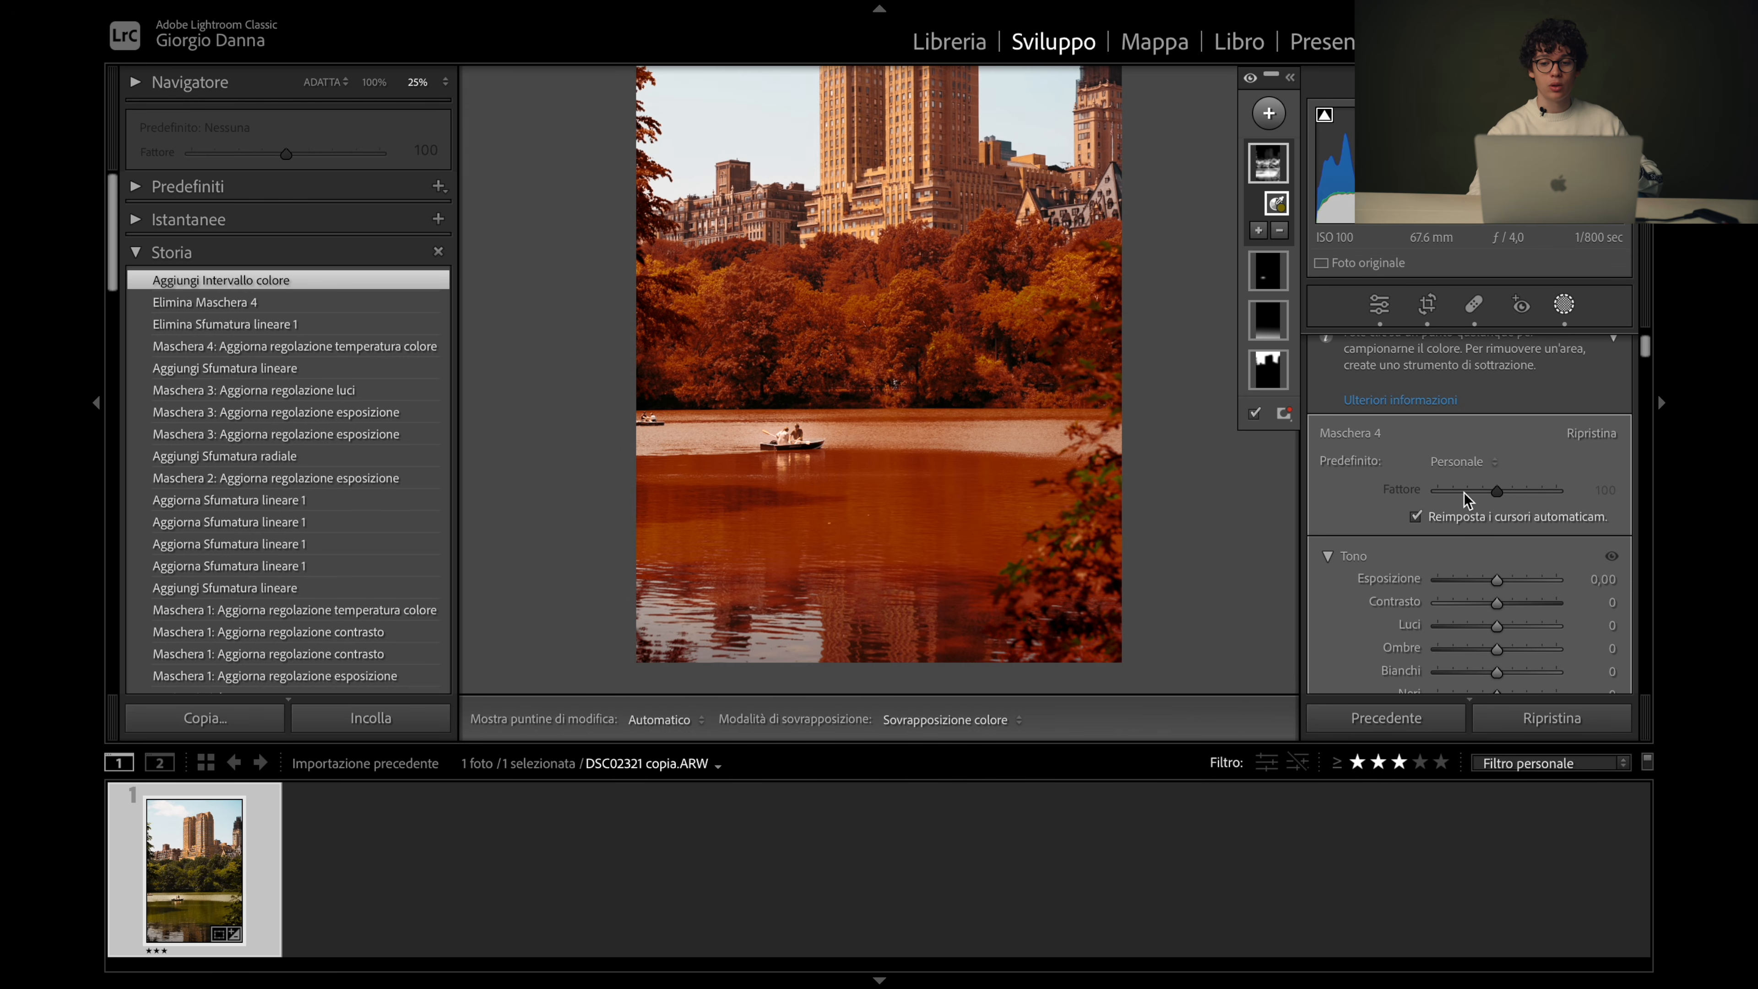
{"action": "scroll", "coordinate": [1519, 474], "scroll_direction": "up", "scroll_amount": 2}
{"action": "left_click_drag", "start_coordinate": [1494, 377], "coordinate": [1458, 391]}
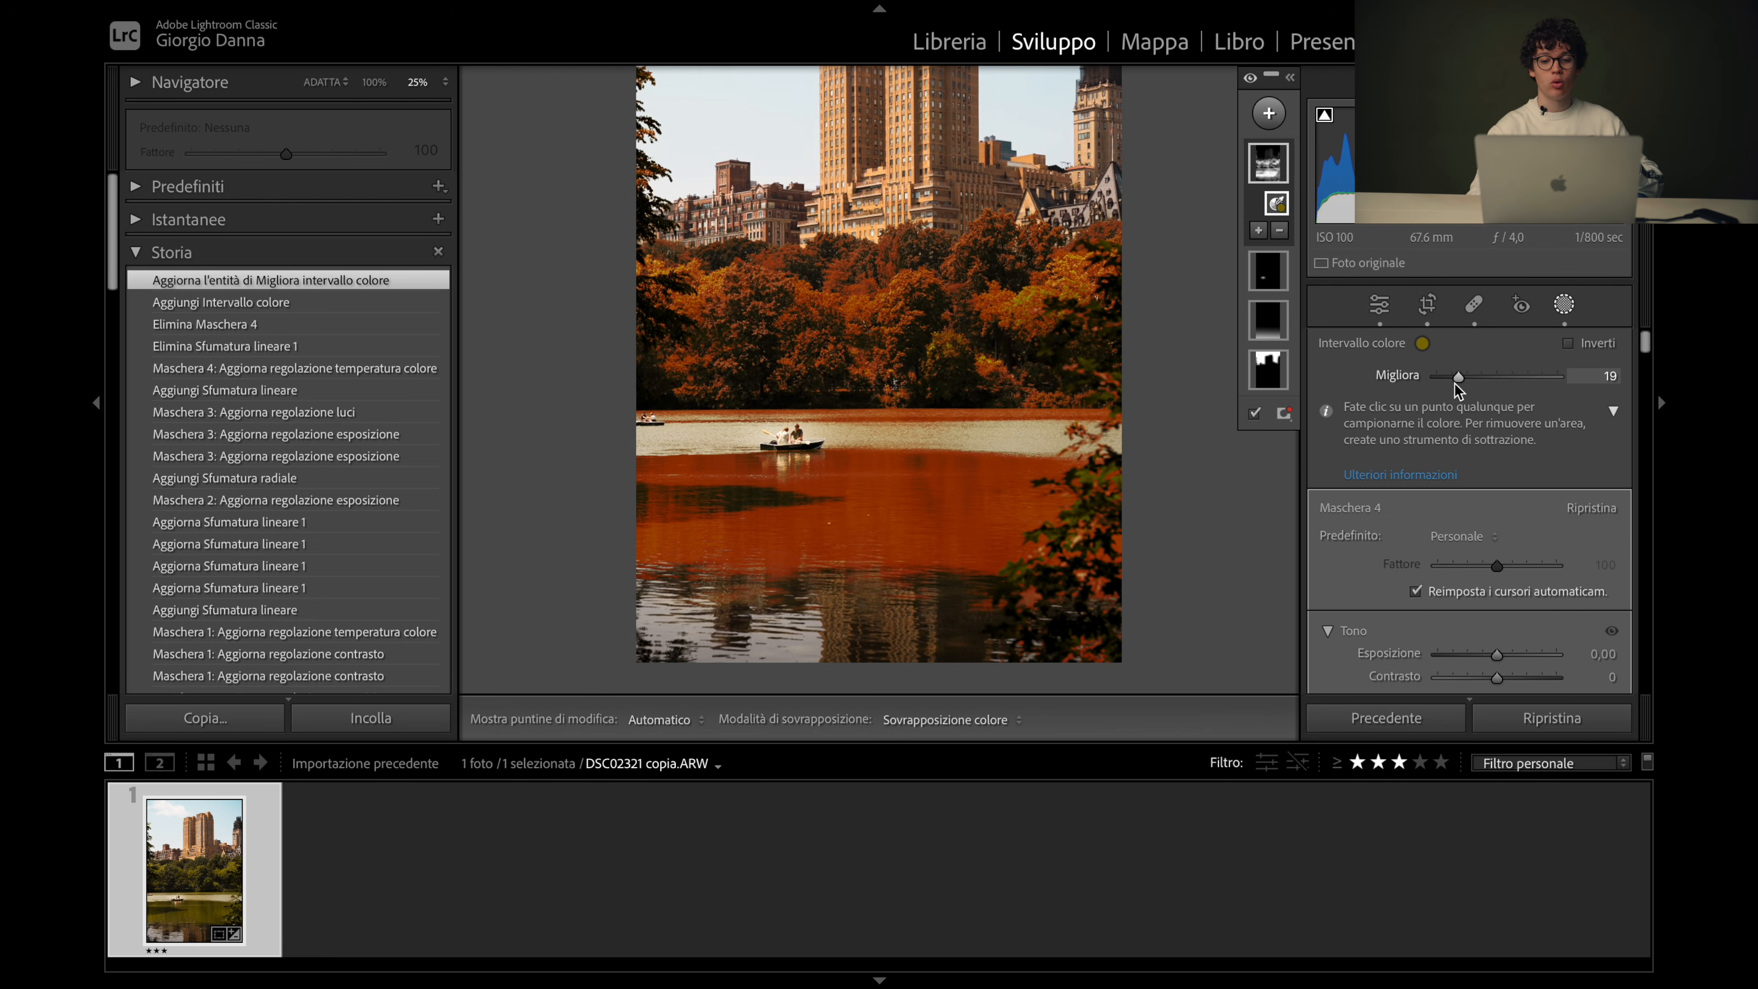
Adjust the exposure and colour temperature of the Intervallo colore mask
{"action": "scroll", "coordinate": [1499, 444], "scroll_direction": "down", "scroll_amount": 3}
{"action": "scroll", "coordinate": [1501, 450], "scroll_direction": "down", "scroll_amount": 1}
{"action": "mouse_move", "coordinate": [1497, 492]}
{"action": "left_mouse_down"}
{"action": "mouse_move", "coordinate": [1515, 502]}
{"action": "mouse_move", "coordinate": [1448, 471]}
{"action": "mouse_move", "coordinate": [1385, 493]}
{"action": "mouse_move", "coordinate": [1495, 482]}
{"action": "left_mouse_up"}
{"action": "scroll", "coordinate": [1497, 502], "scroll_direction": "down", "scroll_amount": 4}
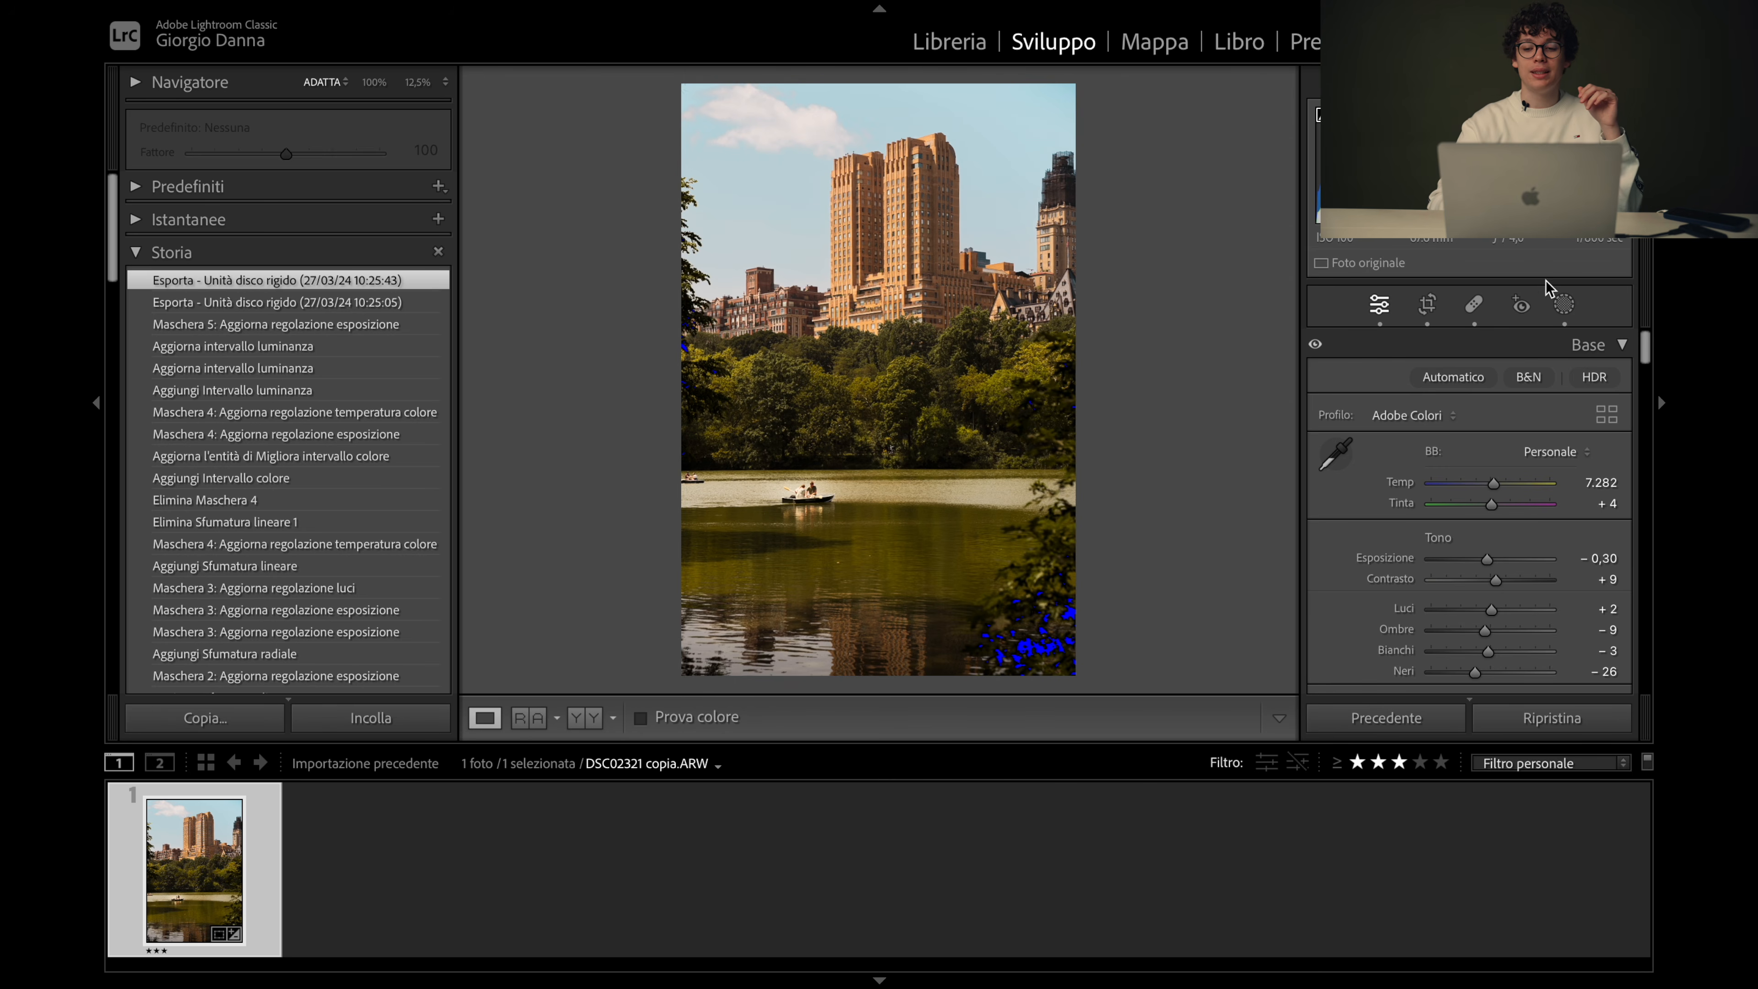
Return to masking and look over the mask types available for a new mask
{"action": "left_click", "coordinate": [1566, 306]}
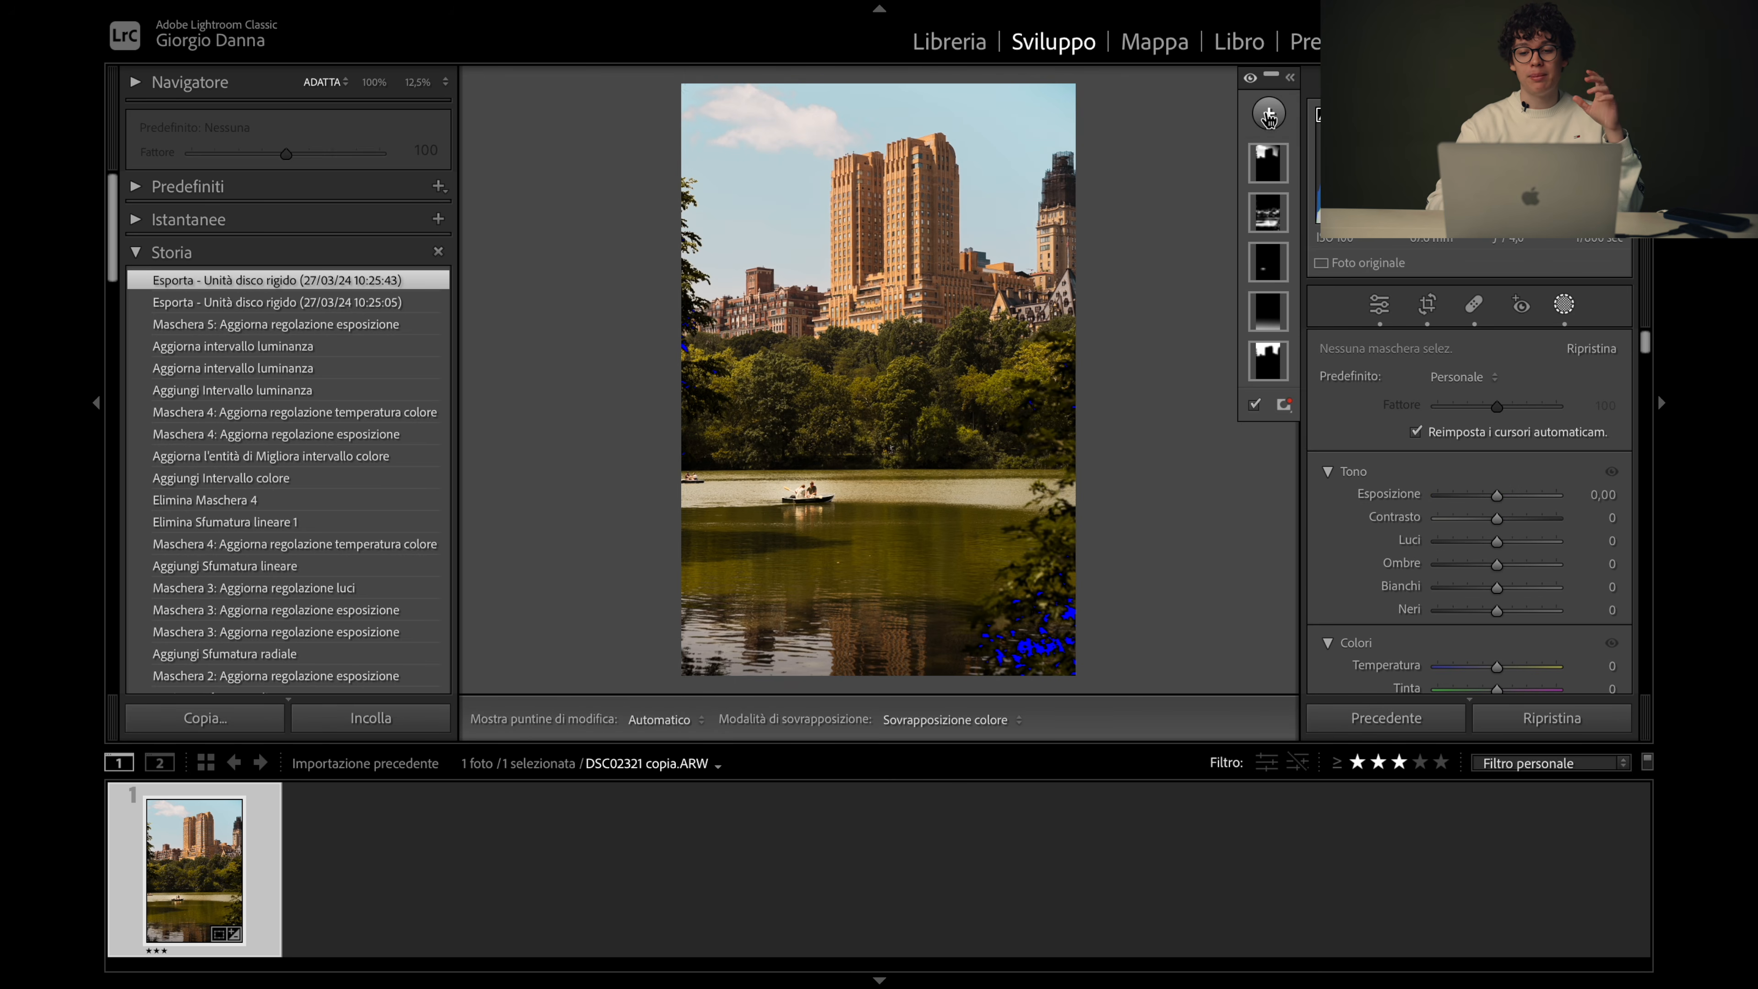
{"action": "left_click", "coordinate": [1269, 115]}
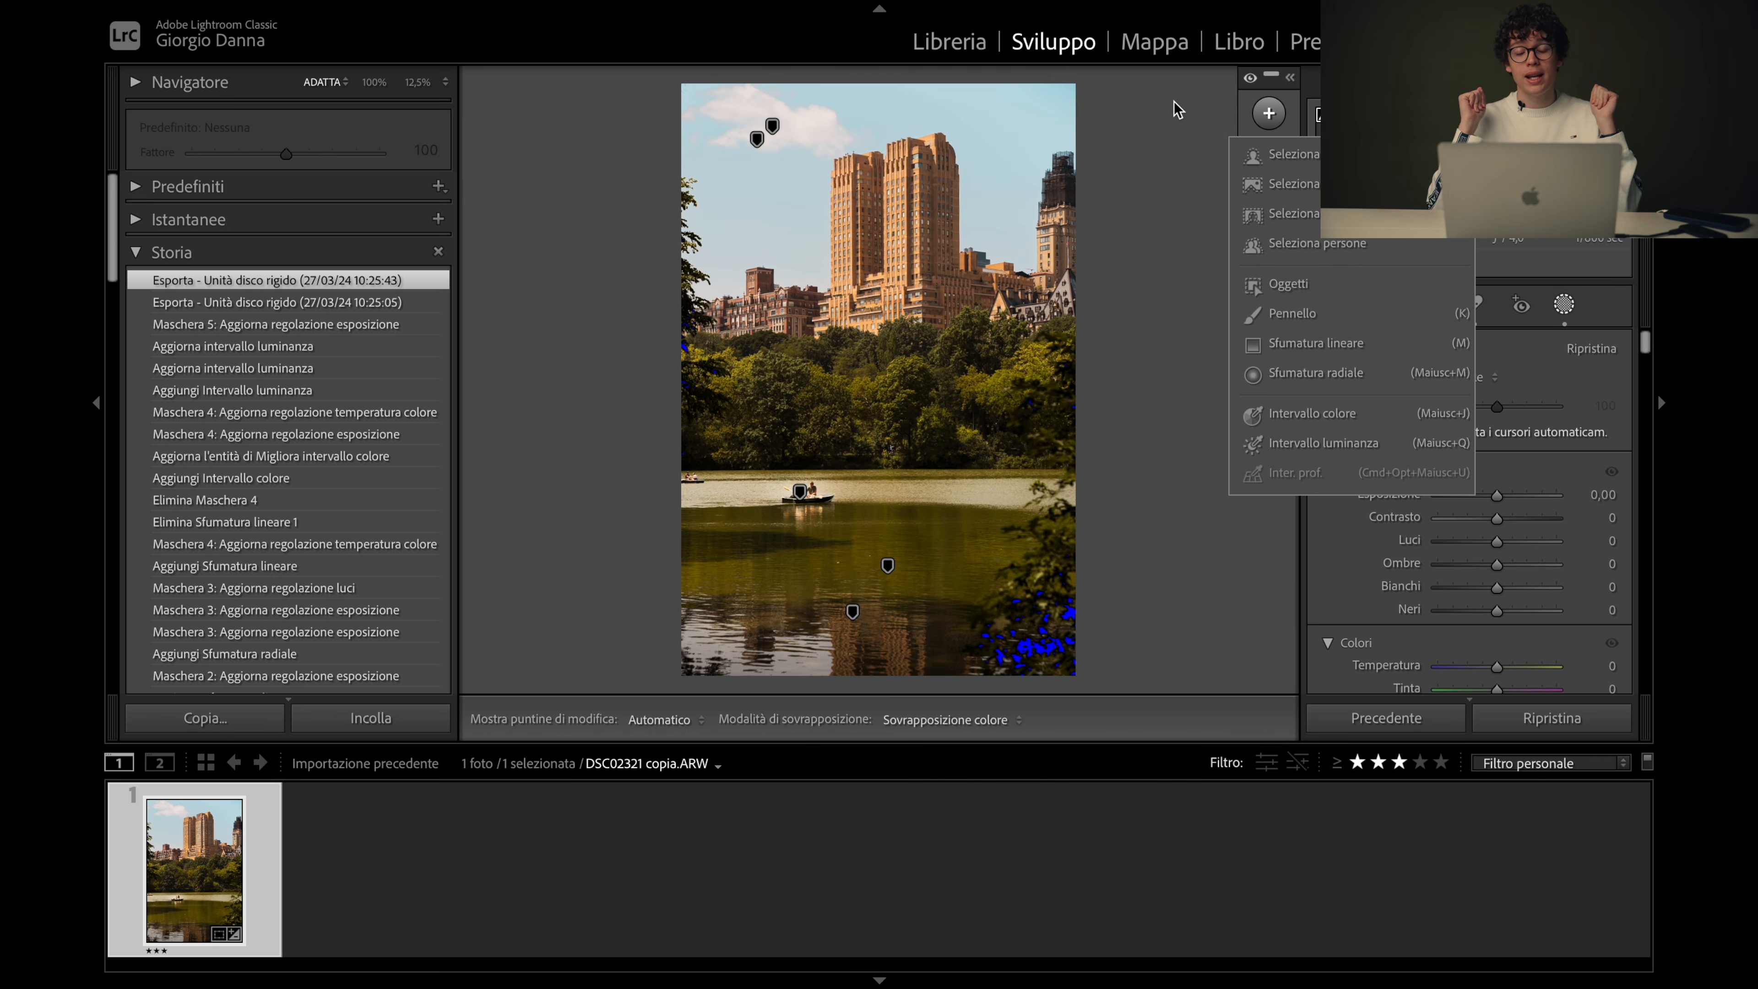
Open the export settings for the edited photo and keep Cartella specifica as the export destination
{"action": "right_click", "coordinate": [898, 374]}
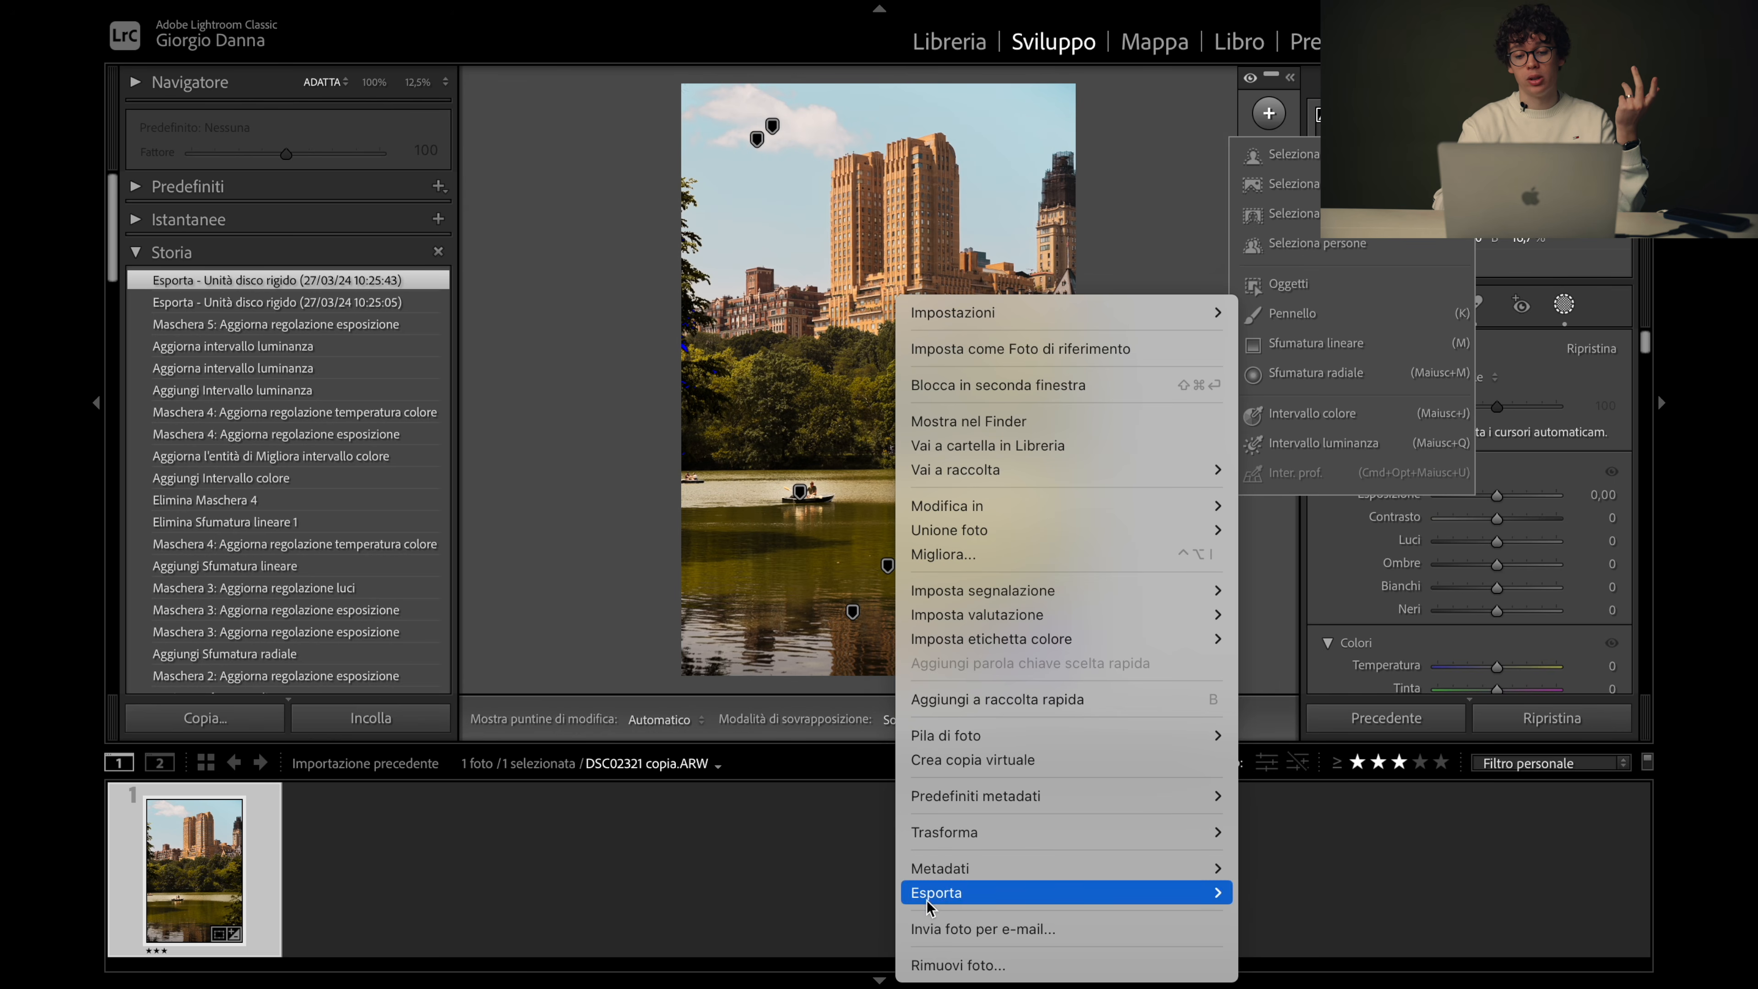
{"action": "mouse_move", "coordinate": [953, 893]}
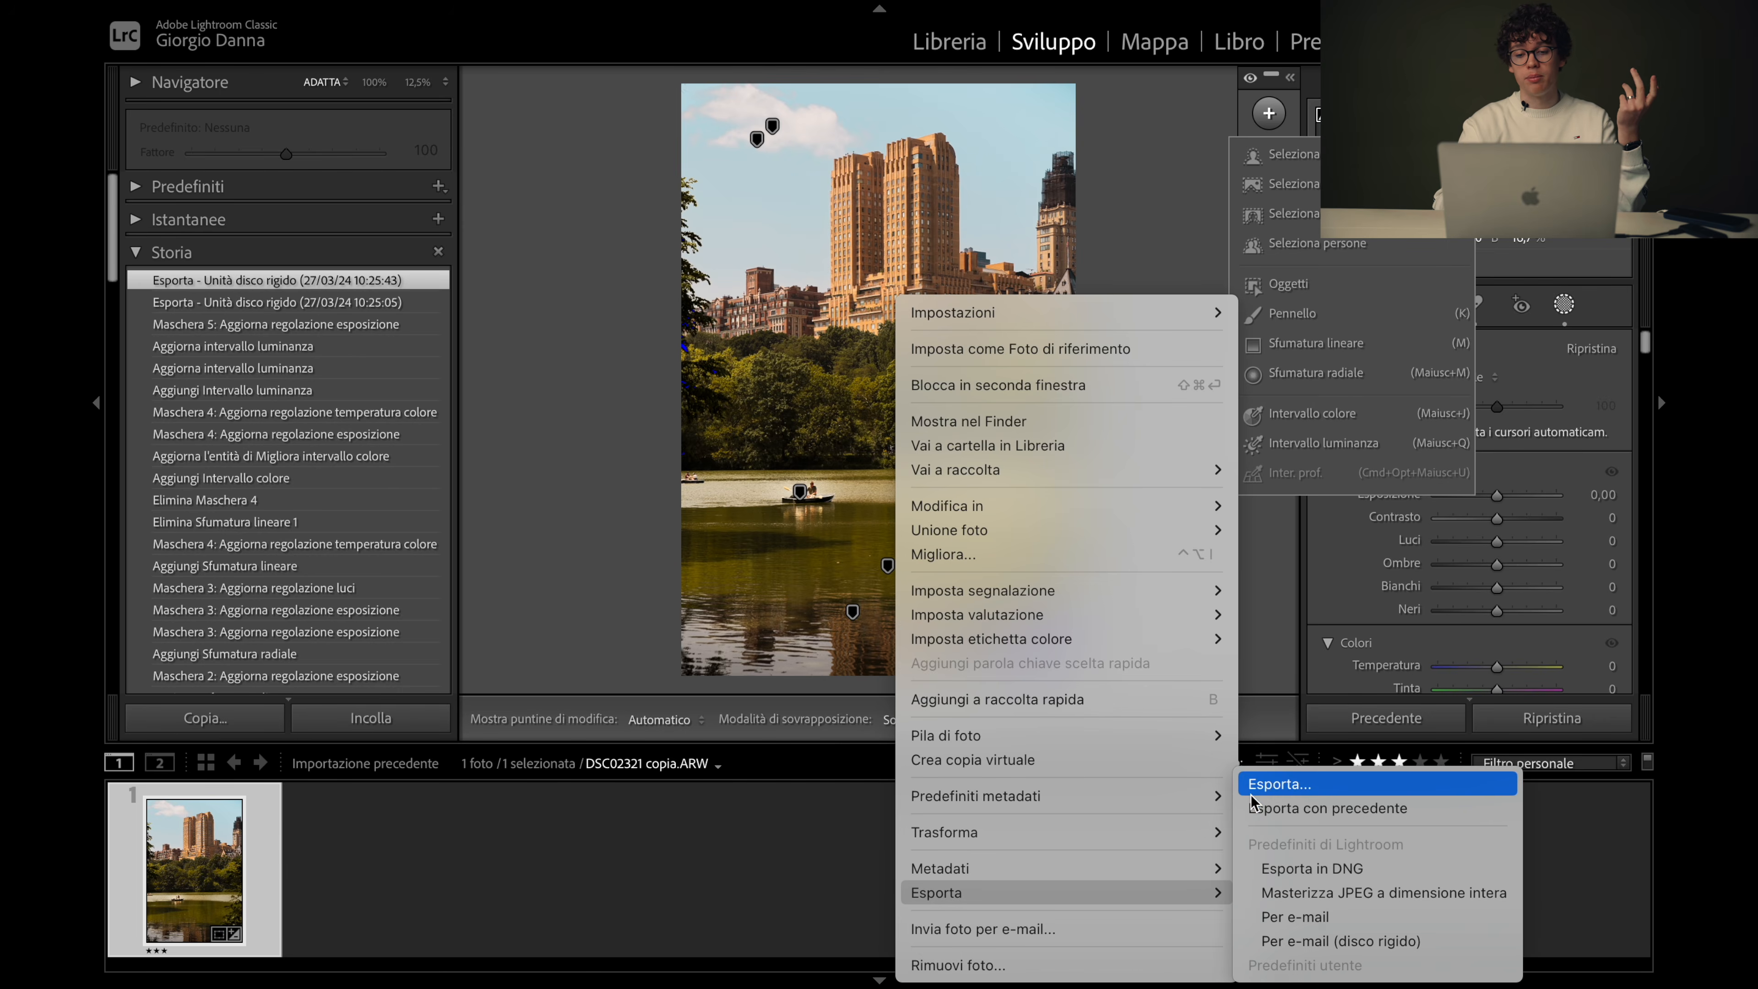
{"action": "left_click", "coordinate": [1272, 786]}
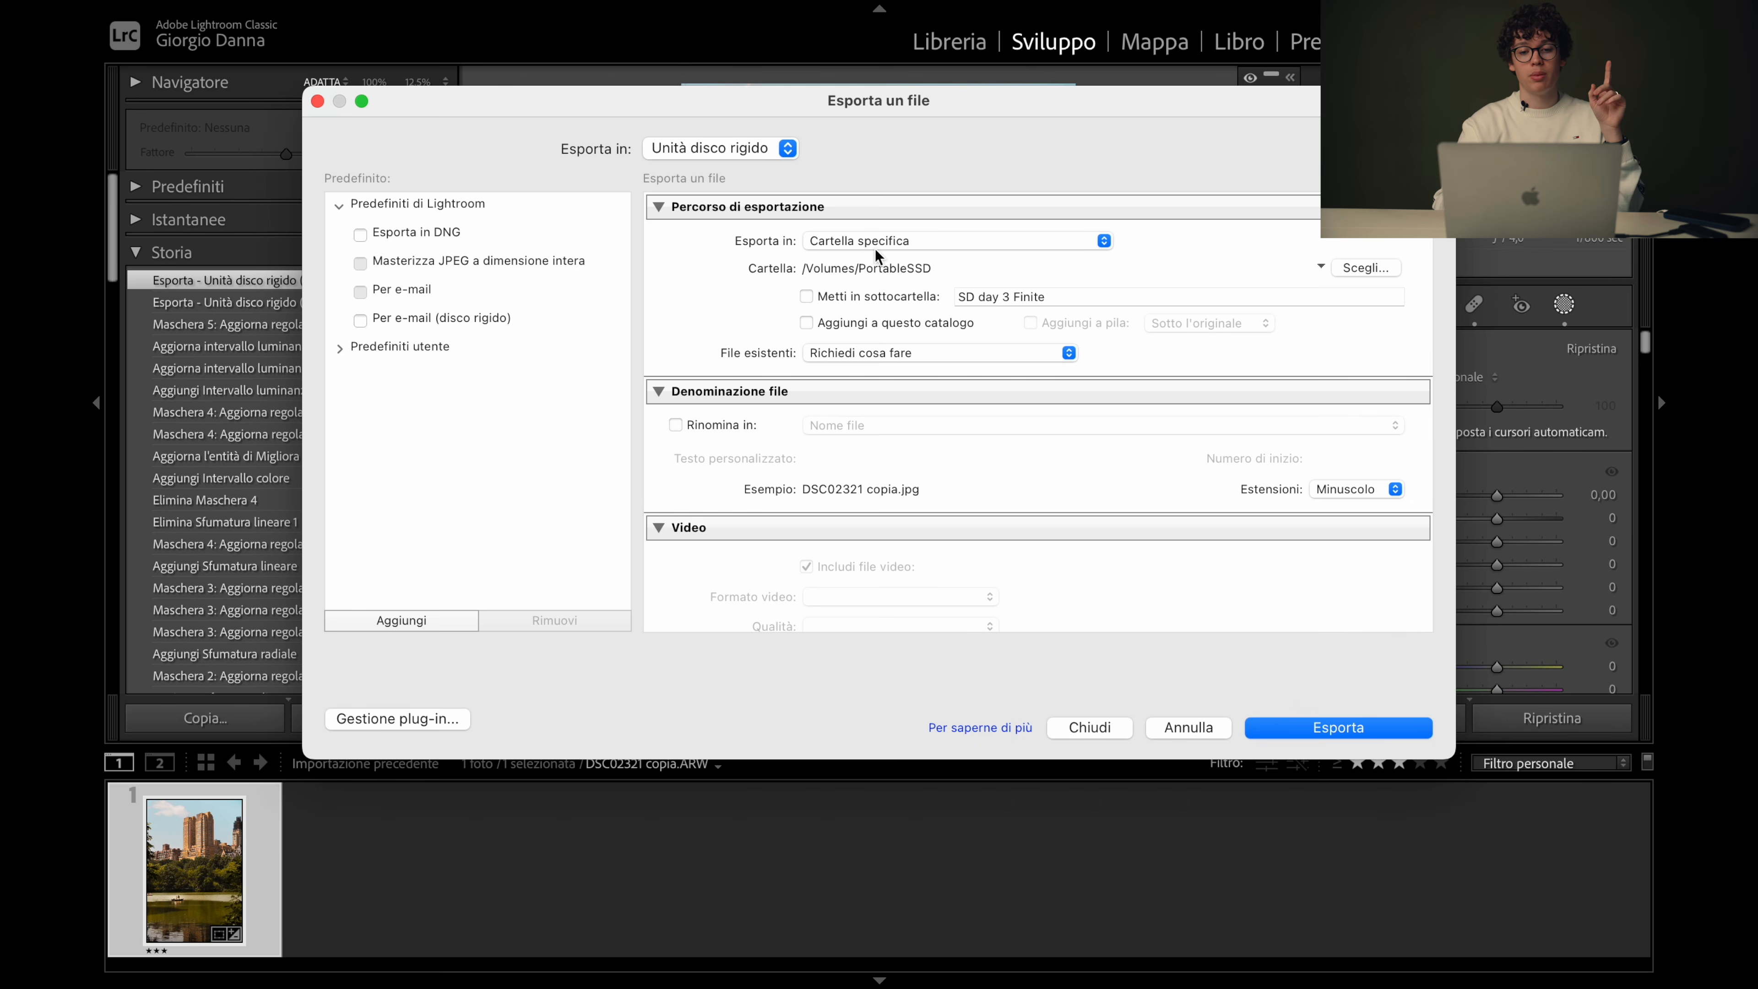
{"action": "left_click", "coordinate": [1016, 241]}
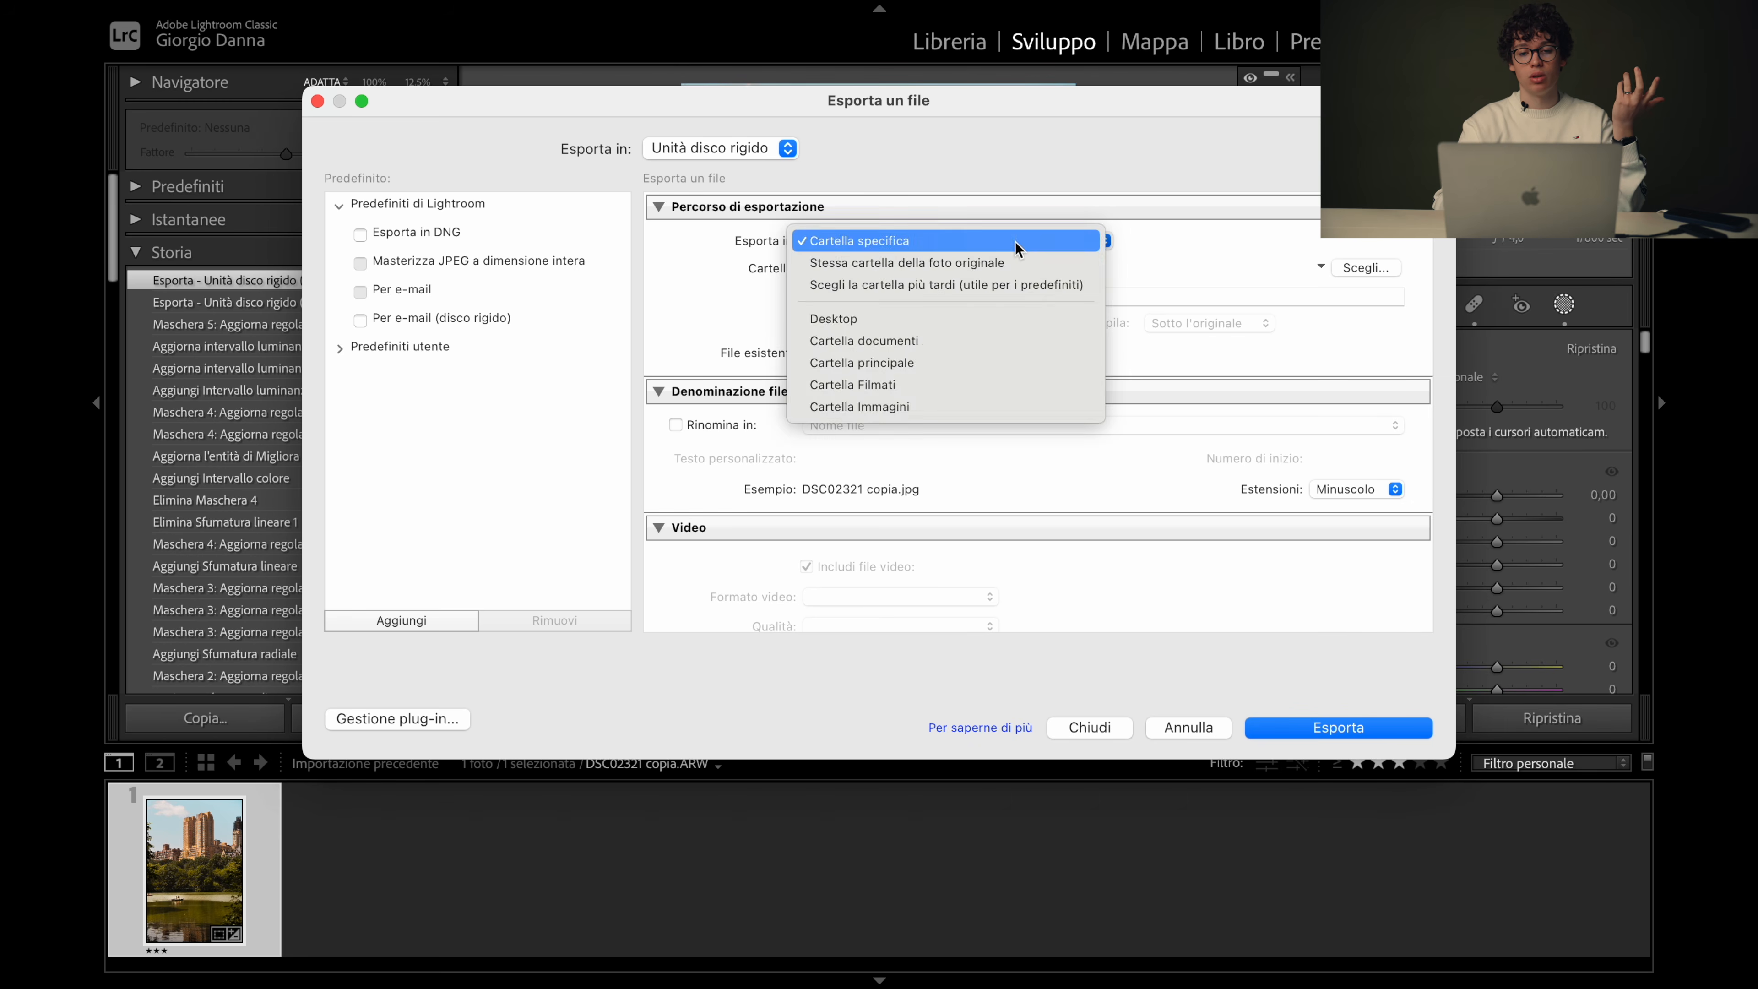
{"action": "left_click", "coordinate": [1015, 241]}
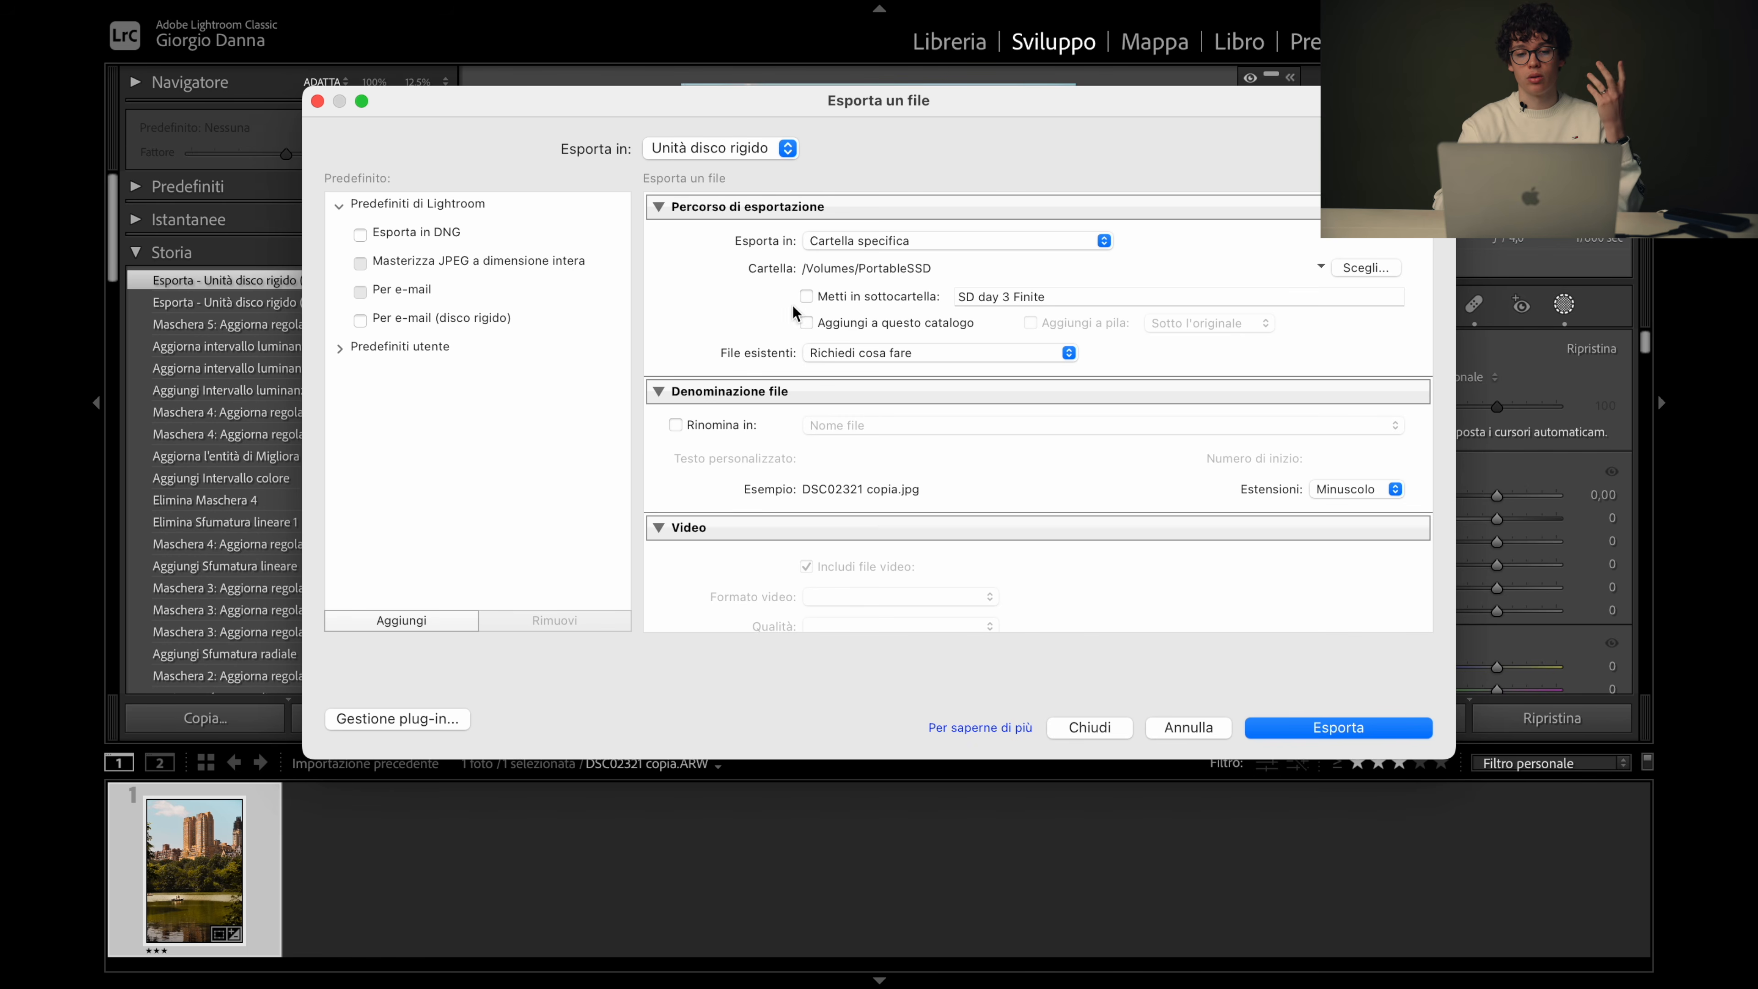
Review the export settings for file naming, format and quality, image resizing, output sharpening, metadata, watermark and post-processing
{"action": "scroll", "coordinate": [721, 316], "scroll_direction": "down", "scroll_amount": 5}
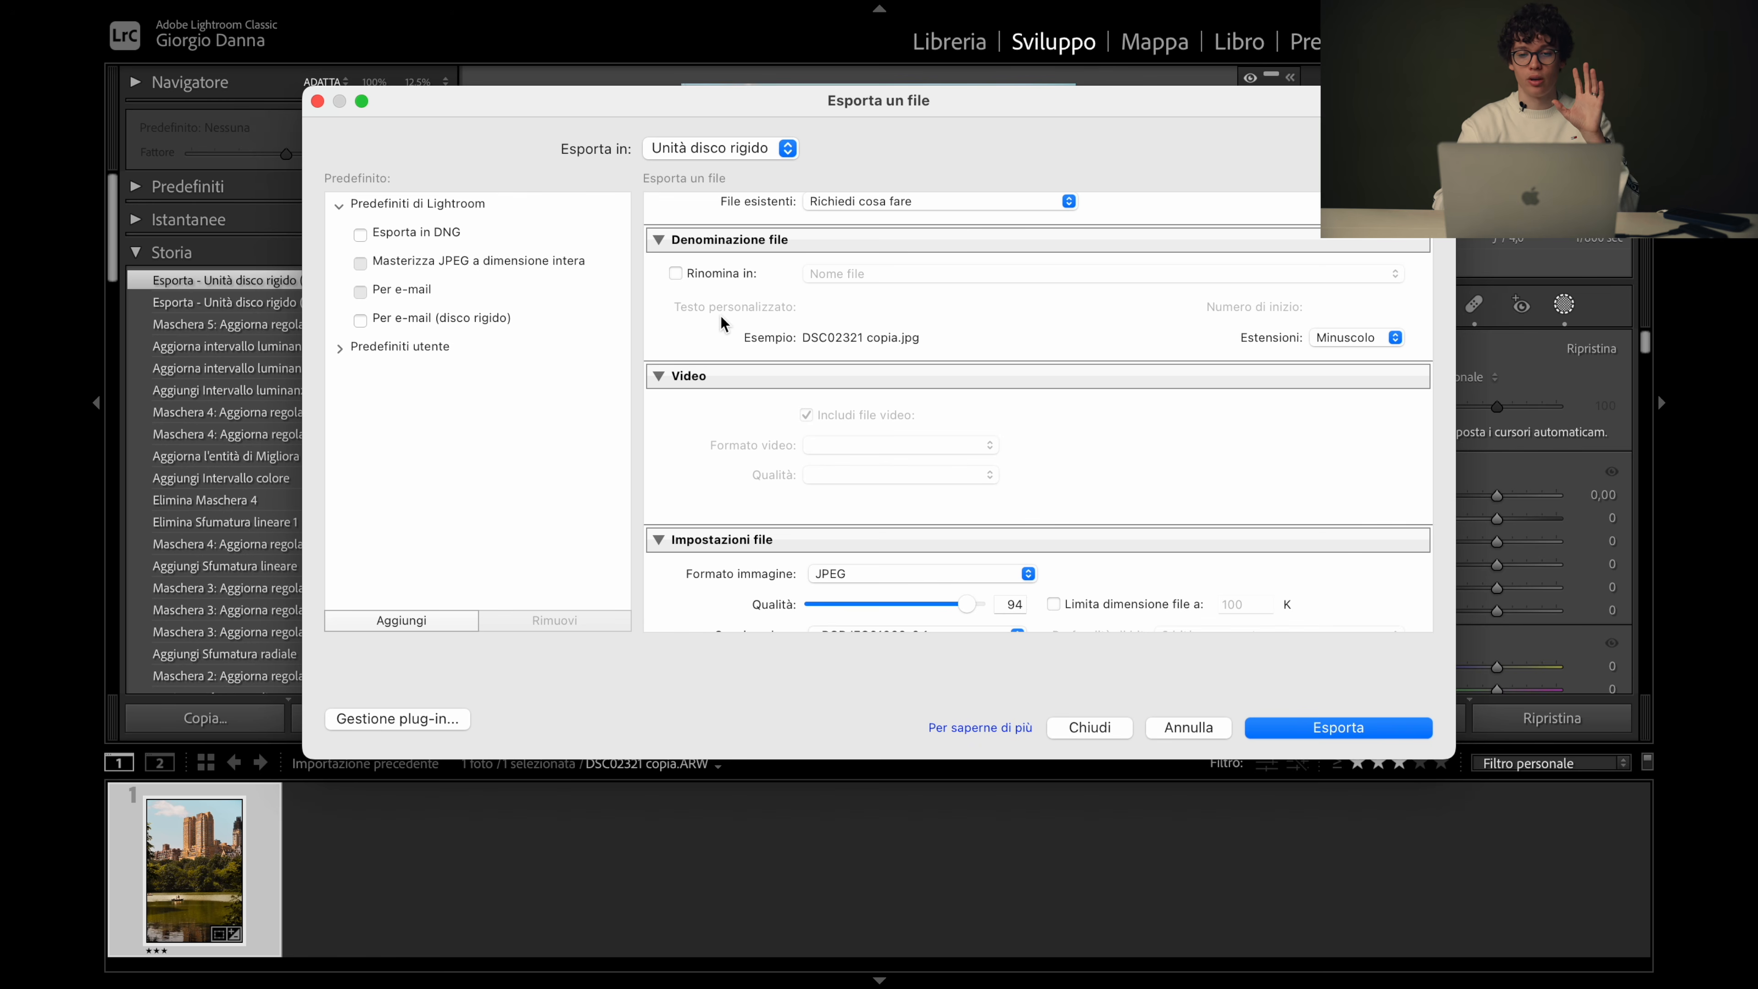
{"action": "scroll", "coordinate": [721, 315], "scroll_direction": "down", "scroll_amount": 1}
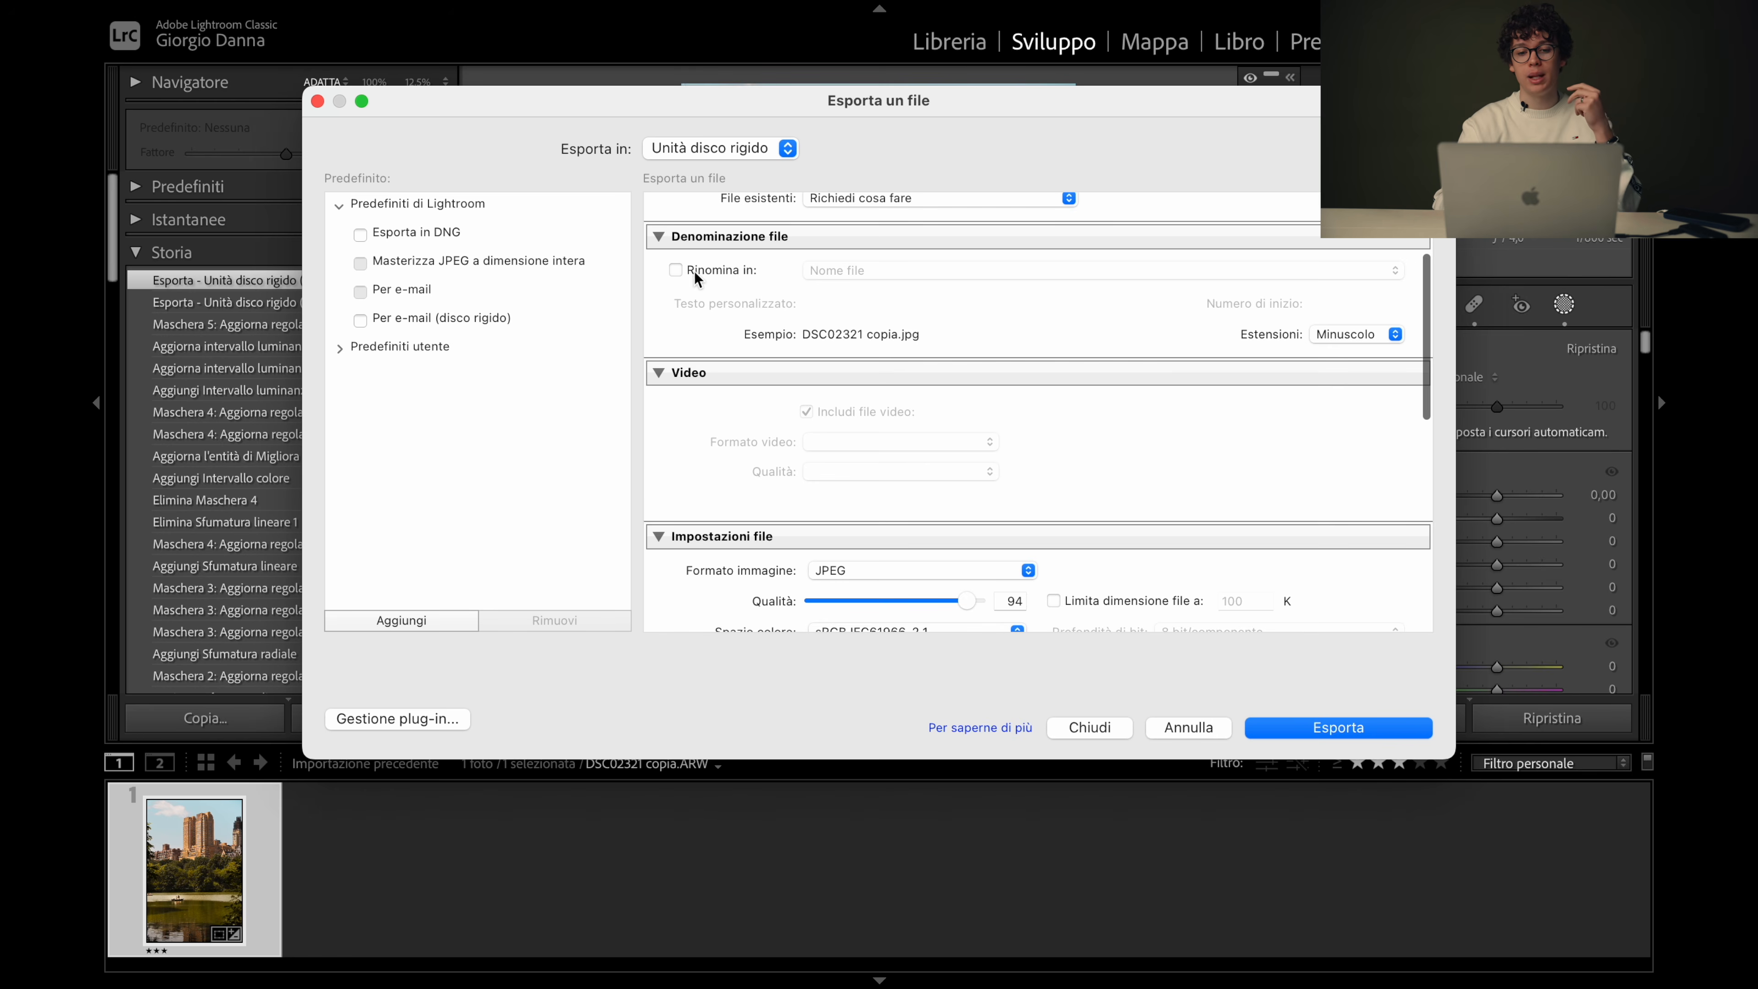
{"action": "scroll", "coordinate": [699, 269], "scroll_direction": "down", "scroll_amount": 8}
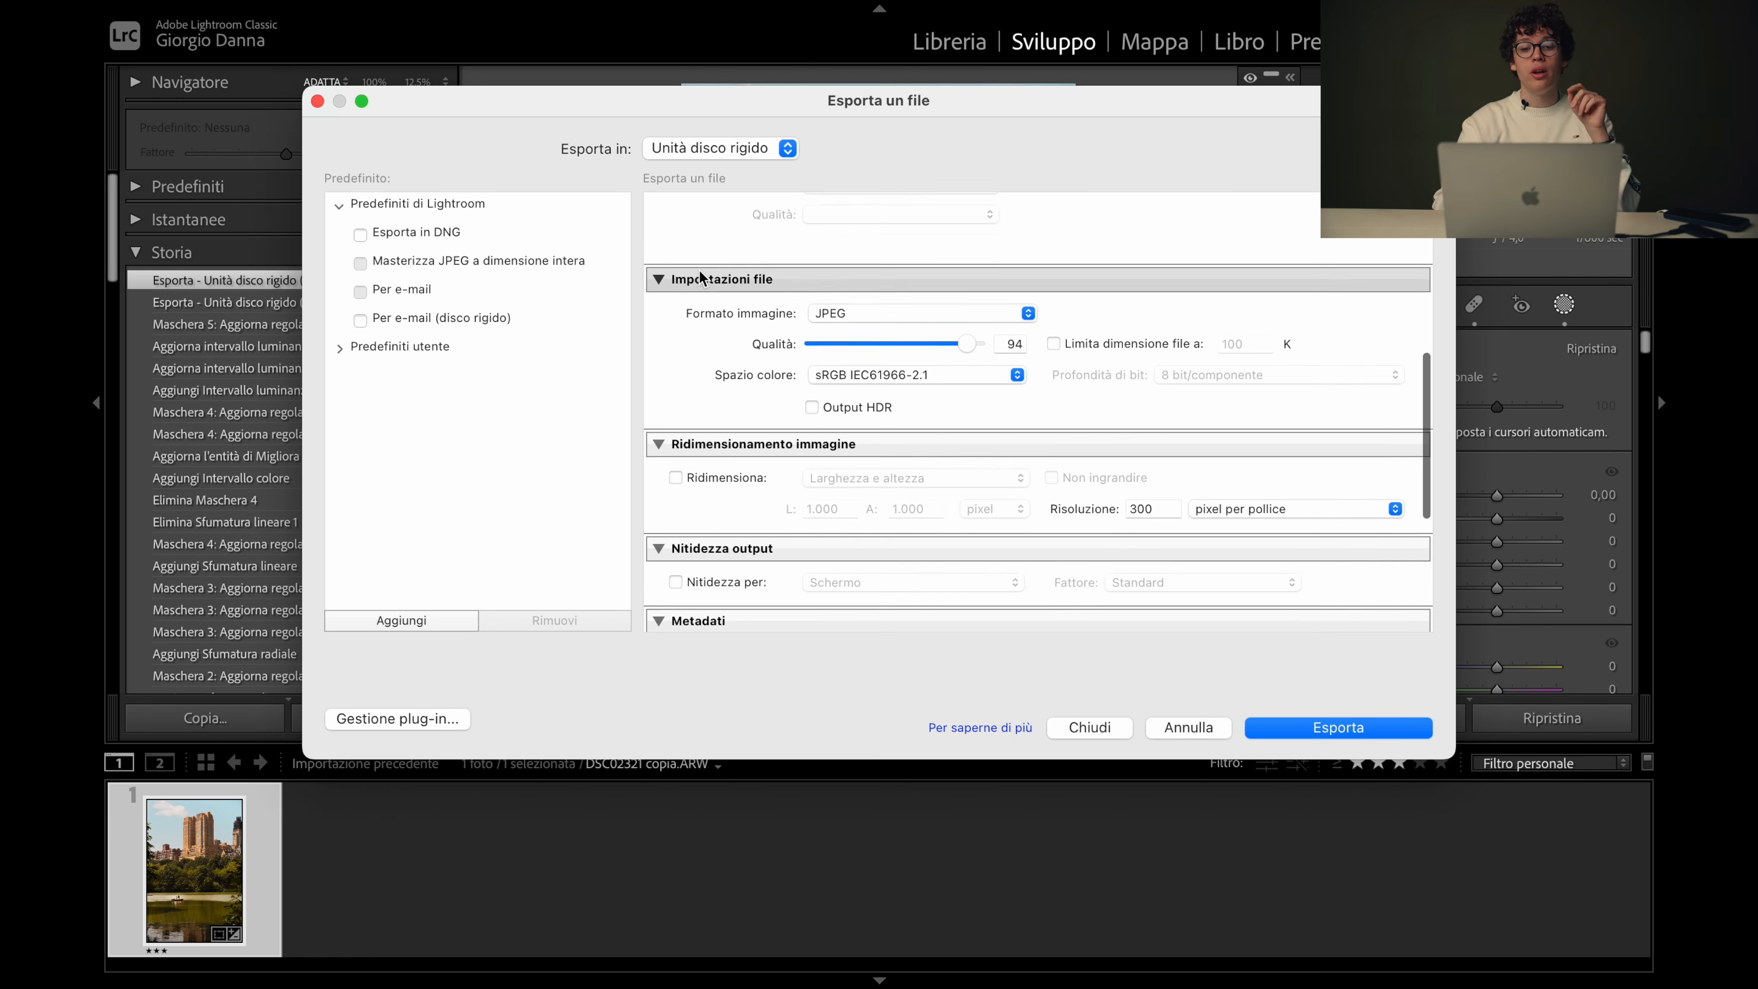
{"action": "scroll", "coordinate": [699, 269], "scroll_direction": "down", "scroll_amount": 2}
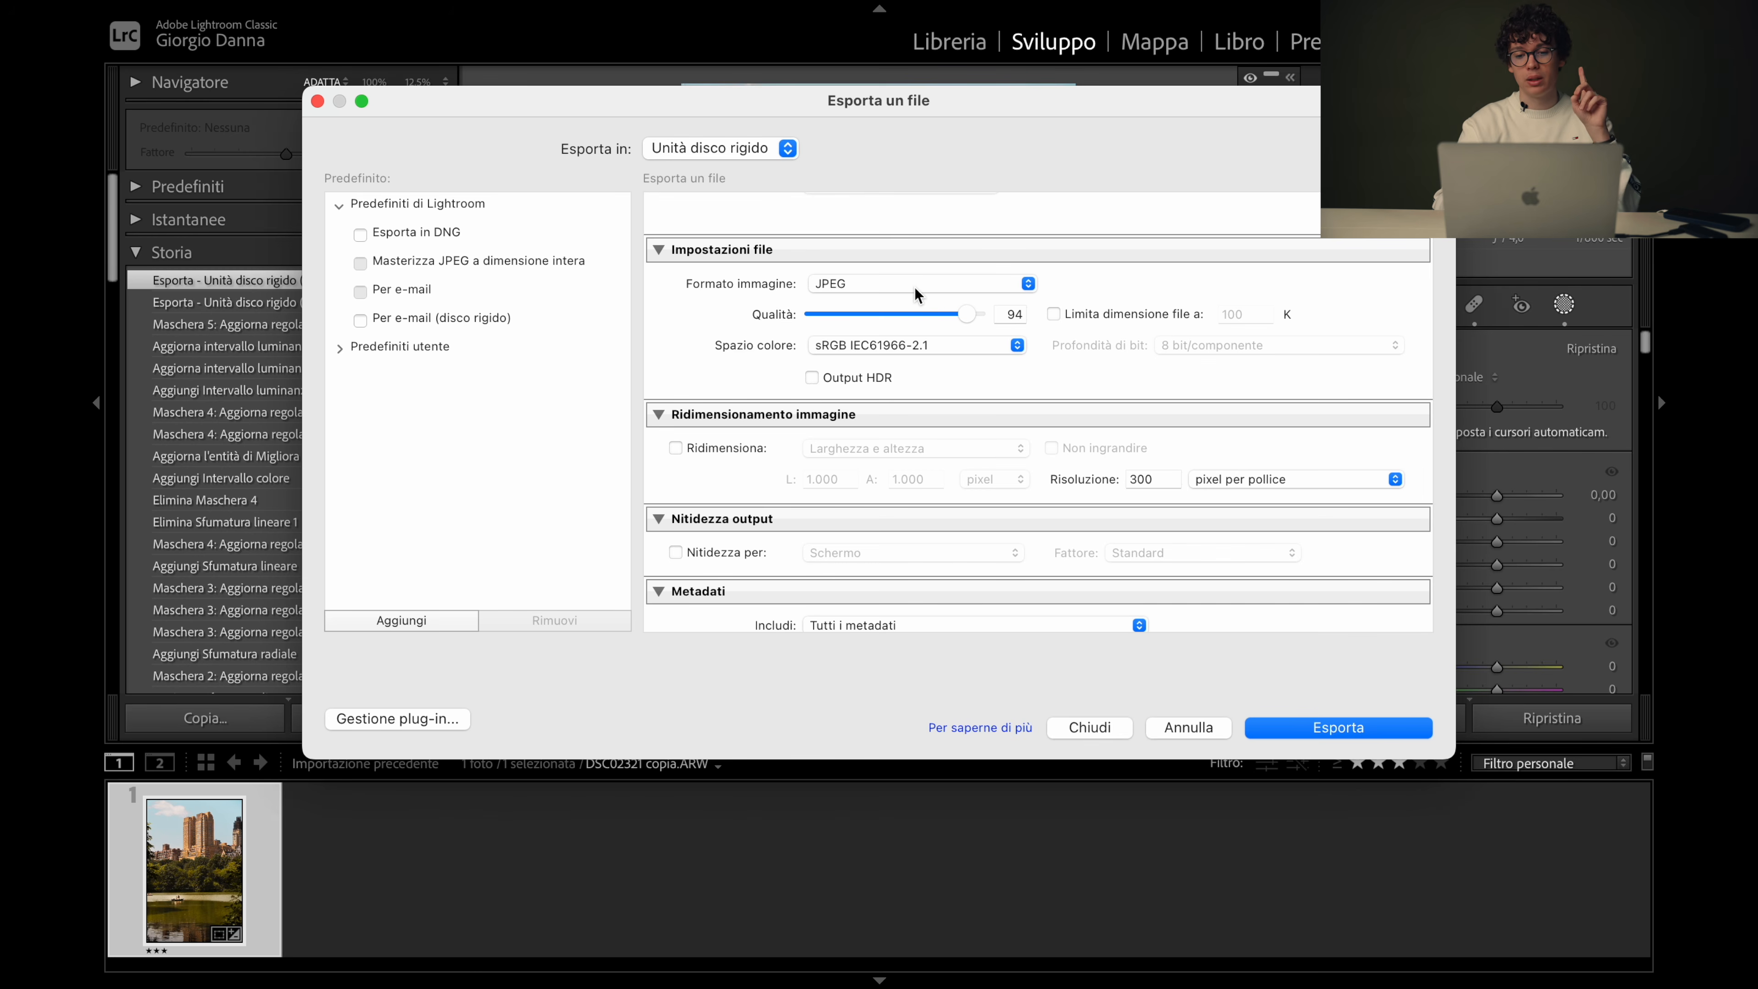
{"action": "scroll", "coordinate": [931, 297], "scroll_direction": "down", "scroll_amount": 5}
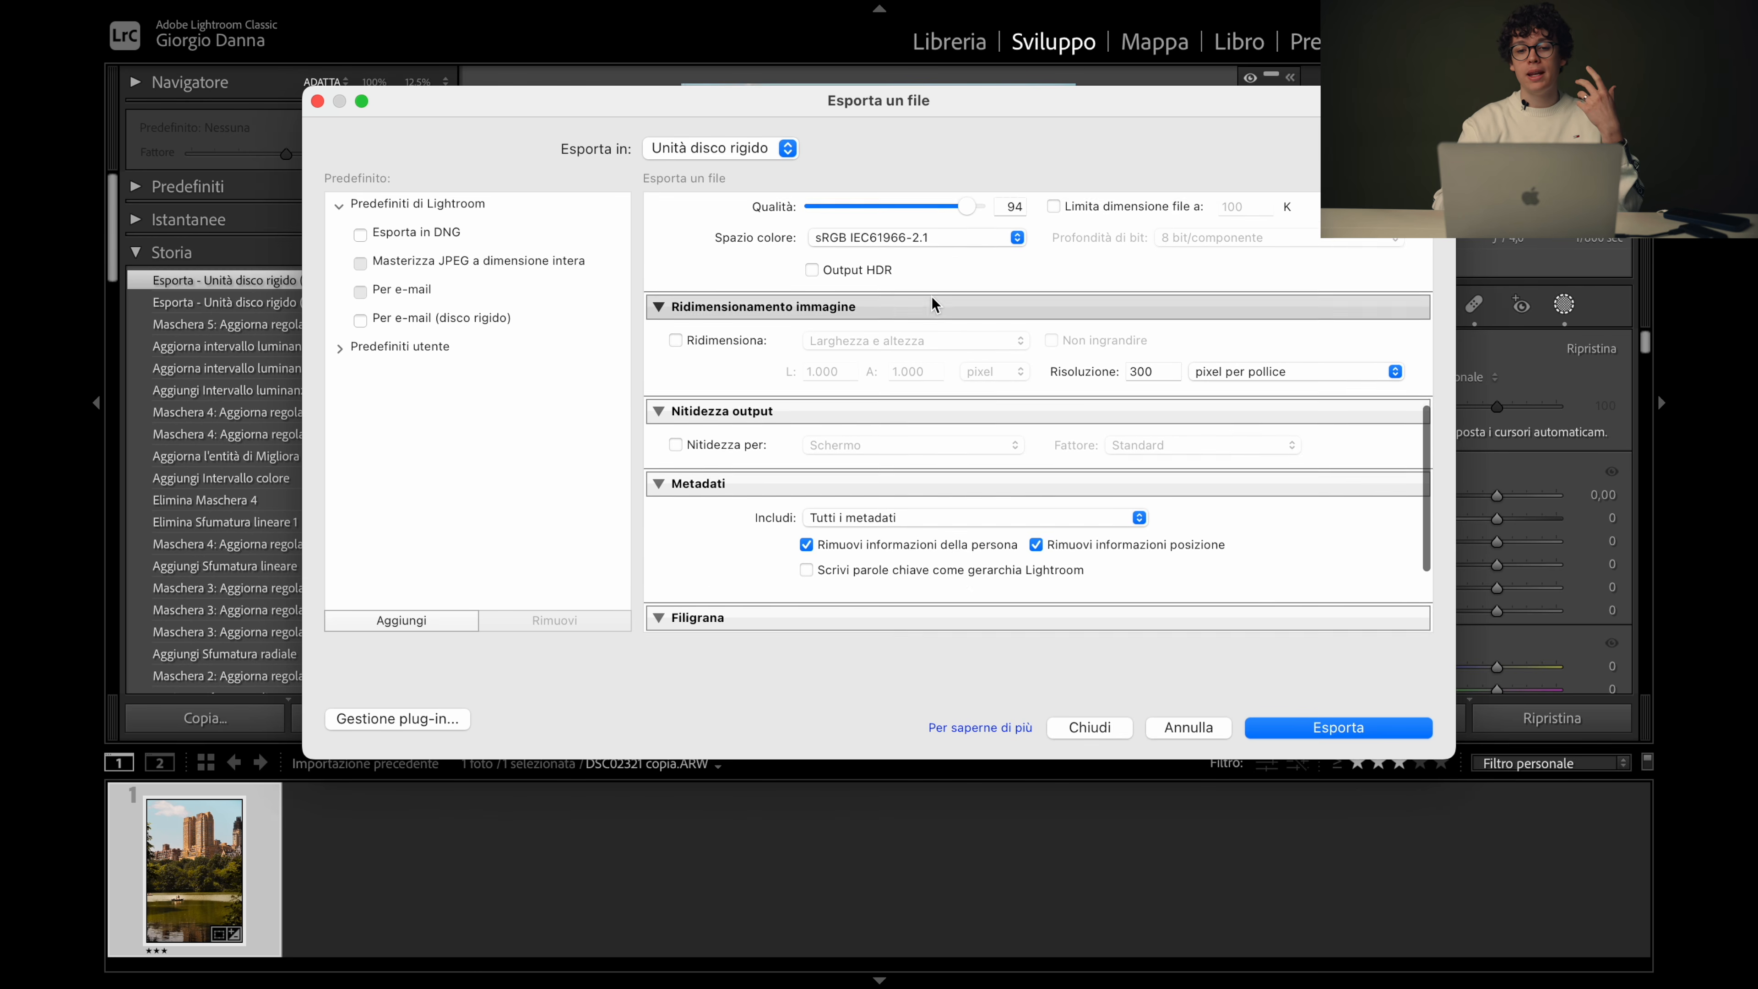
{"action": "scroll", "coordinate": [931, 297], "scroll_direction": "up", "scroll_amount": 2}
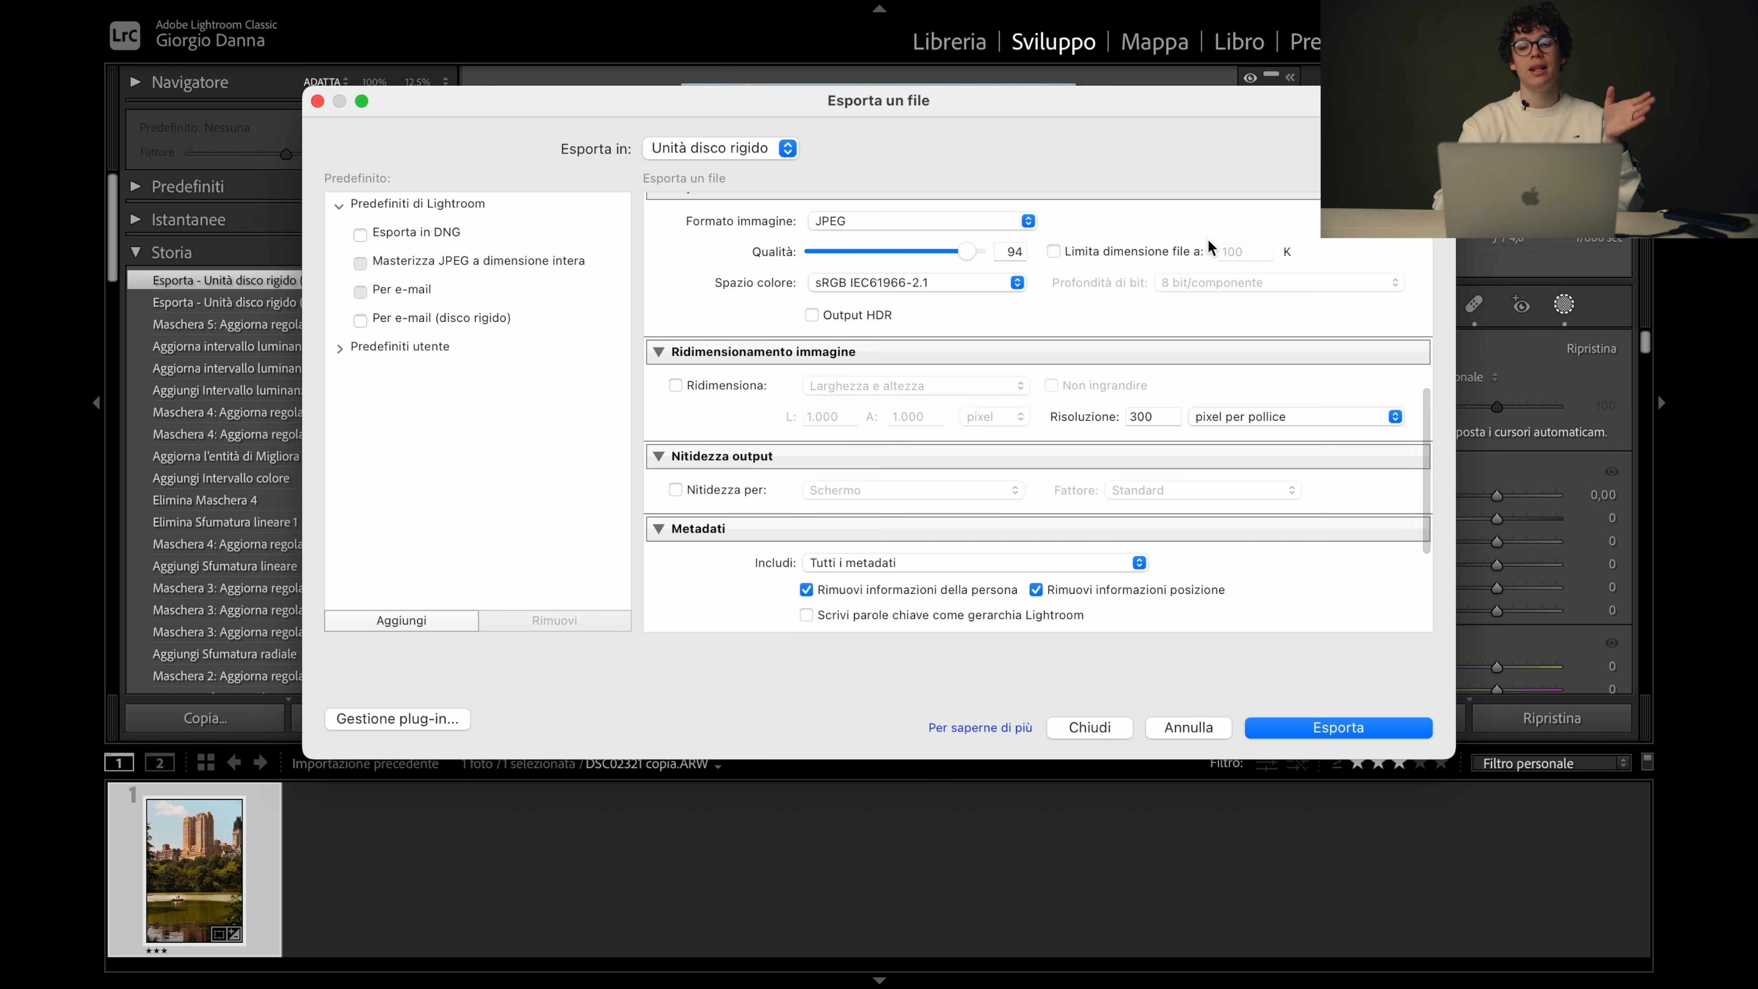
{"action": "scroll", "coordinate": [1204, 251], "scroll_direction": "down", "scroll_amount": 3}
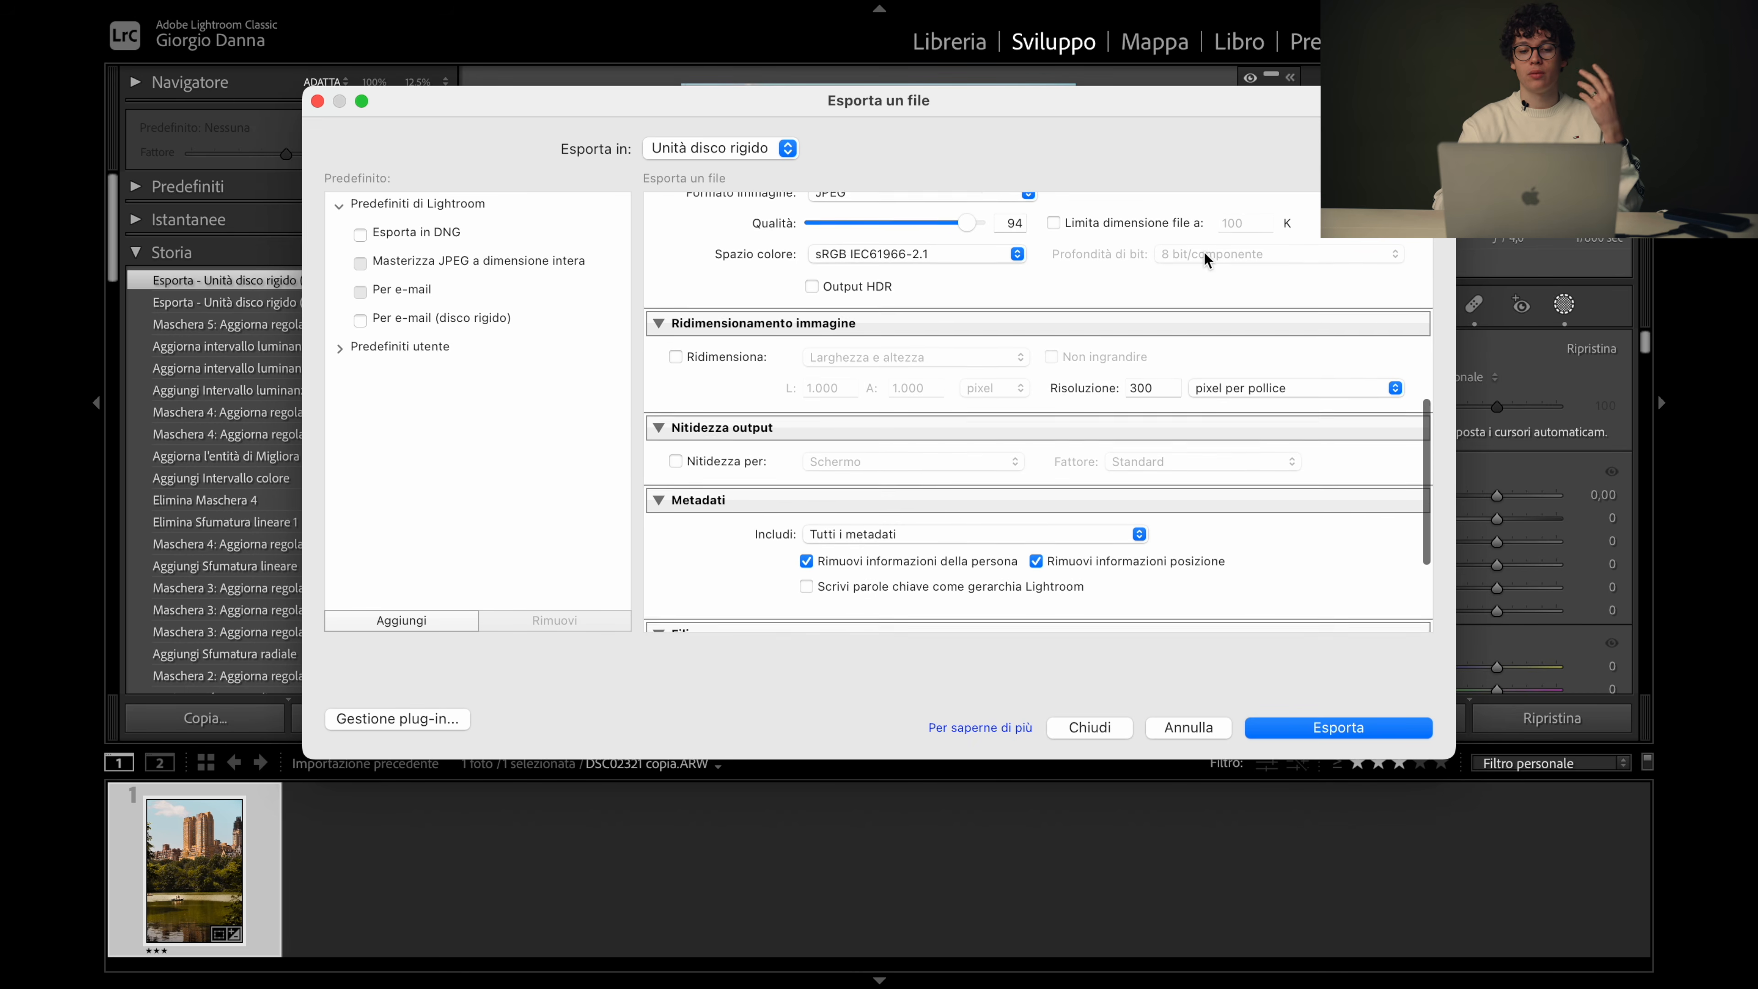
{"action": "scroll", "coordinate": [1204, 251], "scroll_direction": "up", "scroll_amount": 3}
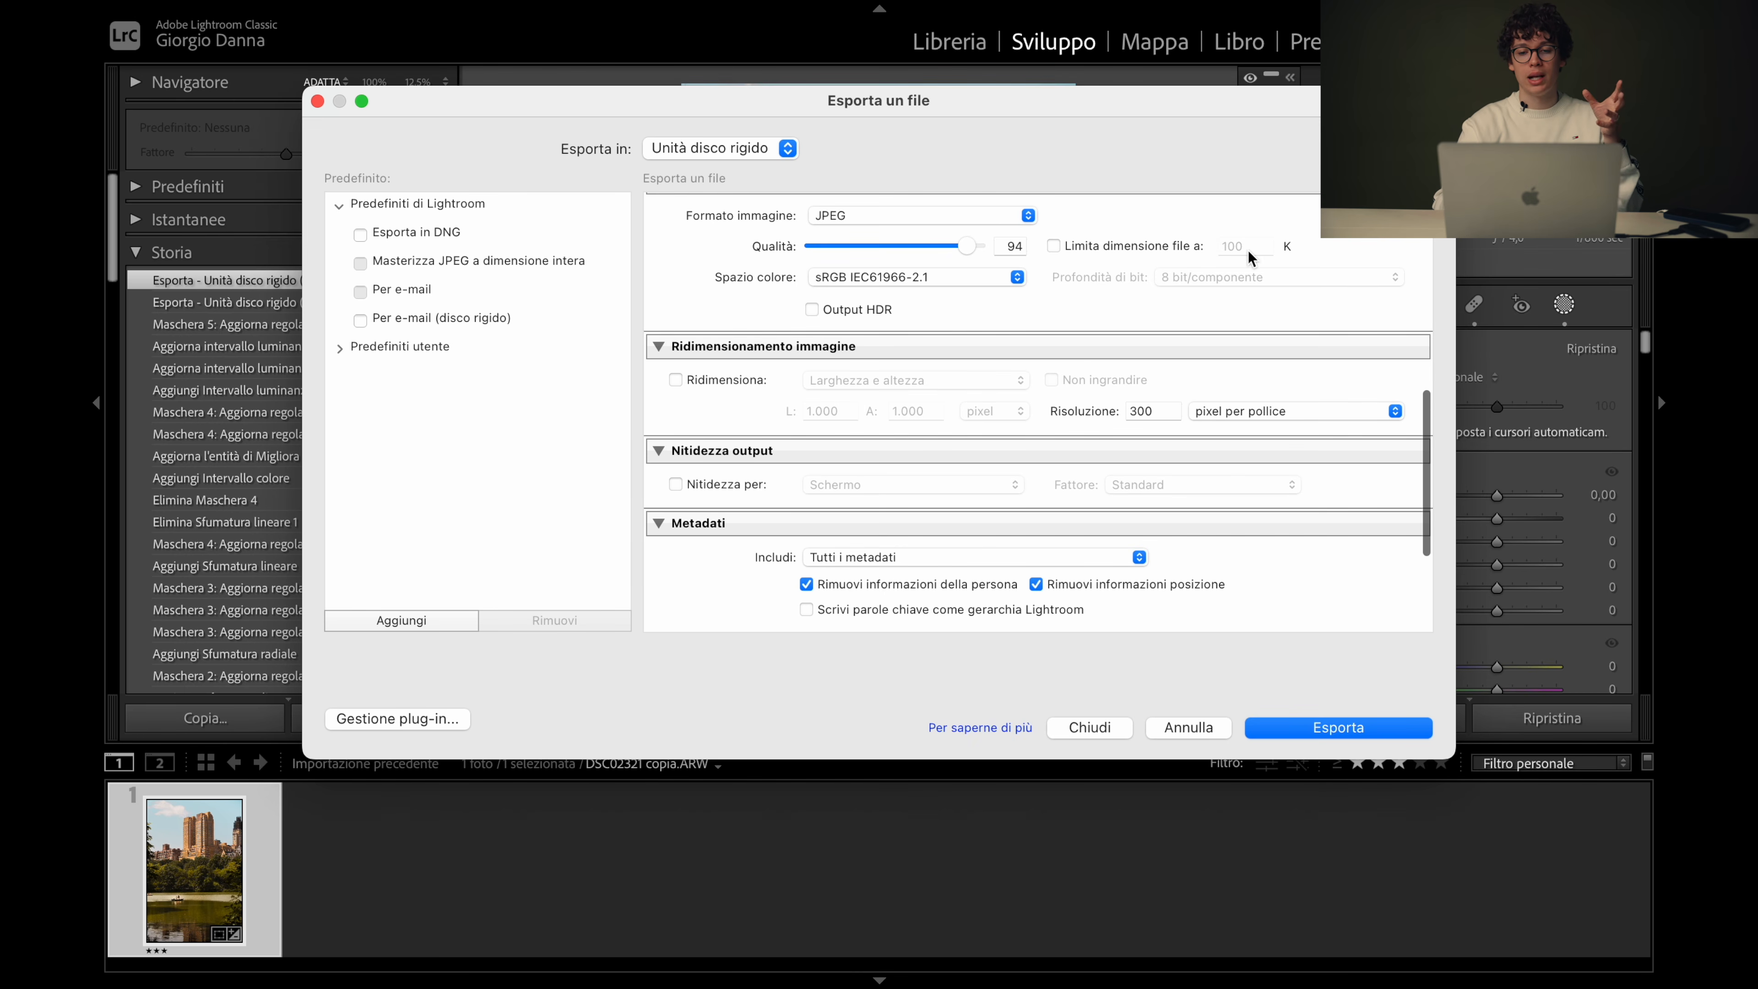
{"action": "scroll", "coordinate": [1201, 290], "scroll_direction": "down", "scroll_amount": 2}
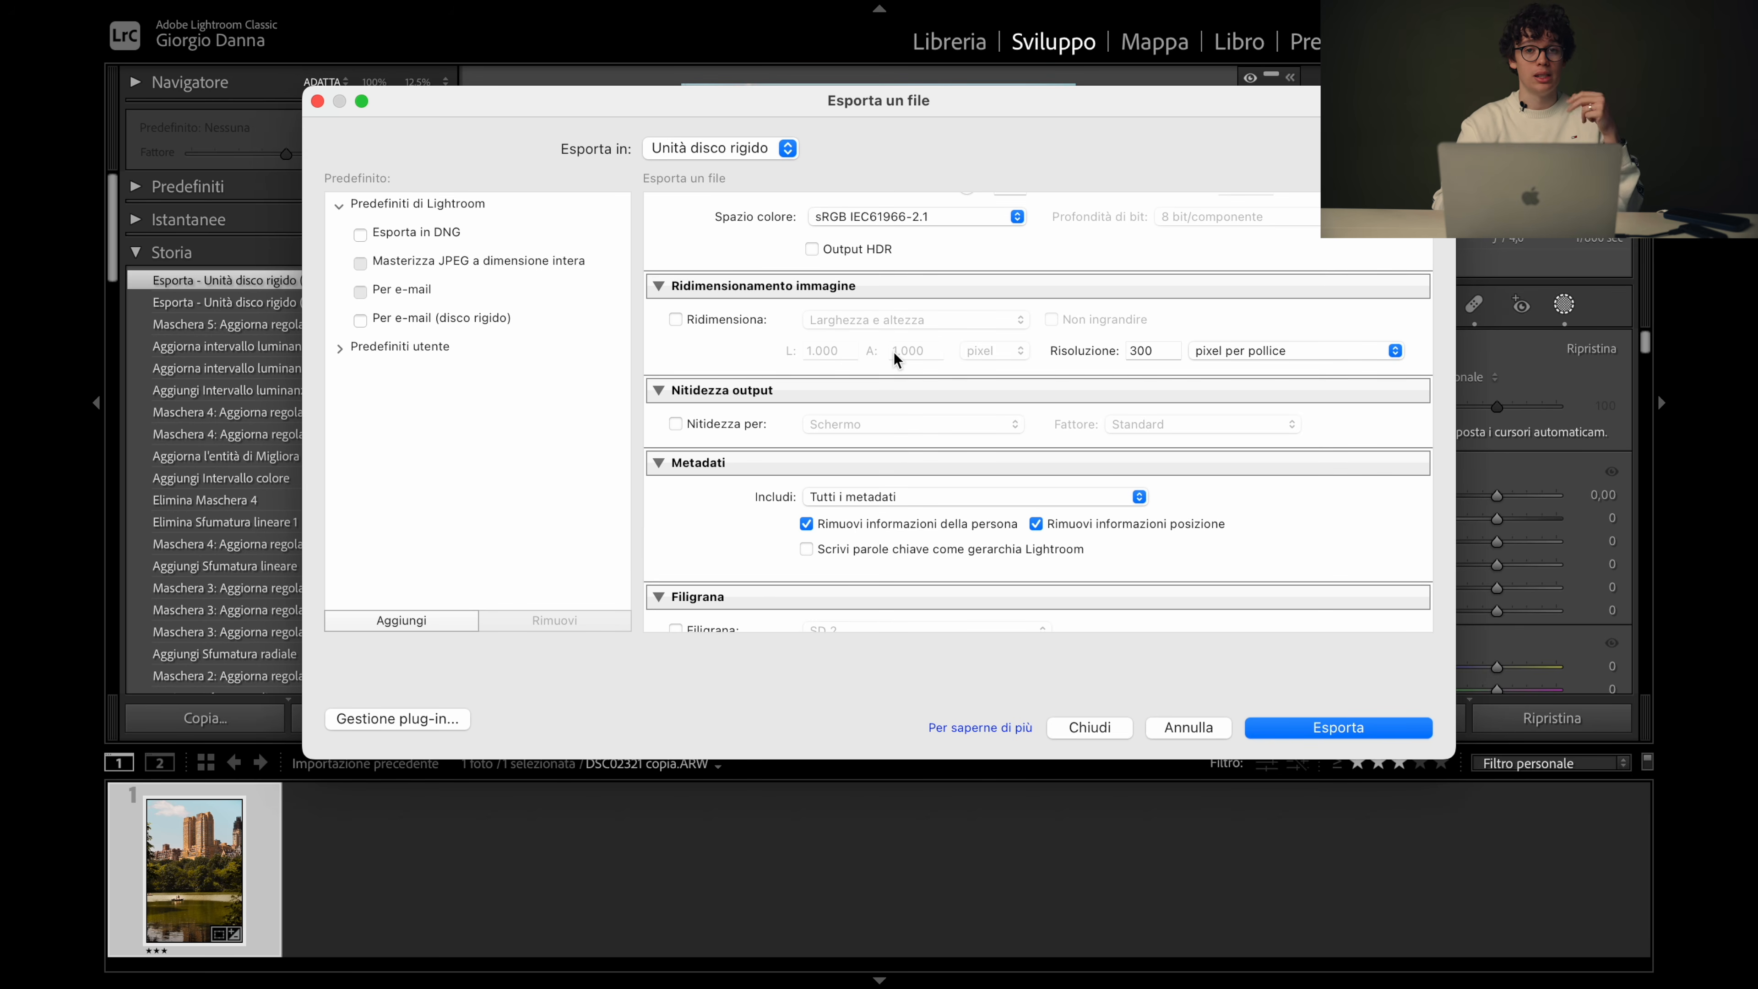
{"action": "scroll", "coordinate": [894, 352], "scroll_direction": "down", "scroll_amount": 4}
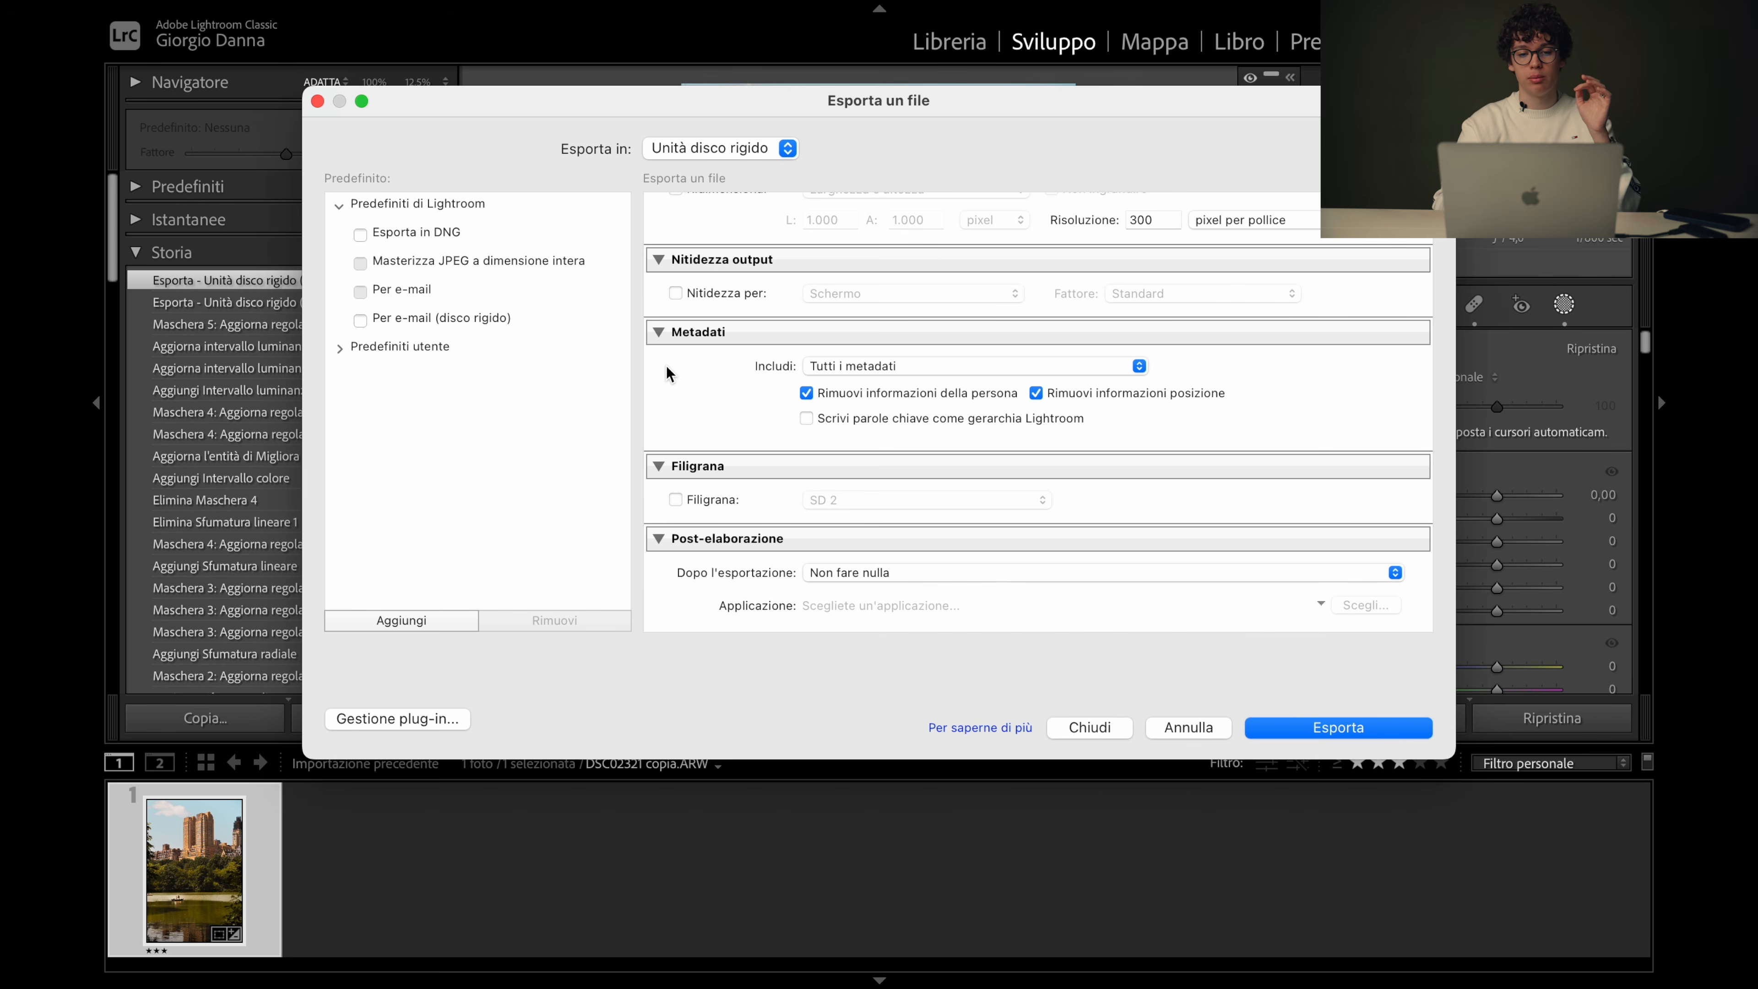
{"action": "scroll", "coordinate": [666, 366], "scroll_direction": "down", "scroll_amount": 1}
{"action": "scroll", "coordinate": [707, 394], "scroll_direction": "down", "scroll_amount": 1}
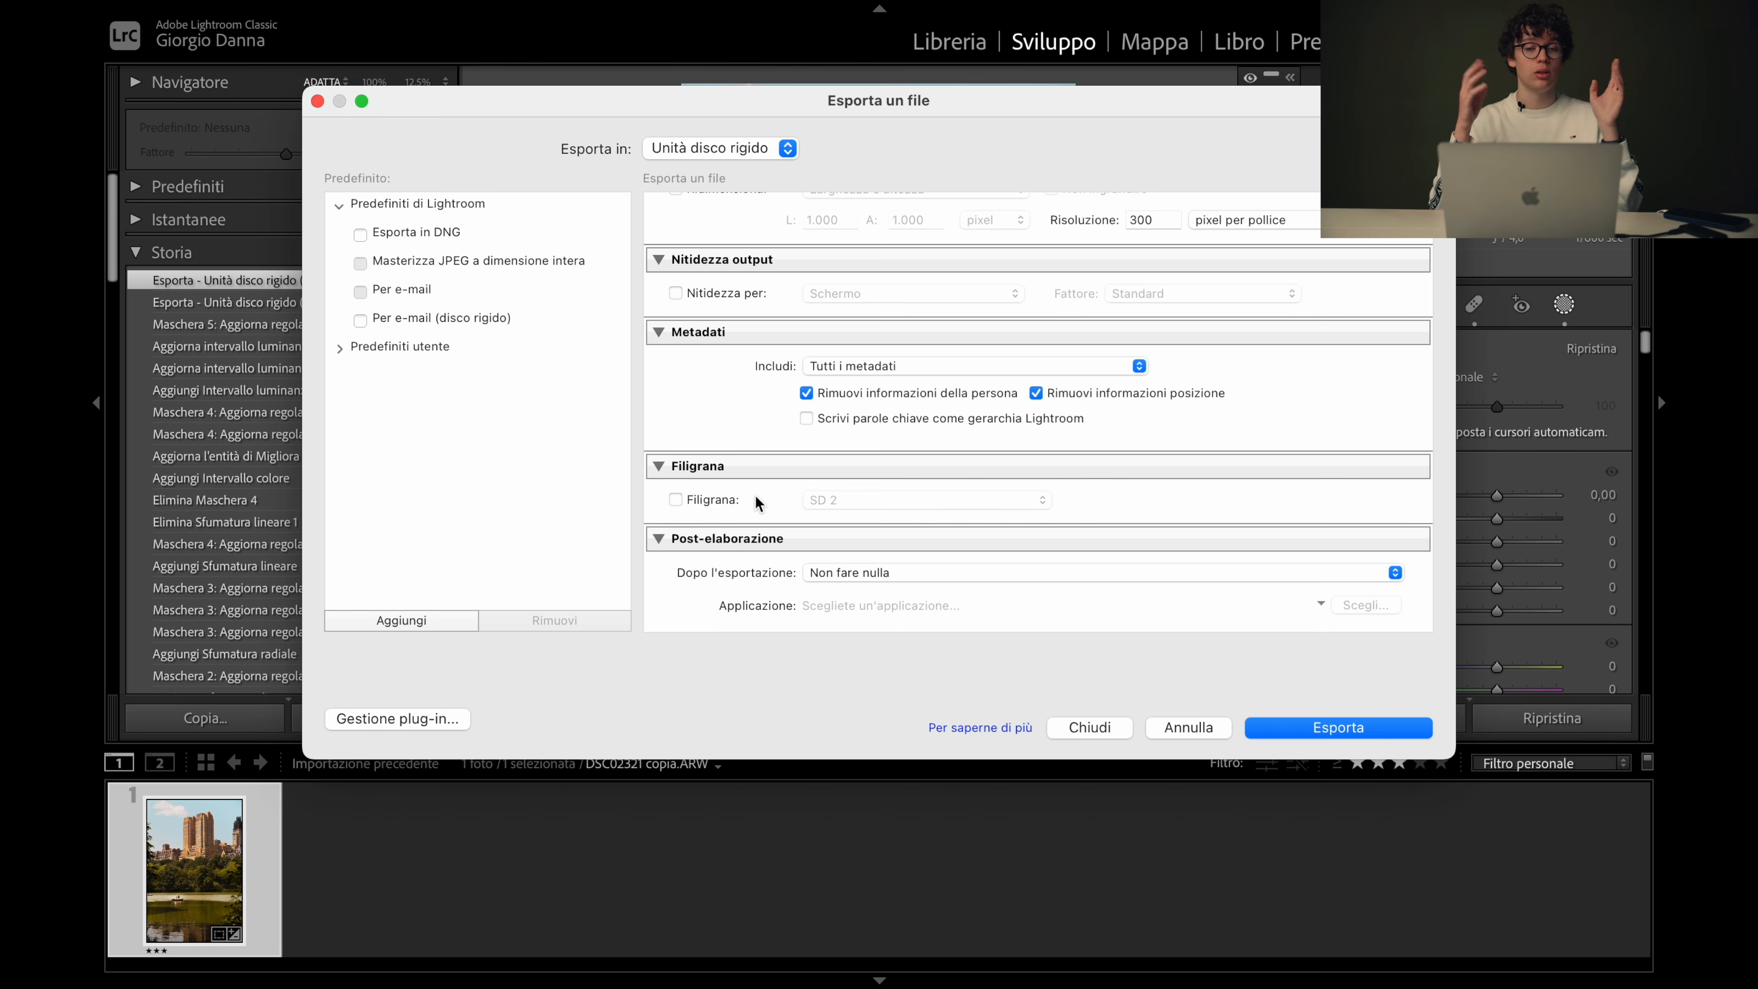
Enable the watermark for the export and choose Filigrana diaframma as the watermark
{"action": "left_click", "coordinate": [677, 499]}
{"action": "left_click", "coordinate": [939, 502]}
{"action": "left_click", "coordinate": [921, 433]}
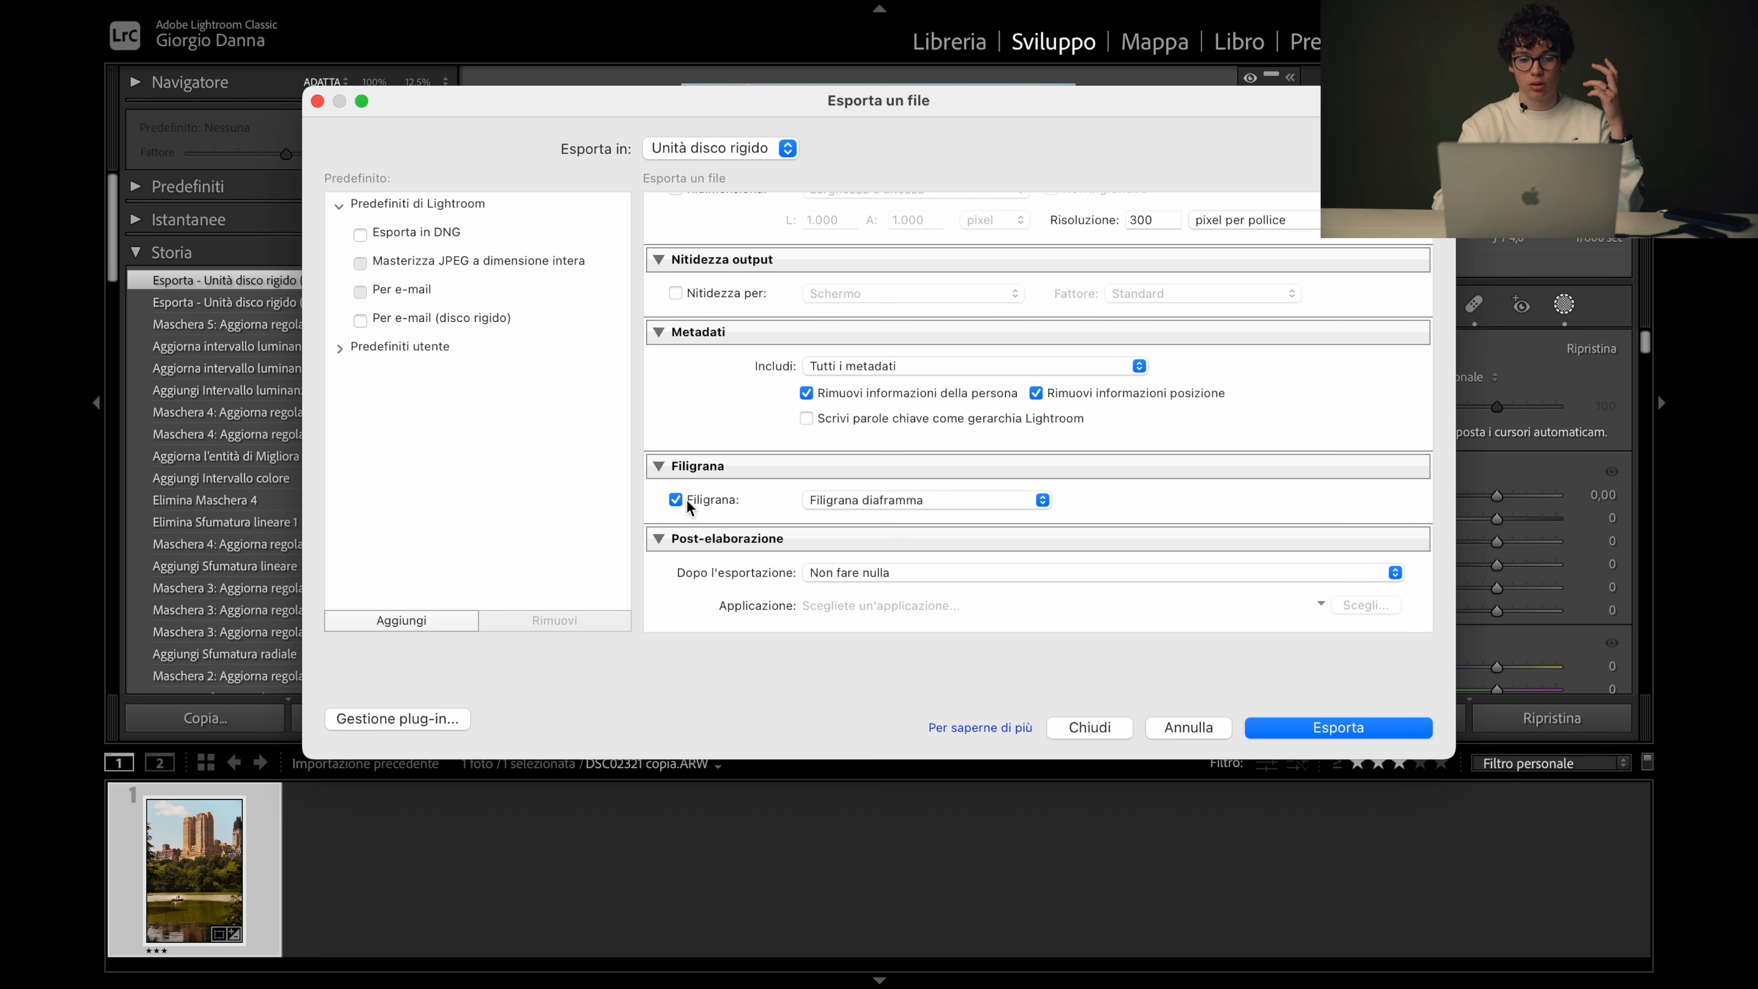
Open the watermark editor for Filigrana diaframma and examine its image, text and effect options
{"action": "left_click", "coordinate": [877, 497]}
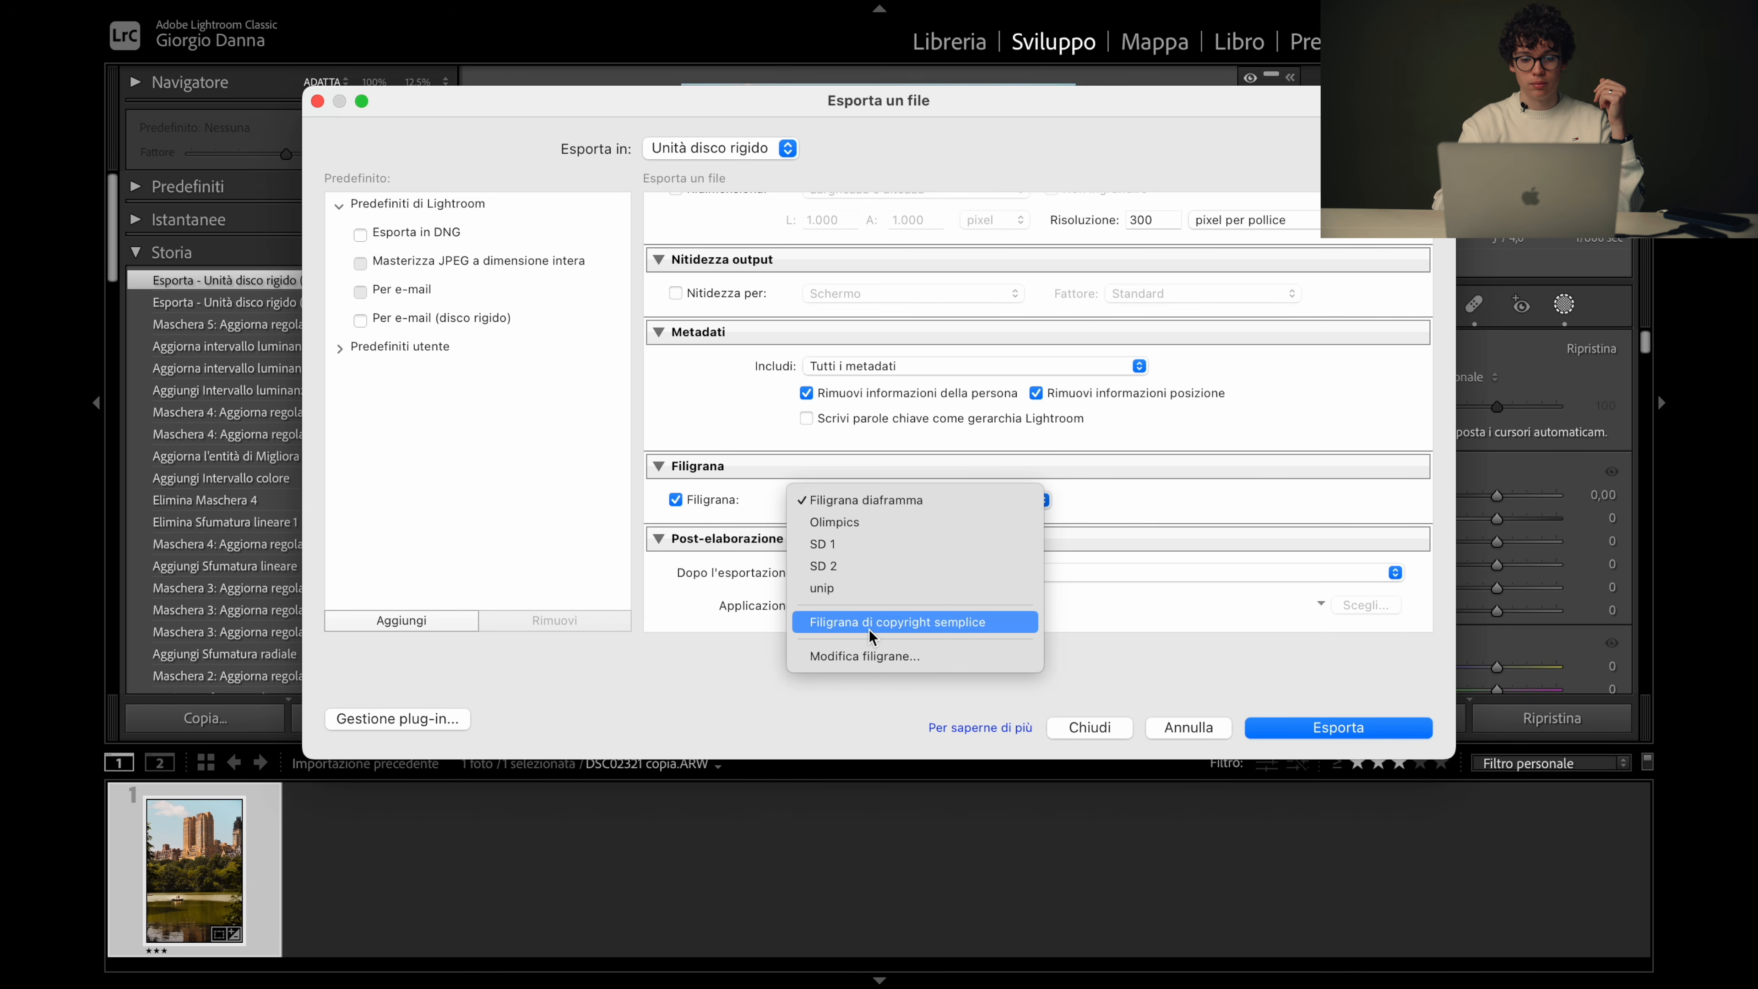
{"action": "left_click", "coordinate": [860, 659]}
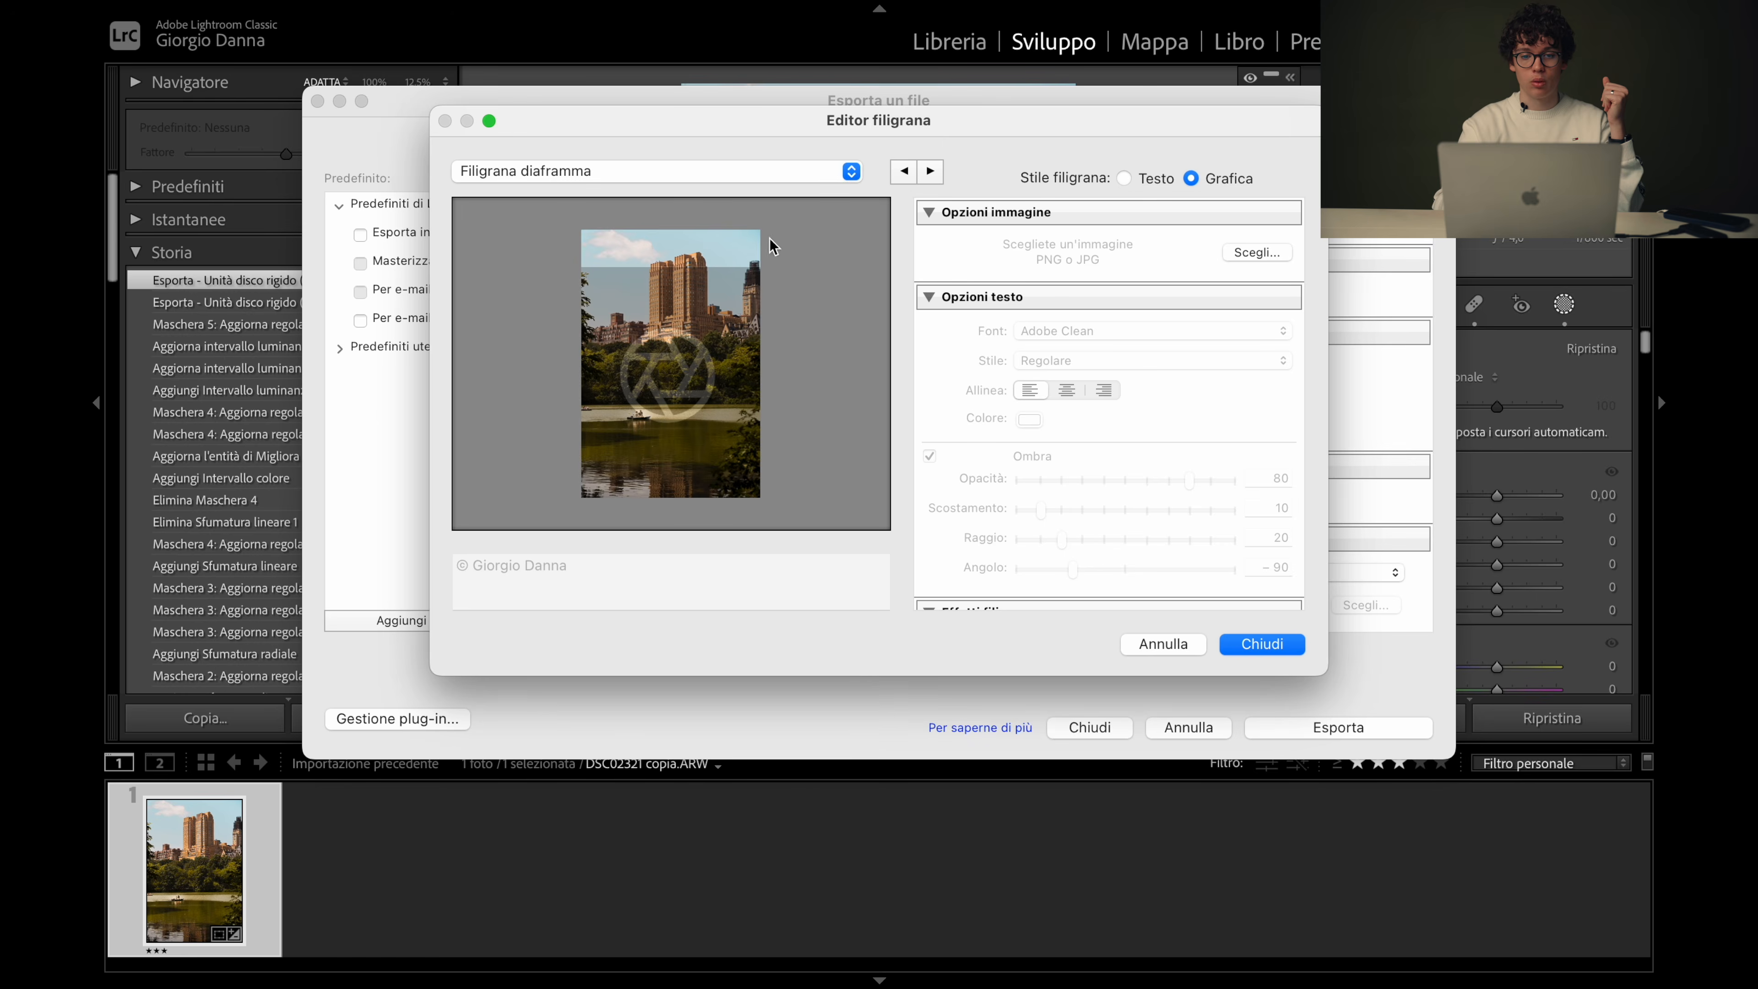
{"action": "scroll", "coordinate": [1126, 477], "scroll_direction": "down", "scroll_amount": 3}
{"action": "scroll", "coordinate": [1126, 477], "scroll_direction": "up", "scroll_amount": 5}
{"action": "scroll", "coordinate": [1128, 481], "scroll_direction": "down", "scroll_amount": 6}
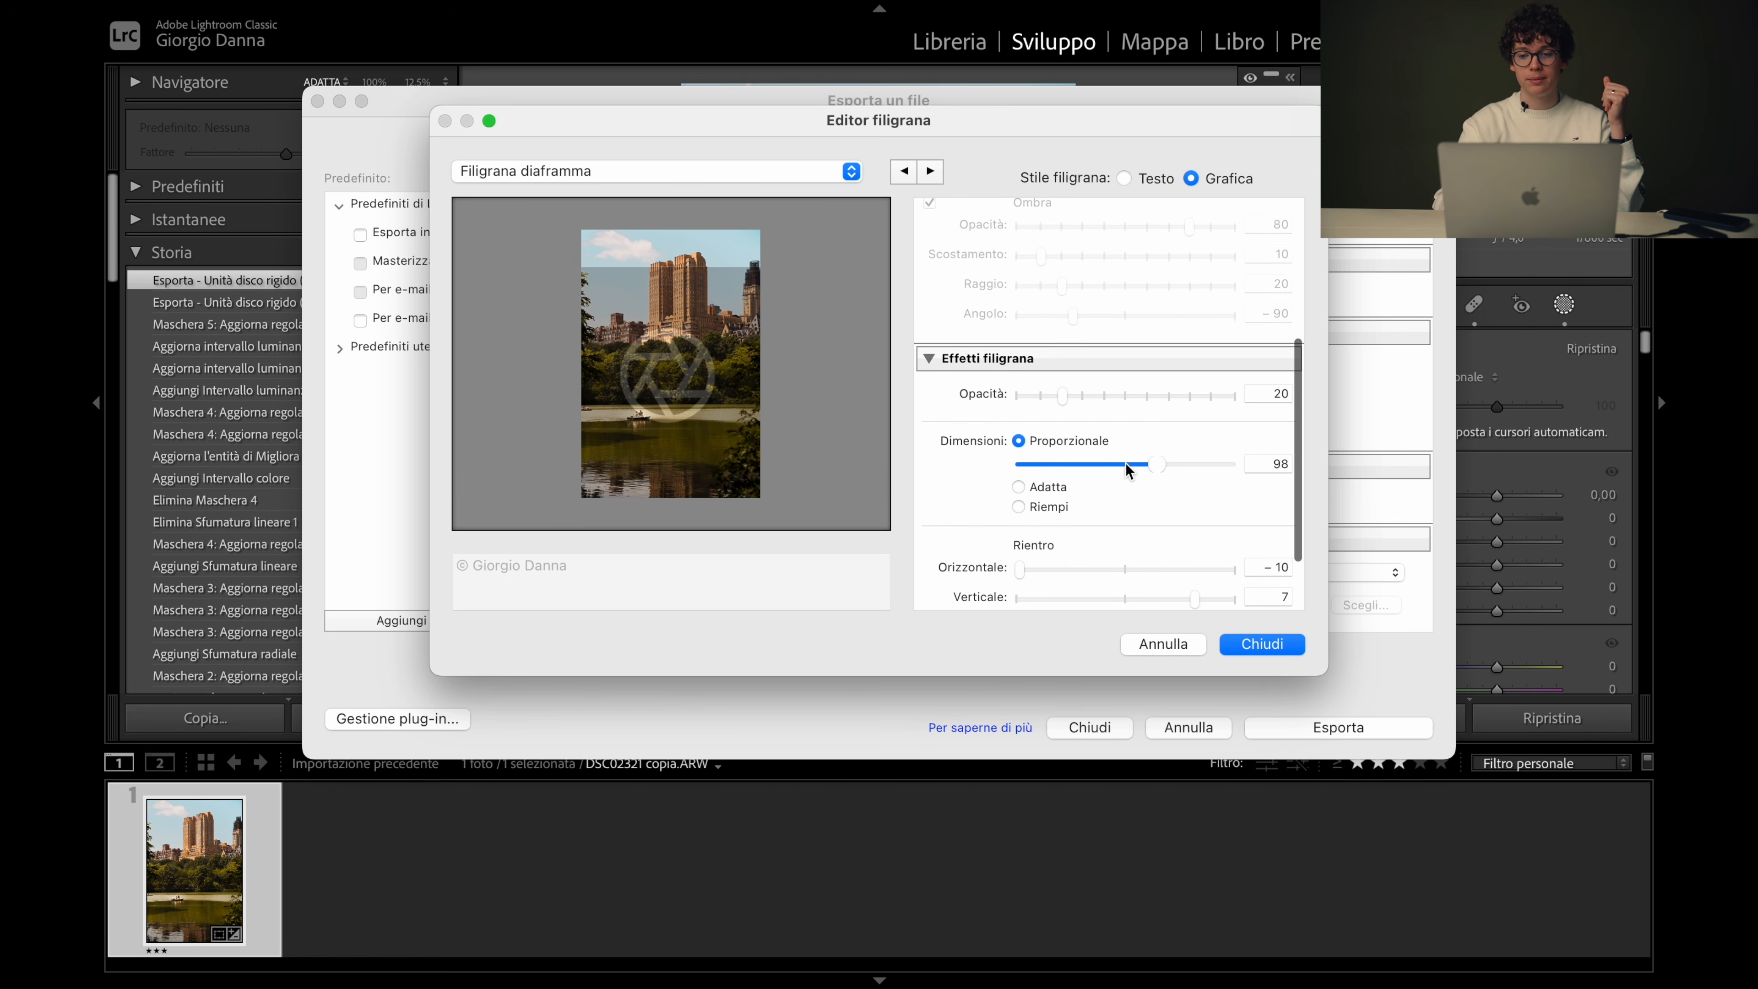
Try a proportional size of 96 for the watermark and experiment with its horizontal inset
{"action": "mouse_move", "coordinate": [1156, 462]}
{"action": "left_mouse_down"}
{"action": "mouse_move", "coordinate": [1170, 459]}
{"action": "mouse_move", "coordinate": [1152, 465]}
{"action": "left_mouse_up"}
{"action": "scroll", "coordinate": [1011, 464], "scroll_direction": "down", "scroll_amount": 2}
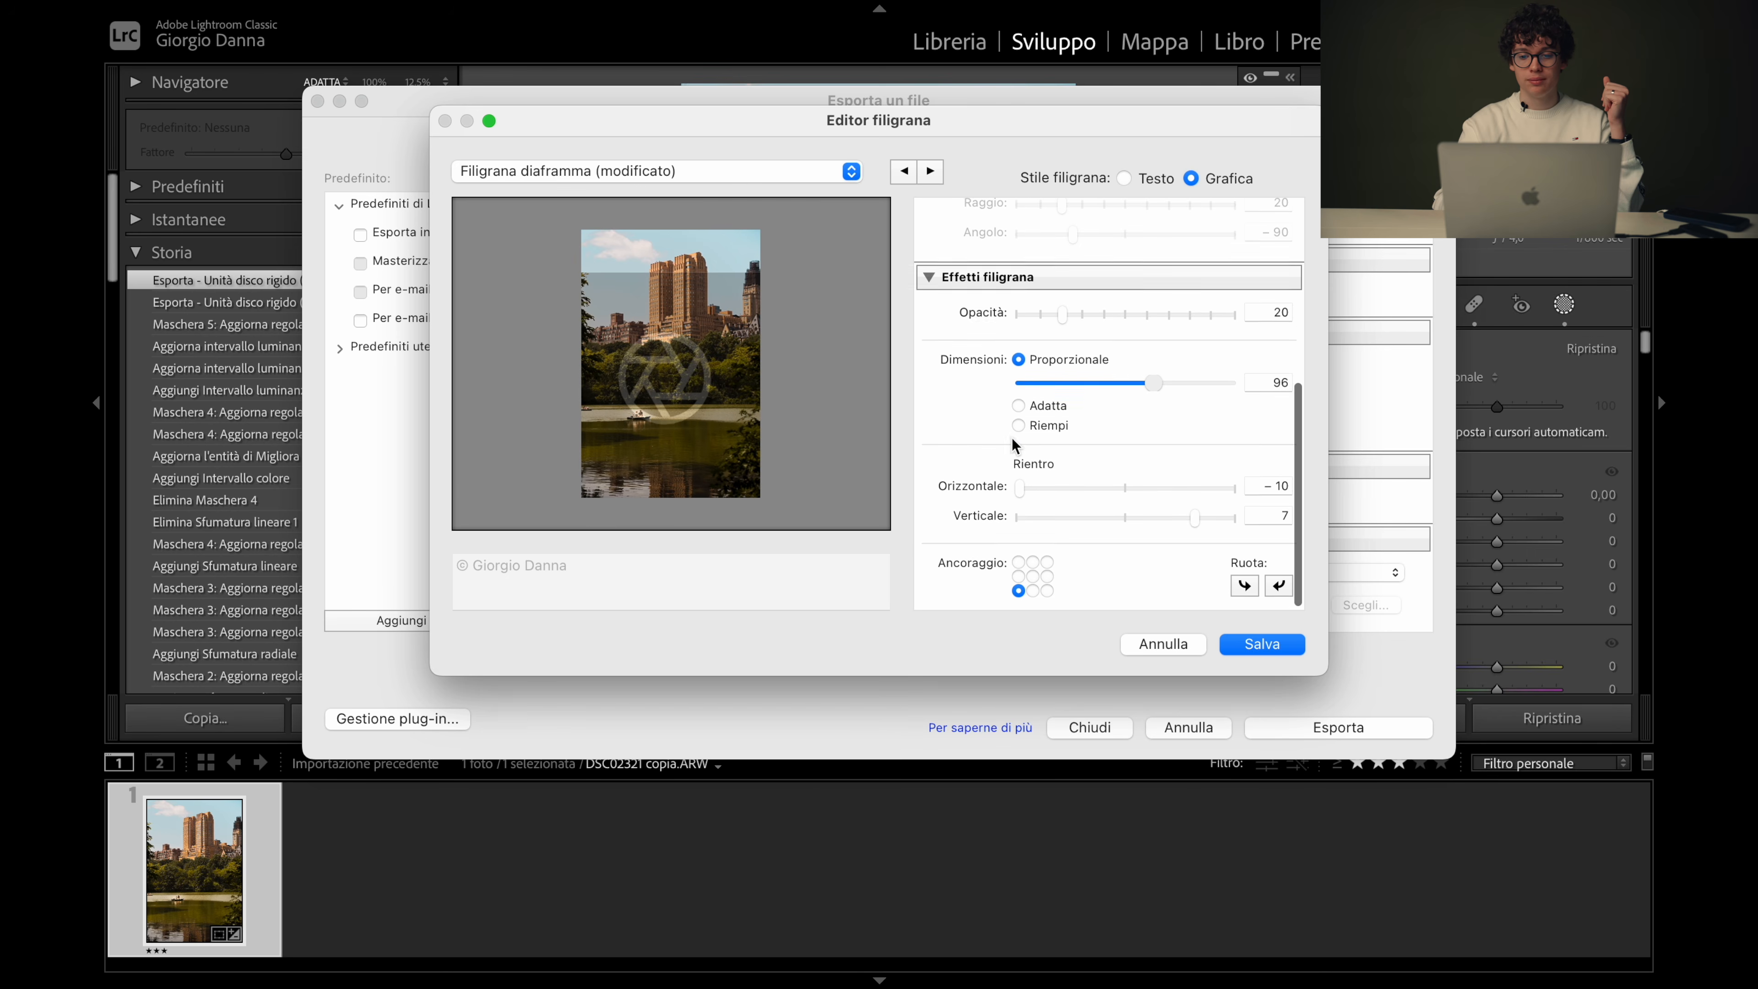
{"action": "left_click_drag", "start_coordinate": [1026, 481], "coordinate": [1228, 485]}
Try several anchor points for the watermark, ending with the bottom-centre one
{"action": "left_click", "coordinate": [1033, 574]}
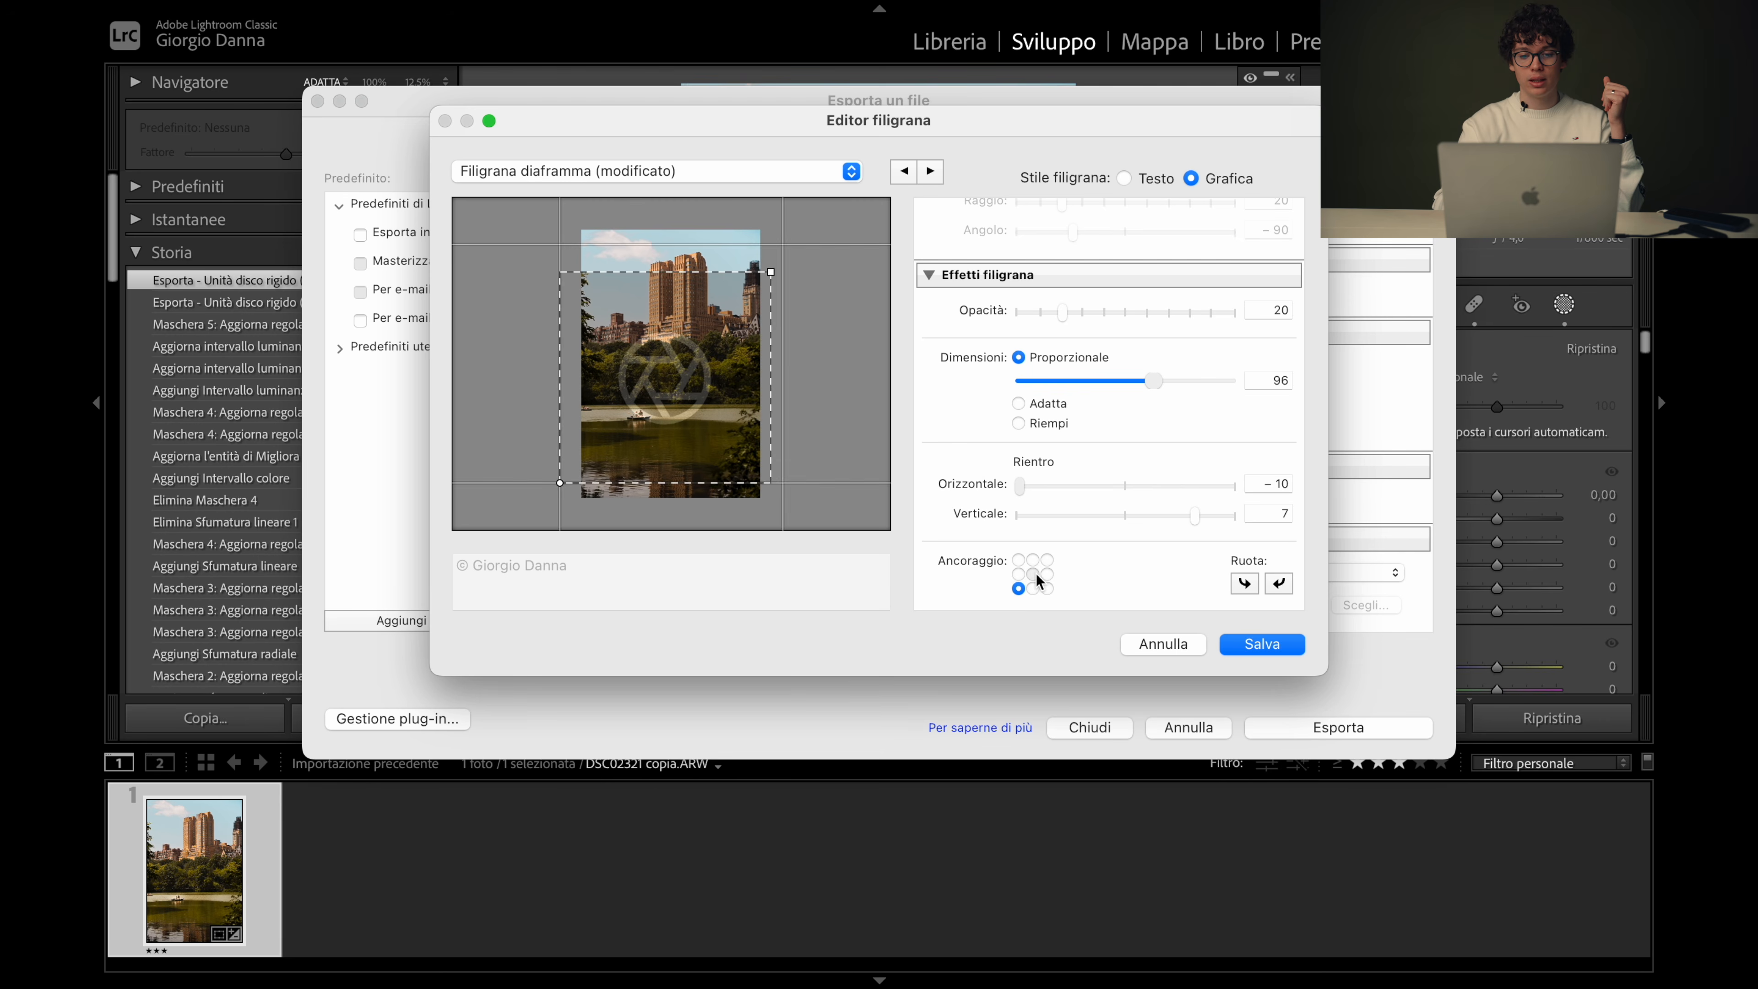
{"action": "left_click", "coordinate": [1033, 559]}
{"action": "left_click", "coordinate": [1045, 560]}
{"action": "left_click", "coordinate": [1017, 559]}
{"action": "left_click", "coordinate": [1018, 590]}
{"action": "left_click", "coordinate": [1031, 589]}
Try reducing the watermark's proportional size to 25, and discard all changes made in the watermark editor
{"action": "scroll", "coordinate": [1056, 450], "scroll_direction": "up", "scroll_amount": 1}
{"action": "scroll", "coordinate": [1055, 450], "scroll_direction": "up", "scroll_amount": 5}
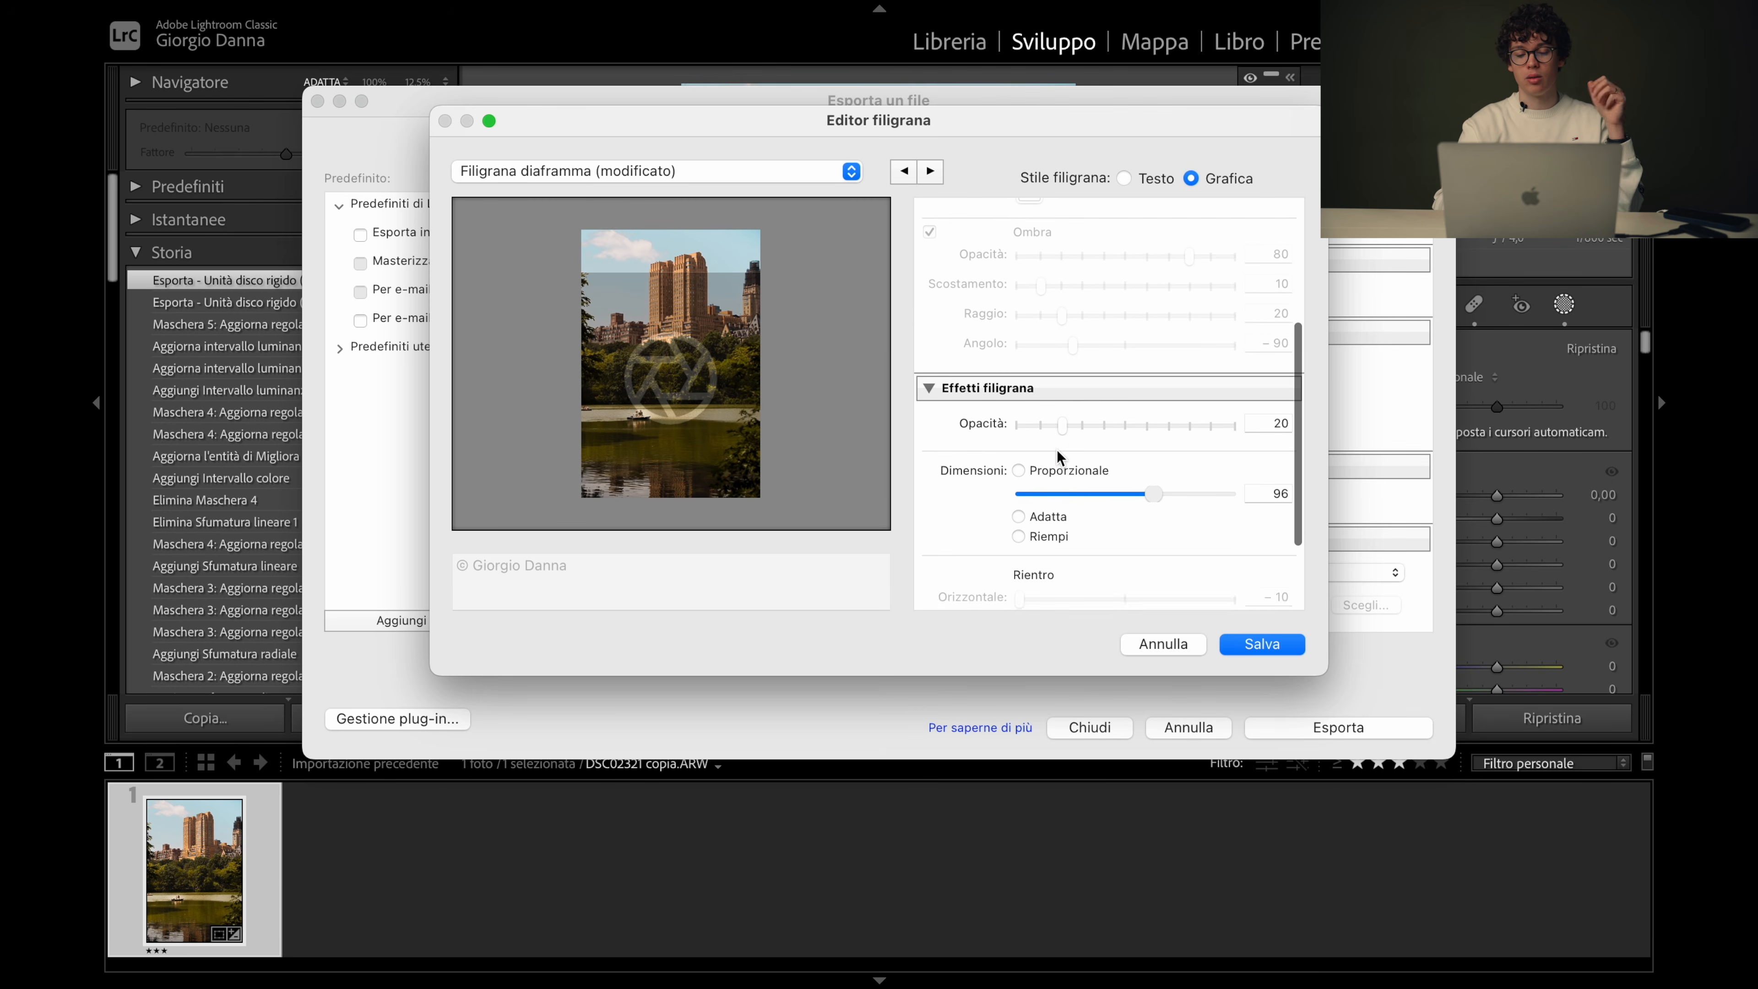
{"action": "scroll", "coordinate": [1064, 452], "scroll_direction": "down", "scroll_amount": 3}
{"action": "left_click_drag", "start_coordinate": [1152, 485], "coordinate": [1057, 485]}
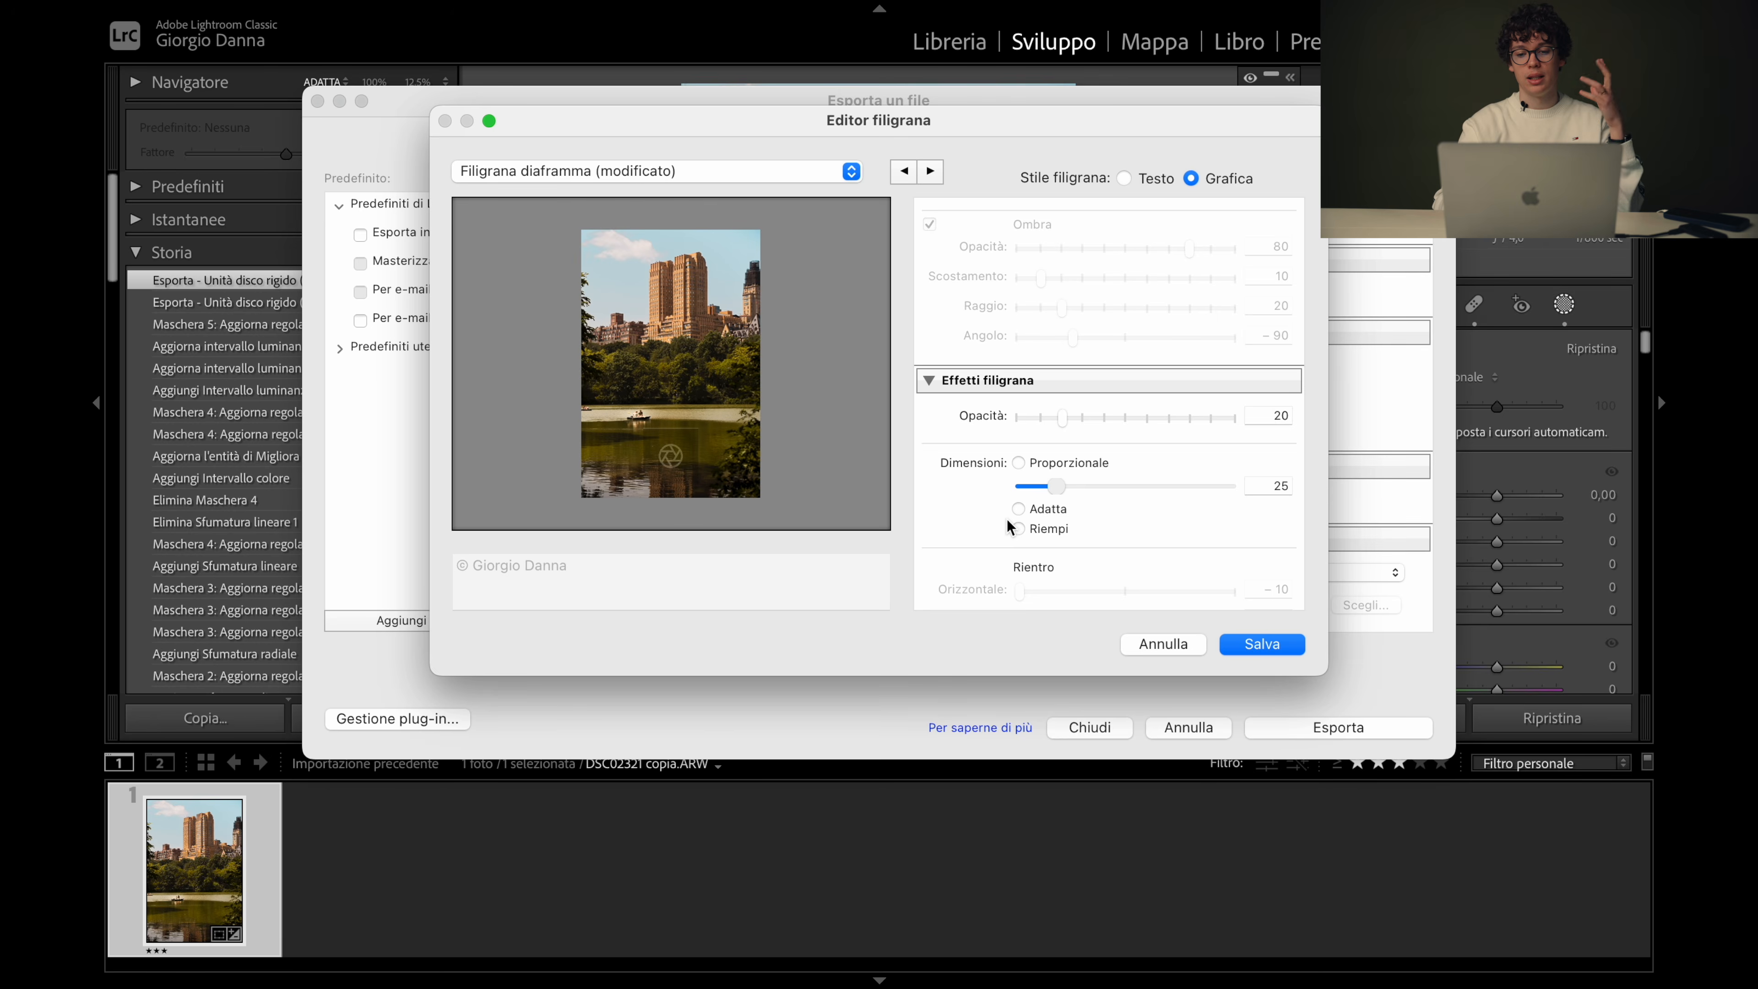
{"action": "scroll", "coordinate": [1007, 519], "scroll_direction": "down", "scroll_amount": 4}
{"action": "left_click", "coordinate": [1138, 641]}
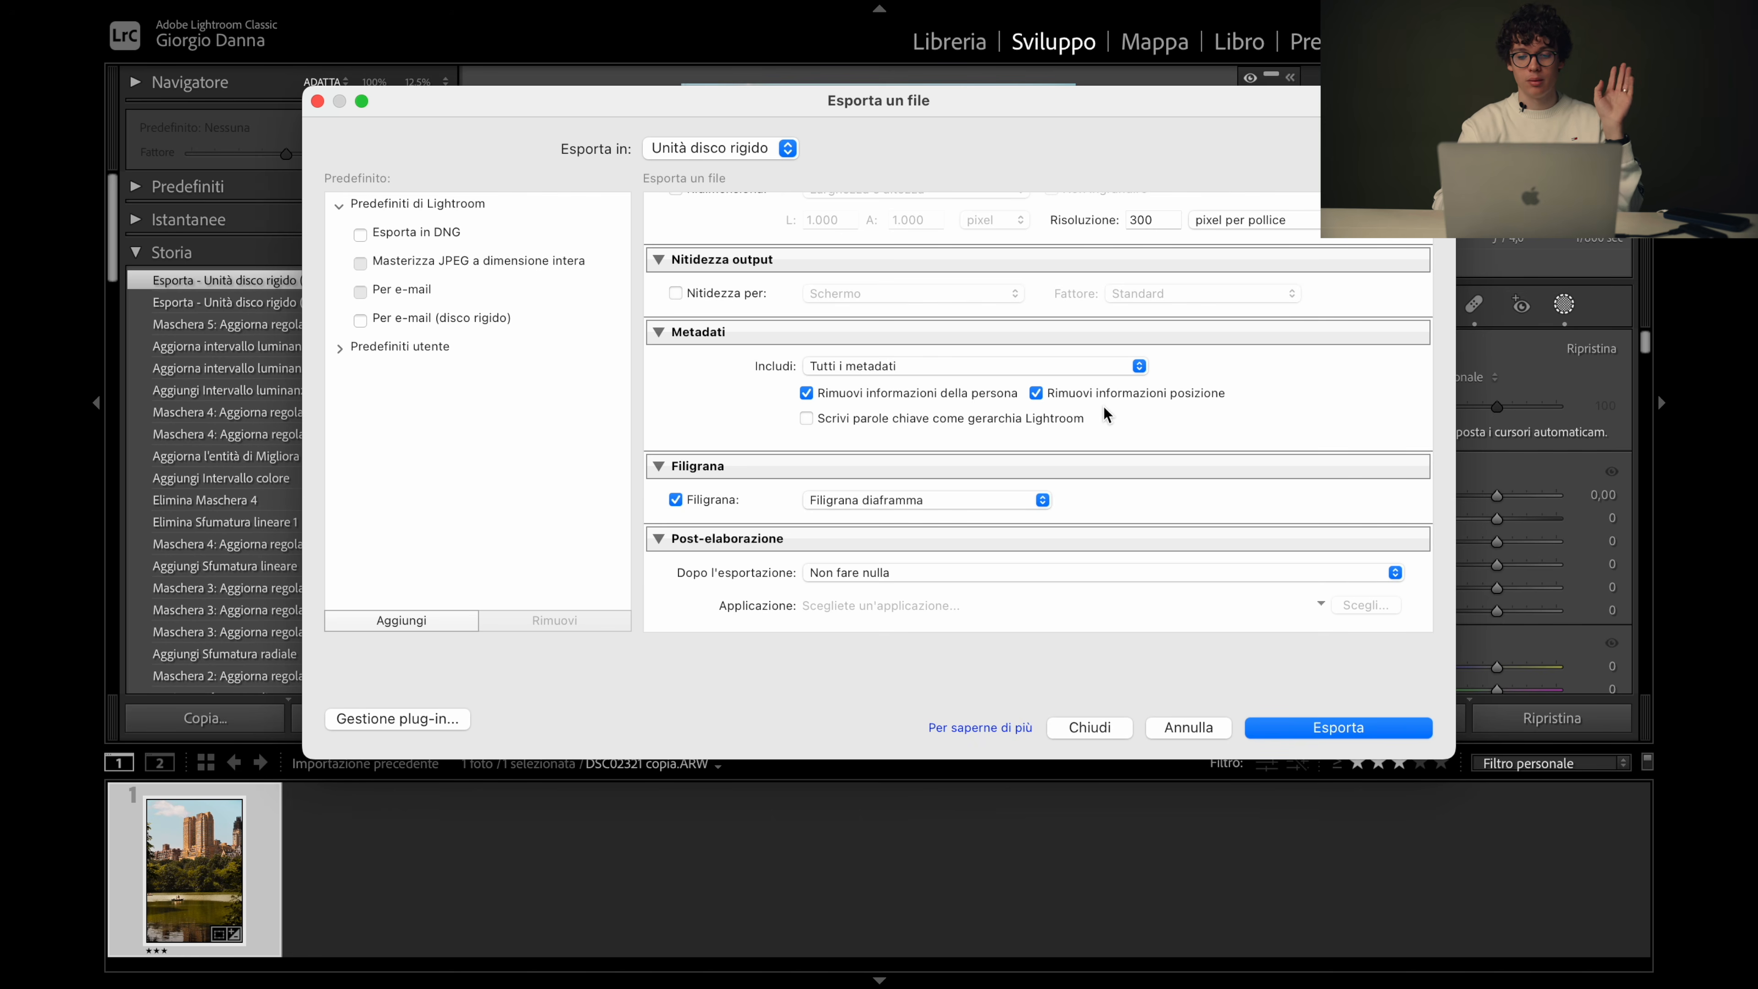
Export the photo with the current settings, overwriting the existing DSC02321 copia.jpg
{"action": "scroll", "coordinate": [1024, 410], "scroll_direction": "down", "scroll_amount": 2}
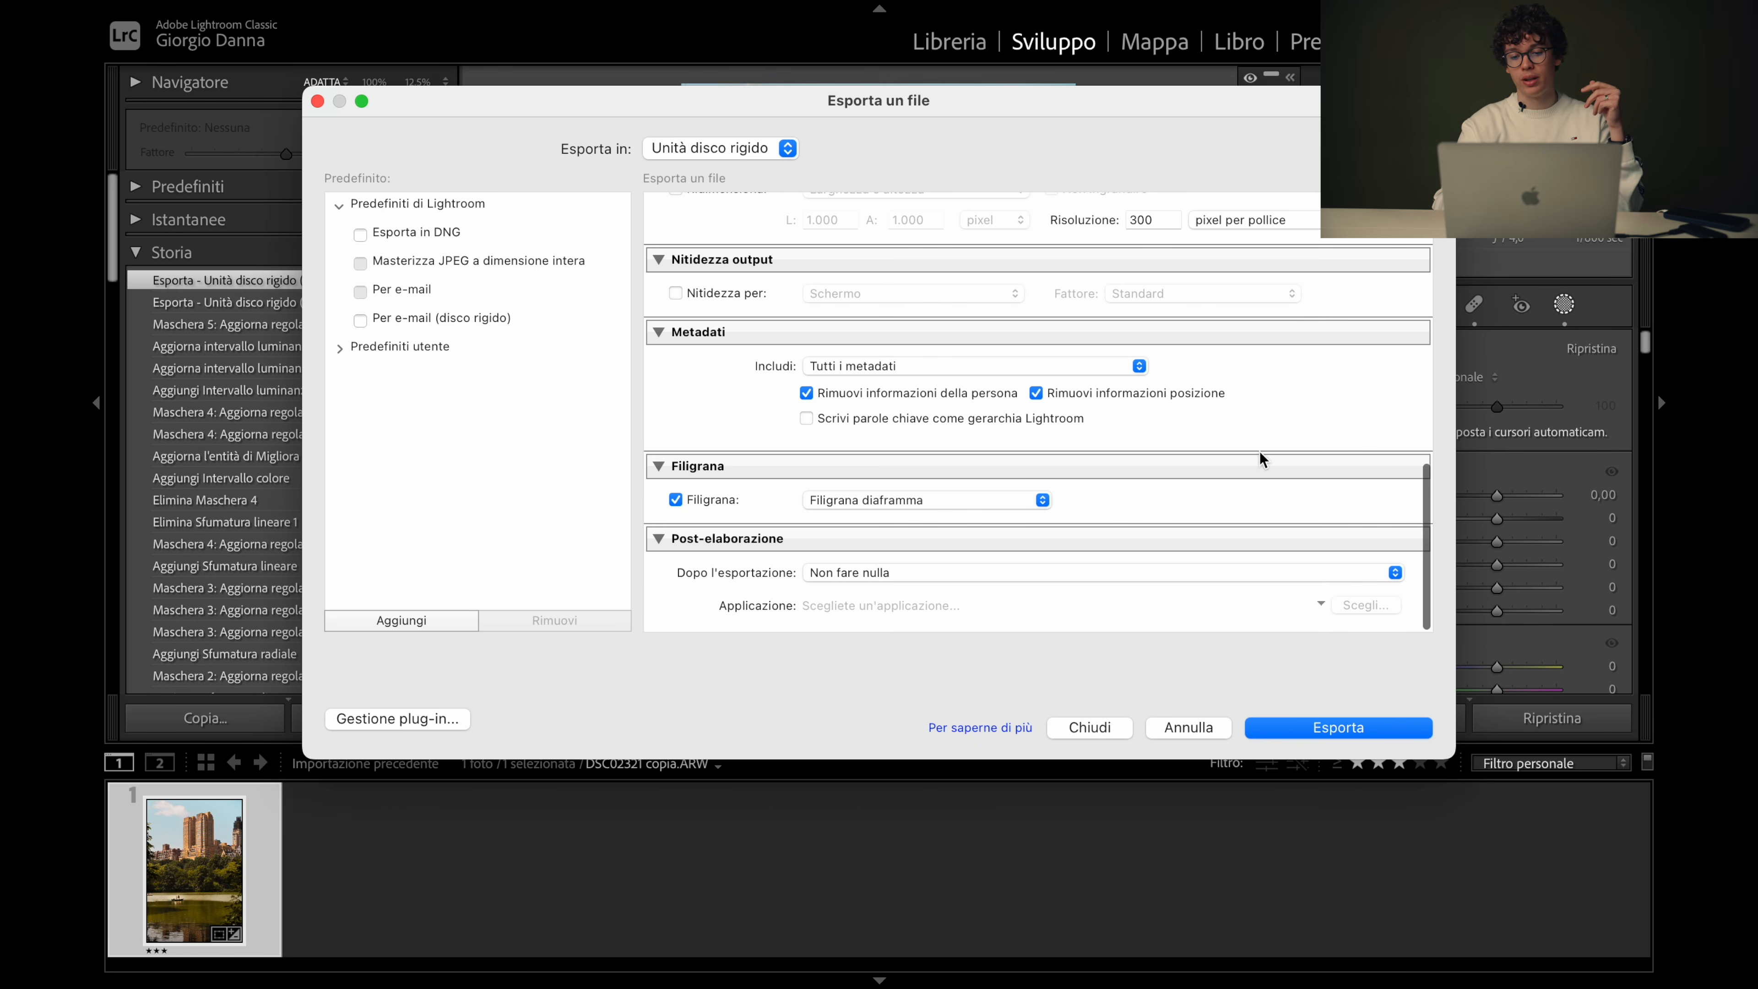
{"action": "left_click", "coordinate": [1272, 732]}
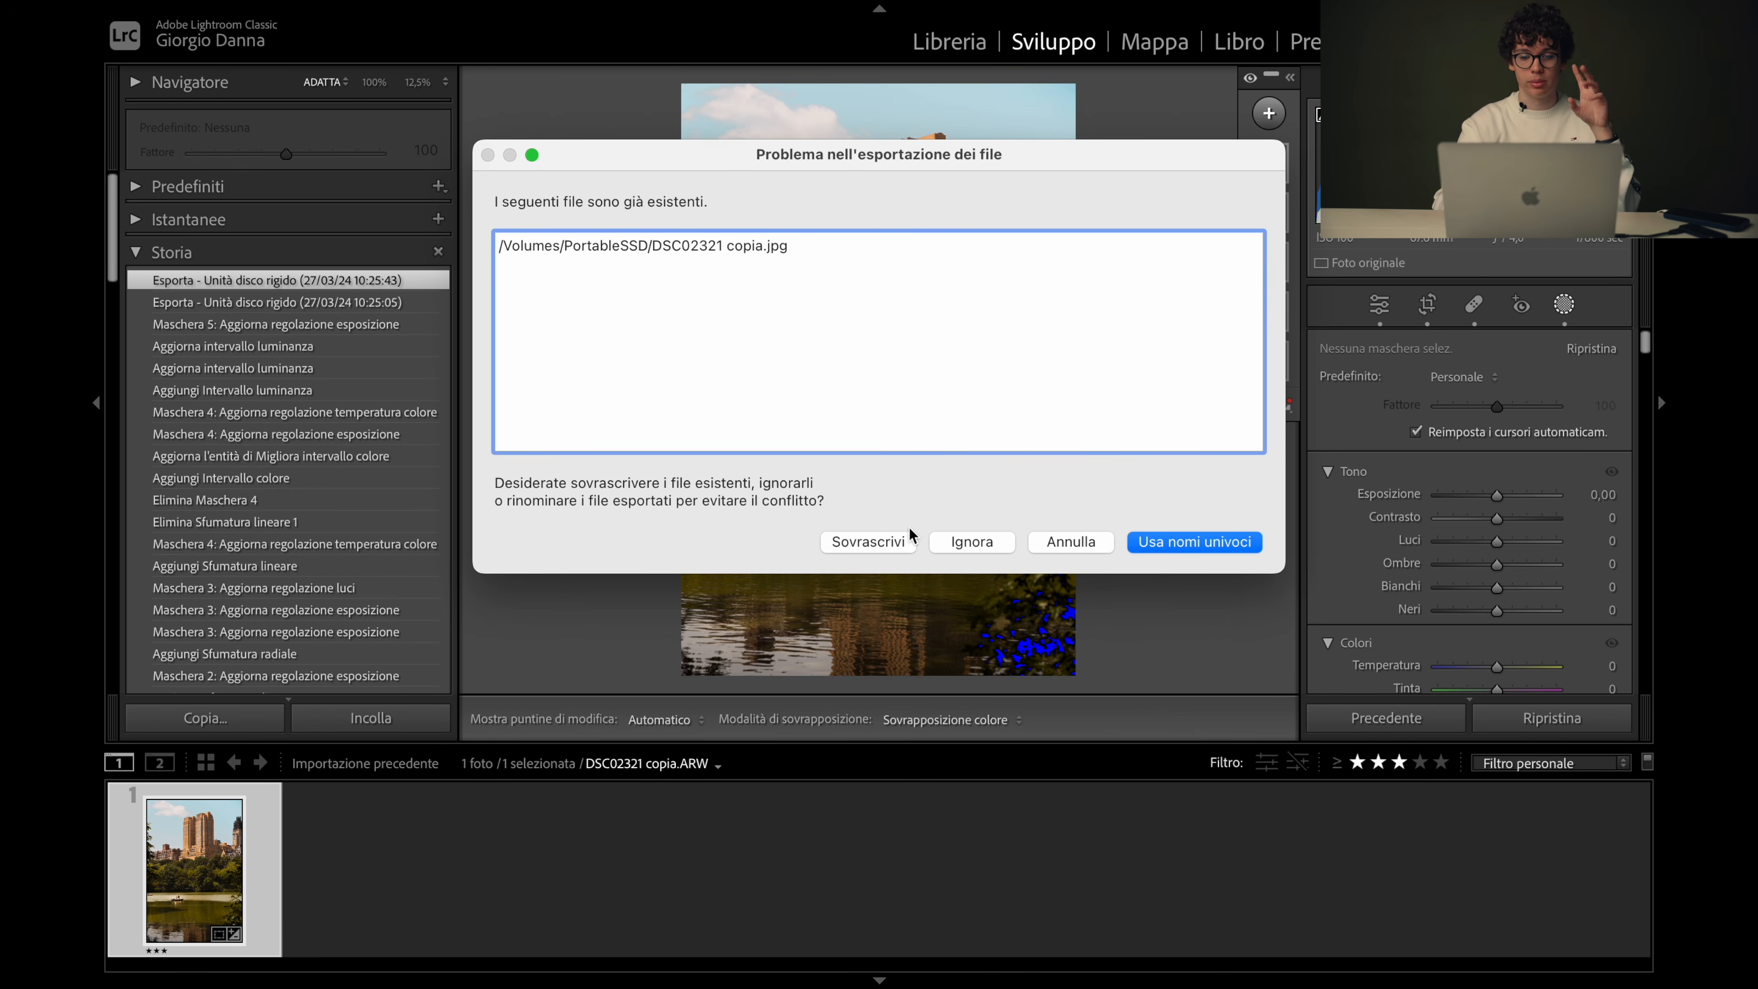
{"action": "left_click", "coordinate": [876, 541]}
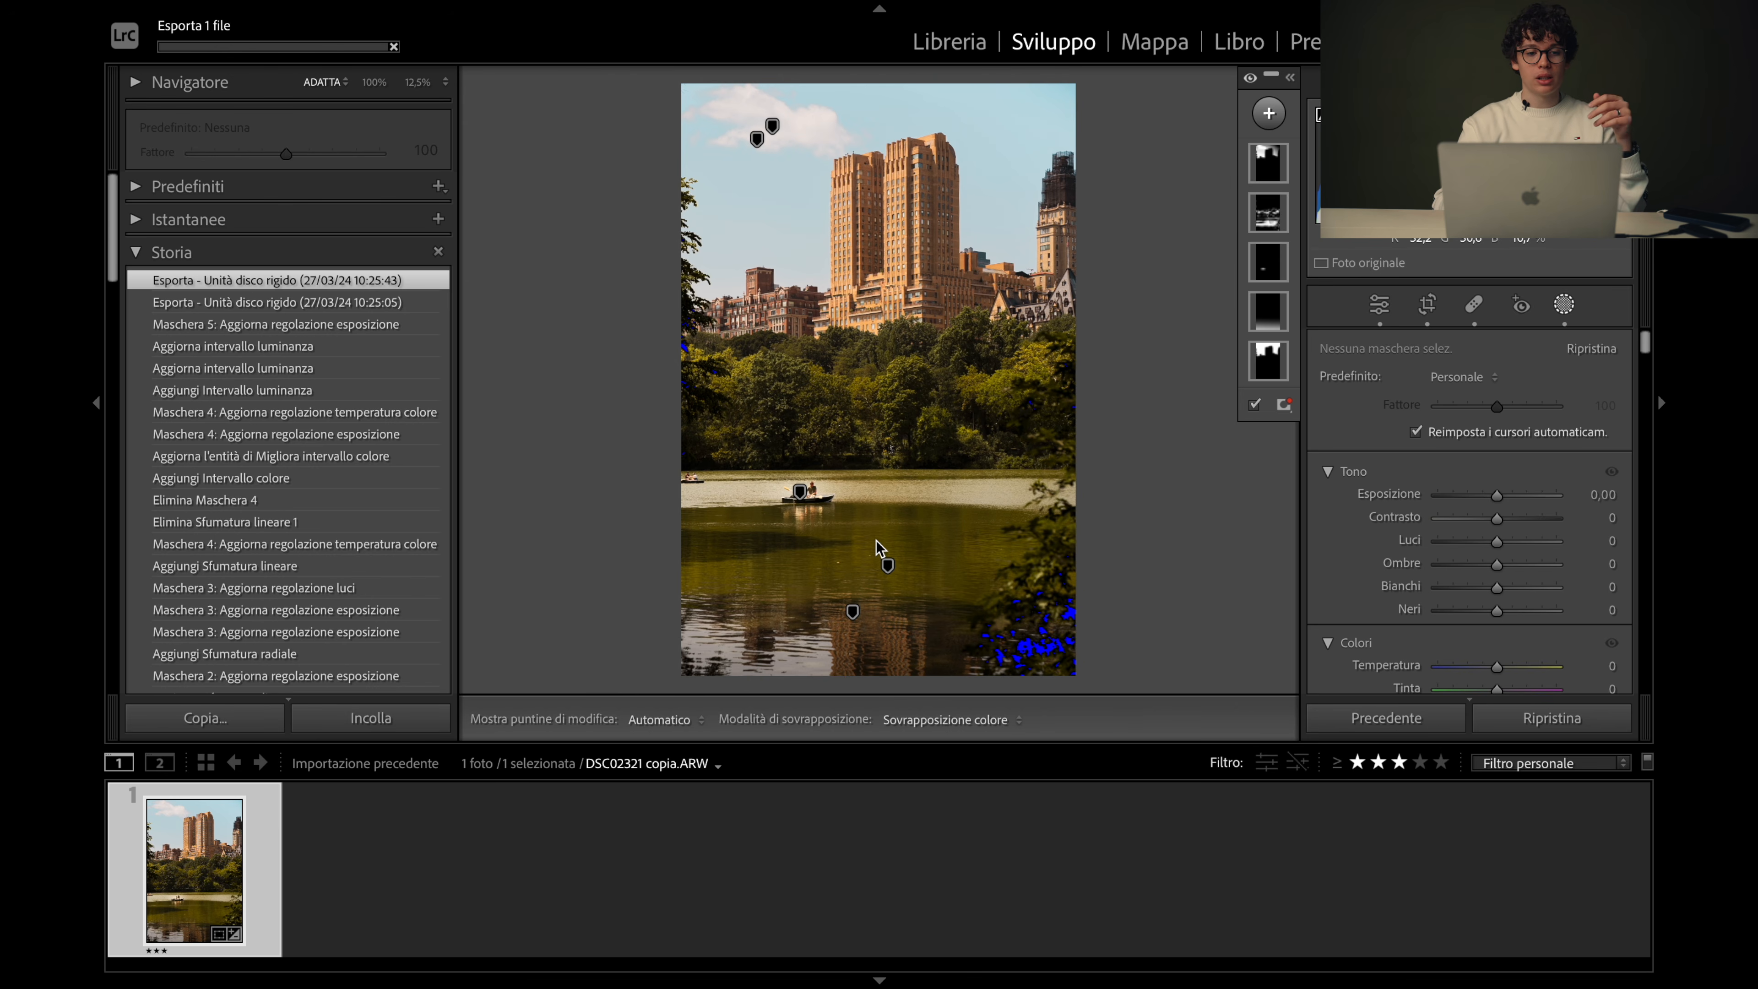
Switch to Finder, open the PortableSSD drive, preview the exported DSC02321 copia.jpg and close the window
{"action": "key", "text": "ctrl+Right"}
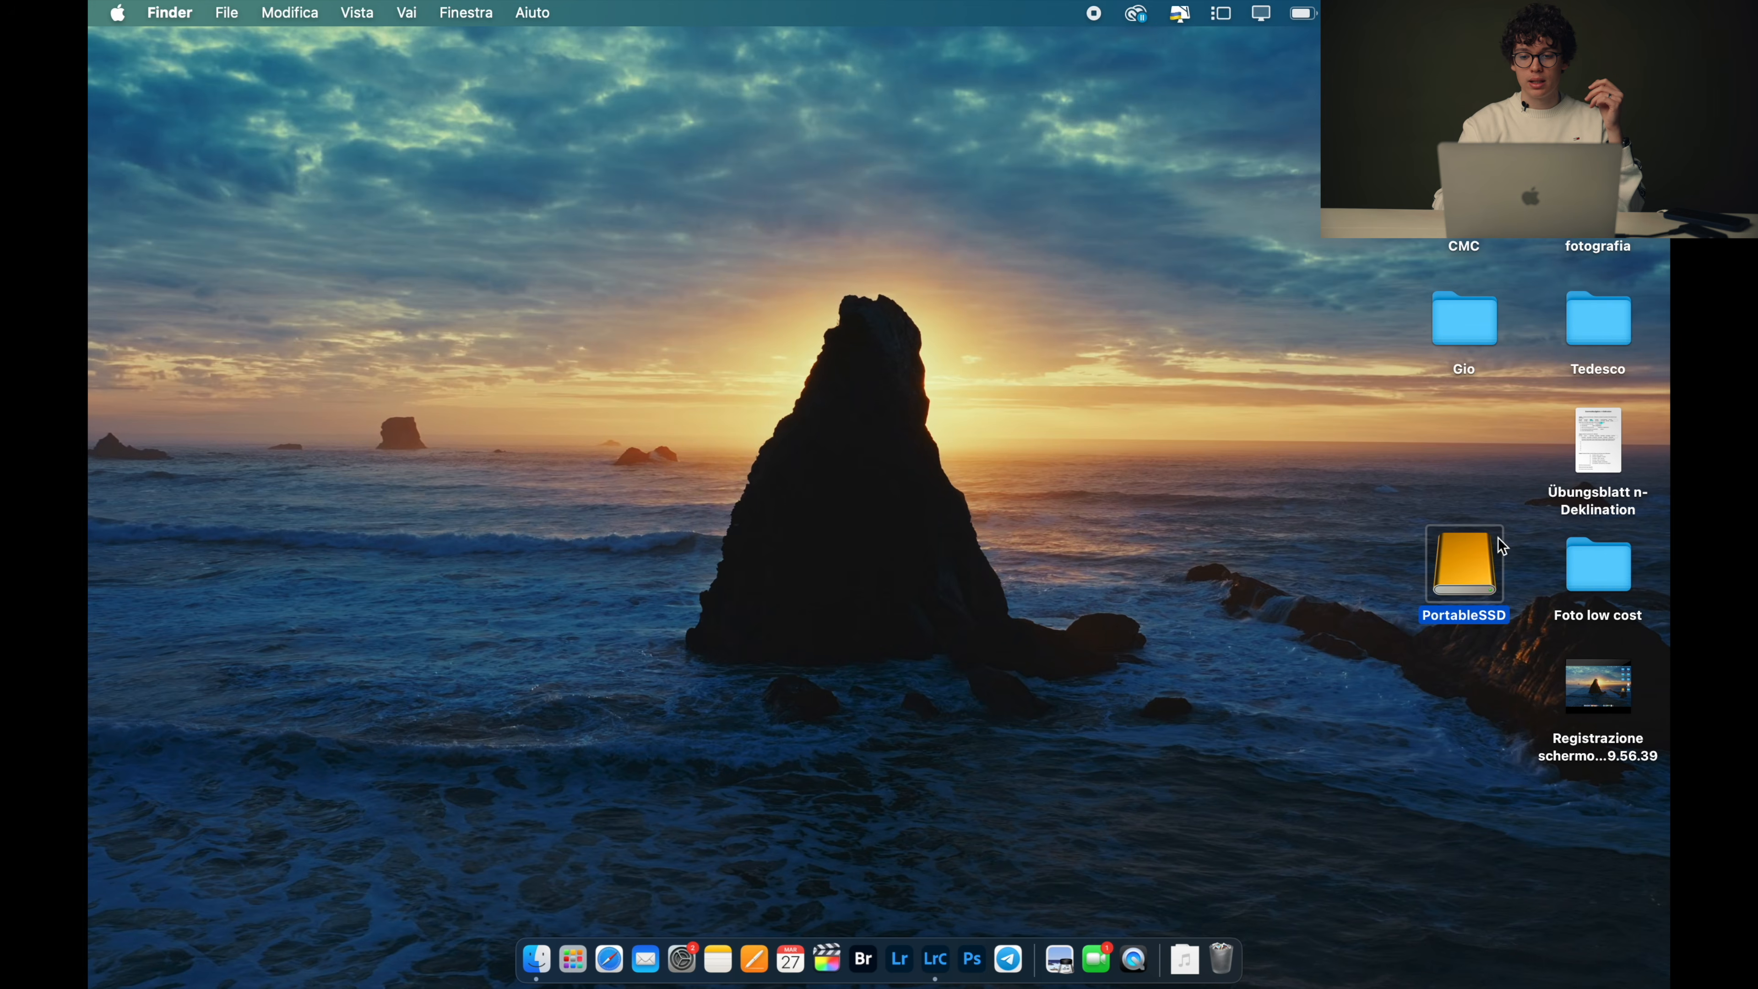
{"action": "double_click", "coordinate": [1490, 550]}
{"action": "left_click", "coordinate": [564, 316]}
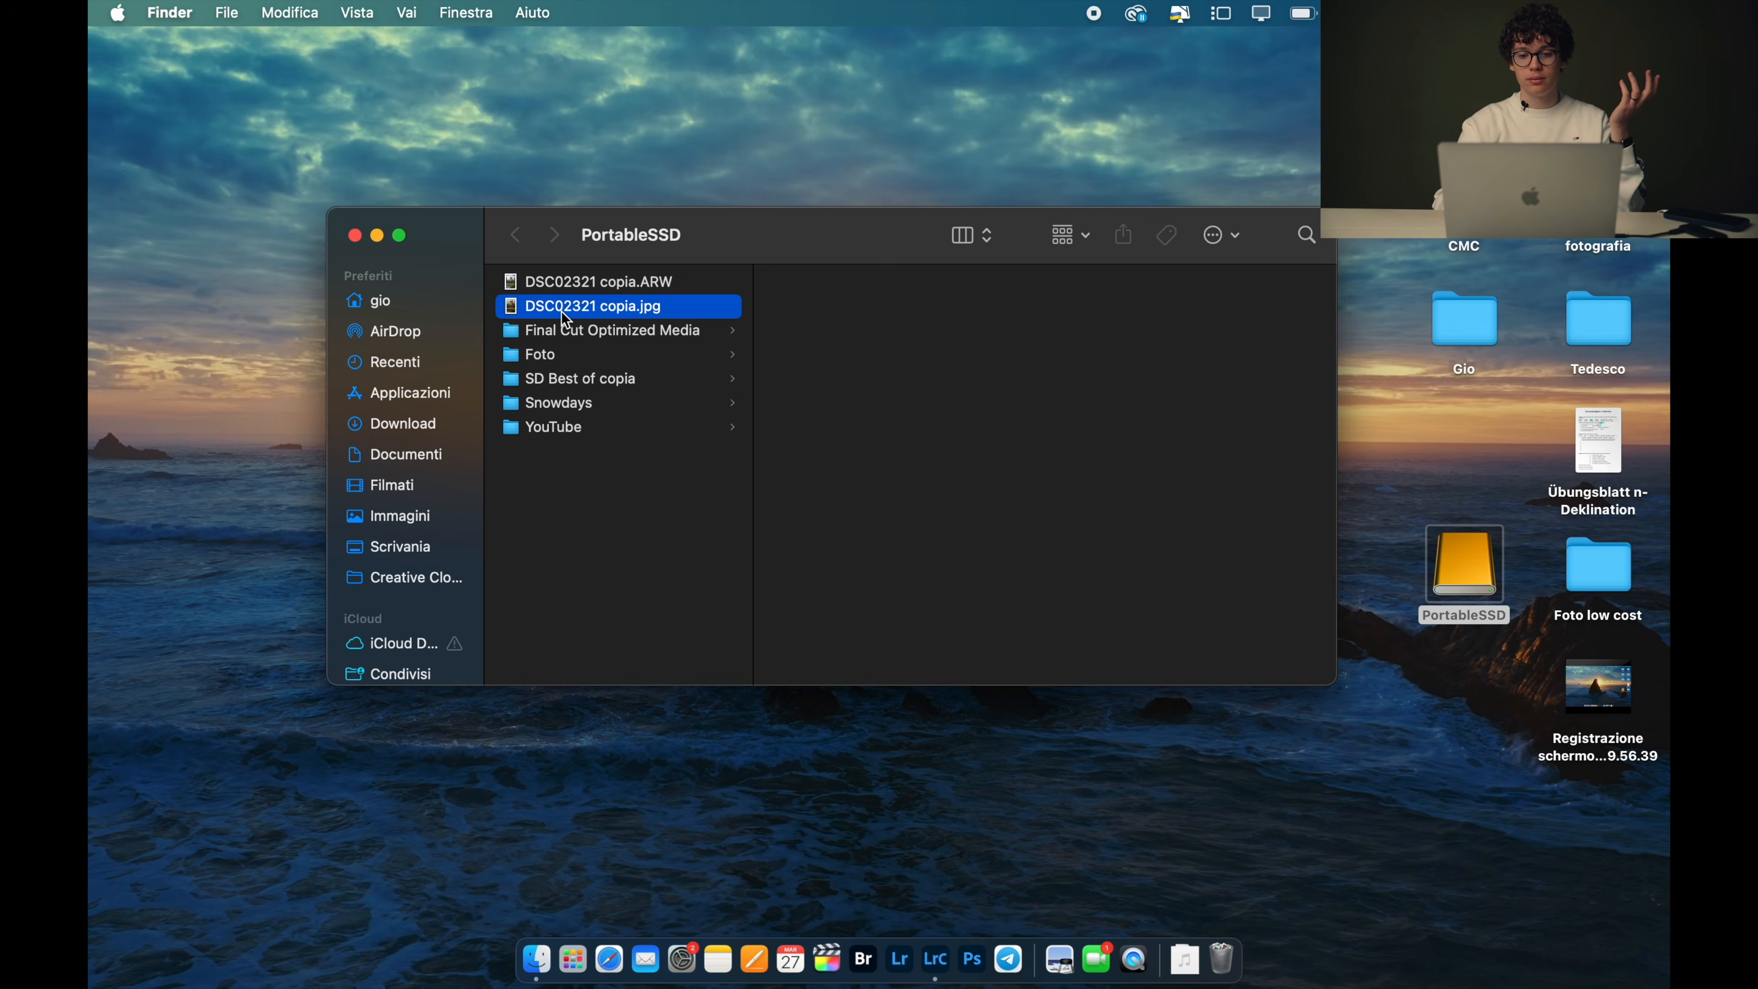
{"action": "key", "text": "super+space"}
{"action": "key", "text": "Escape"}
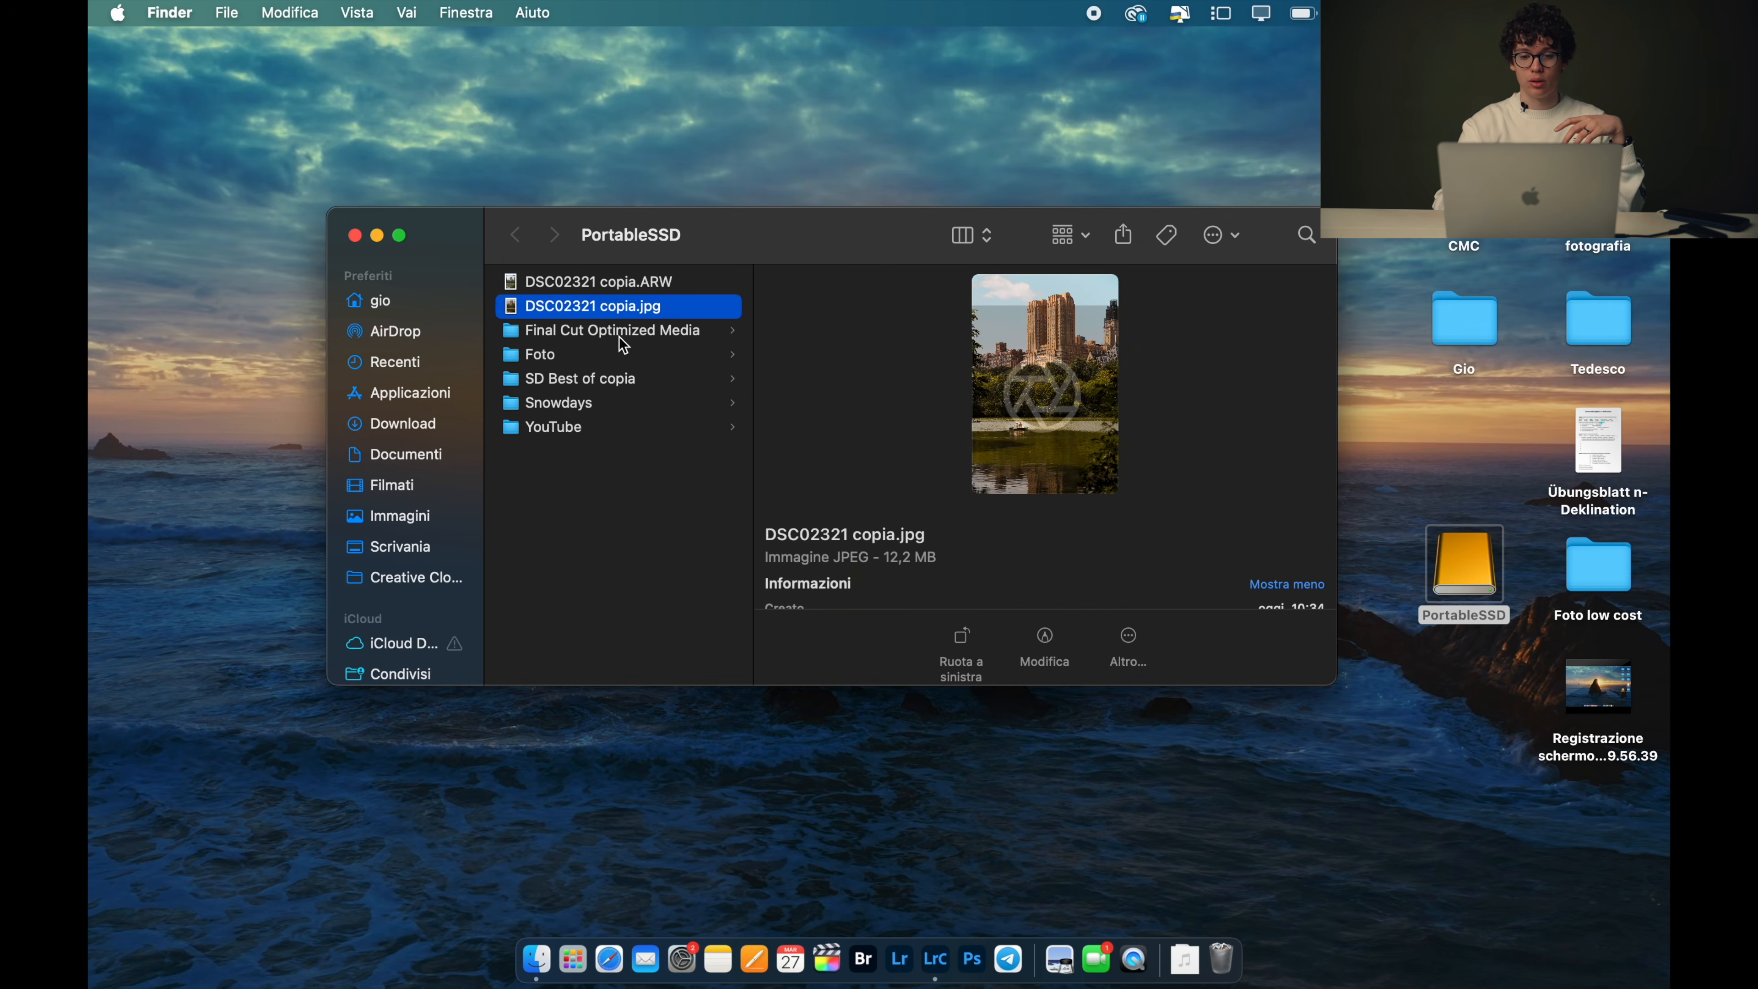
{"action": "key", "text": "space"}
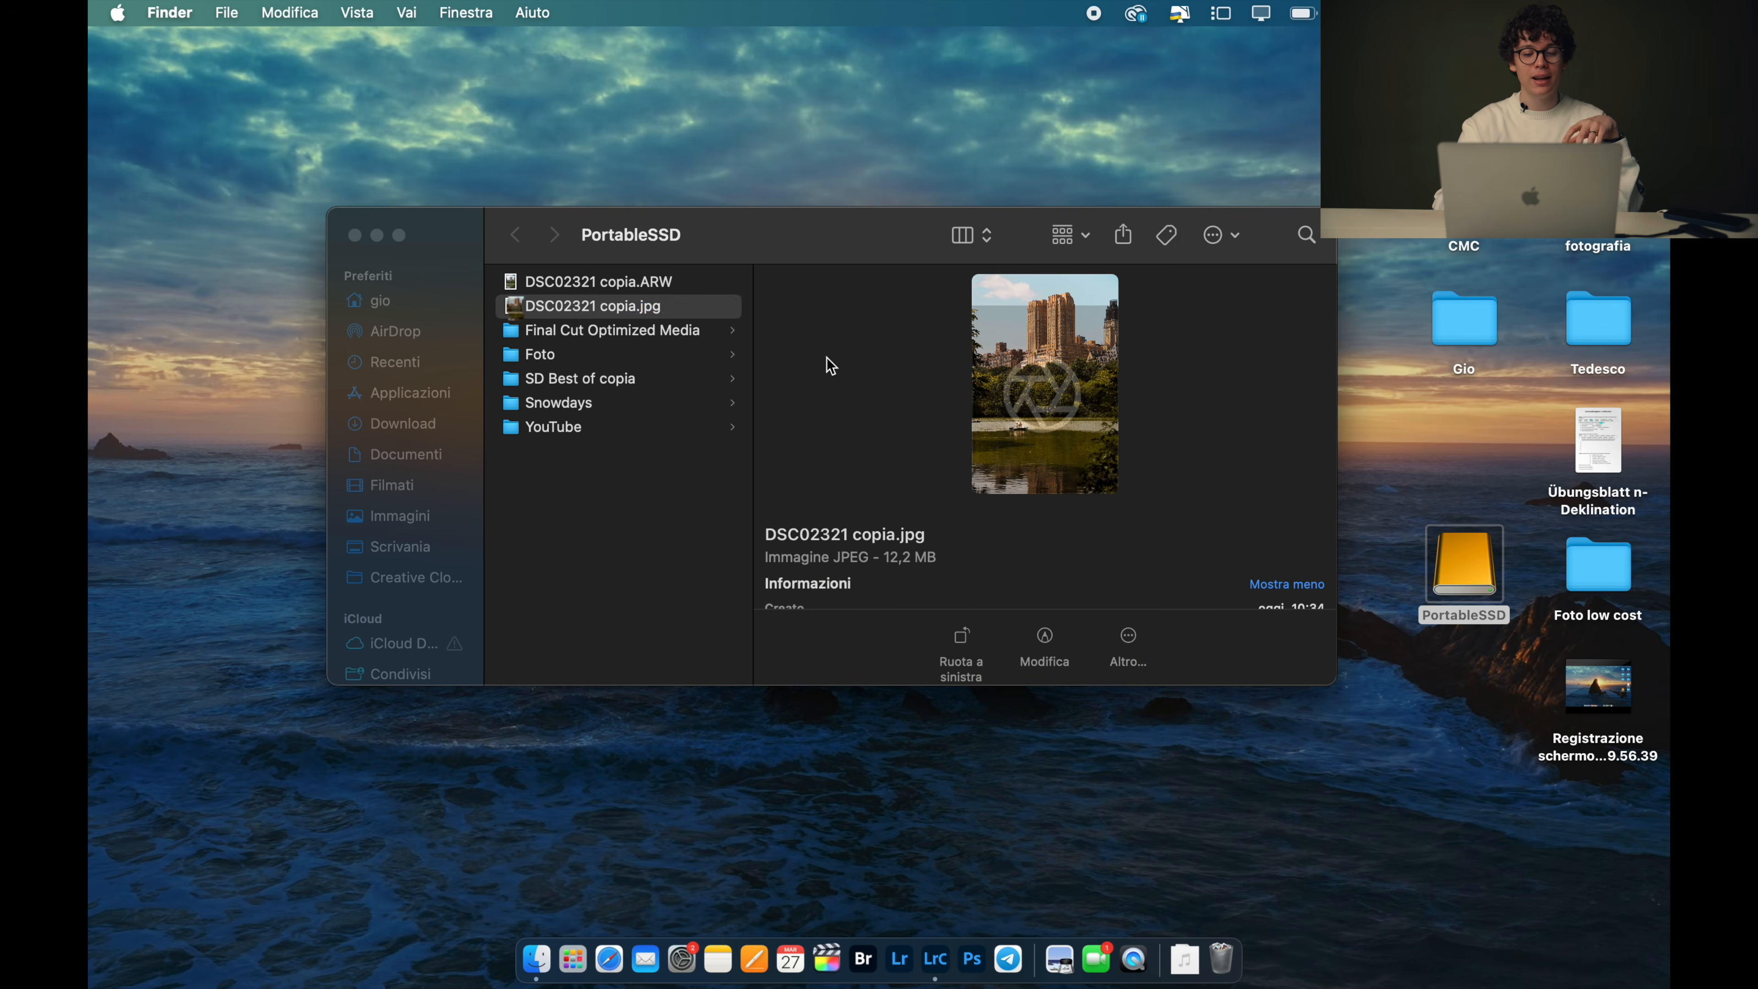
{"action": "key", "text": "space"}
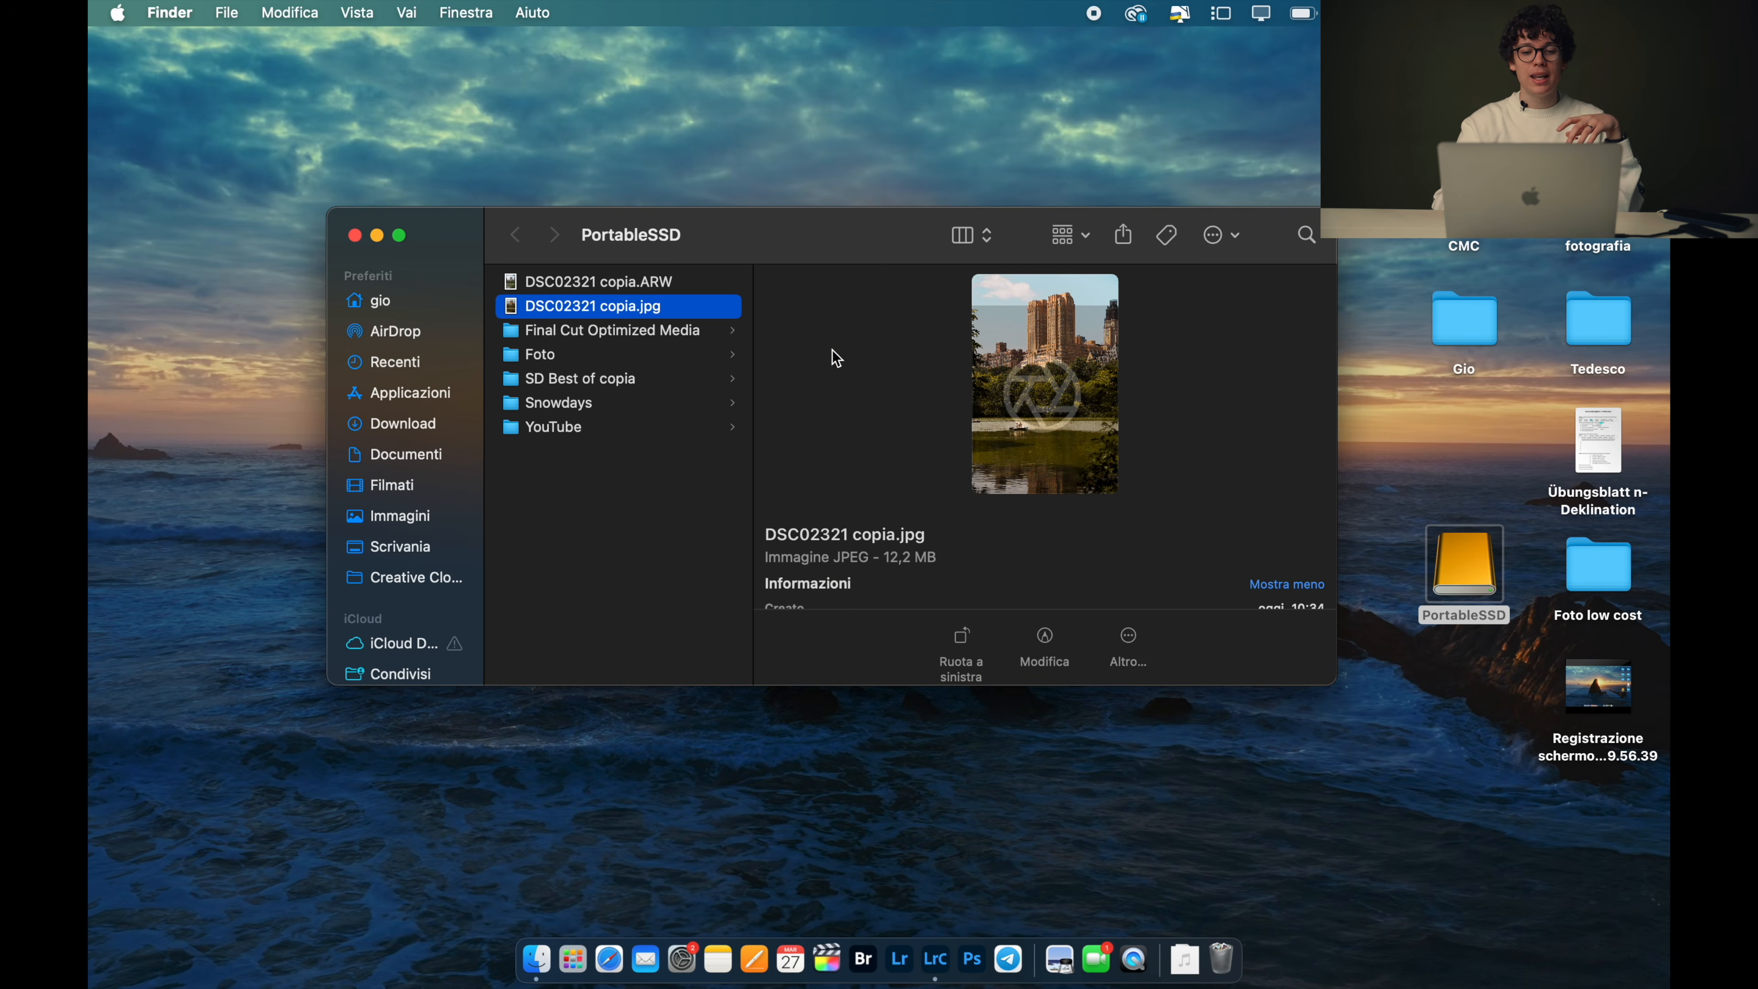
{"action": "left_click", "coordinate": [355, 235]}
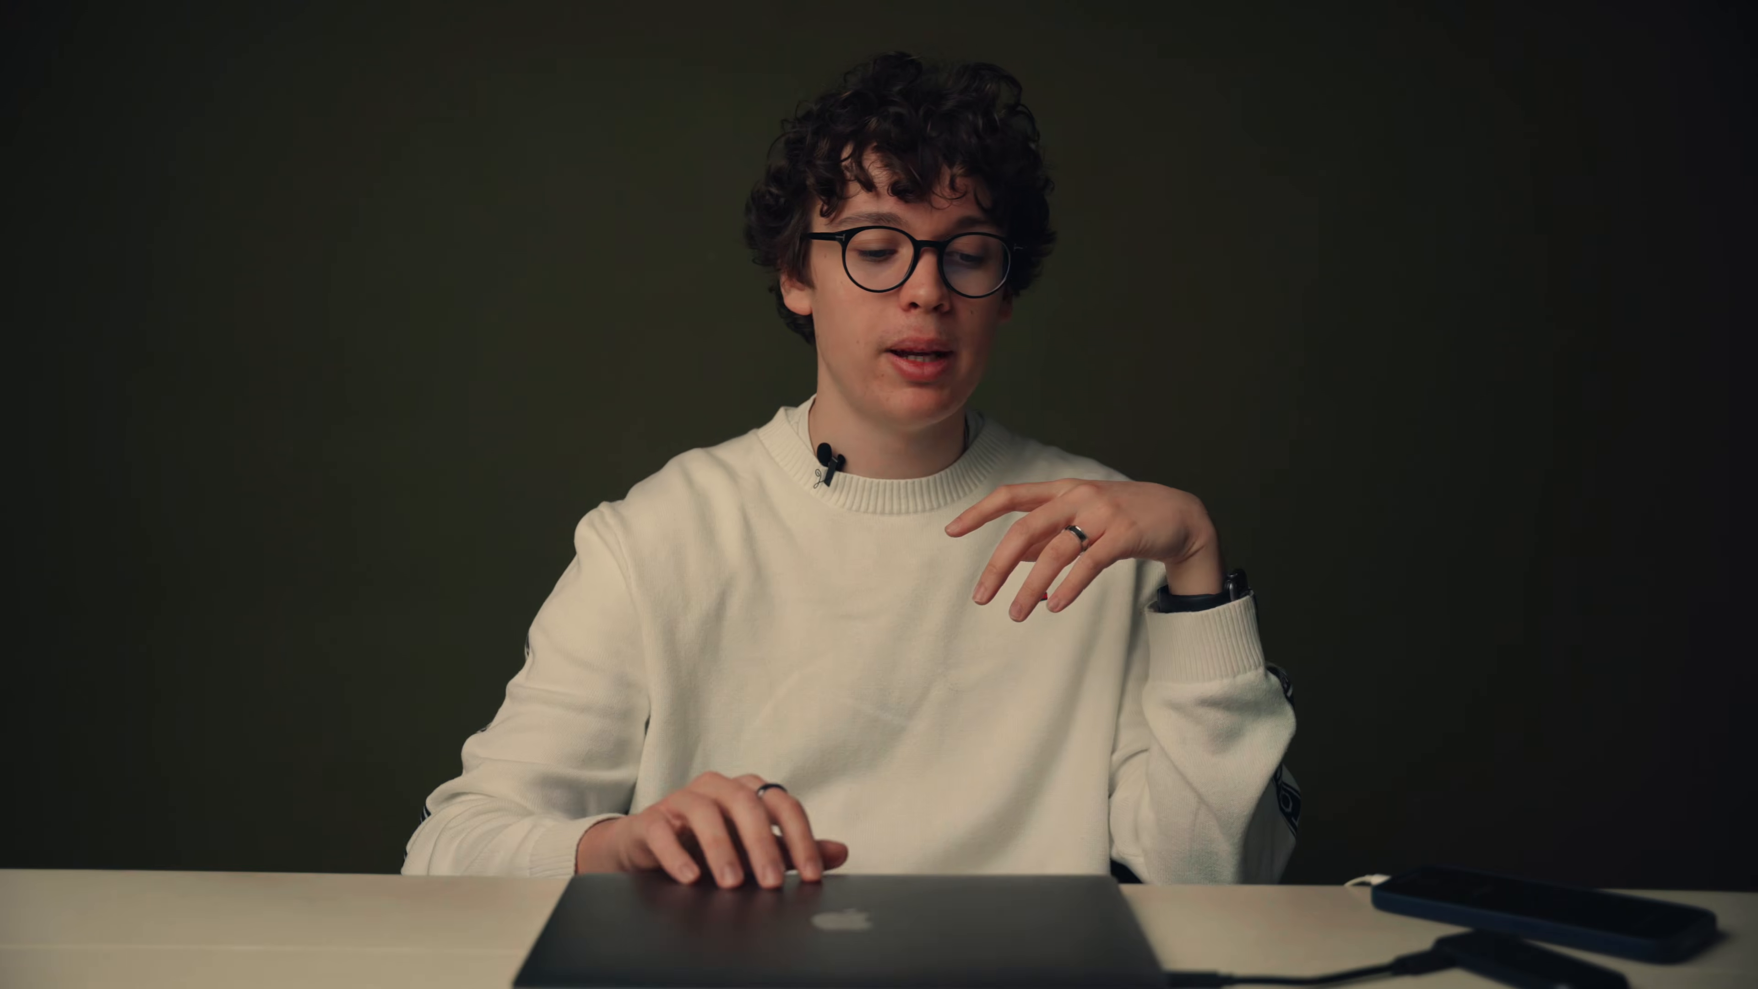